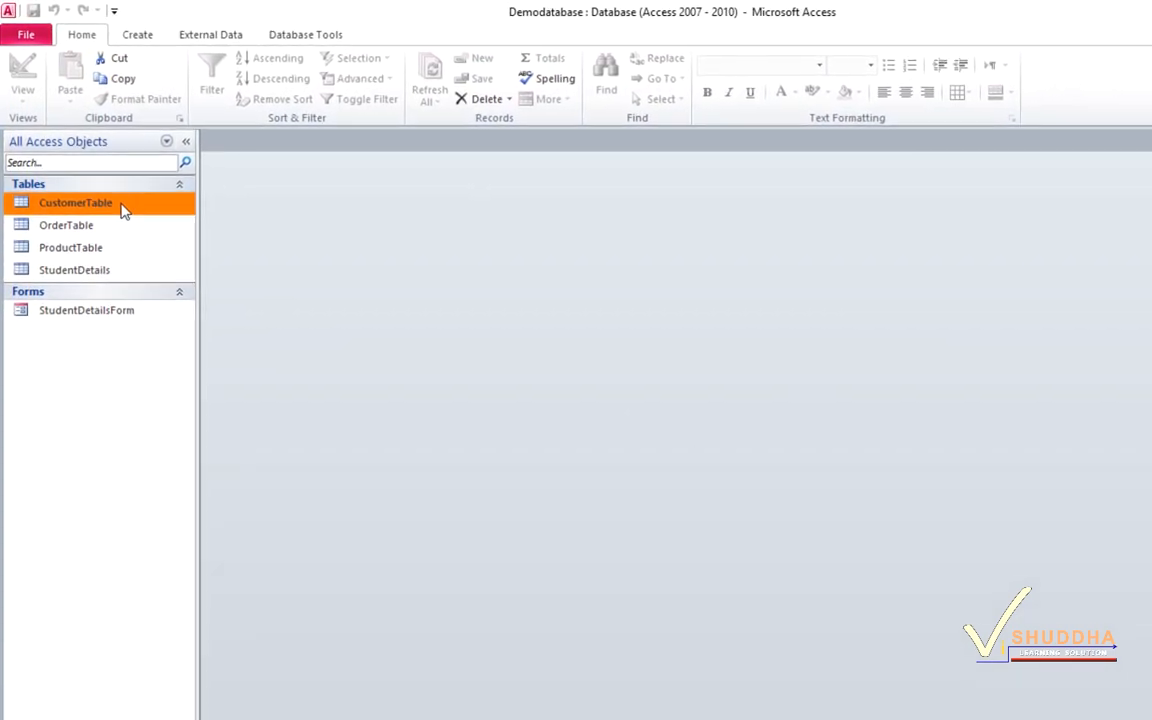
Step: Open CustomerTable, OrderTable, ProductTable and StudentDetails to review their fields and records
double_click(136, 230)
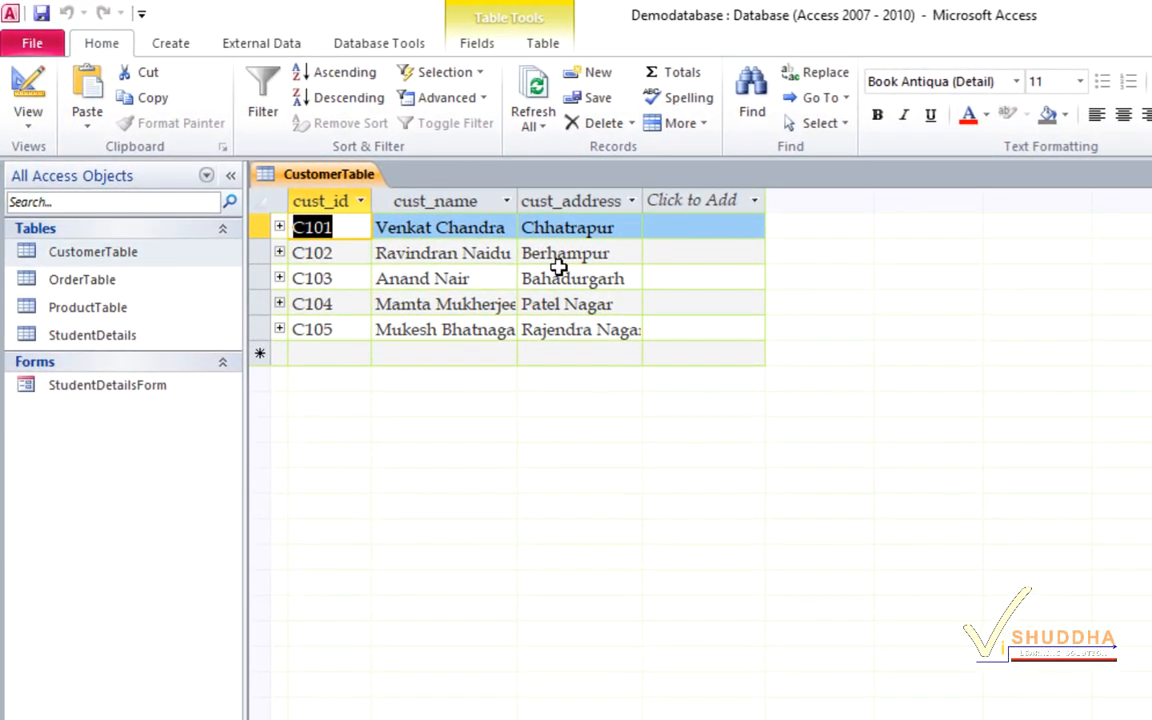
double_click(141, 280)
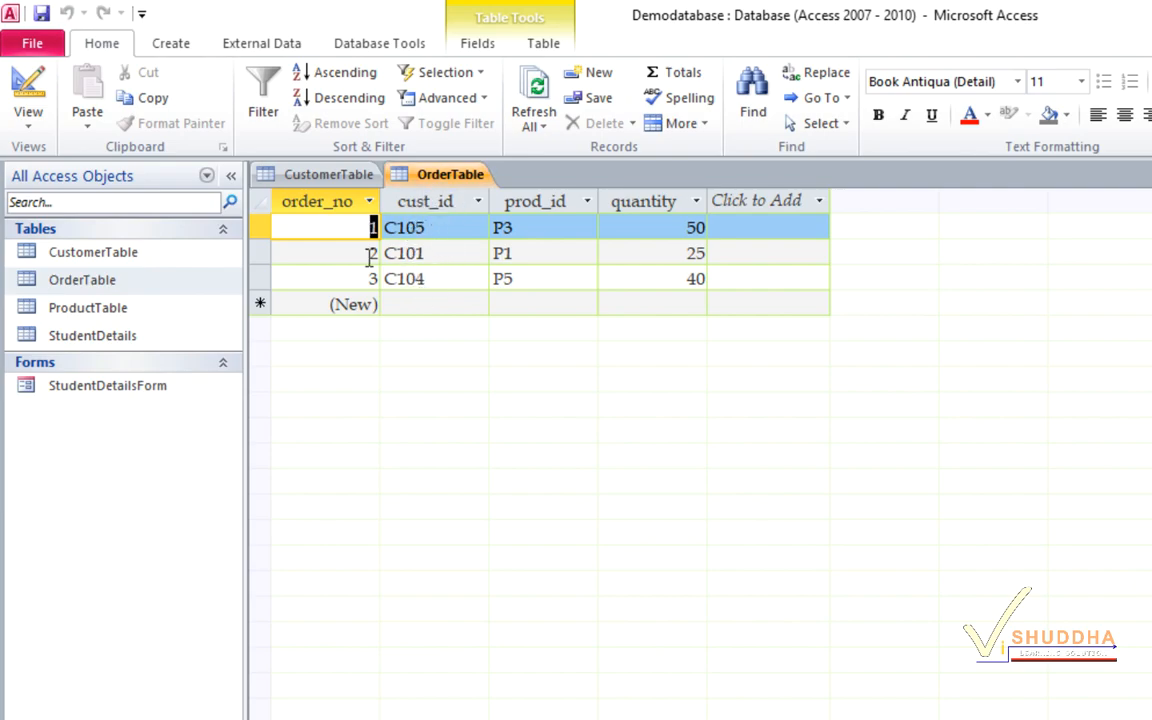
double_click(141, 310)
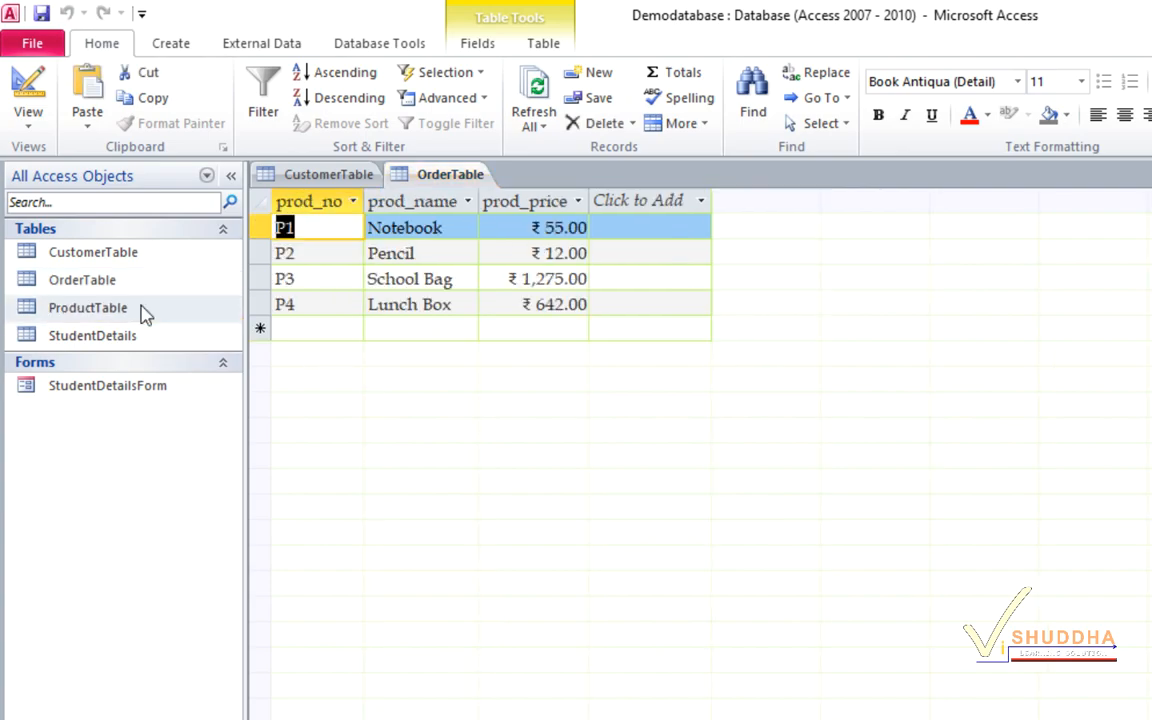
left_click(430, 182)
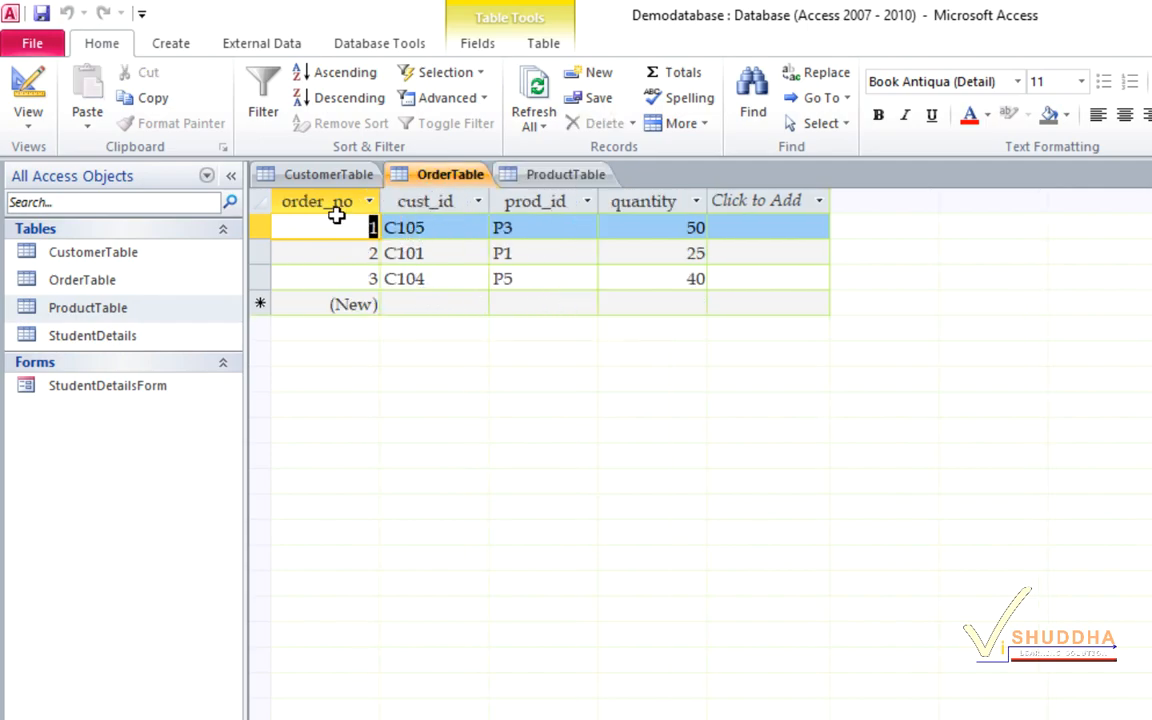
double_click(193, 341)
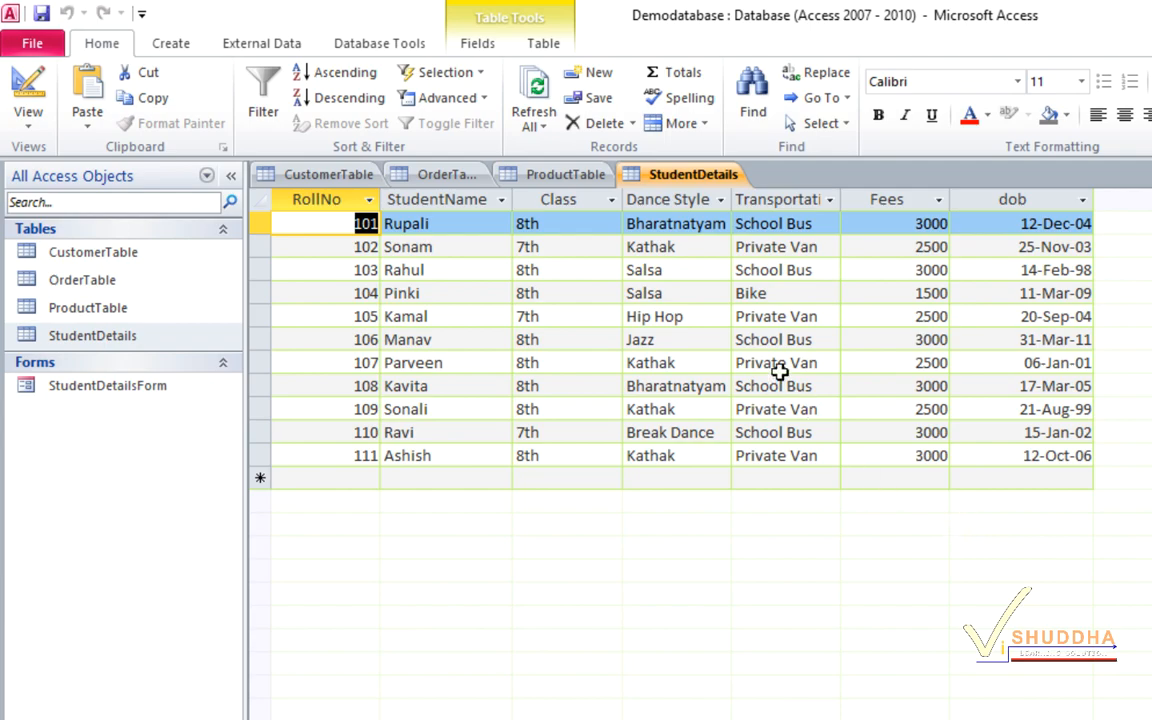
Step: Start a new query with the Simple Query Wizard, using the StudentDetails table as the source
left_click(172, 44)
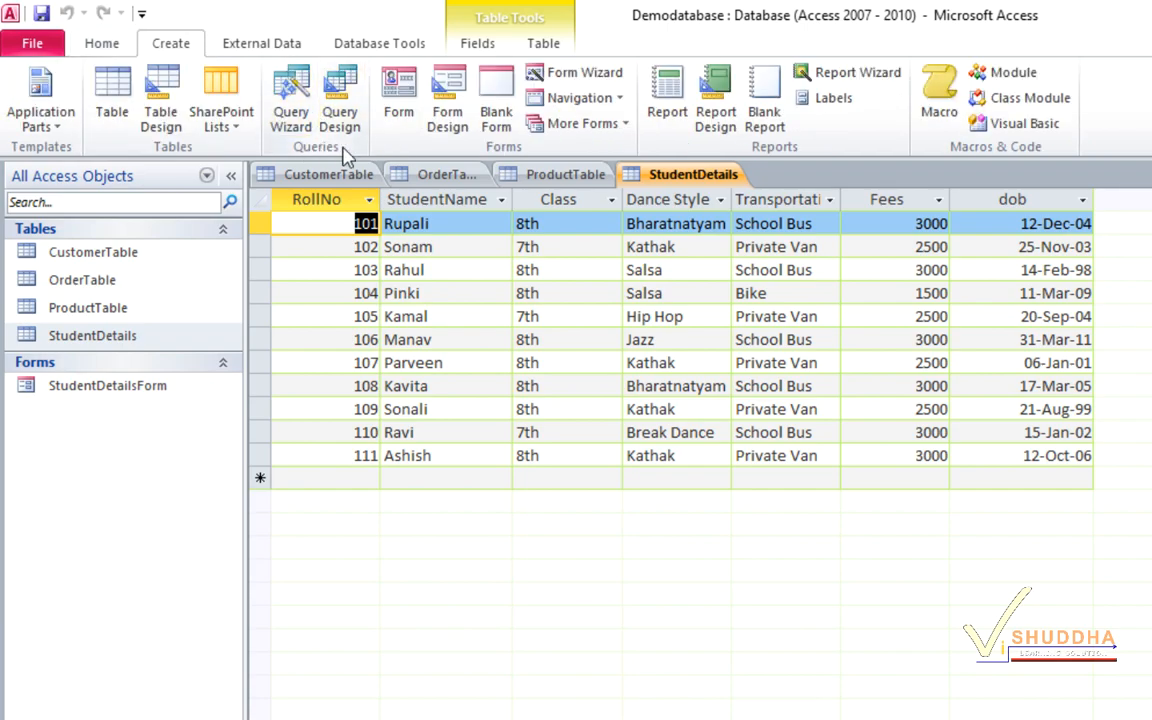
left_click(297, 95)
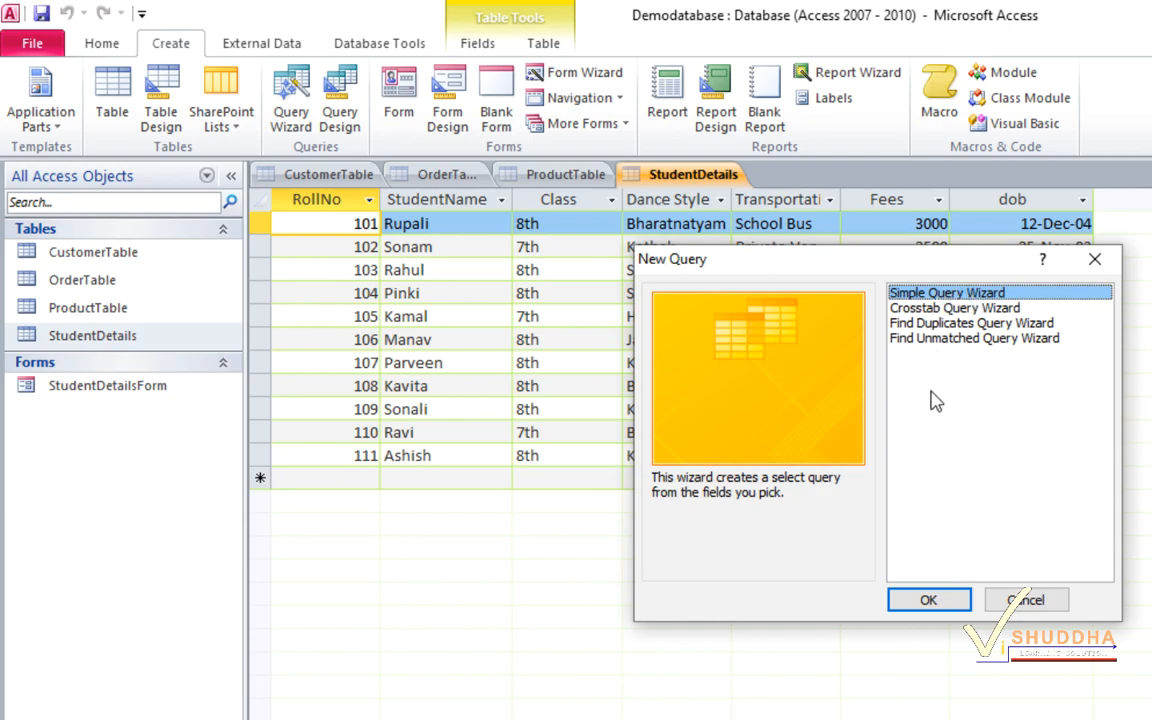
left_click(915, 599)
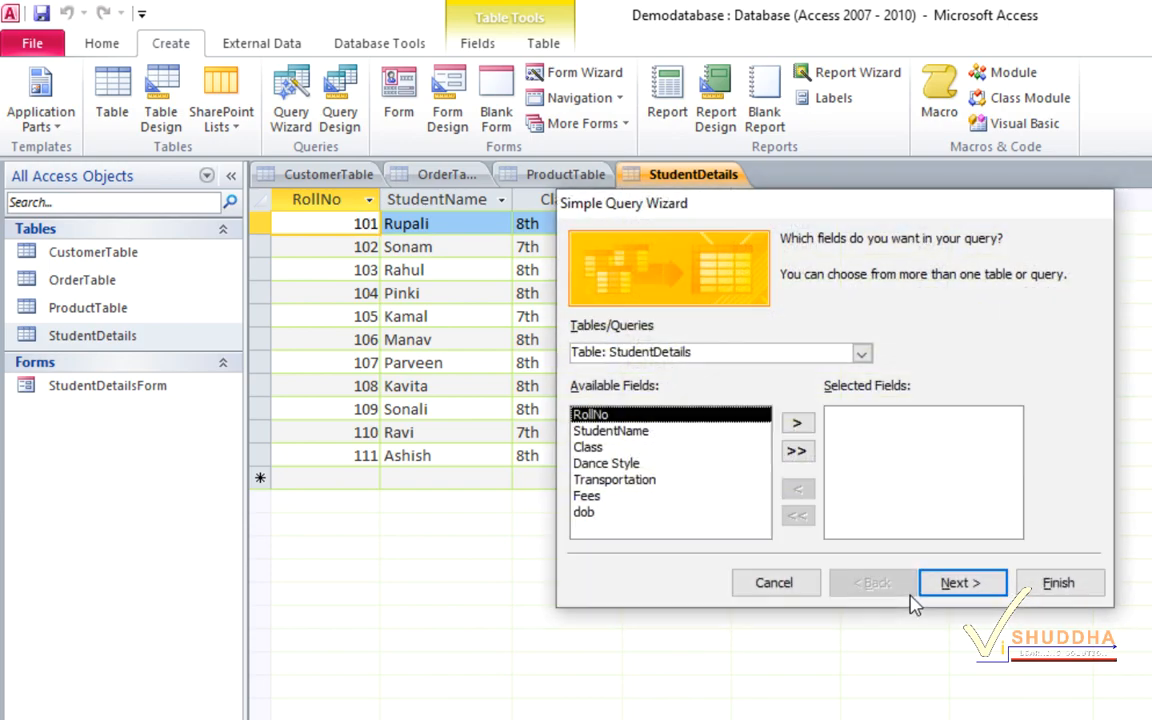
left_click(861, 354)
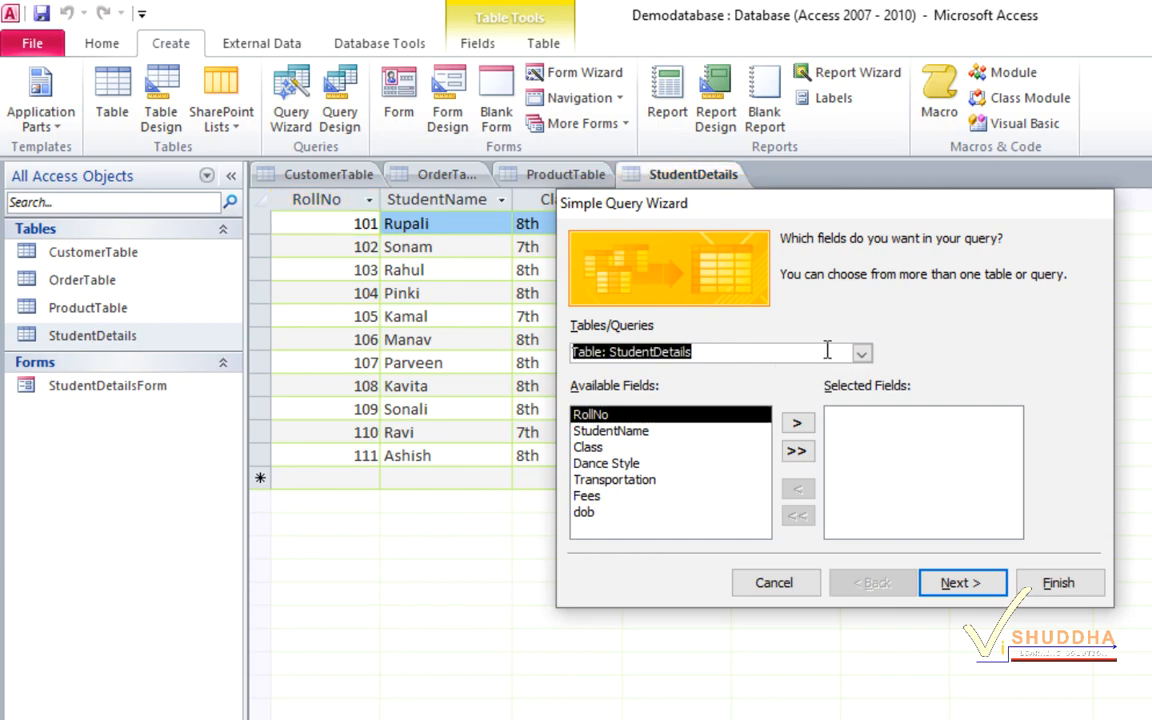
left_click(861, 354)
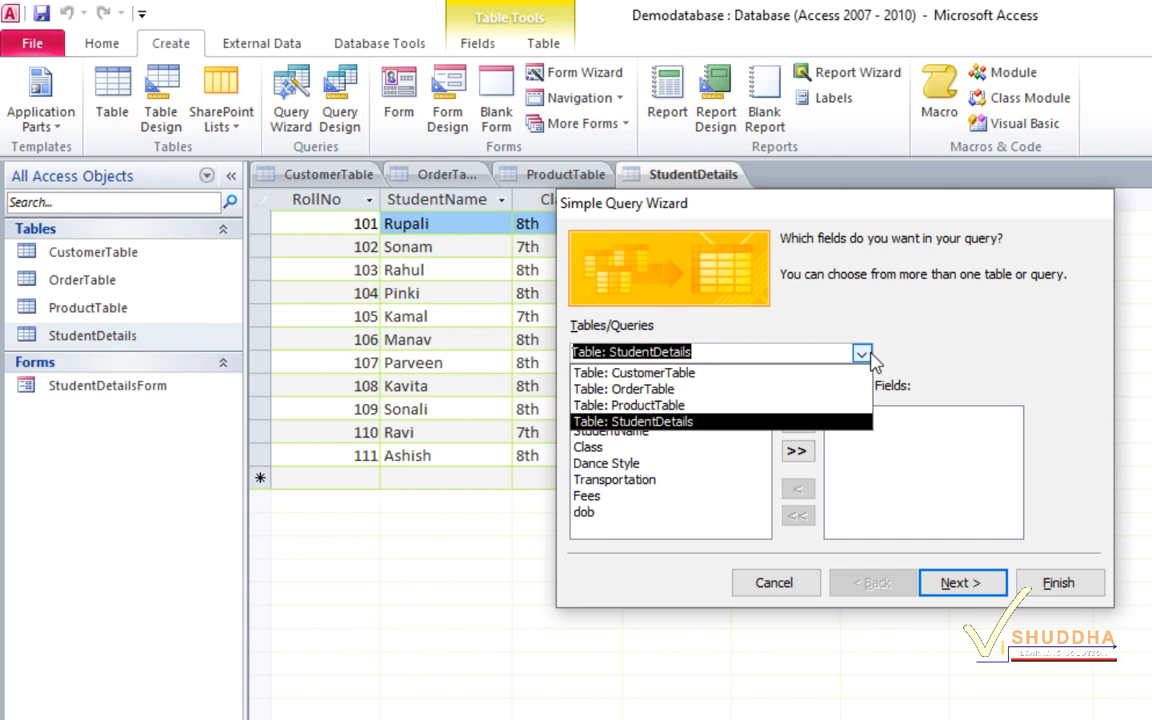
left_click(790, 428)
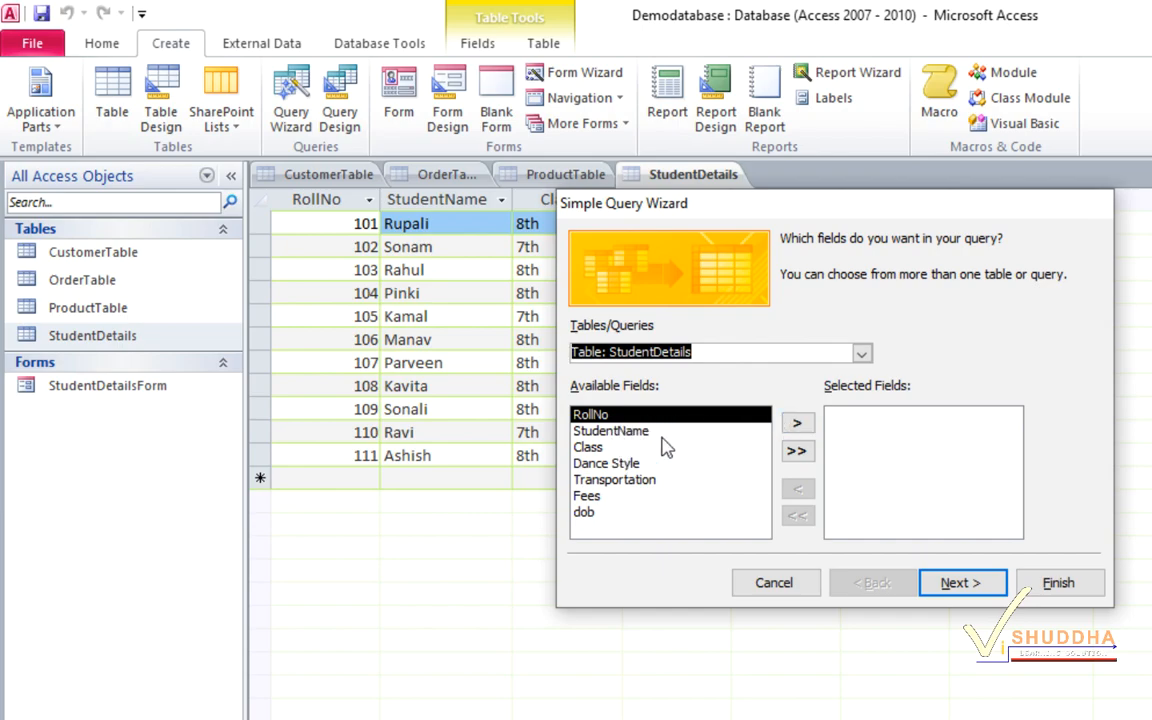
Step: Add the RollNo, StudentName and Fees fields to the query's selected fields
left_click(612, 423)
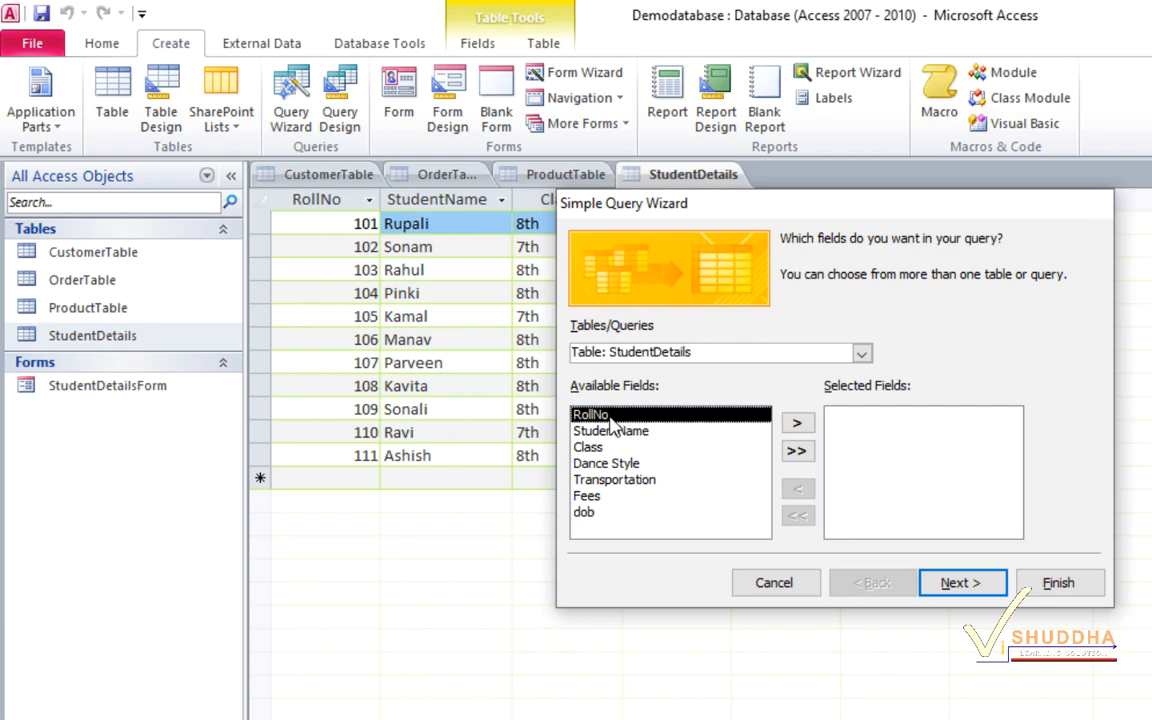
left_click(797, 424)
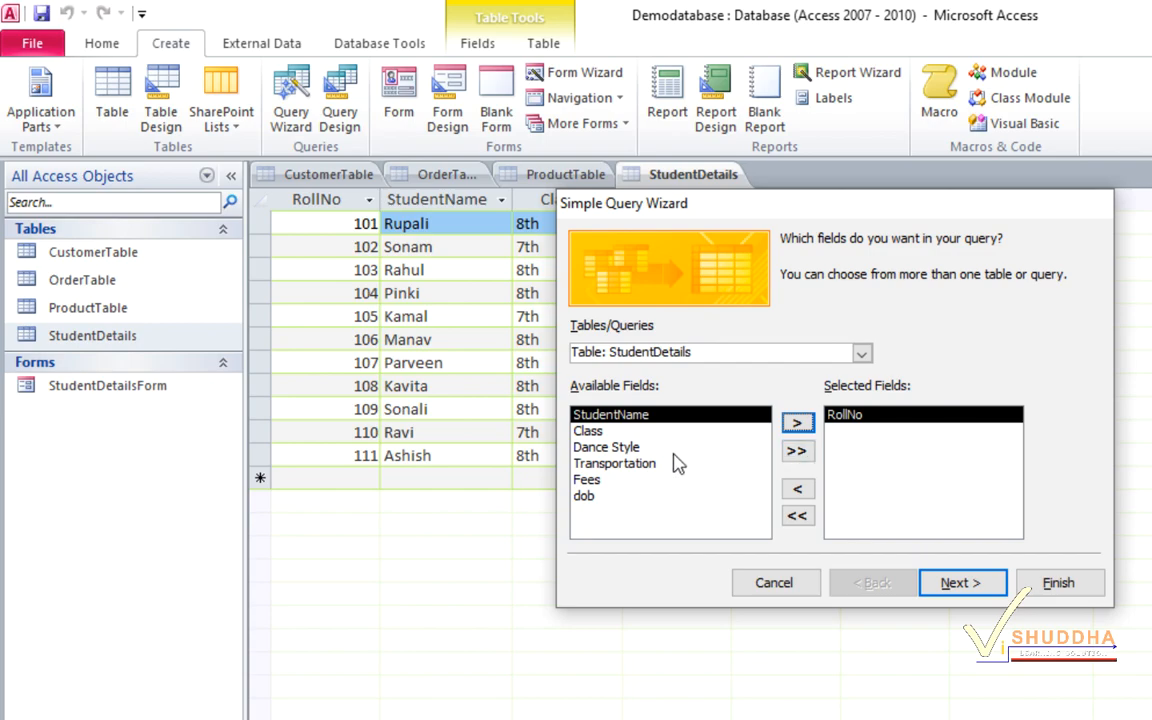
left_click(797, 423)
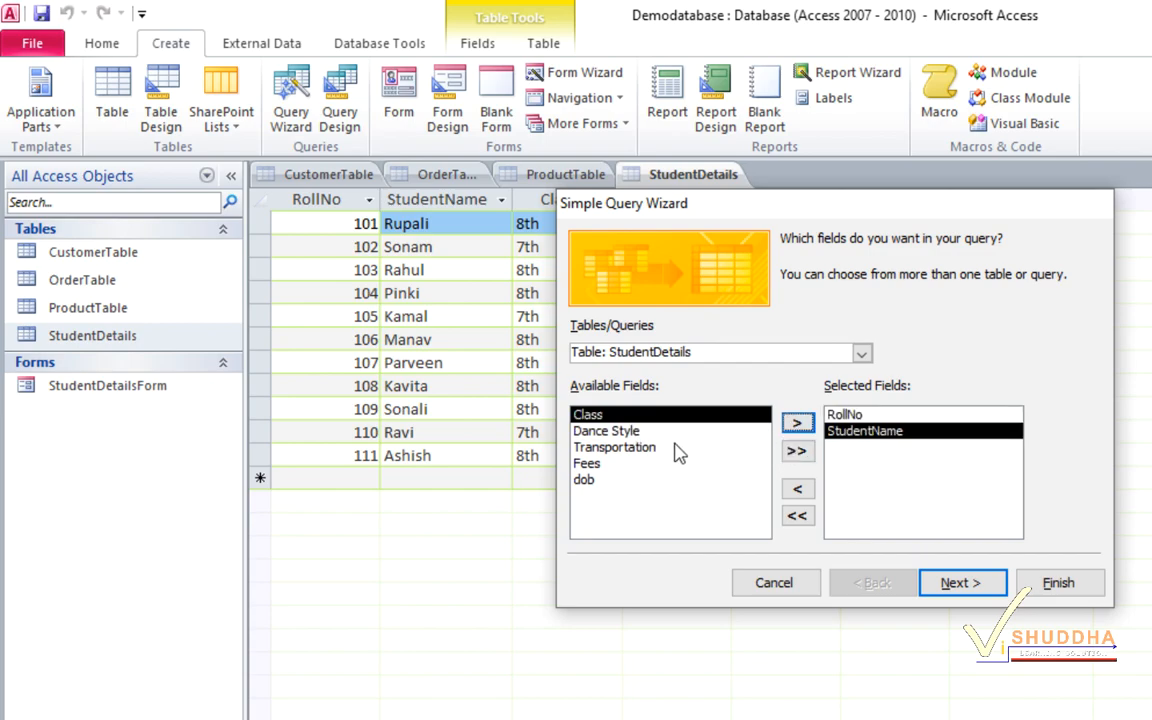
left_click(605, 465)
left_click(797, 423)
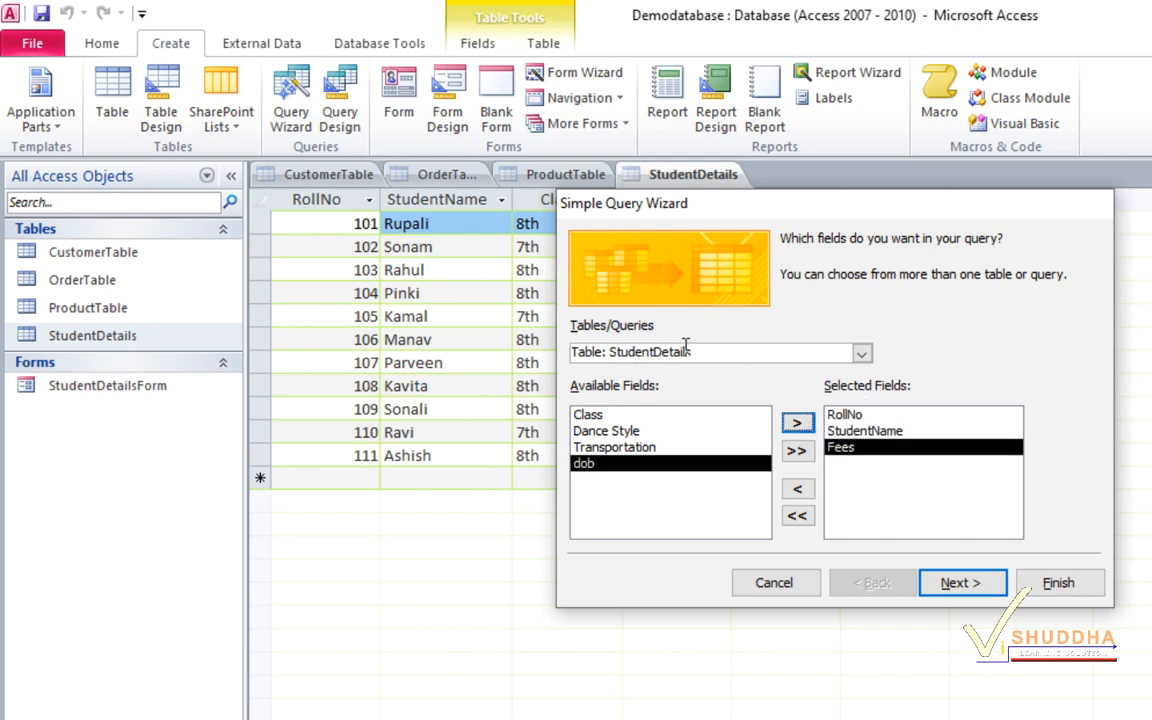
Step: Keep it a detail query, title it SimpleQuery1, and finish the wizard to open its results
left_click(946, 584)
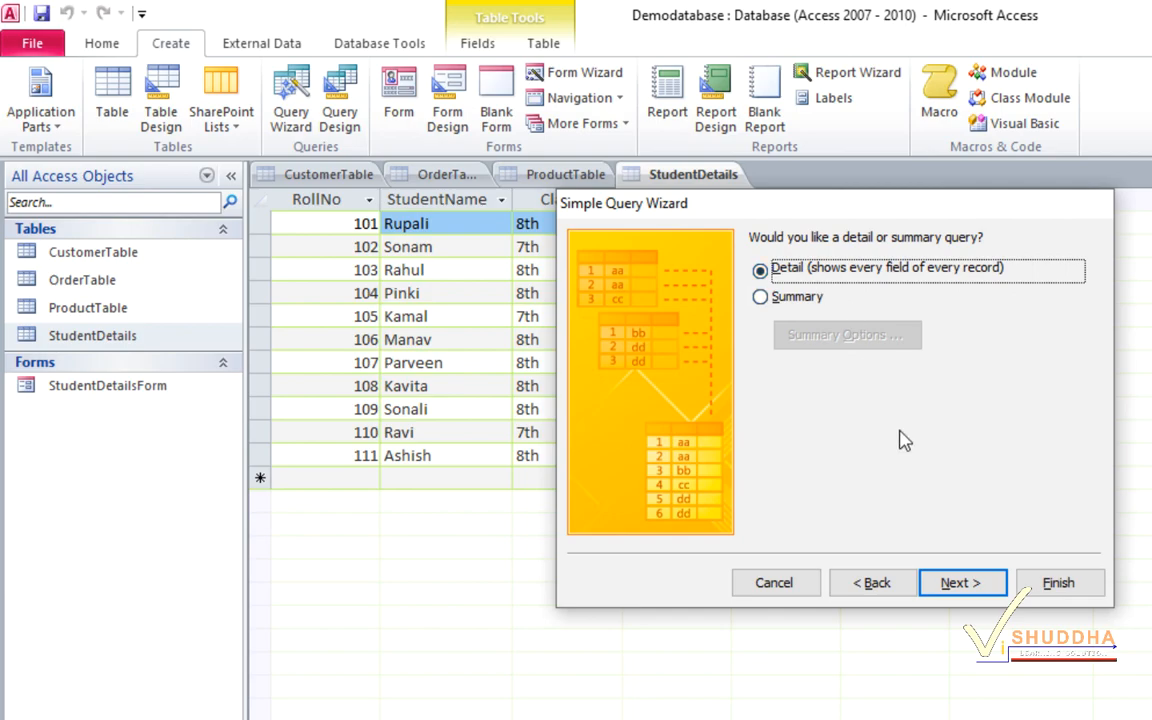
left_click(965, 590)
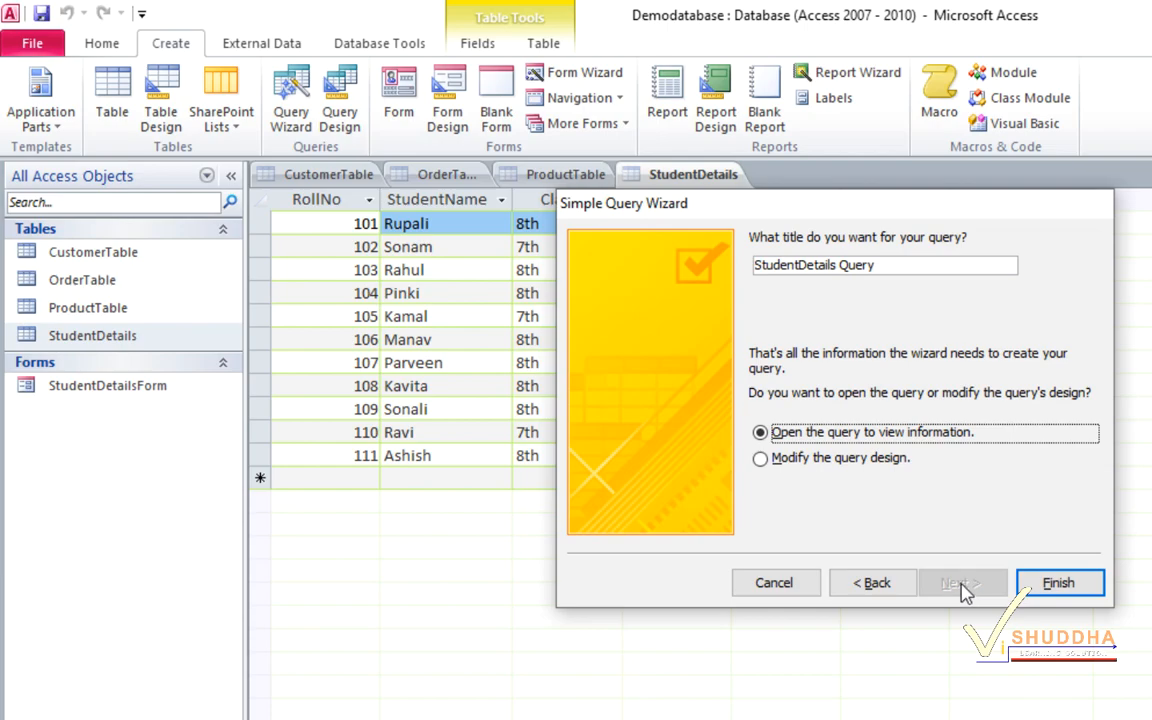
left_click_drag(903, 267, 687, 270)
type("SimpleQuery1")
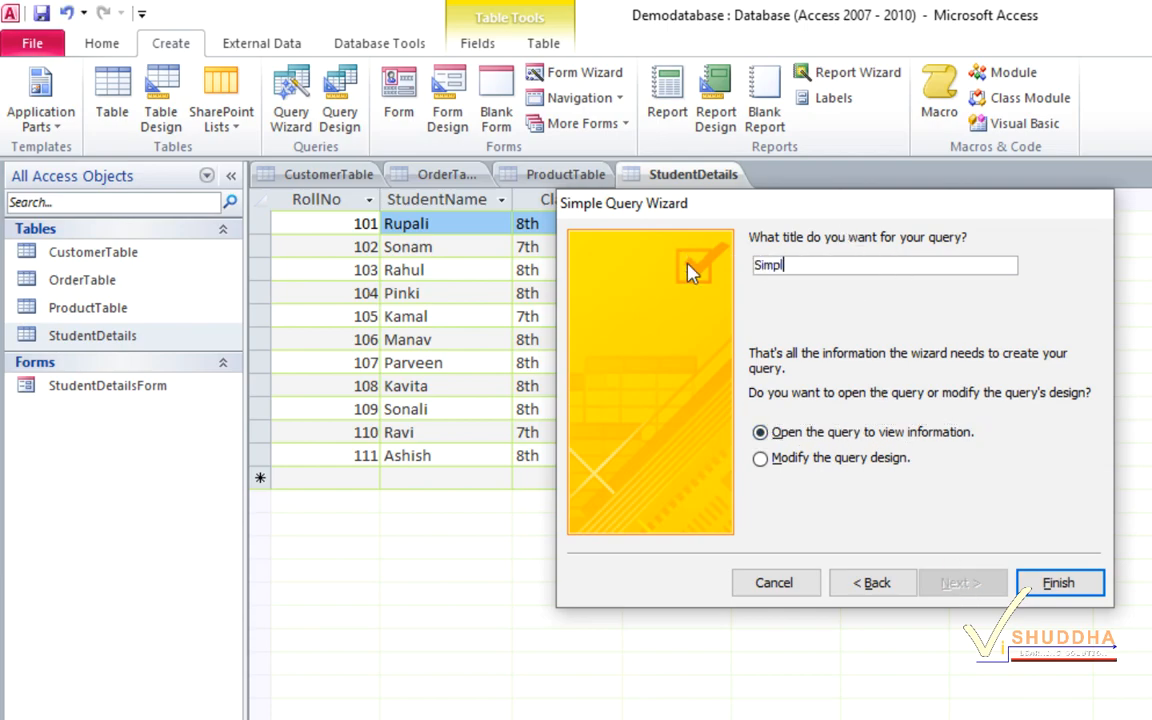
left_click(1052, 582)
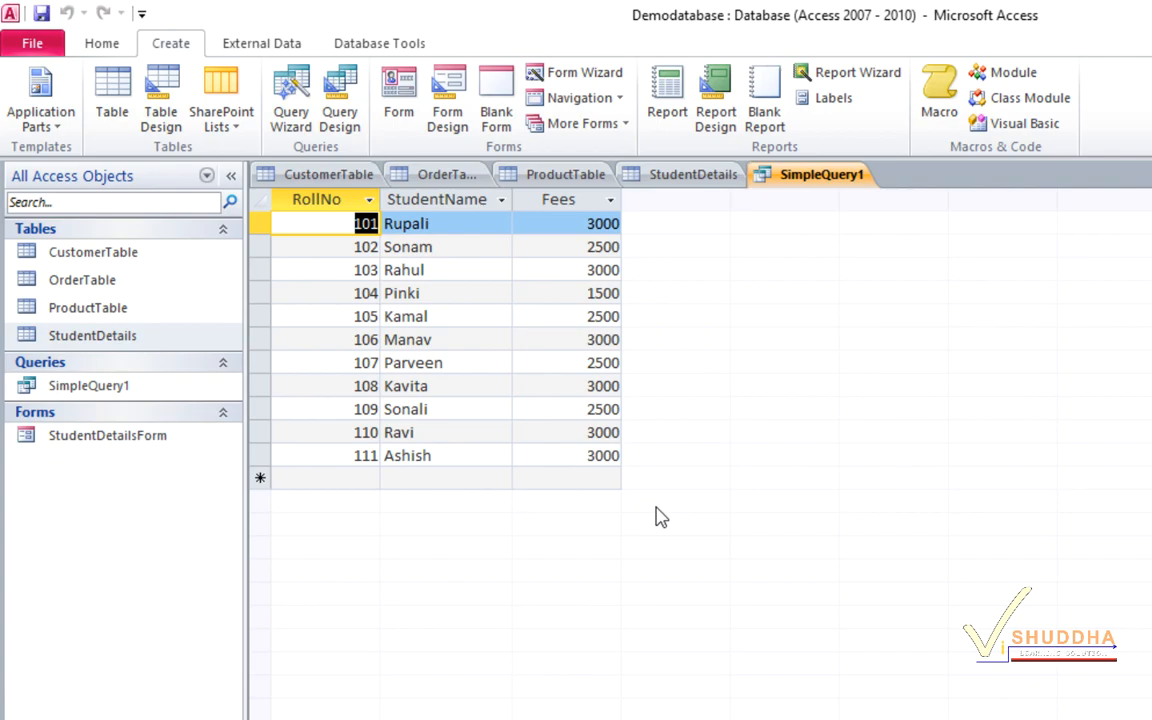
Step: Start another simple query on the StudentDetails table with the Class and Fees fields selected
left_click(292, 112)
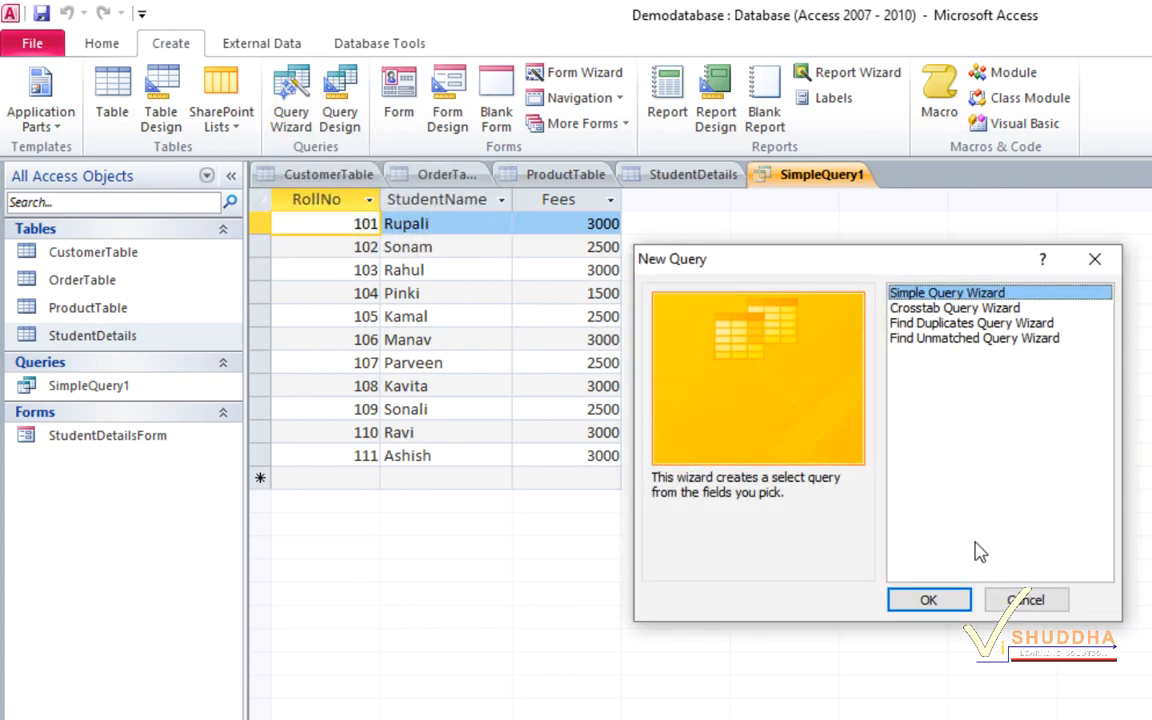
left_click(928, 603)
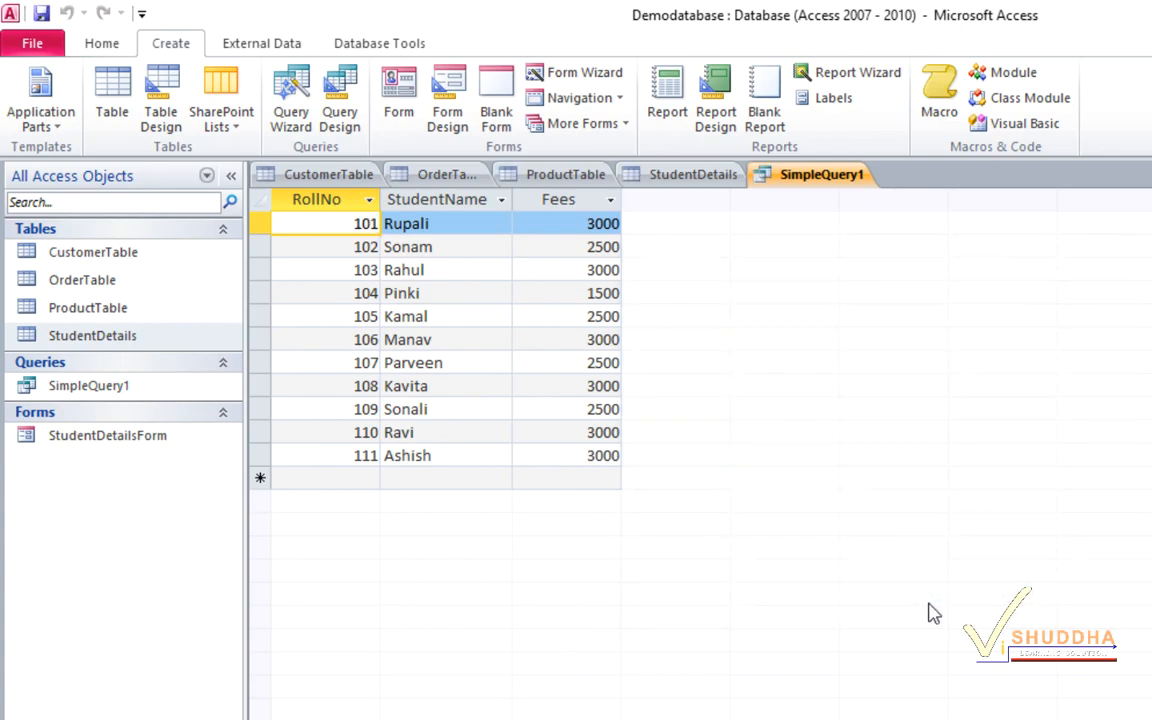
left_click(861, 355)
left_click(778, 423)
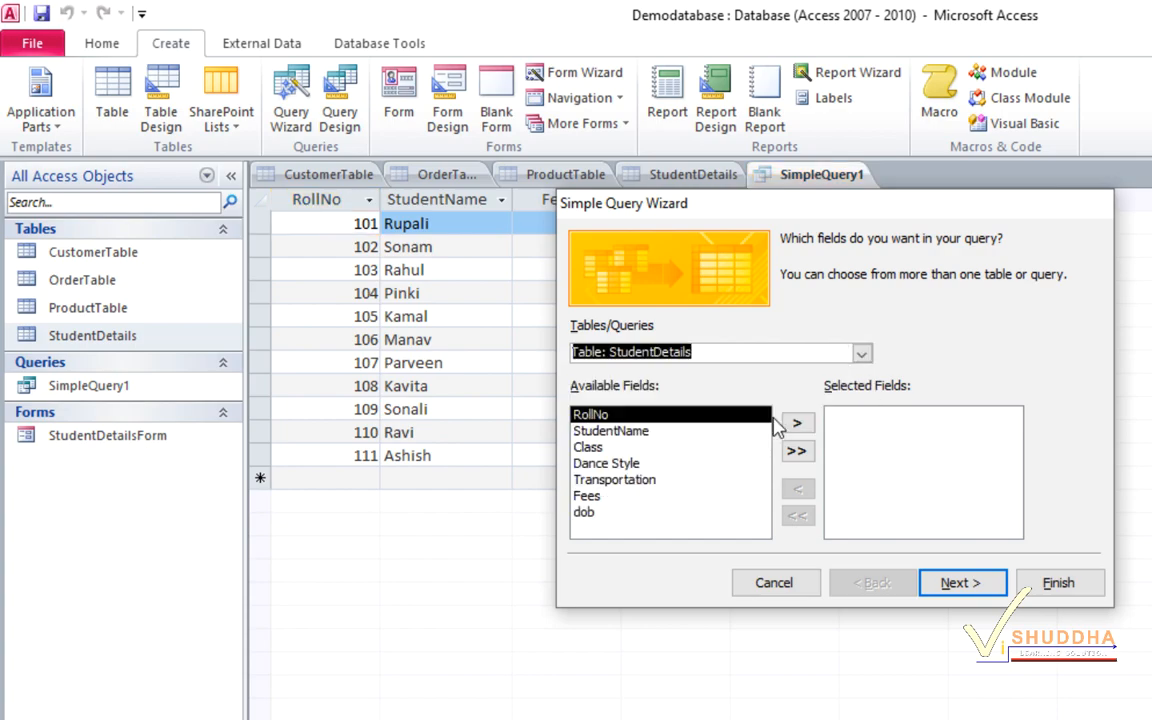
left_click(663, 447)
left_click(797, 423)
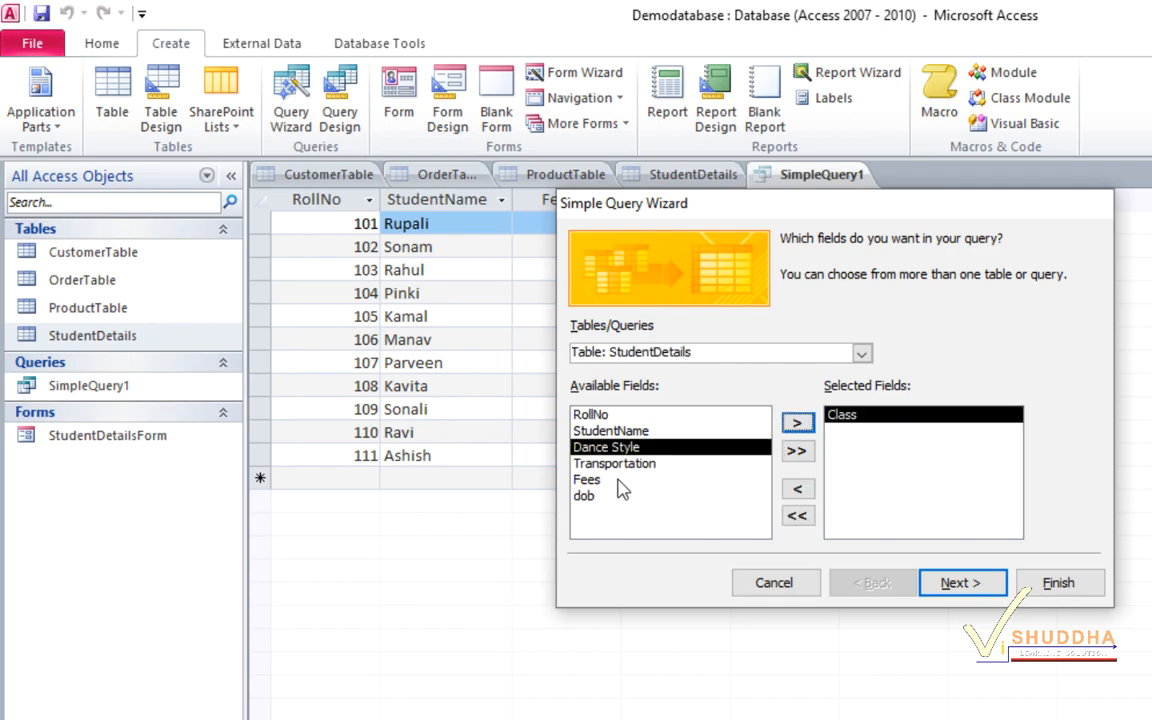
left_click(617, 480)
left_click(797, 424)
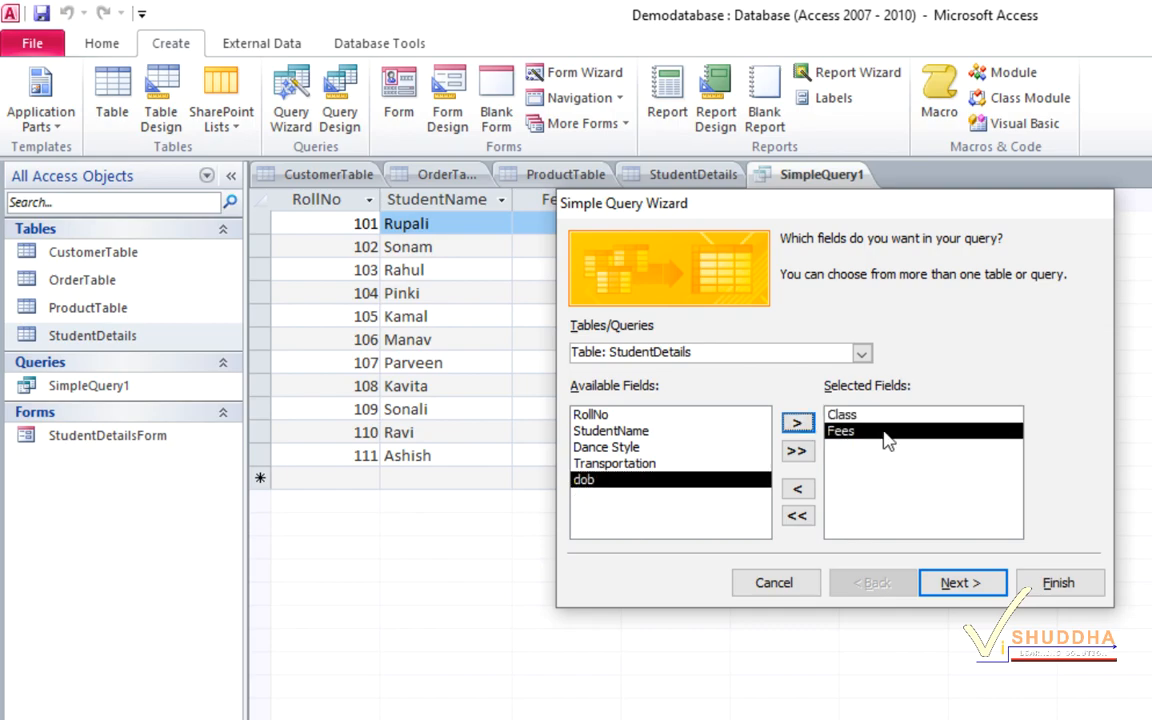
Step: Make it a summary query that calculates the Sum of the Fees field
left_click(958, 584)
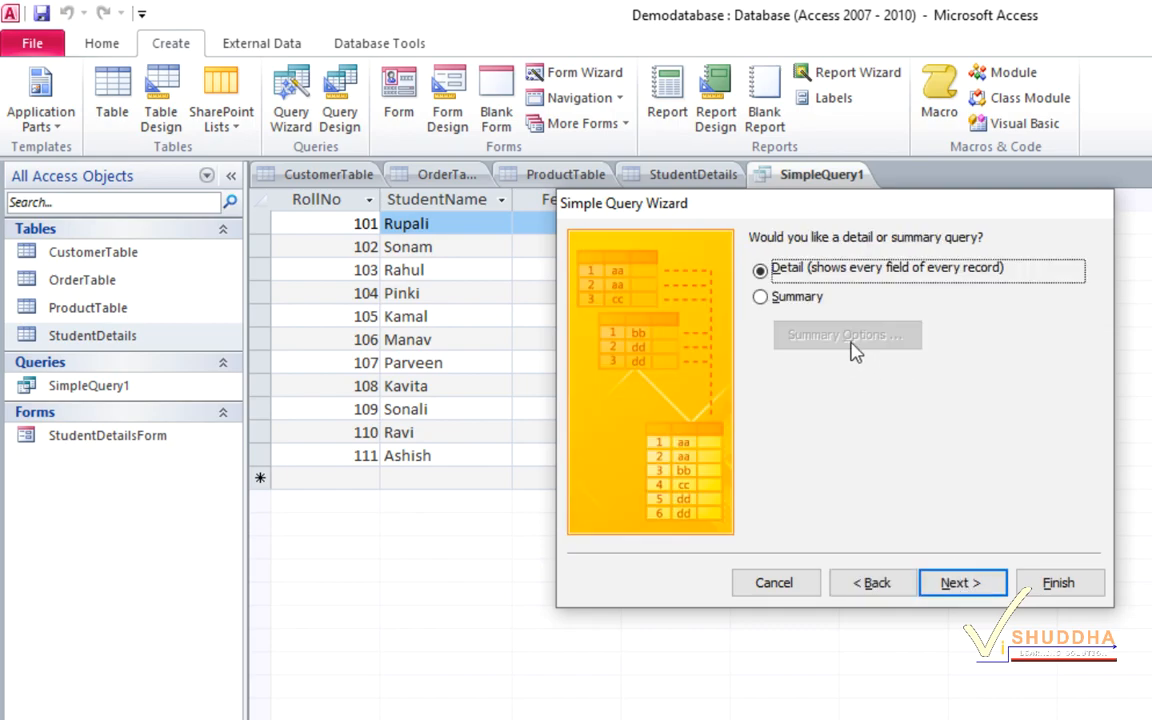
left_click(762, 299)
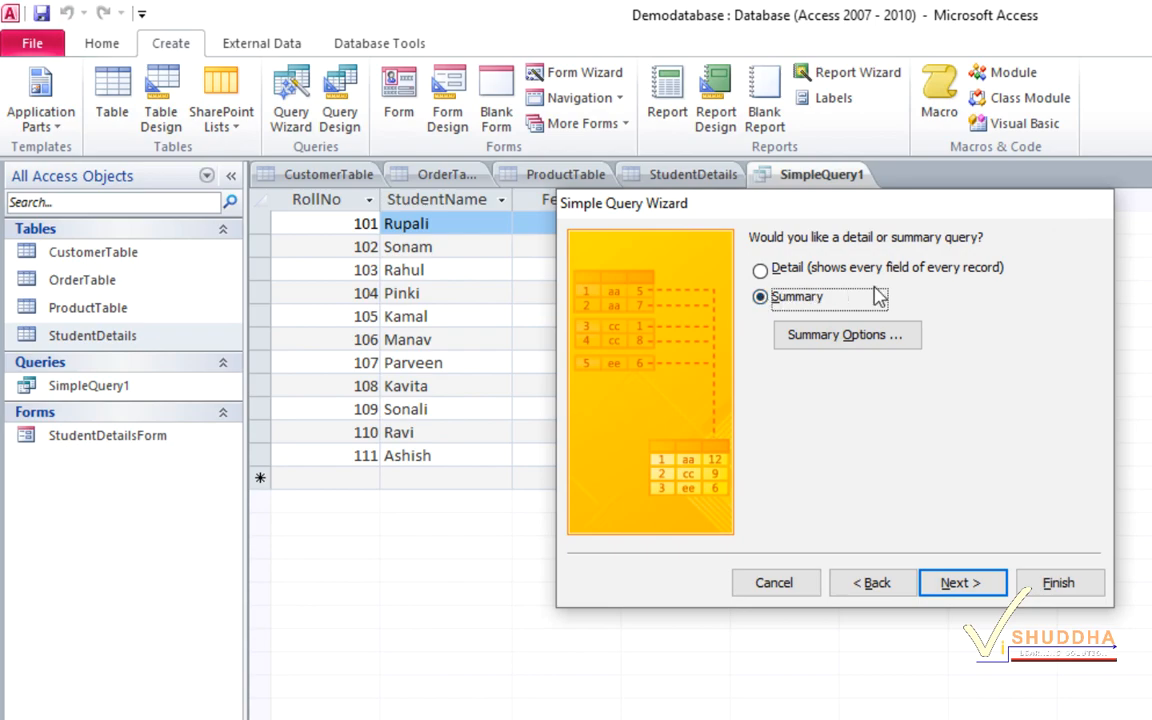
left_click(863, 338)
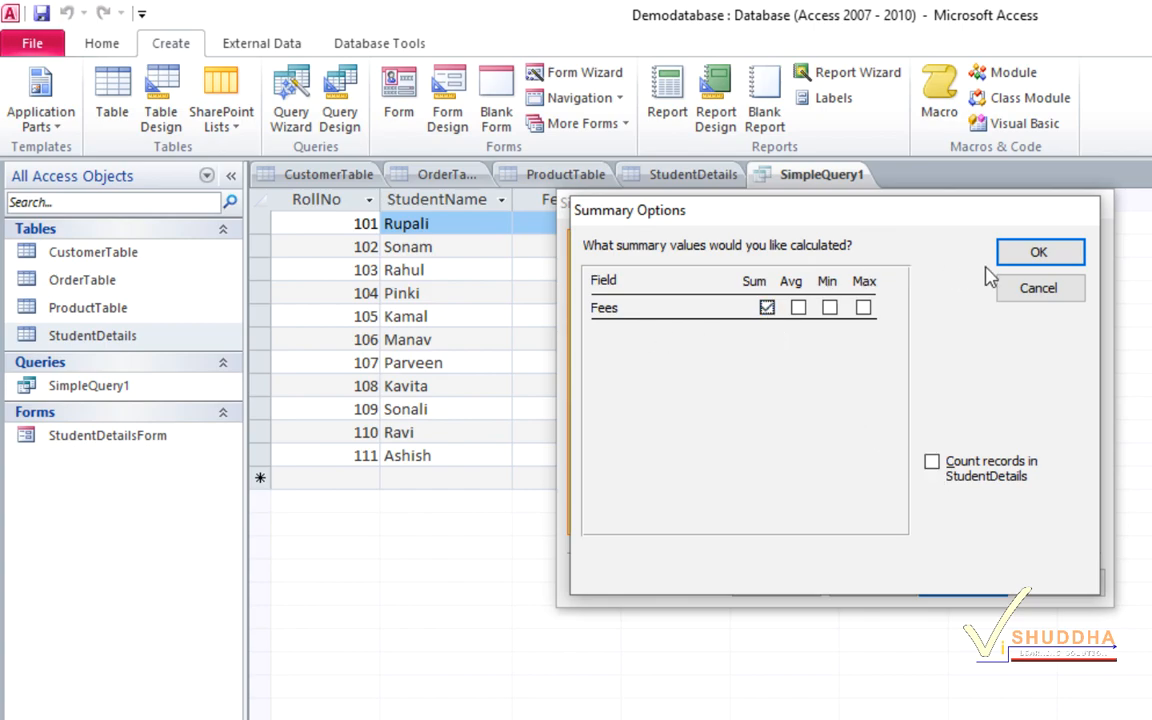
left_click(1037, 256)
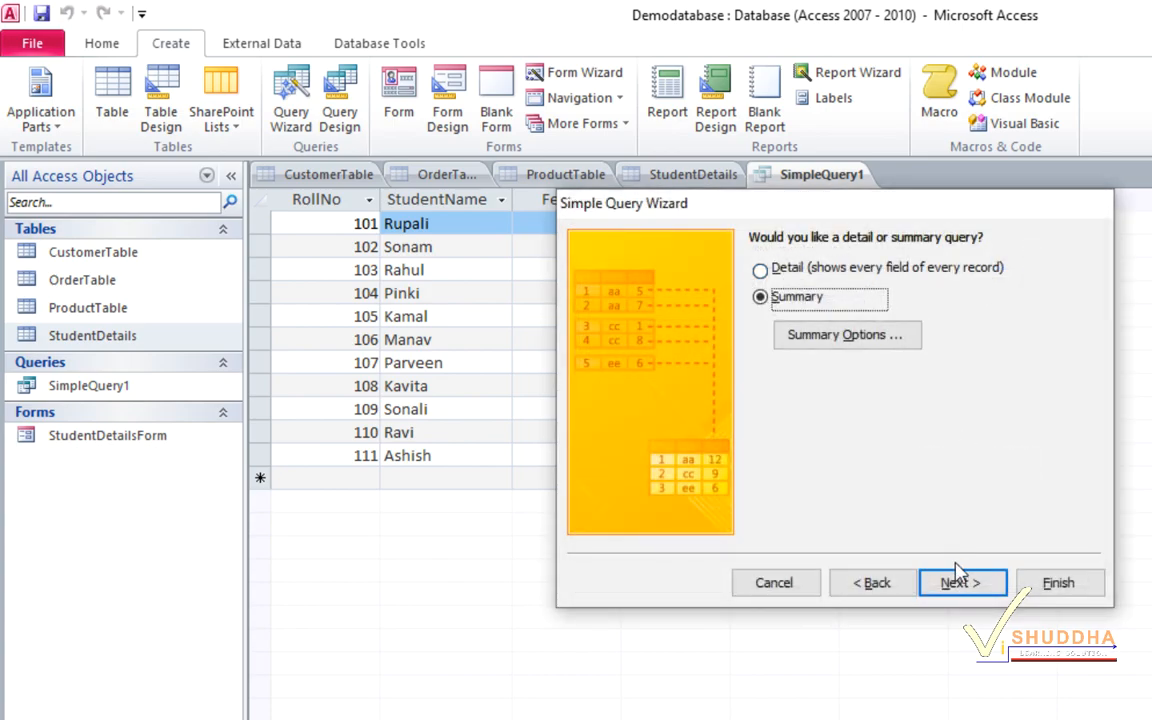
Step: Title the summary query SimpleQuery2 and finish the wizard to open its results
left_click(955, 583)
left_click_drag(880, 265, 651, 272)
type("SimpleQuery2")
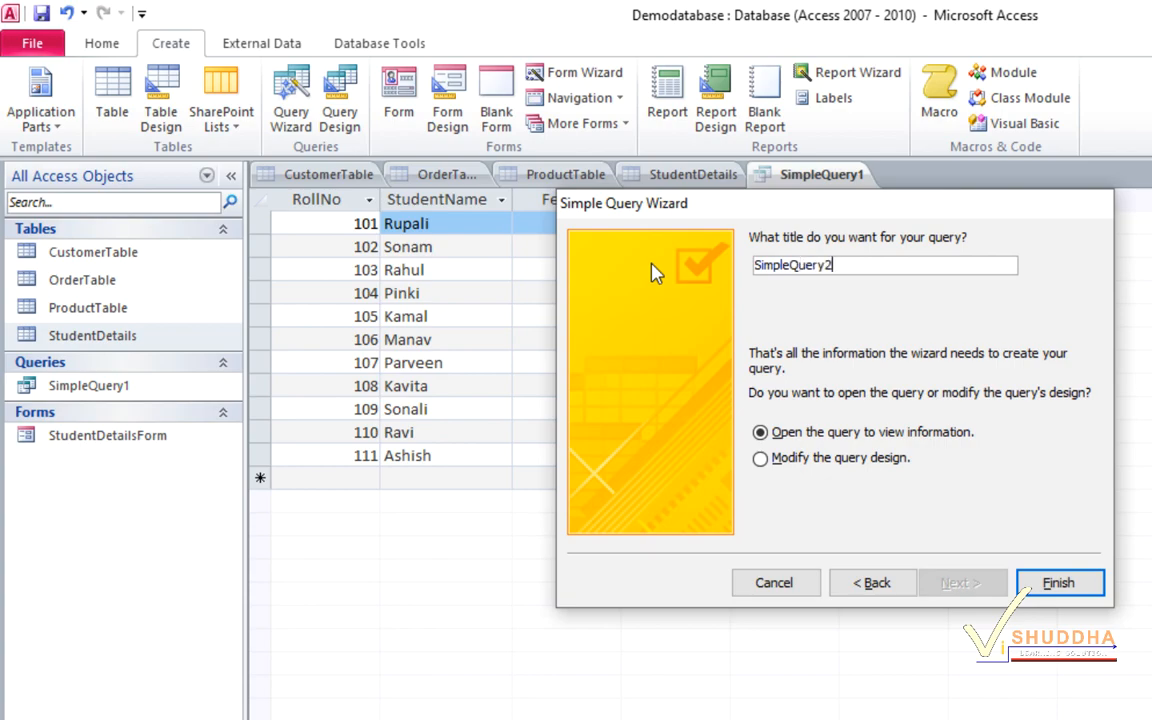
left_click(1073, 587)
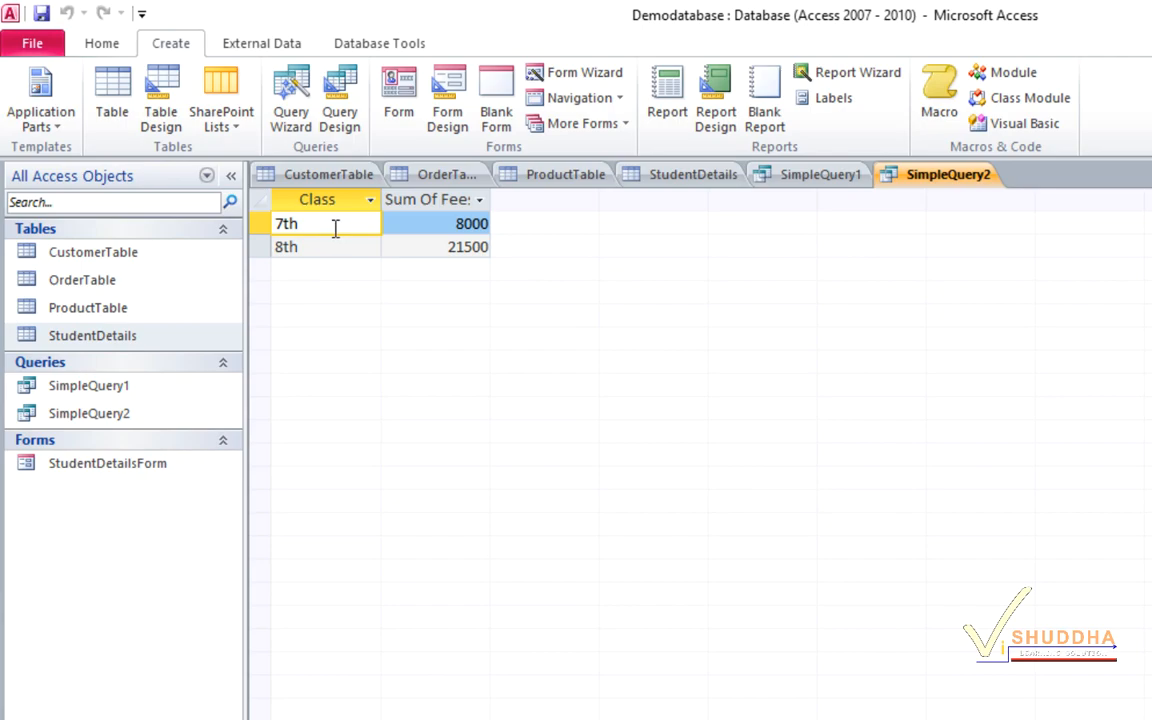
key("F2")
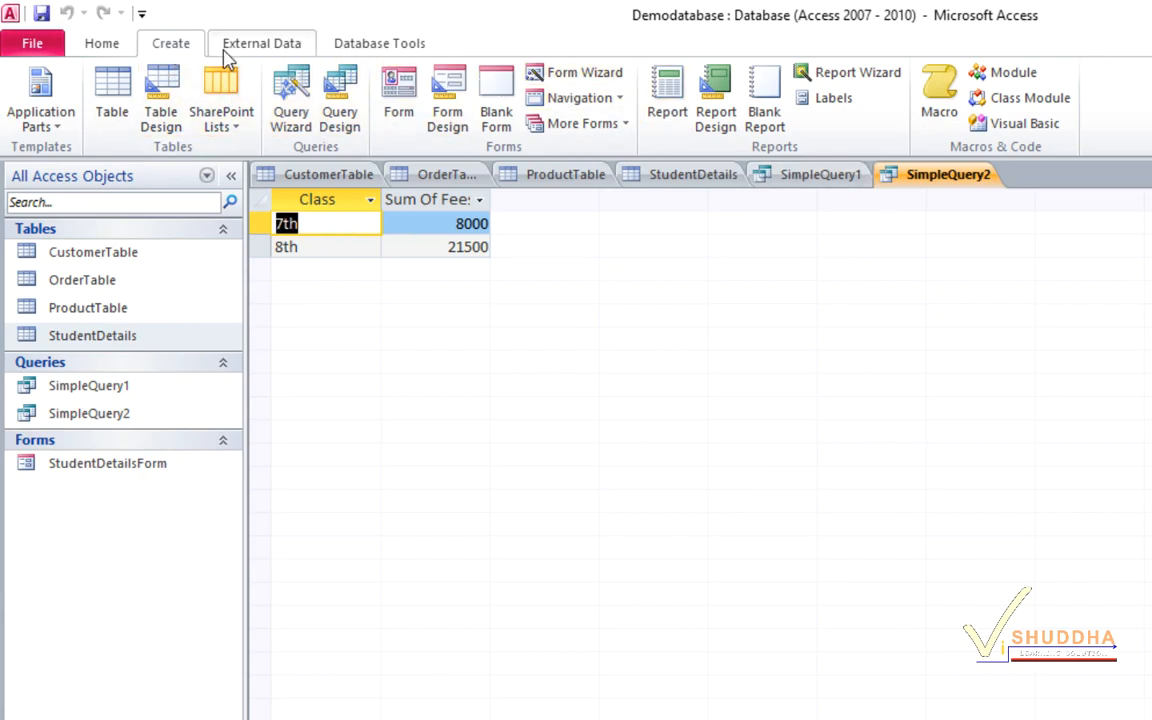
Step: Start a new crosstab query based on the StudentDetails table
left_click(295, 110)
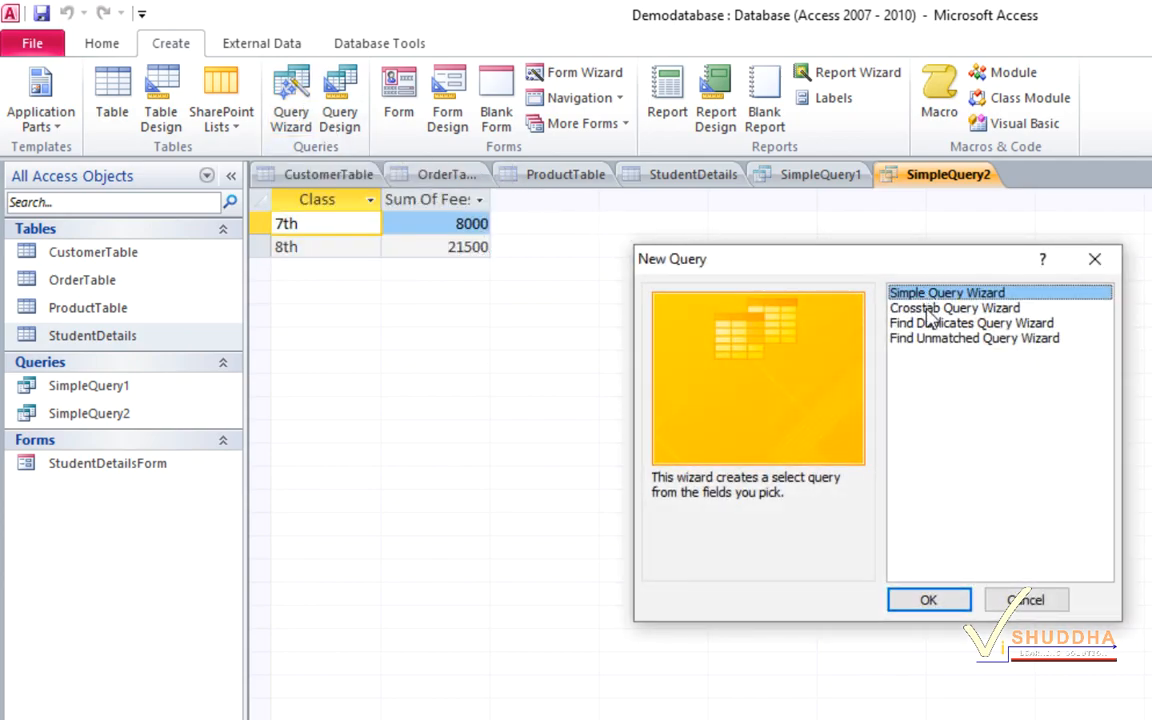
left_click(928, 310)
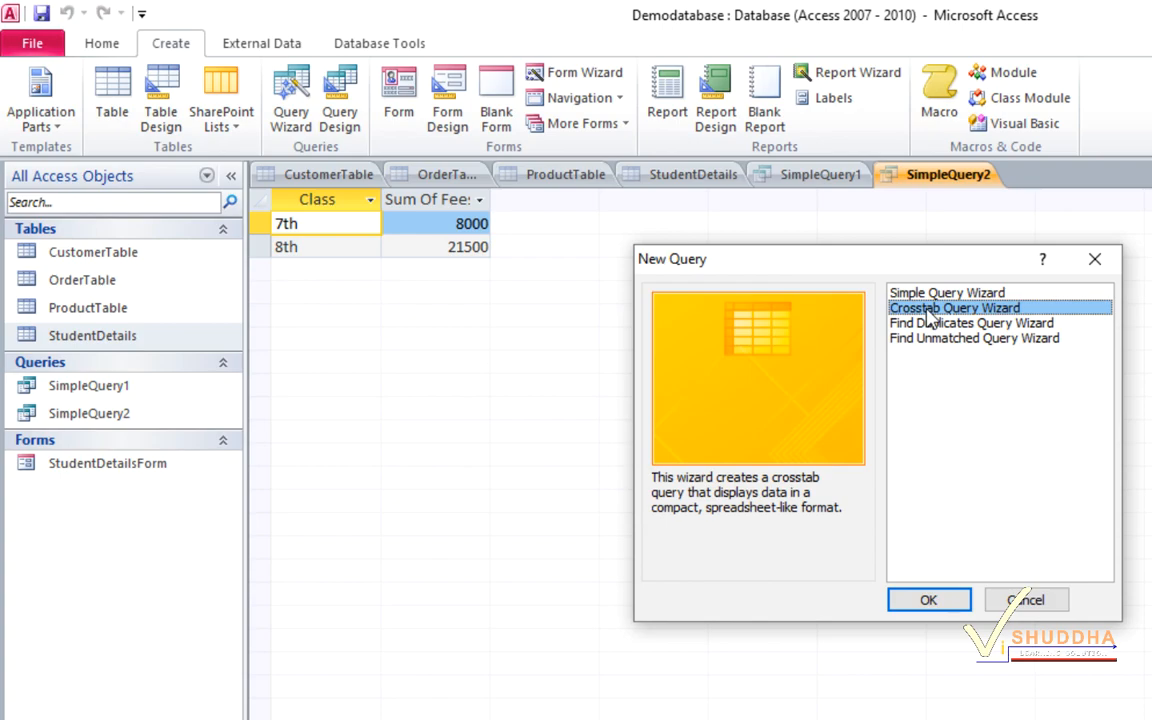
left_click(928, 600)
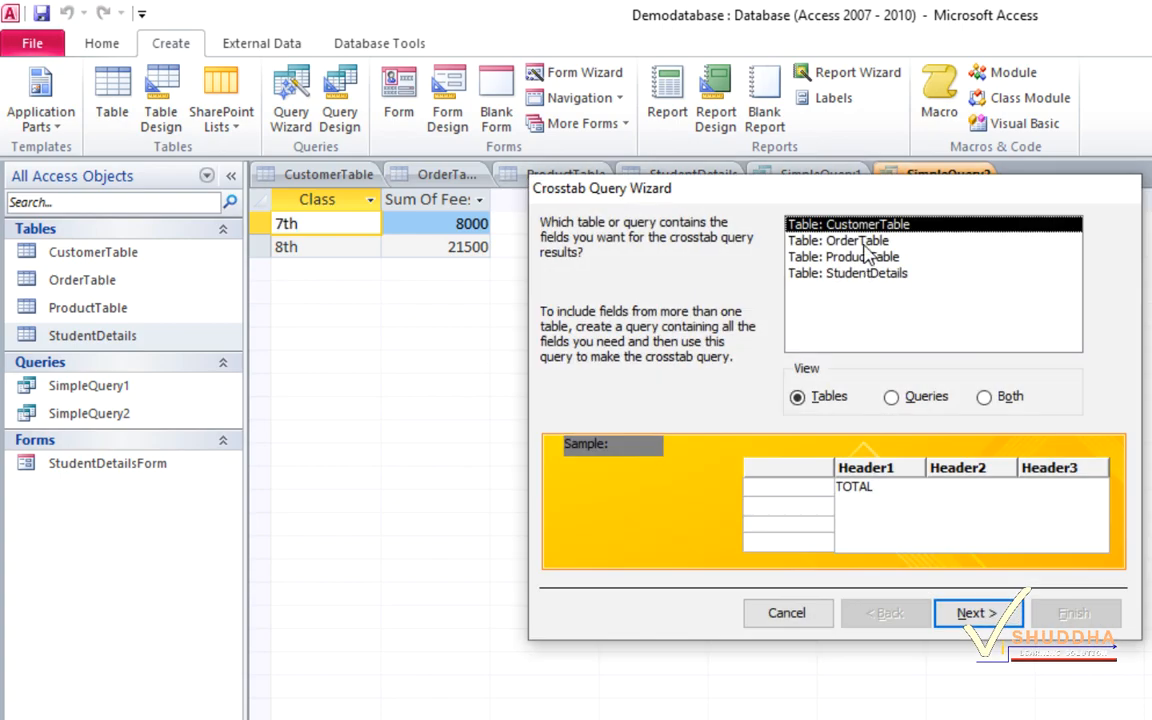
left_click(851, 274)
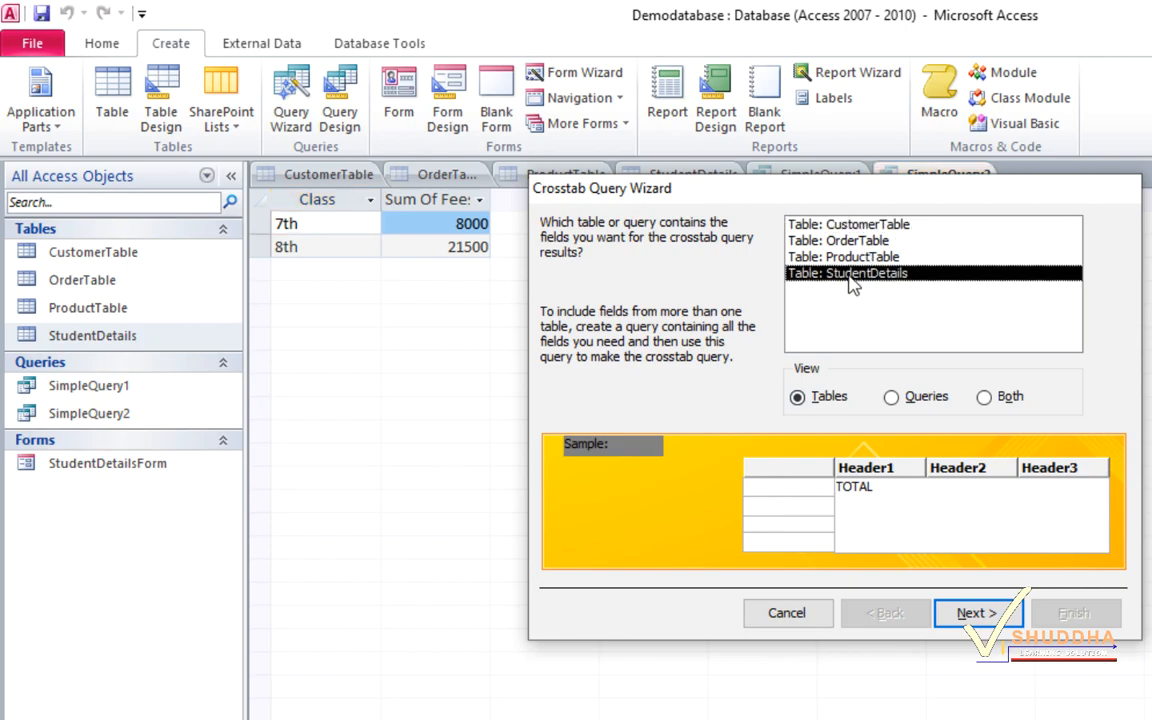
left_click(978, 614)
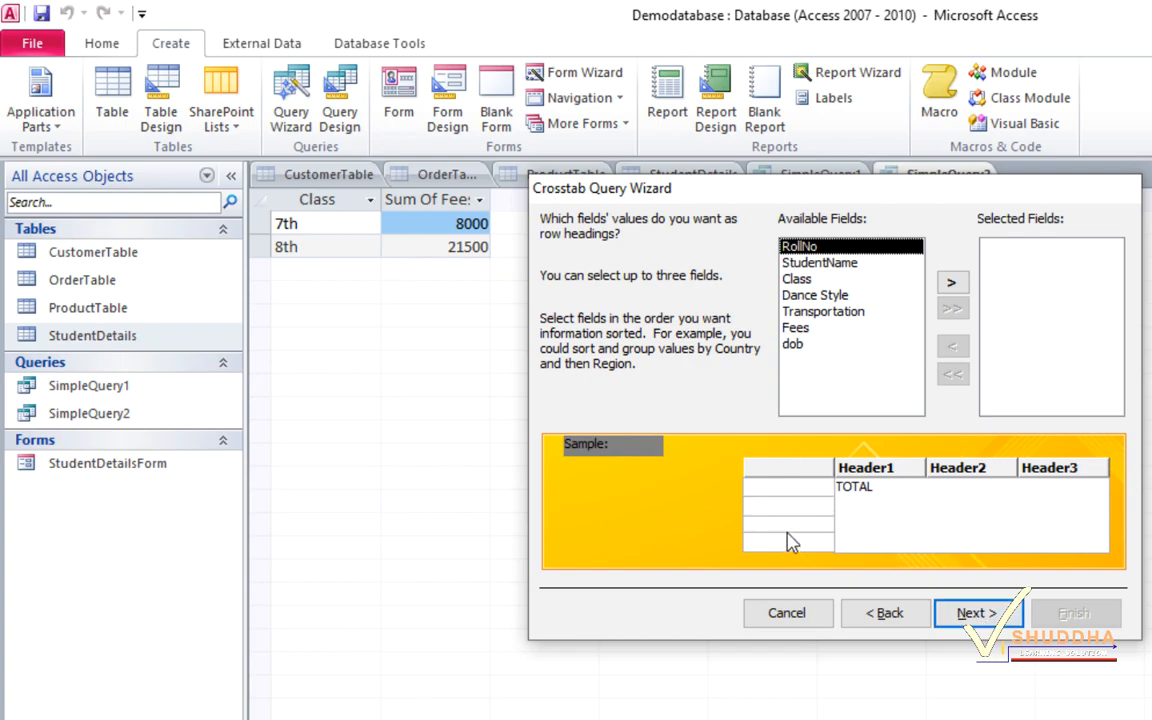
Step: Use the Transportation field for the crosstab's row headings and the Class field for its column headings
left_click(821, 312)
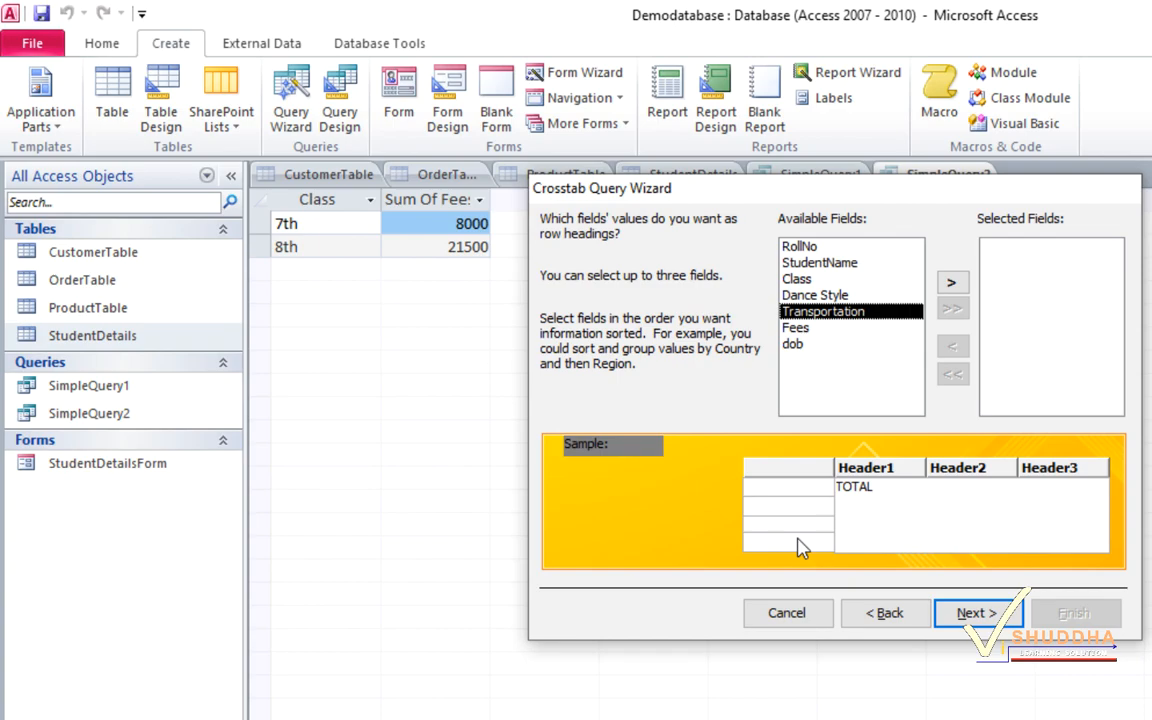
left_click(952, 286)
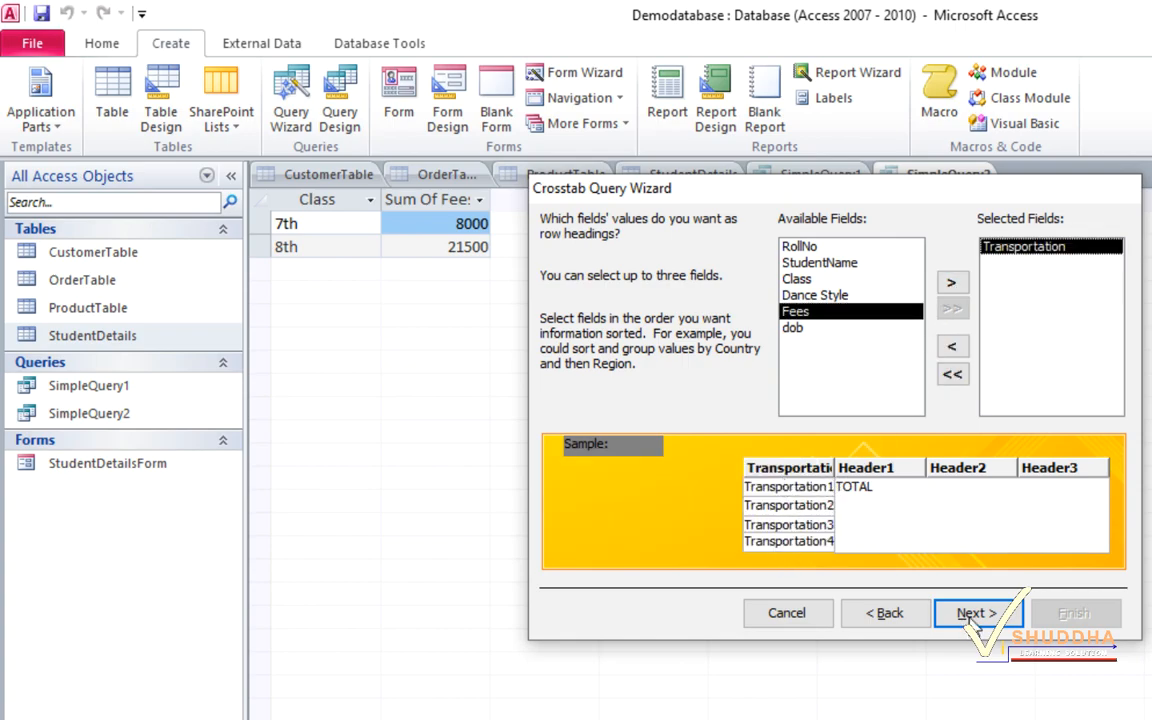
left_click(972, 613)
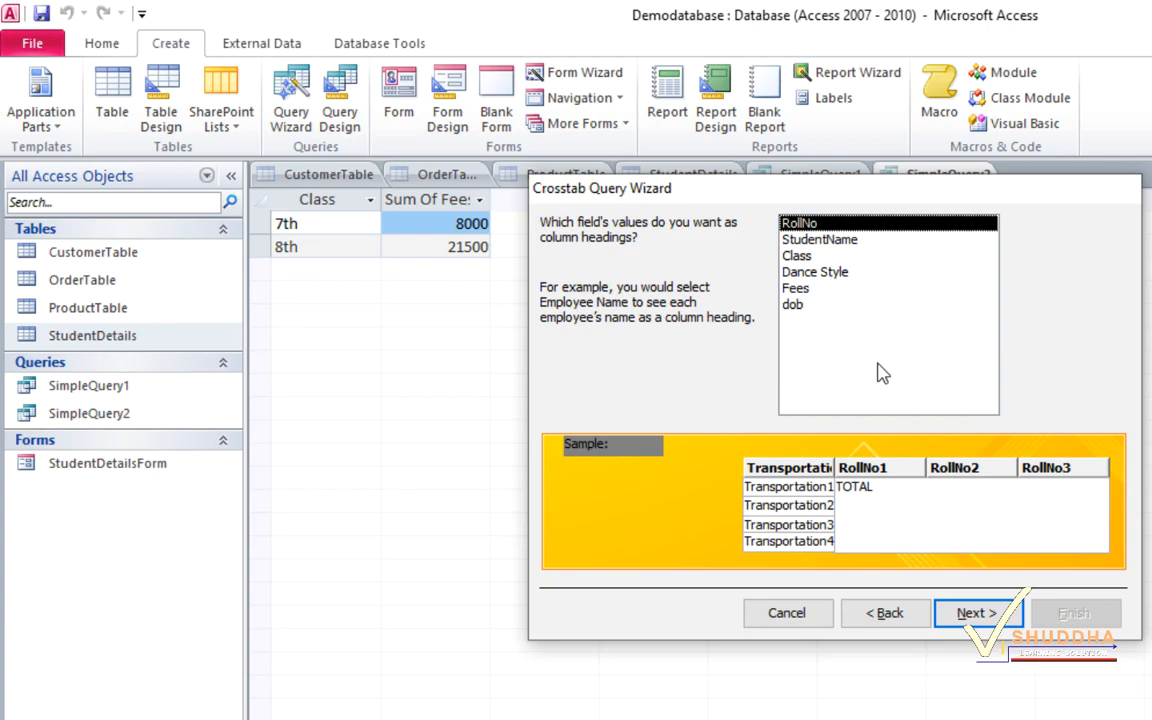
left_click(814, 258)
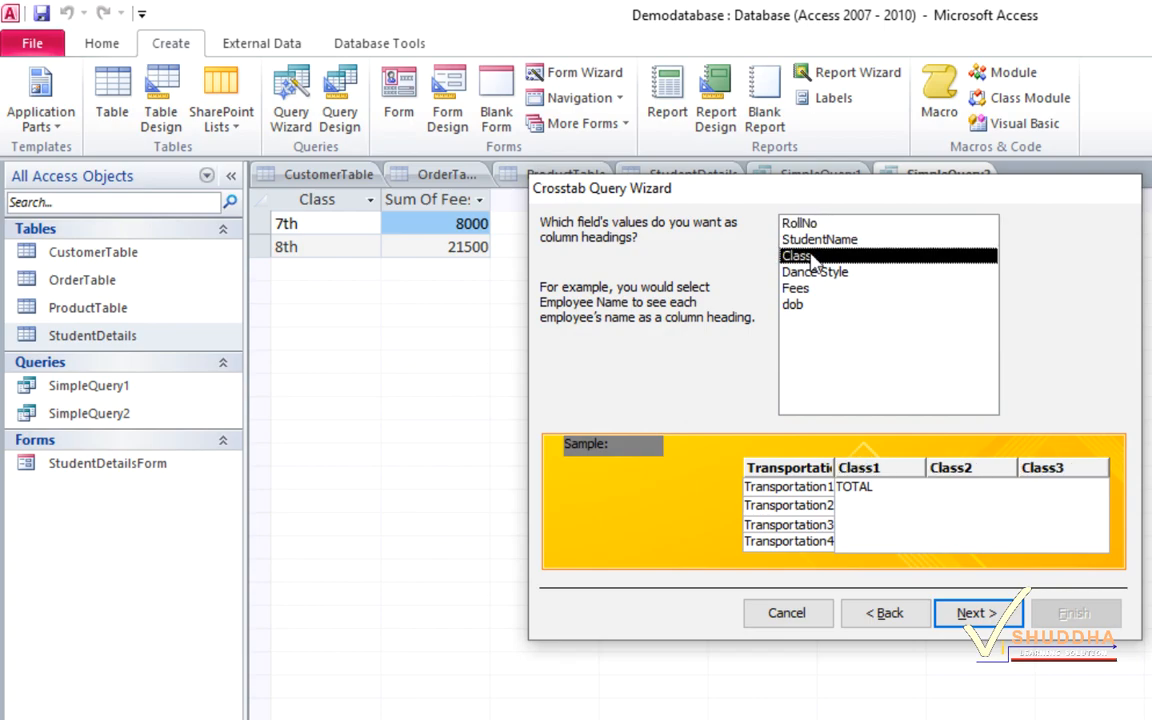
left_click(984, 617)
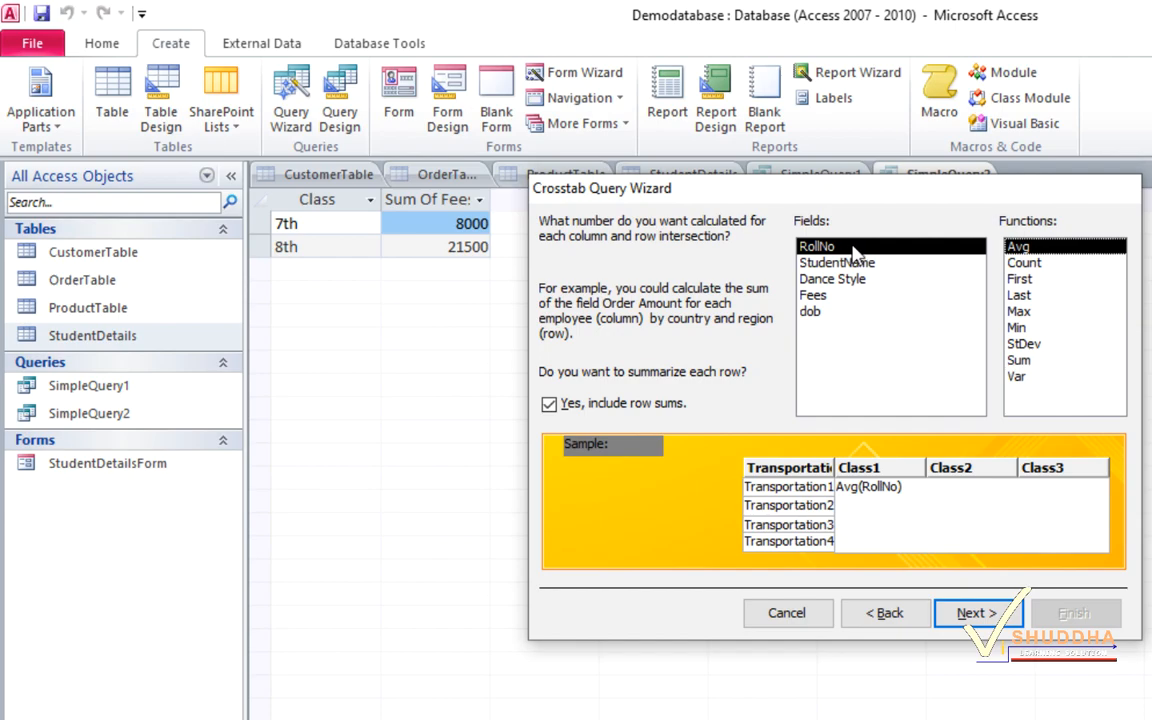
Step: Calculate the Count of RollNo at each intersection, name the query CrosstabQuery1, and finish the wizard to view it
left_click(1026, 264)
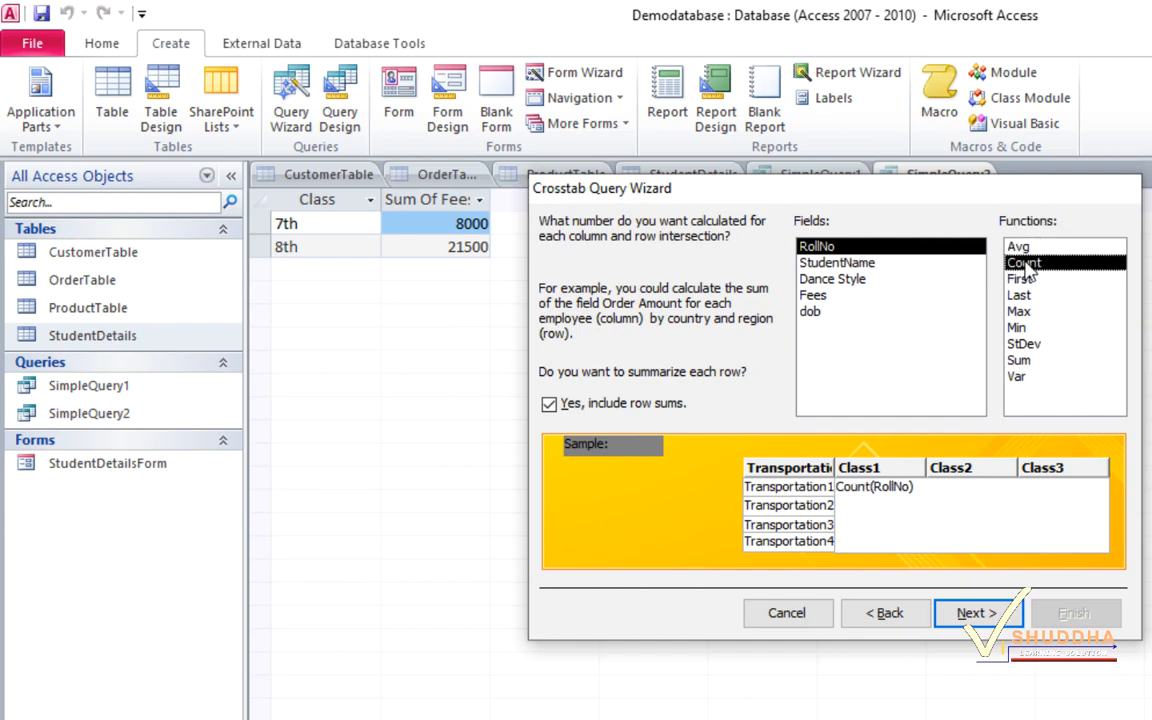
left_click(970, 614)
left_click_drag(877, 254, 638, 252)
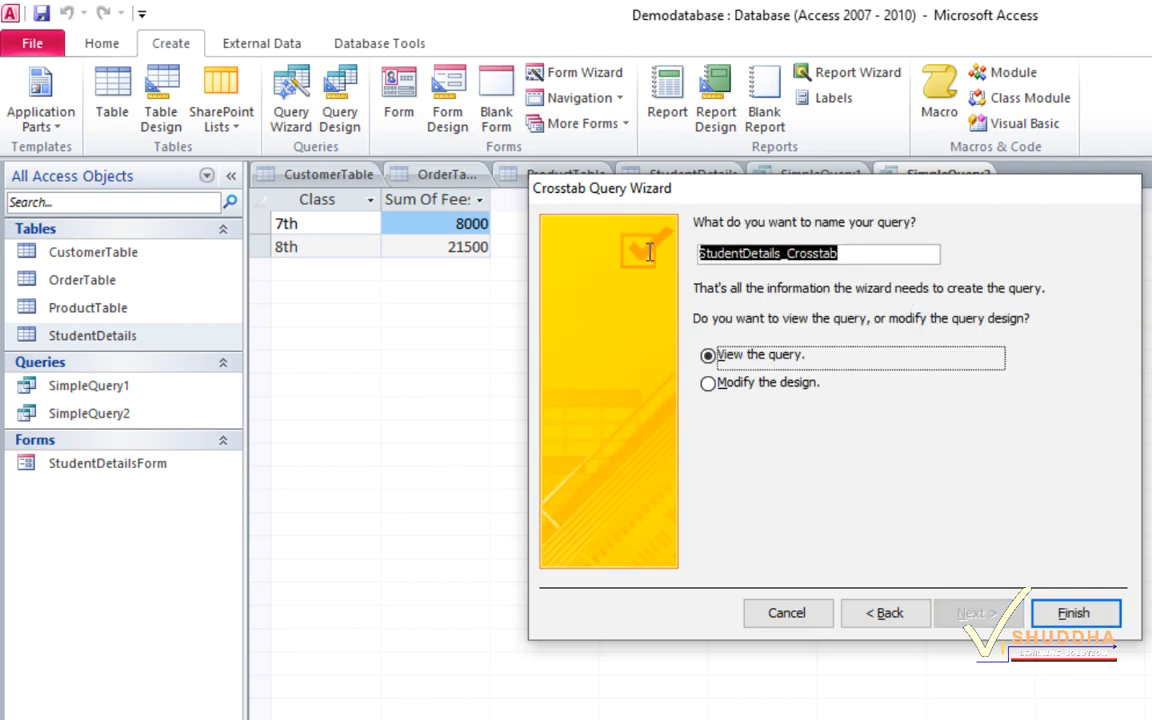
type("CrosstabQuery1")
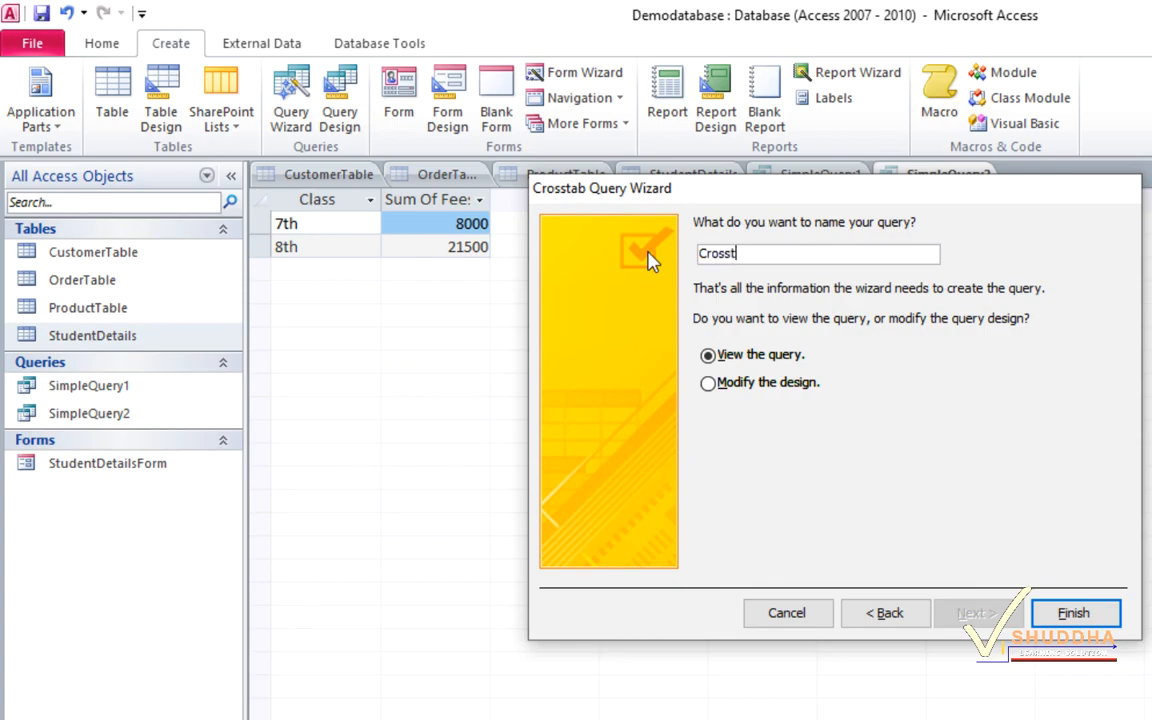
left_click(1068, 614)
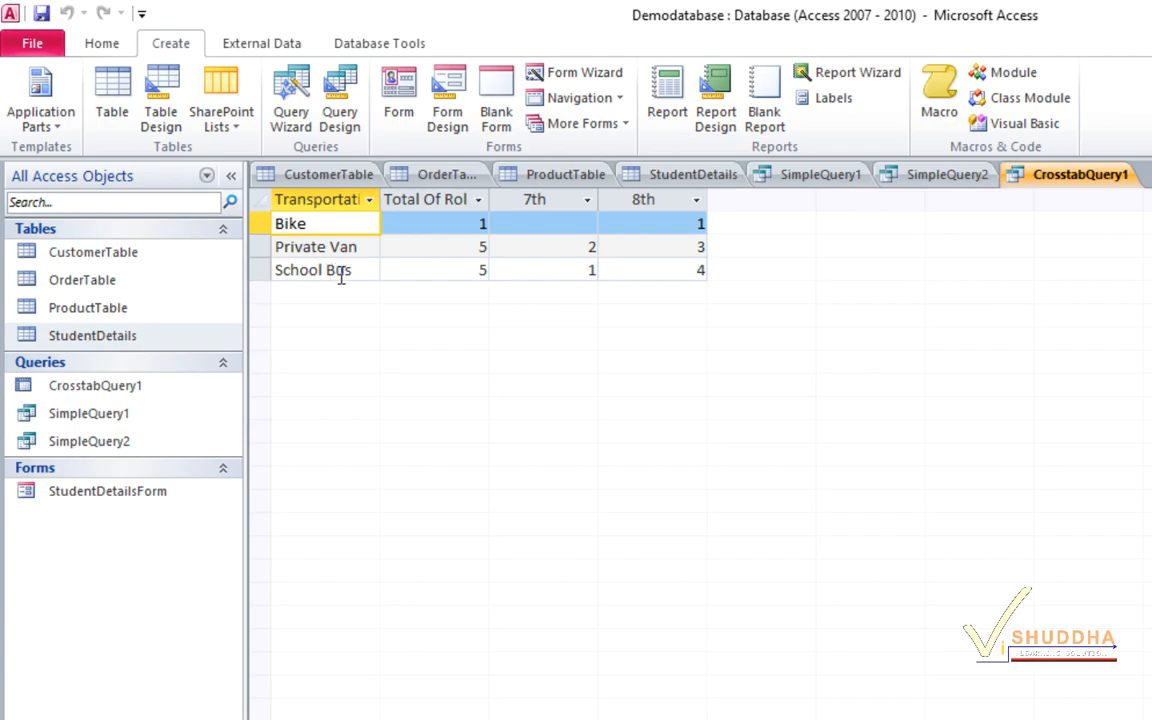
Step: Fit the Total Of RollNo column to its heading and compare the crosstab results with the StudentDetails table
double_click(489, 200)
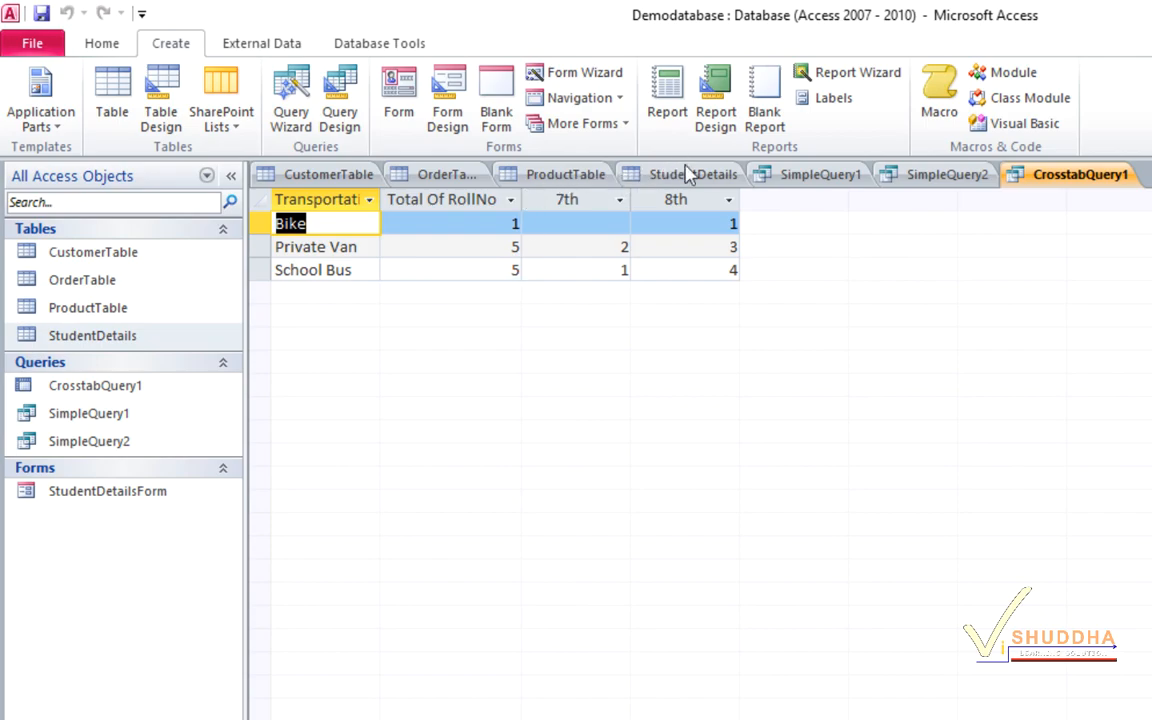
left_click(686, 172)
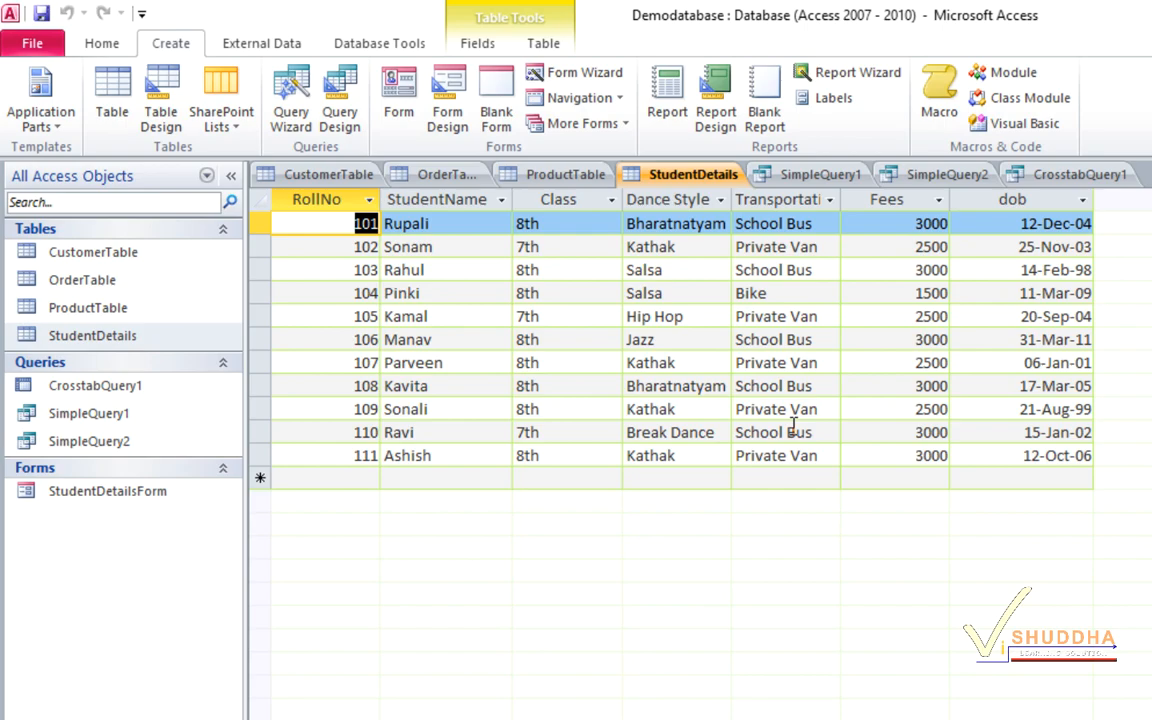
left_click(1075, 174)
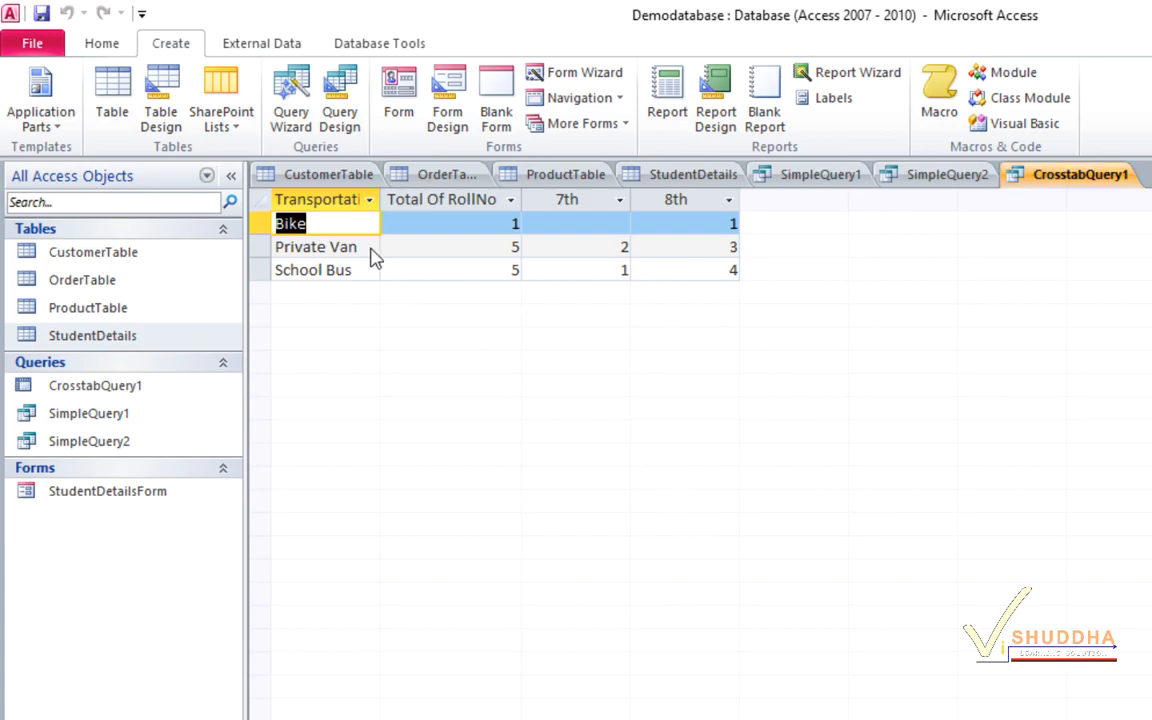
Step: Start a second crosstab query, again based on the StudentDetails table
left_click(291, 102)
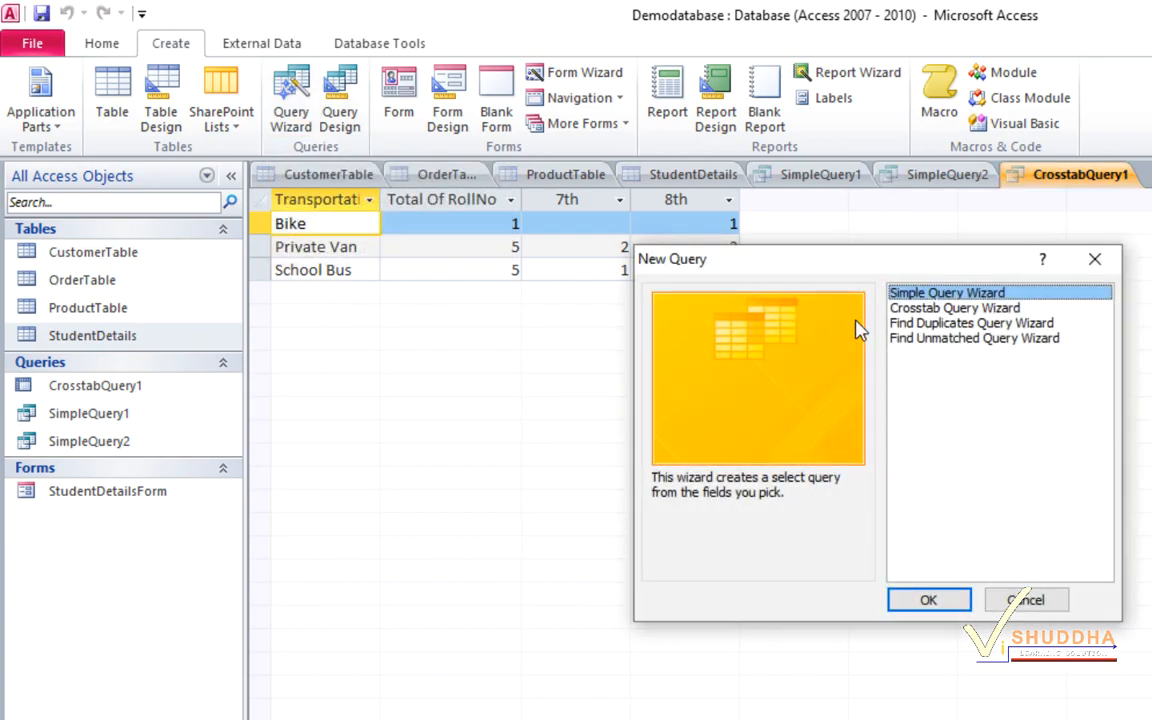
left_click(944, 309)
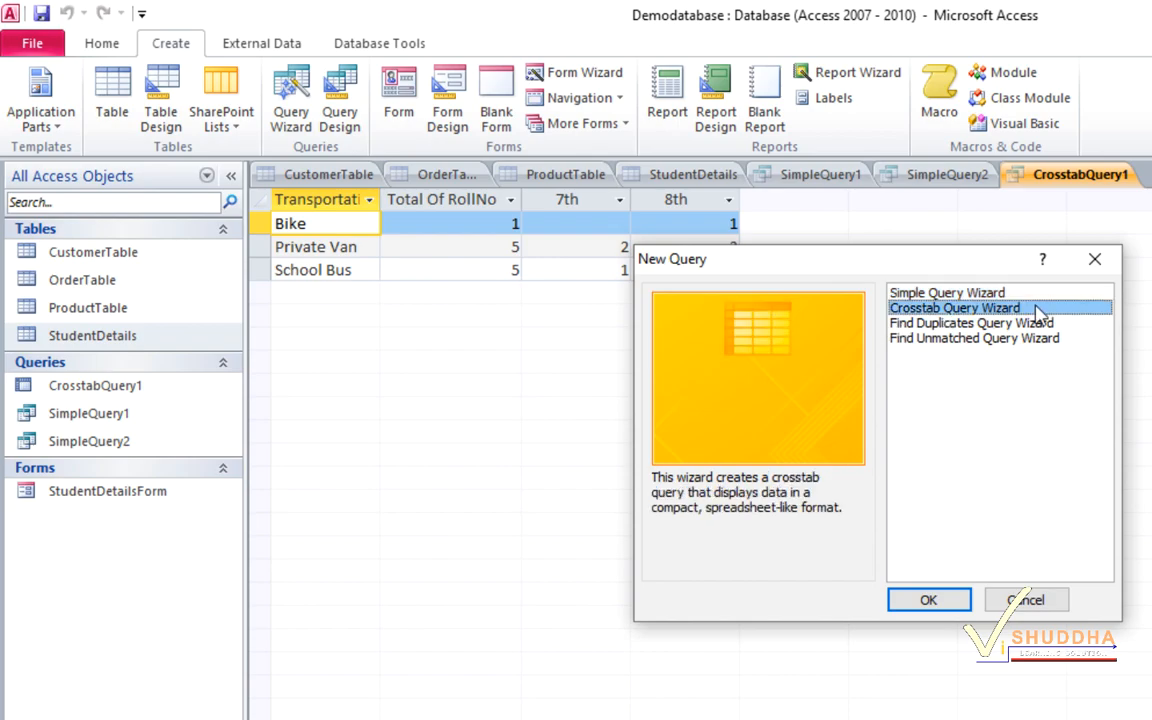
left_click(929, 600)
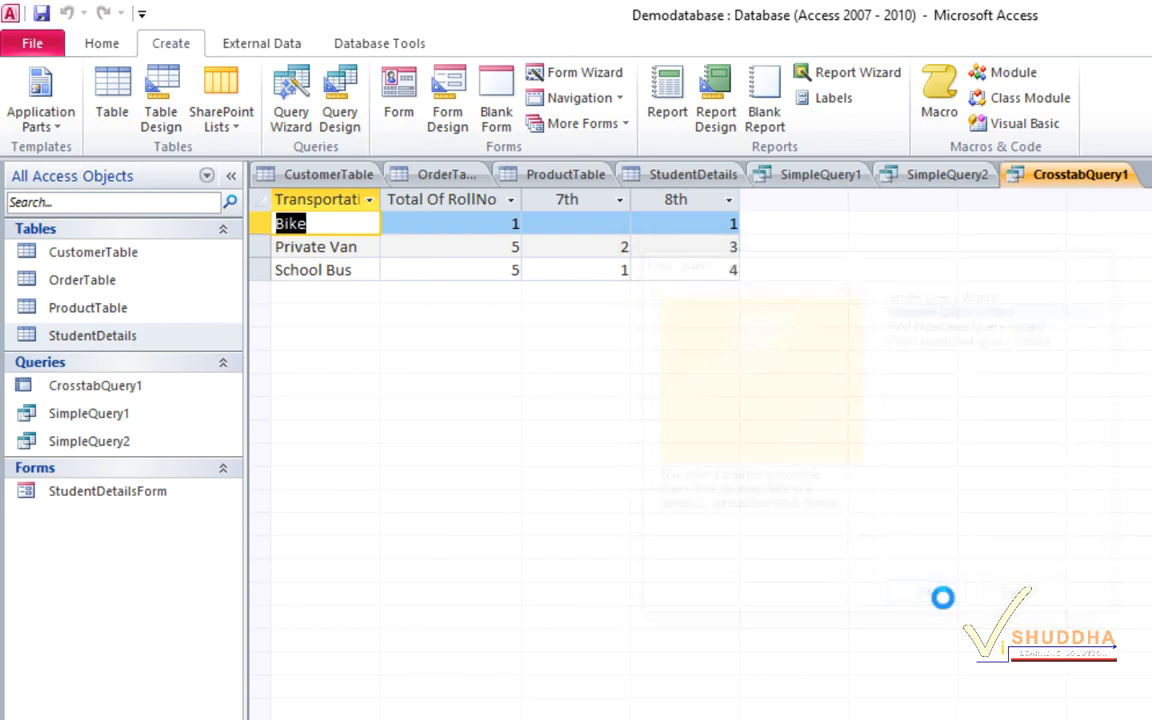
left_click(870, 274)
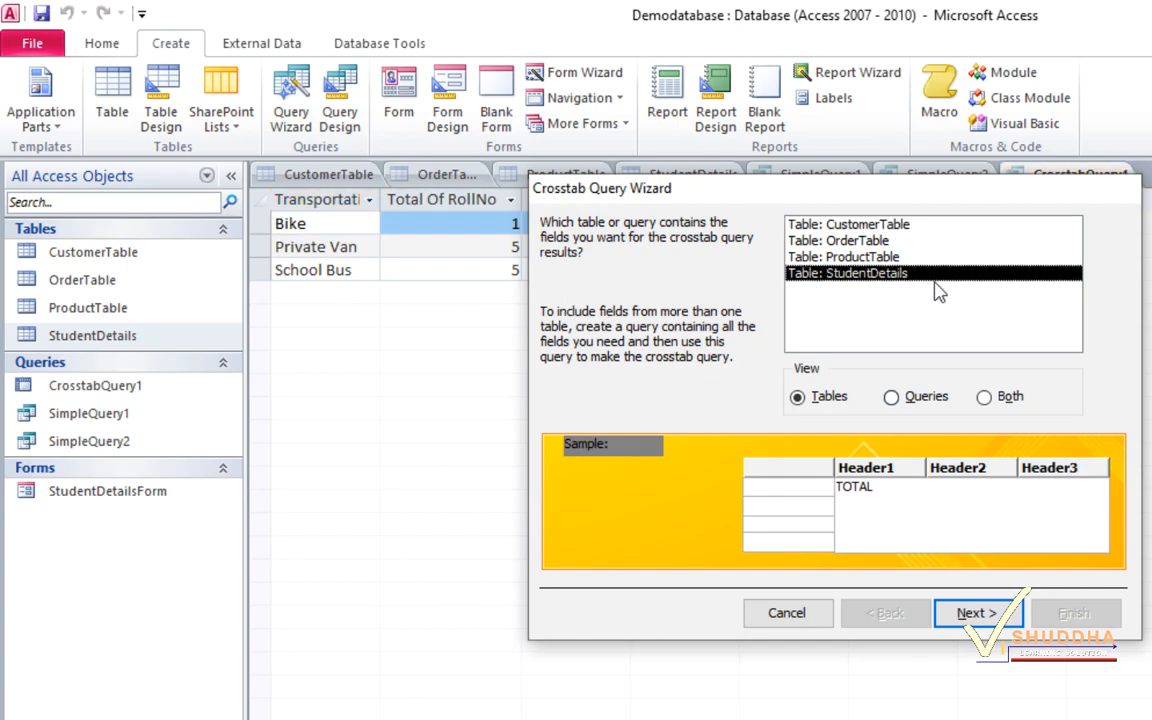
left_click(1006, 624)
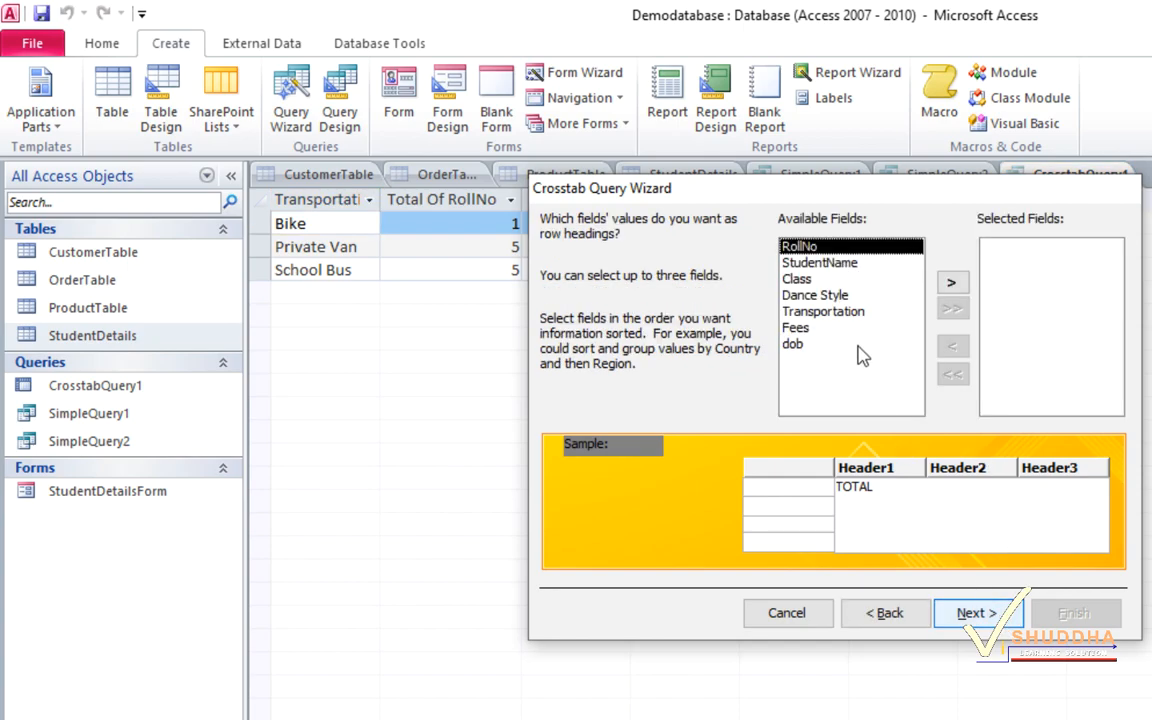
Step: Set Transportation as the row heading and Class as the column heading of the second crosstab
left_click(840, 313)
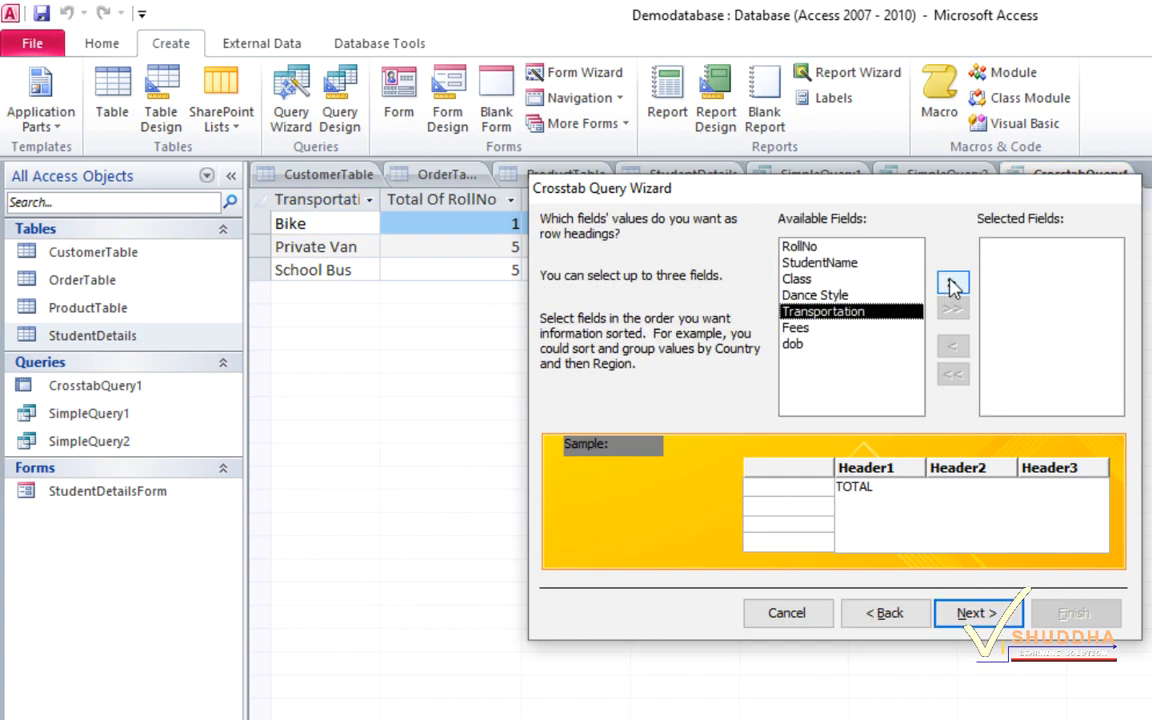
left_click(951, 285)
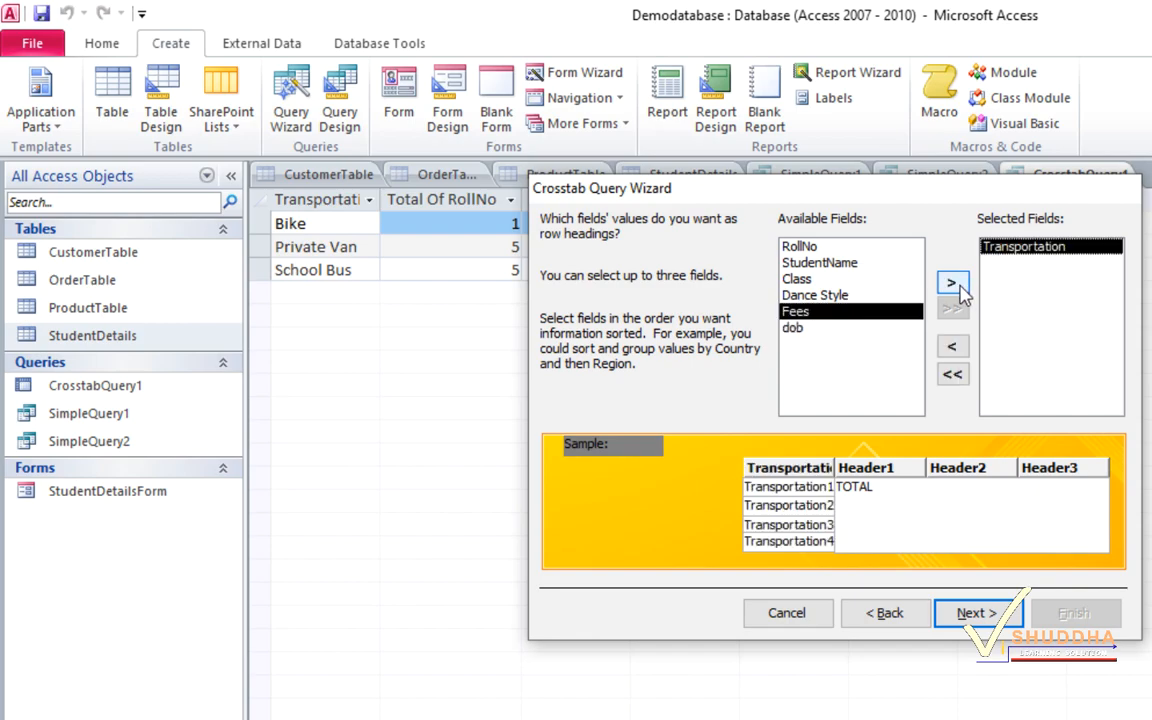
left_click(976, 615)
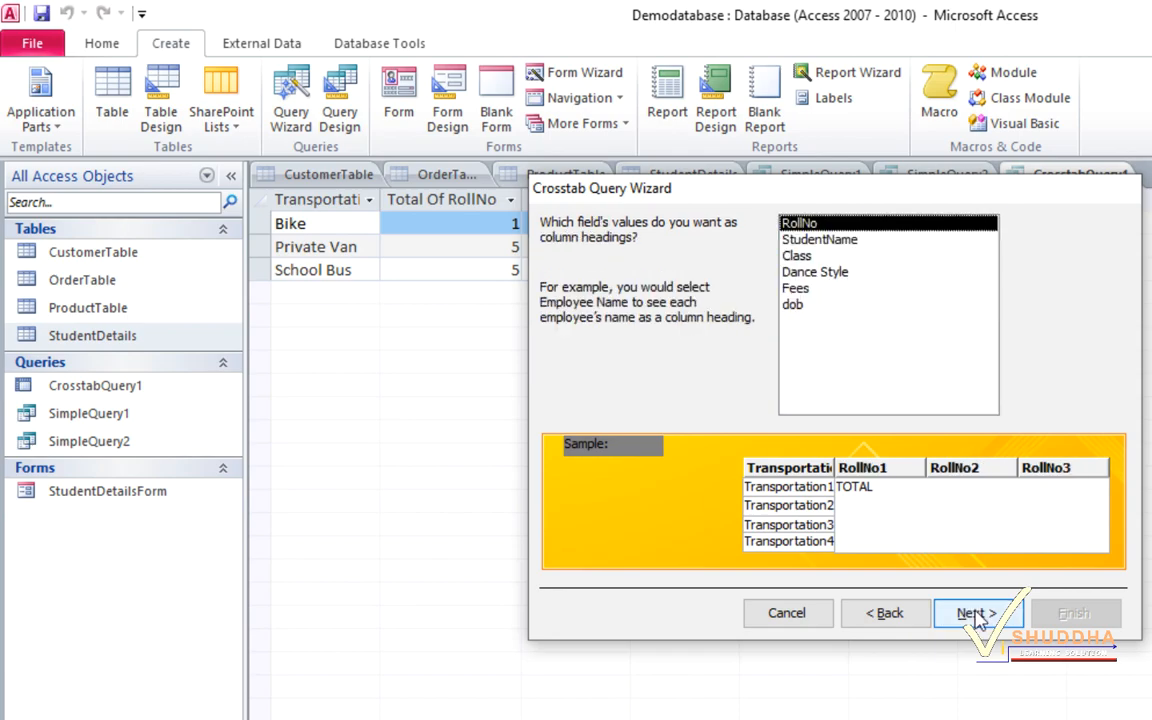
left_click(812, 257)
left_click(976, 613)
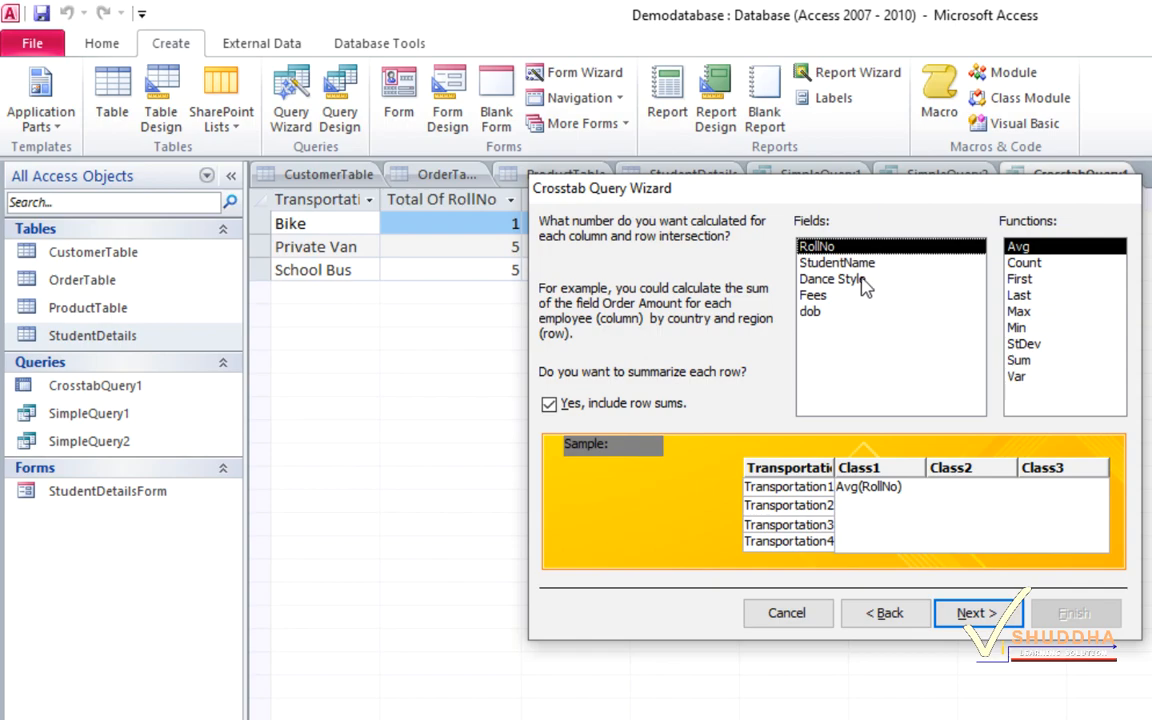
Step: Calculate the Sum of Fees at each intersection, name the query CrosstabQuery2, and finish the wizard to view it
left_click(836, 303)
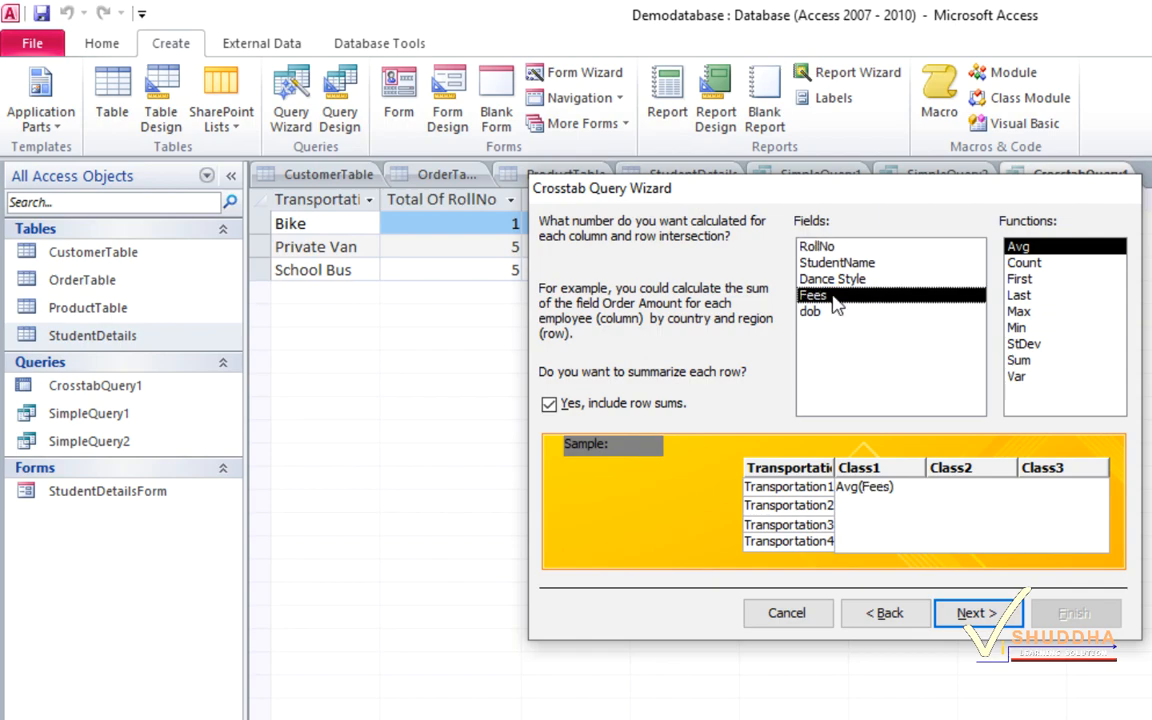
left_click(1024, 362)
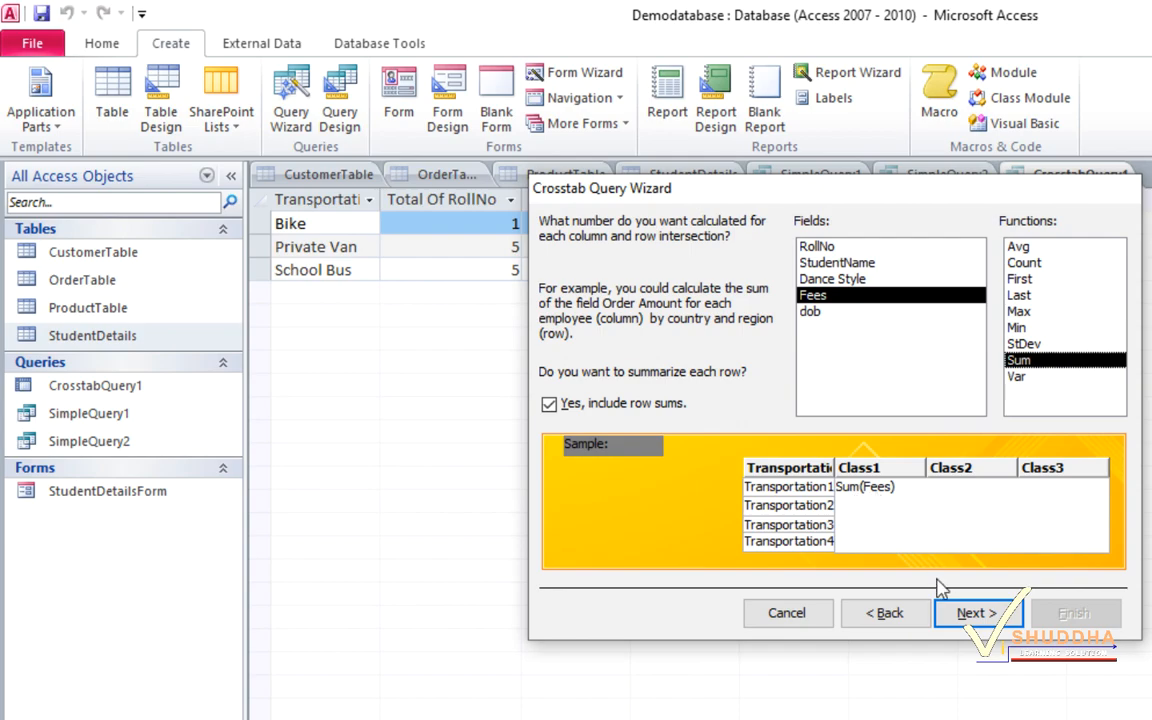
left_click(970, 613)
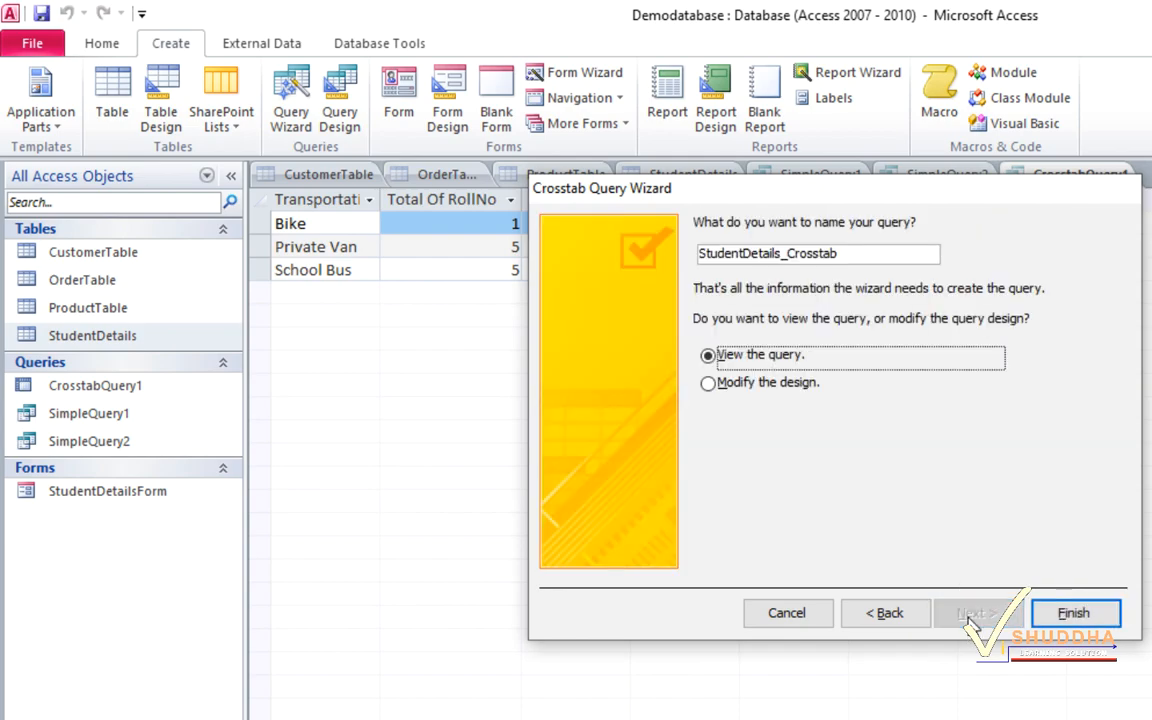
left_click_drag(849, 250, 698, 253)
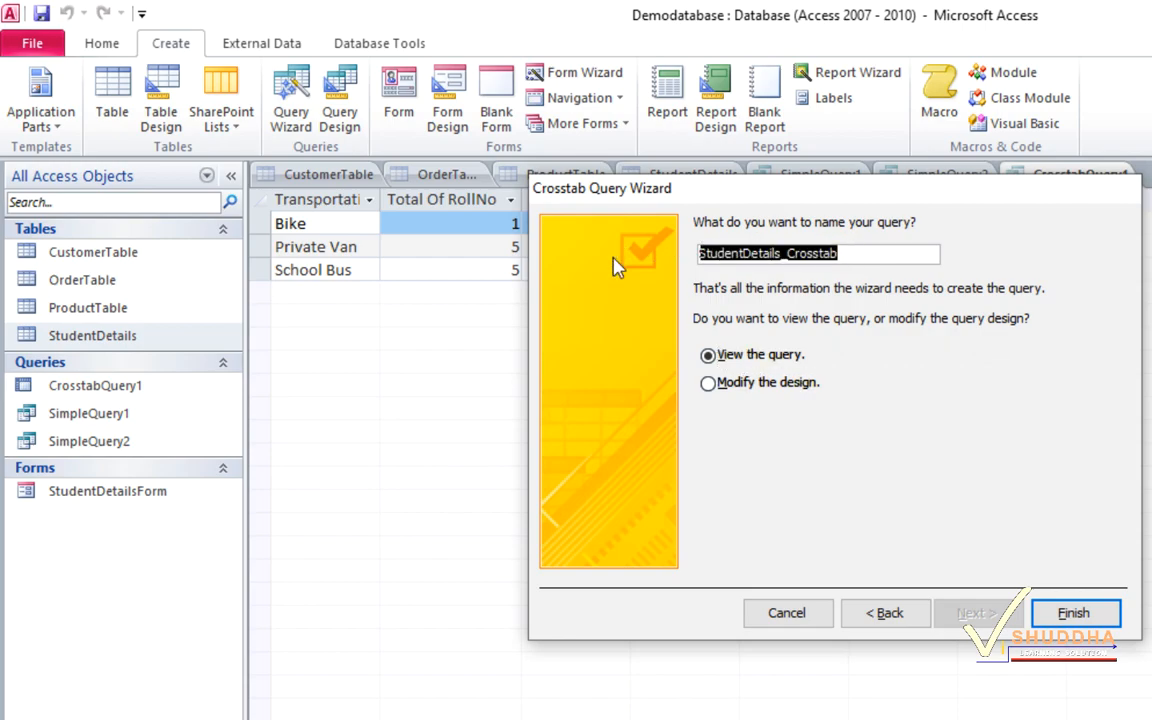
type("CrosstabQuery2")
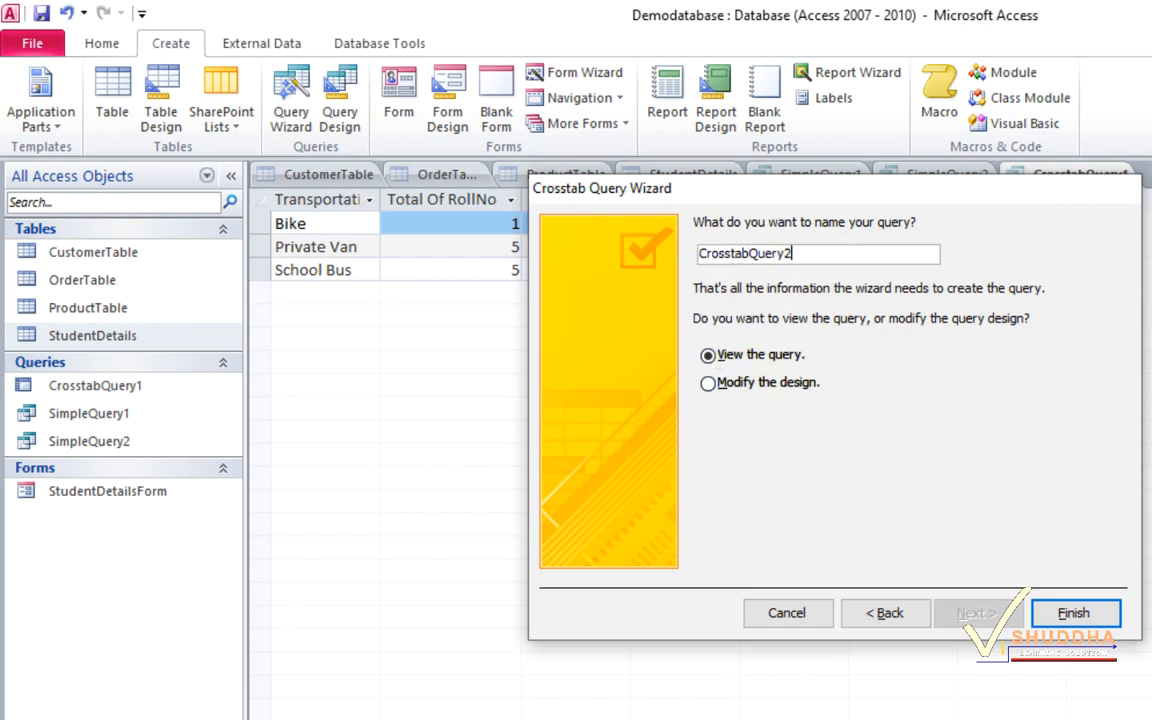
left_click(1065, 612)
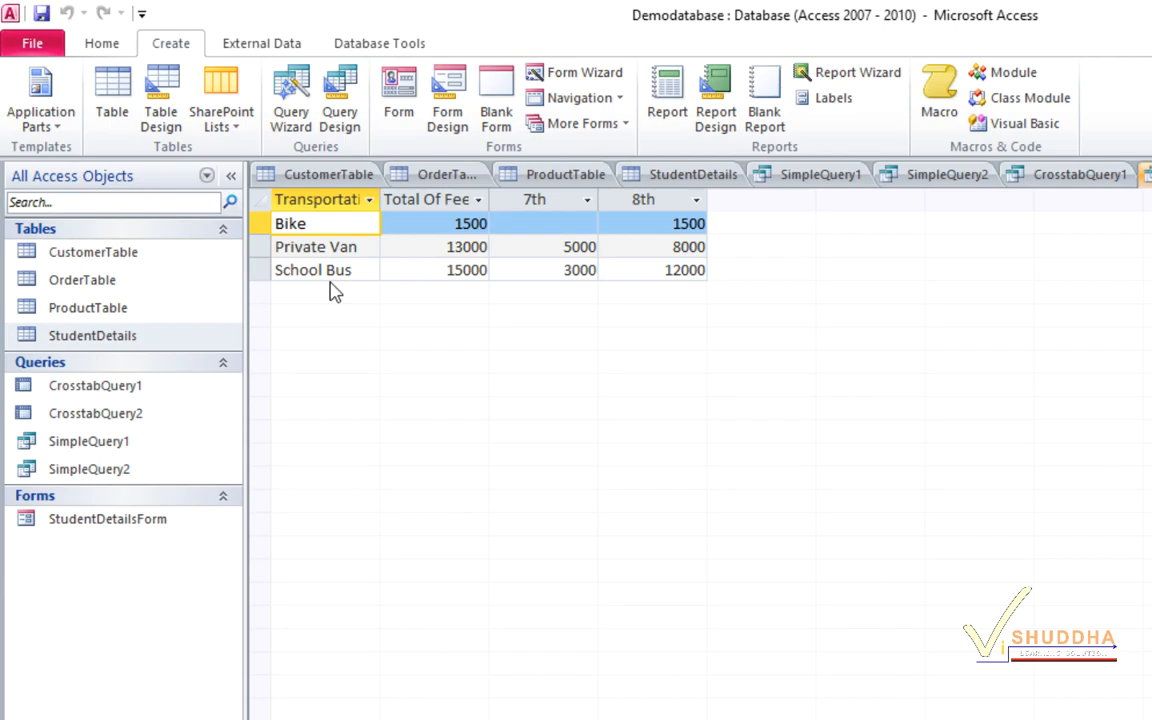
left_click(497, 298)
Step: Start a find duplicates query based on the StudentDetails table
left_click(293, 96)
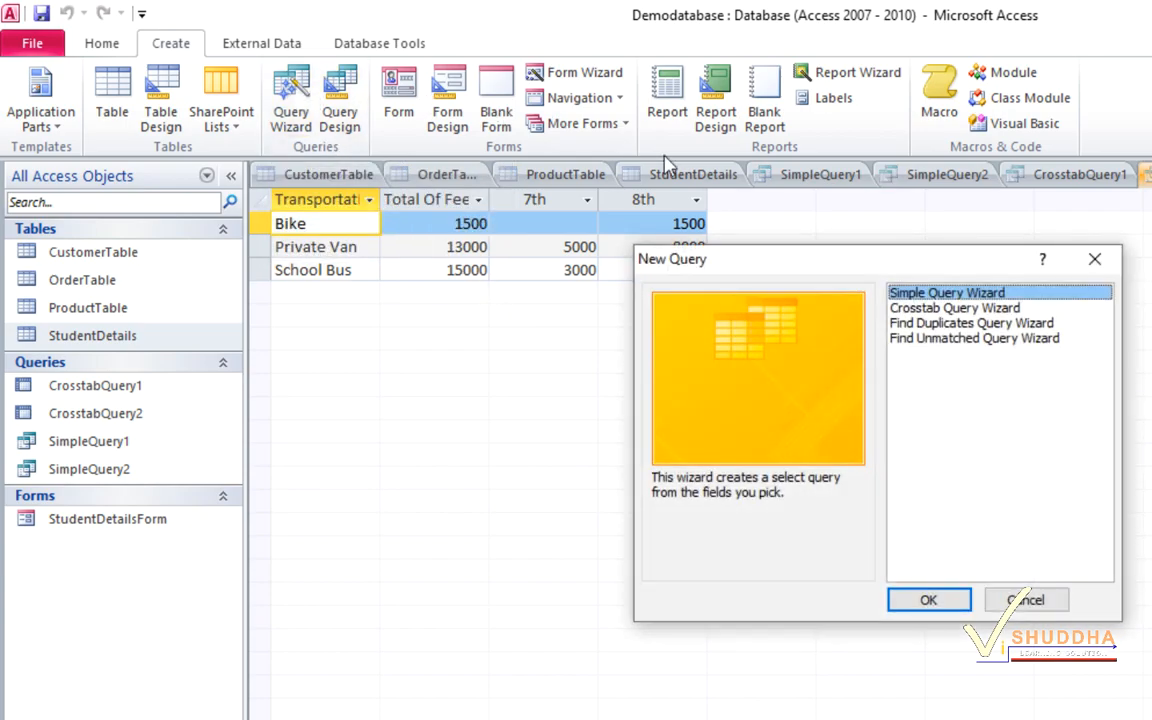
left_click(1060, 323)
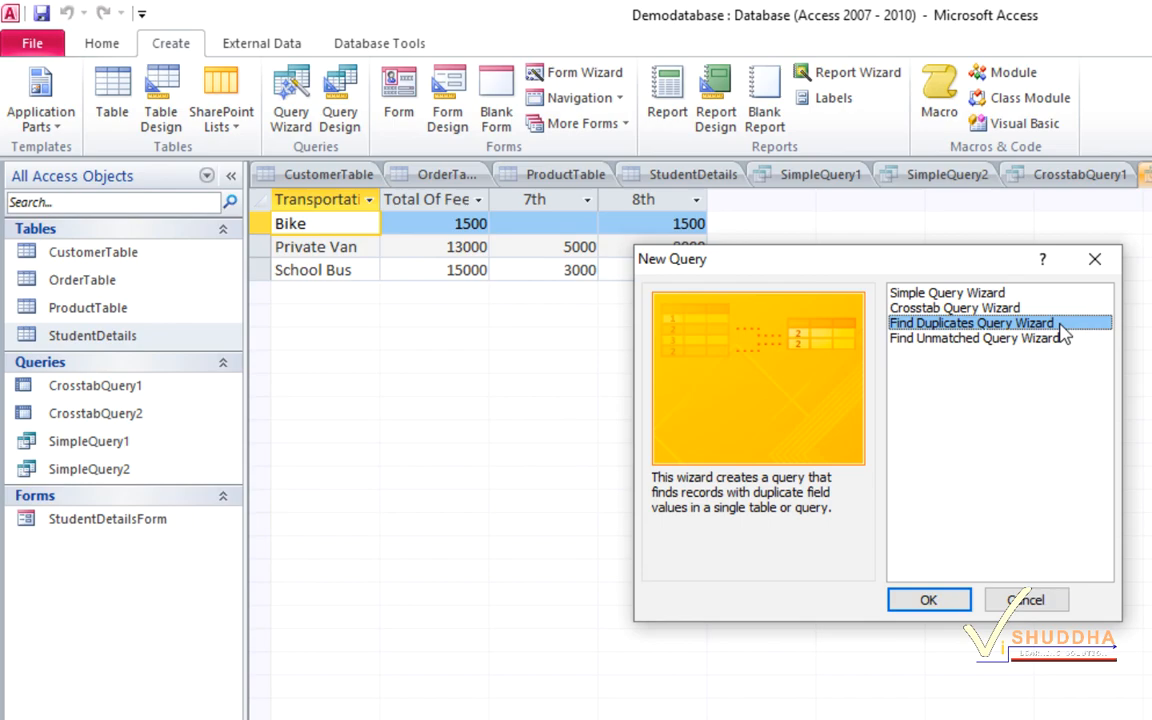
left_click(949, 600)
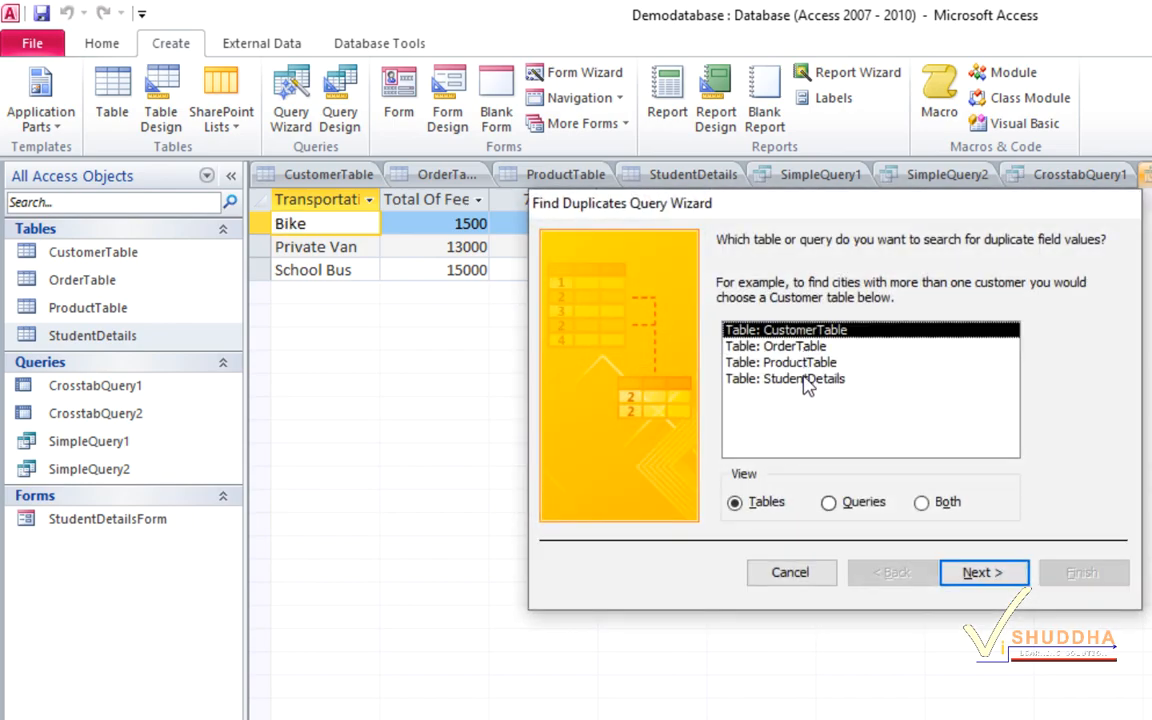
left_click(807, 381)
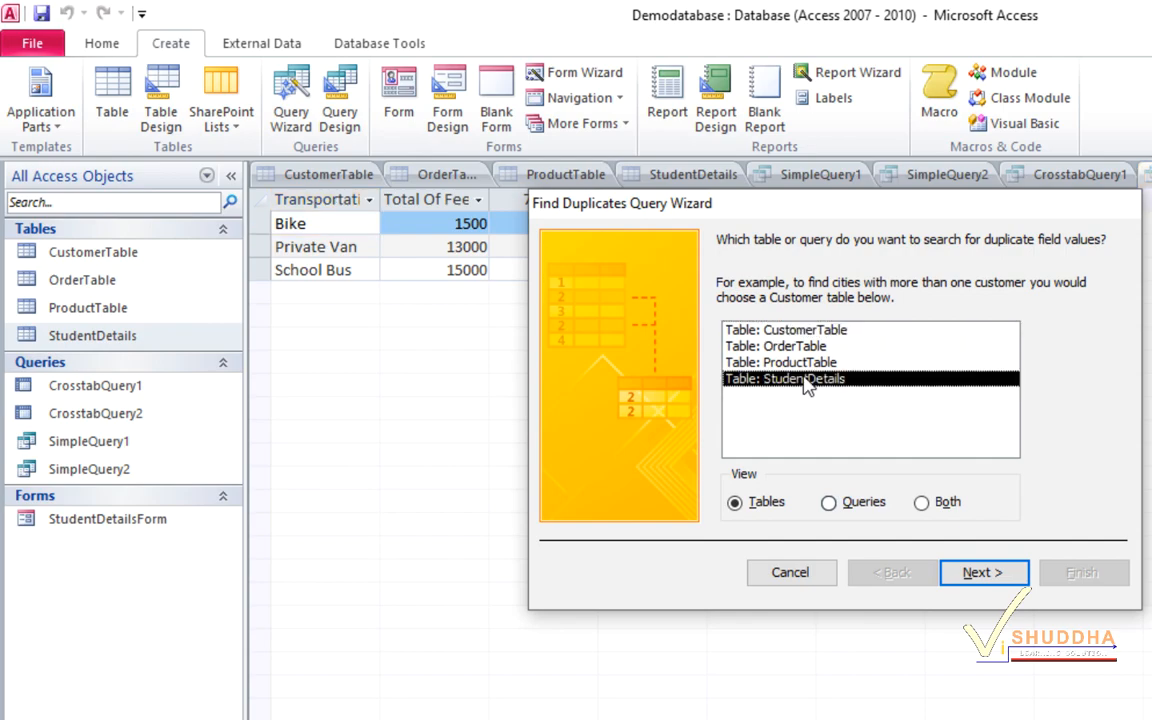
left_click(960, 572)
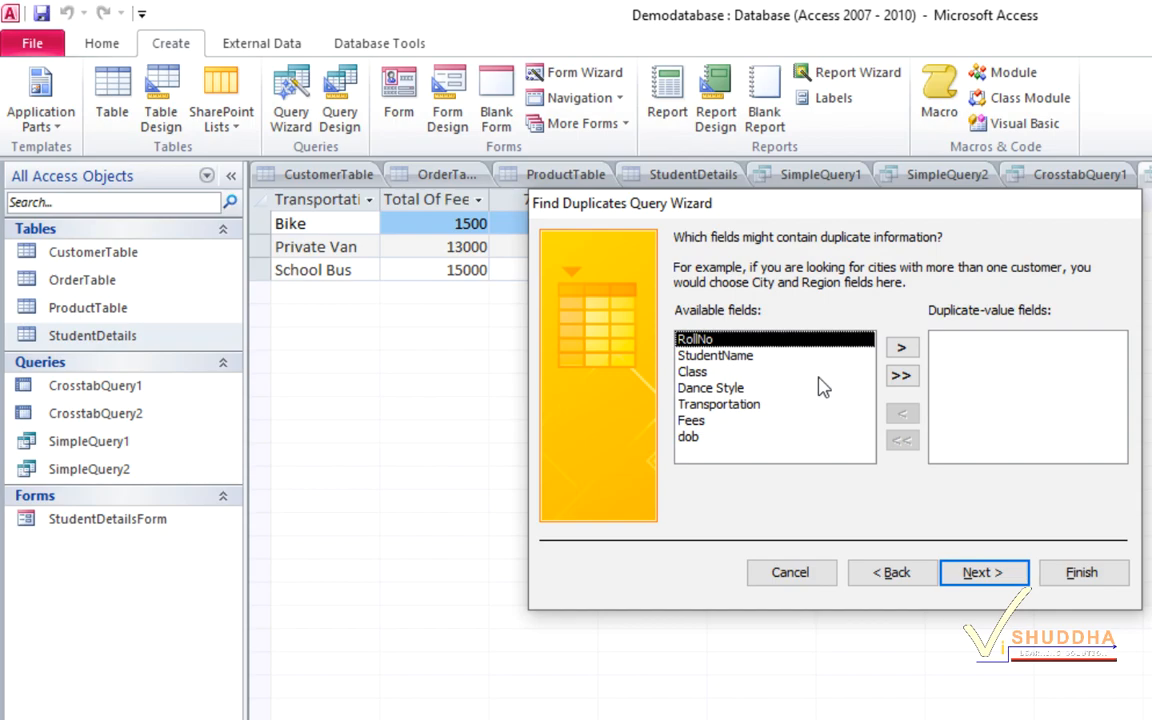
Step: Search for duplicates in the Class field without additional fields, name the query DuplicateQuery1, and finish the wizard to view the results
left_click(750, 372)
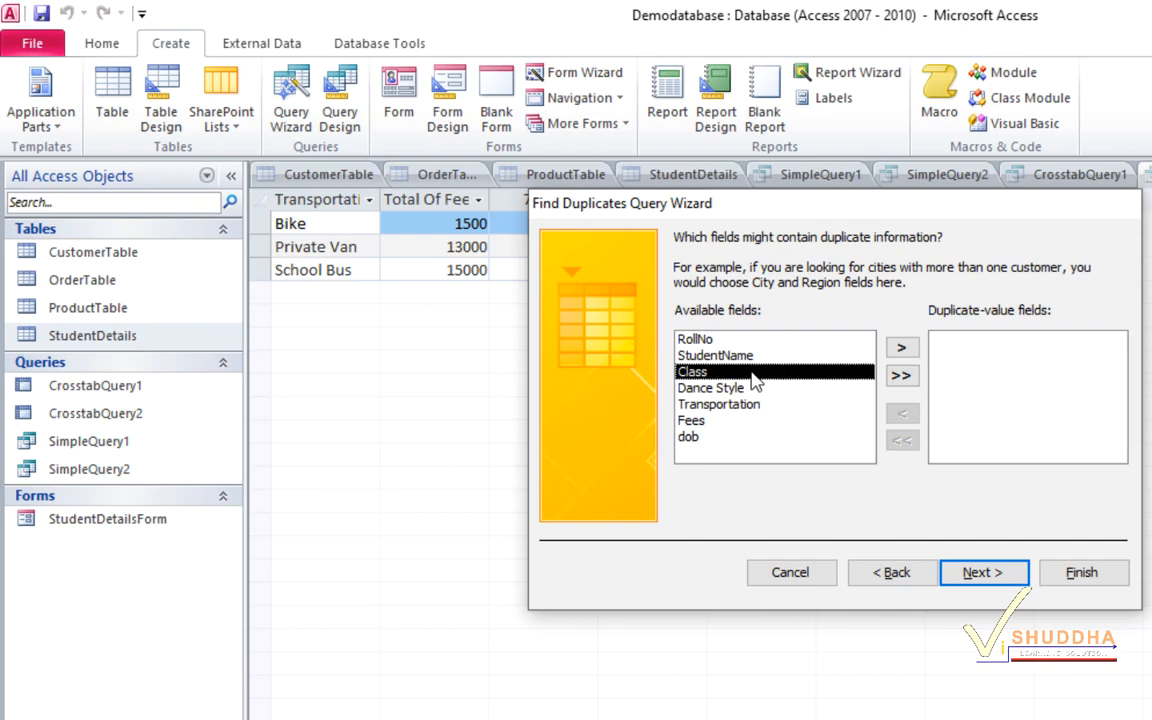
left_click(901, 348)
left_click(972, 569)
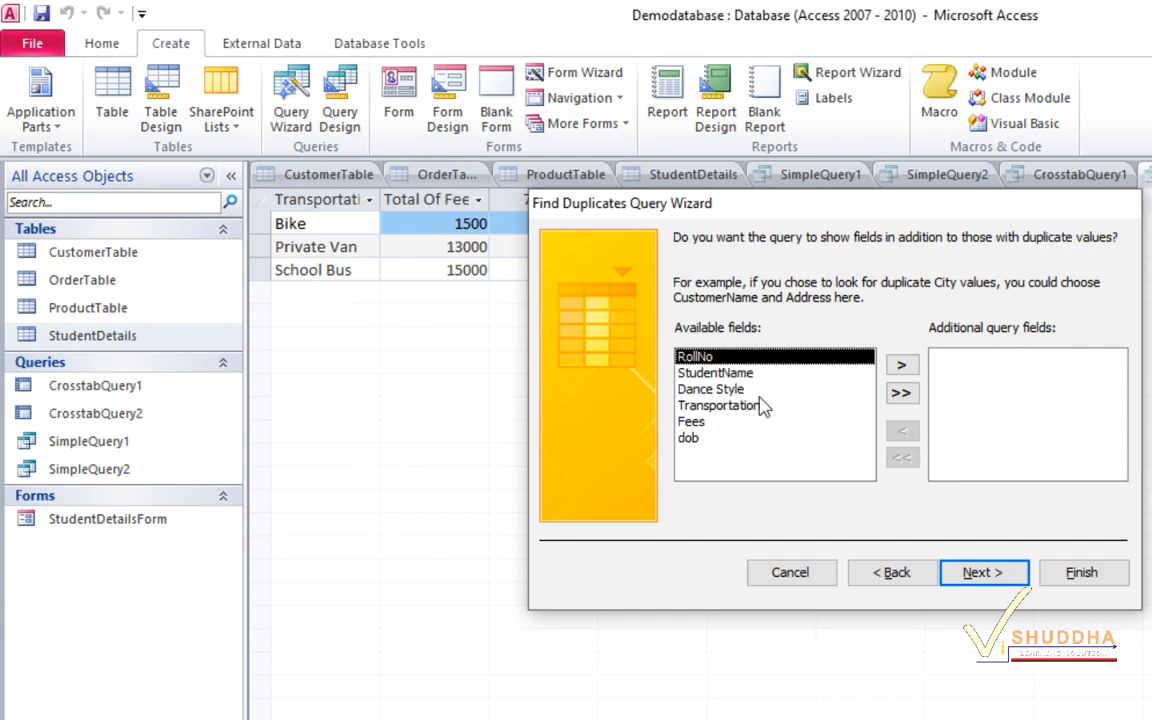
left_click(964, 573)
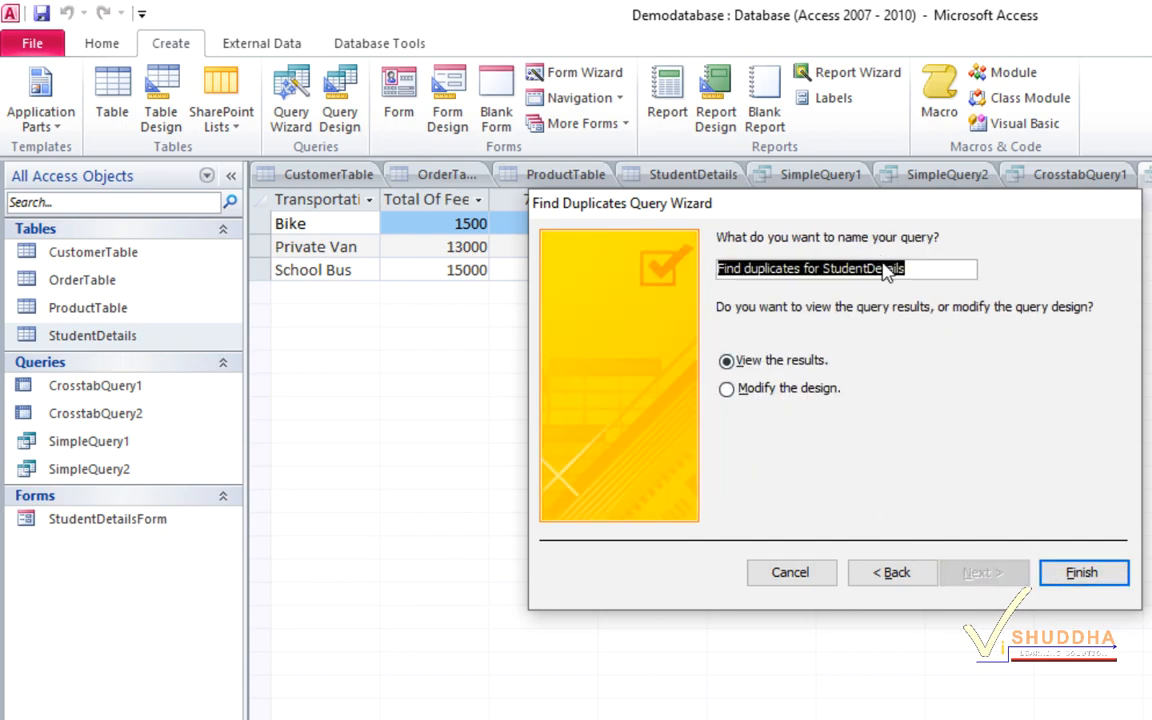
type("DuplicateQuery1")
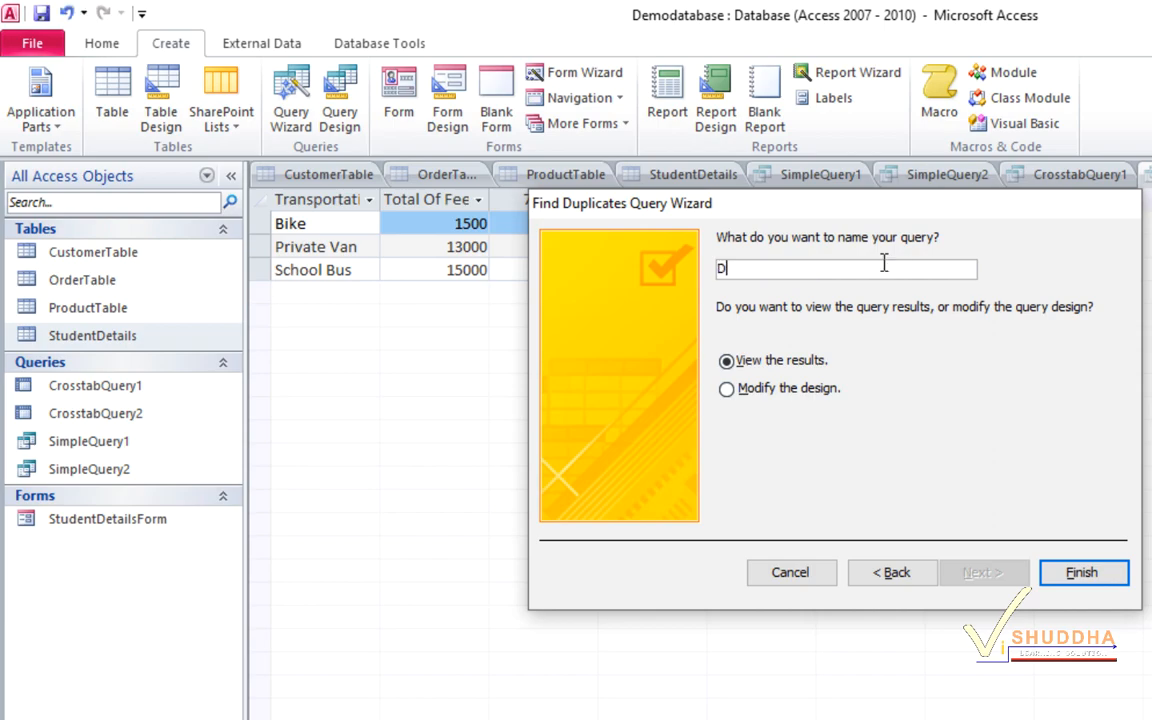
left_click(1072, 580)
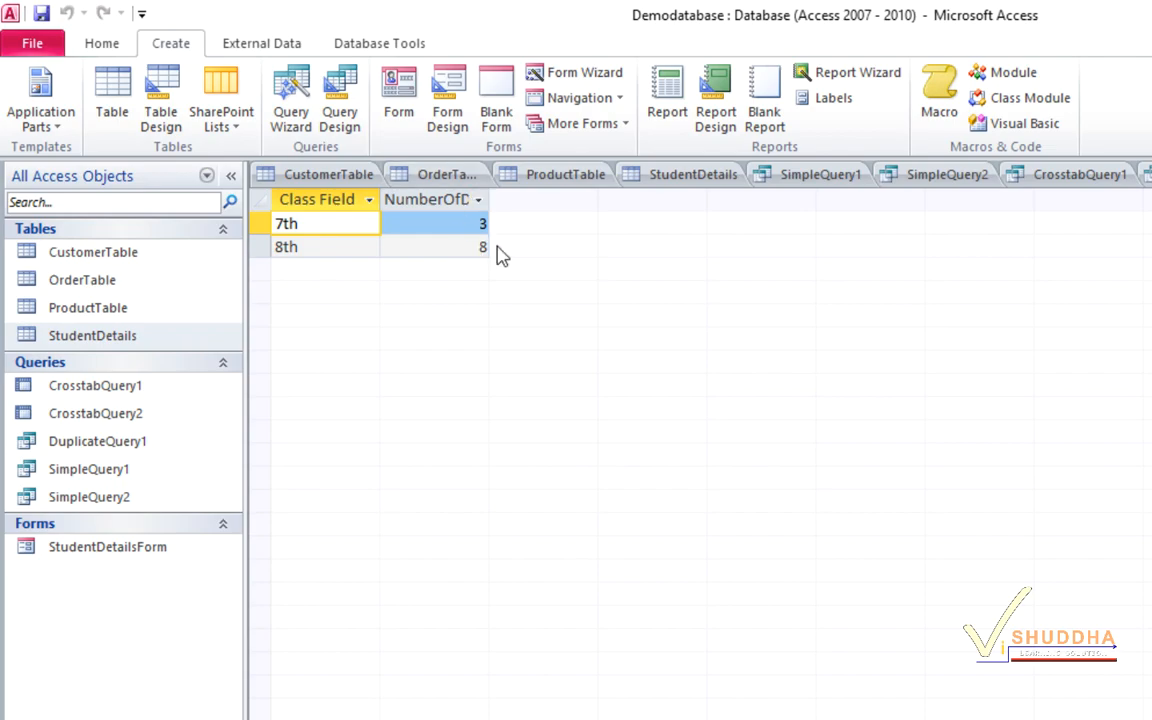
Step: Start a second find duplicates query, again based on the StudentDetails table
left_click(655, 173)
left_click(297, 116)
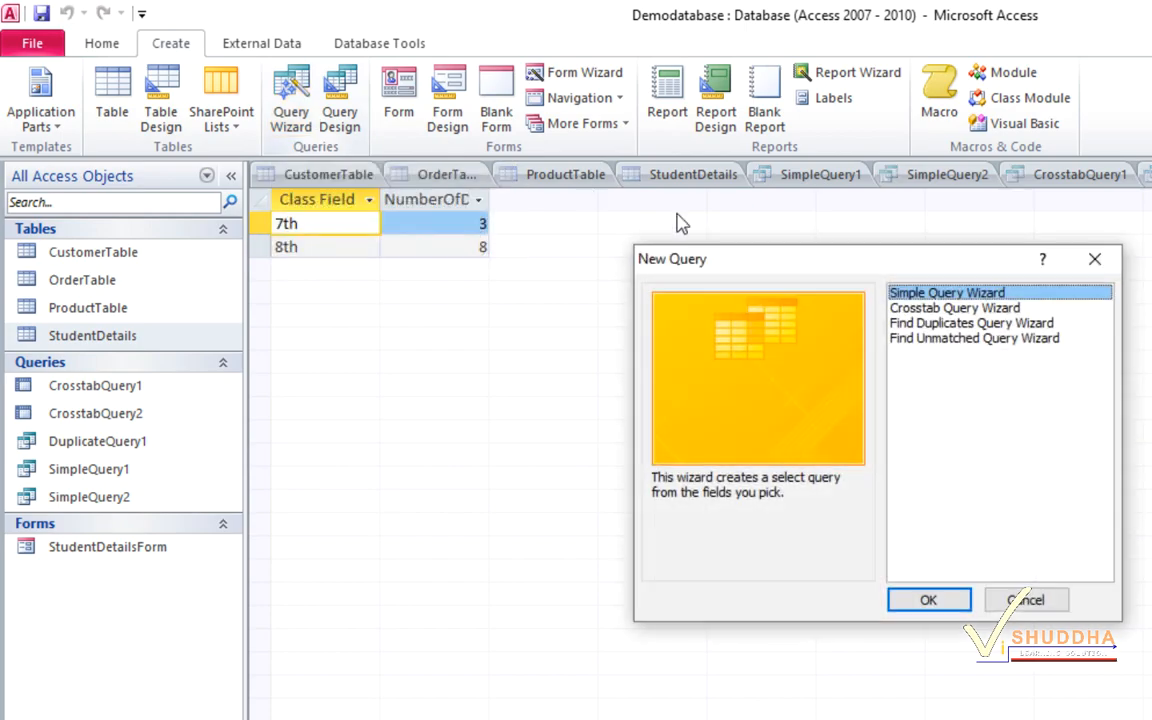
left_click(1030, 324)
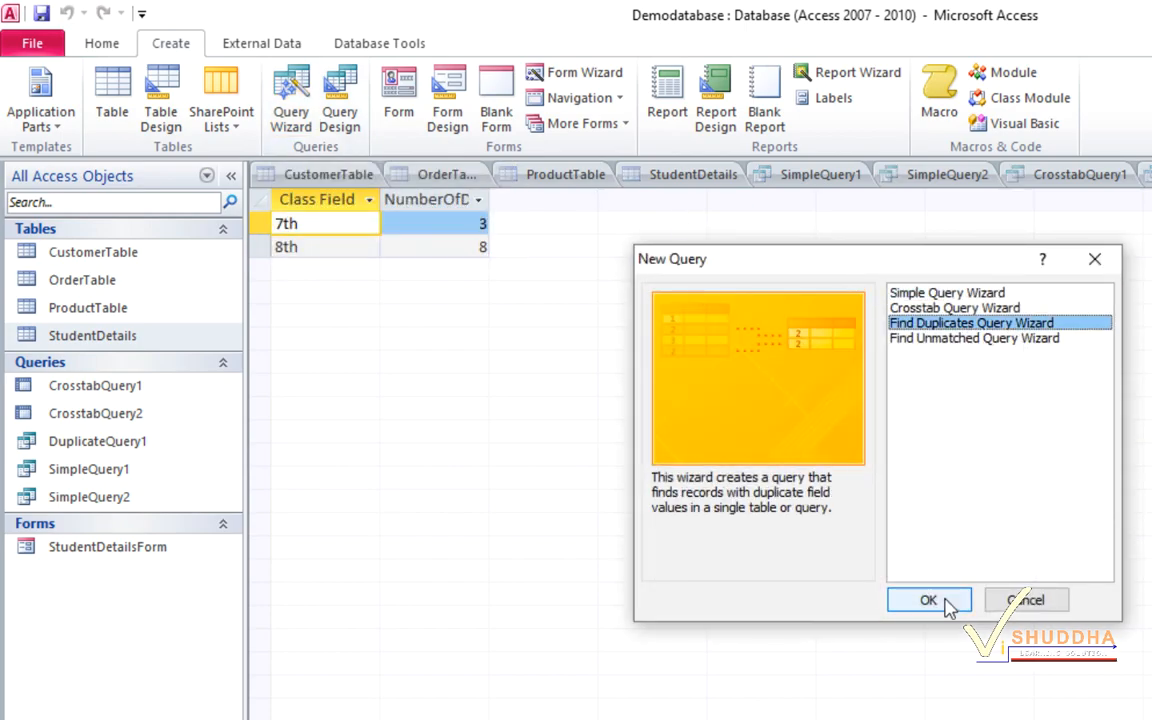
left_click(945, 600)
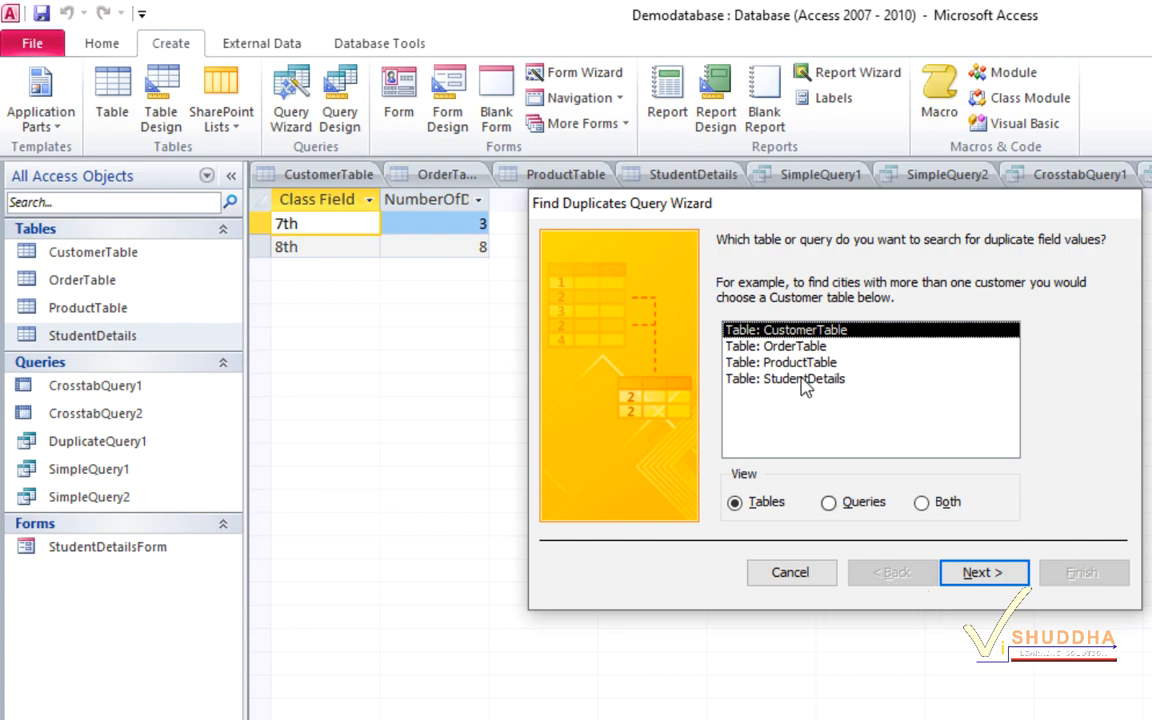
left_click(805, 380)
left_click(975, 573)
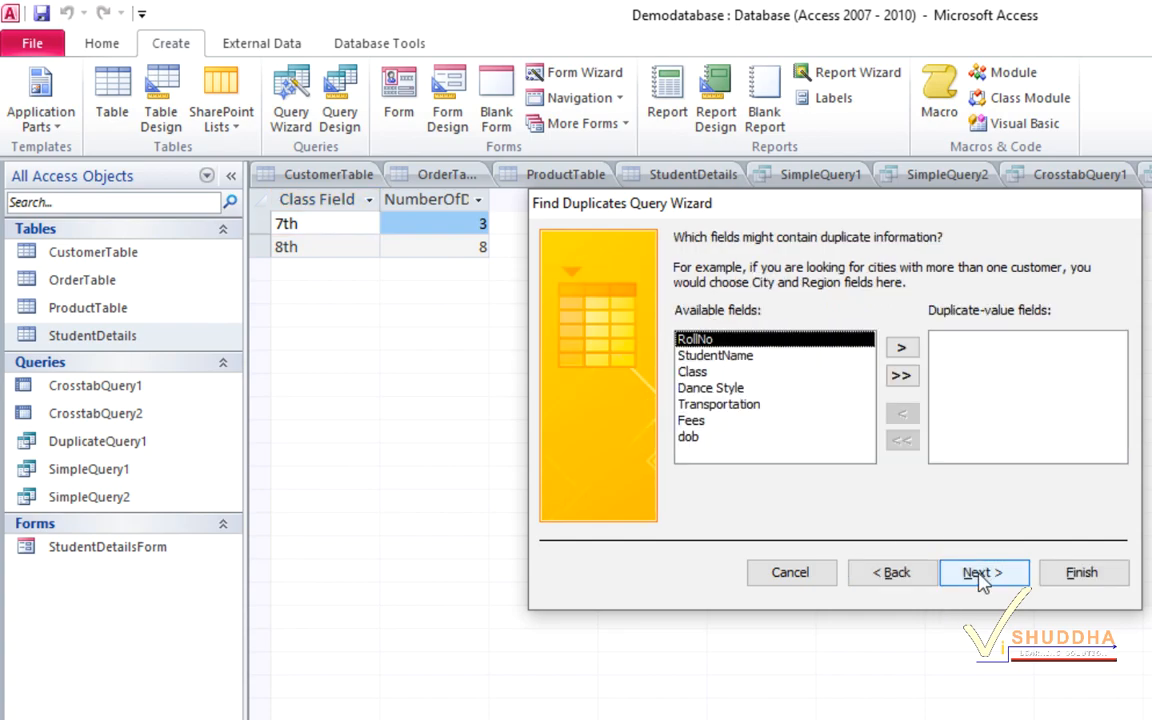
Step: Set Class and Transportation as the duplicate-value fields of the second find duplicates query
left_click(700, 372)
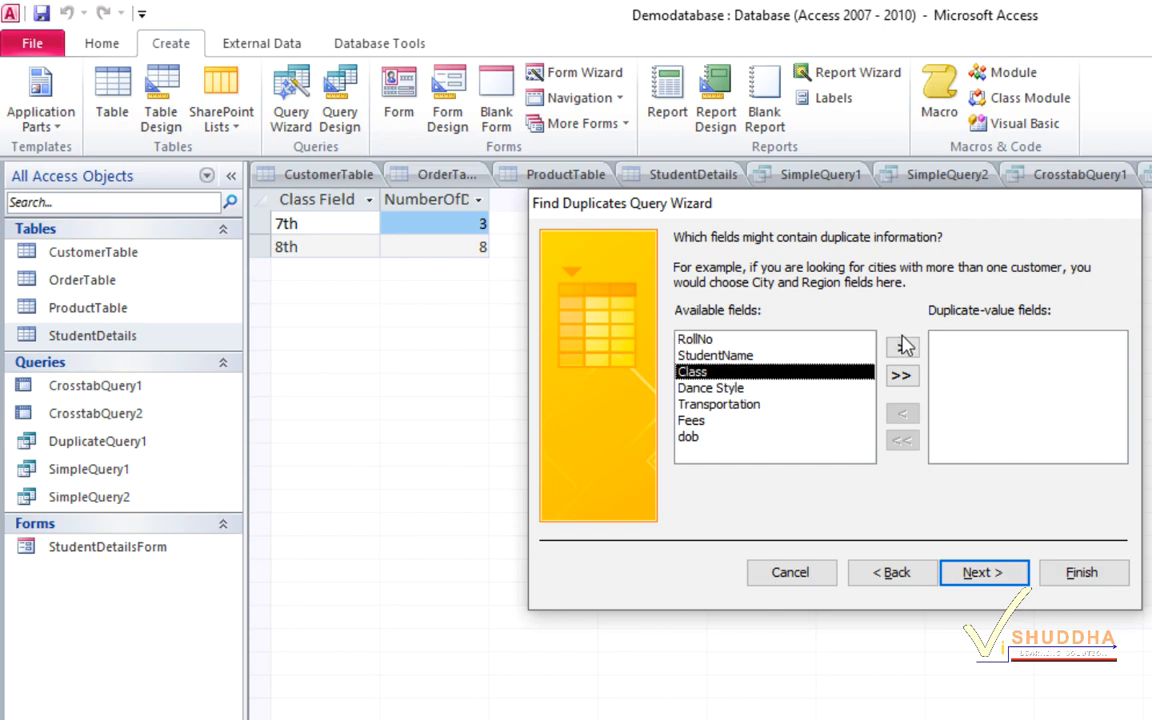
left_click(901, 347)
left_click(748, 389)
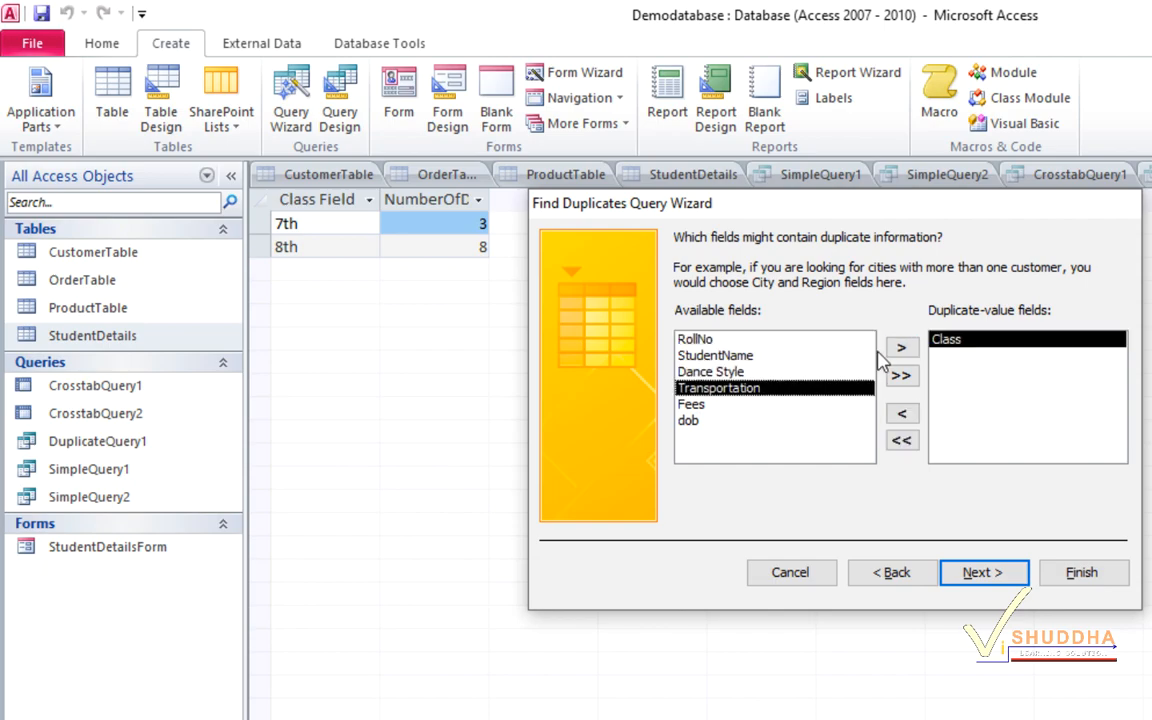
left_click(901, 348)
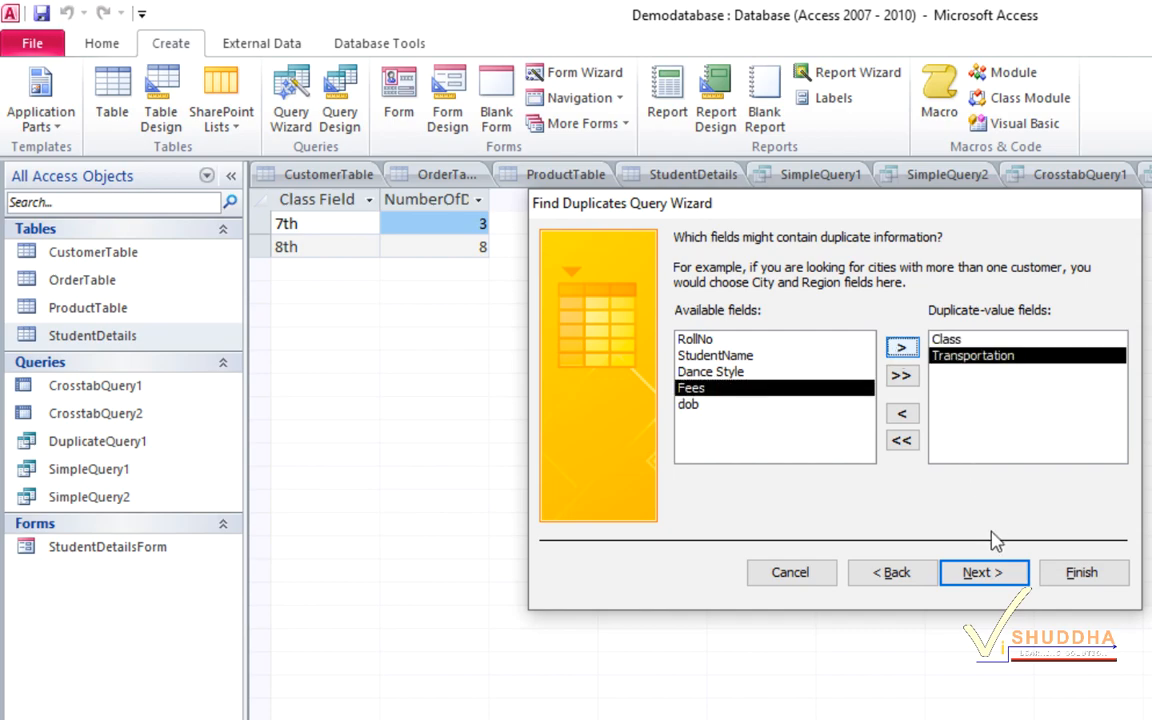
left_click(983, 574)
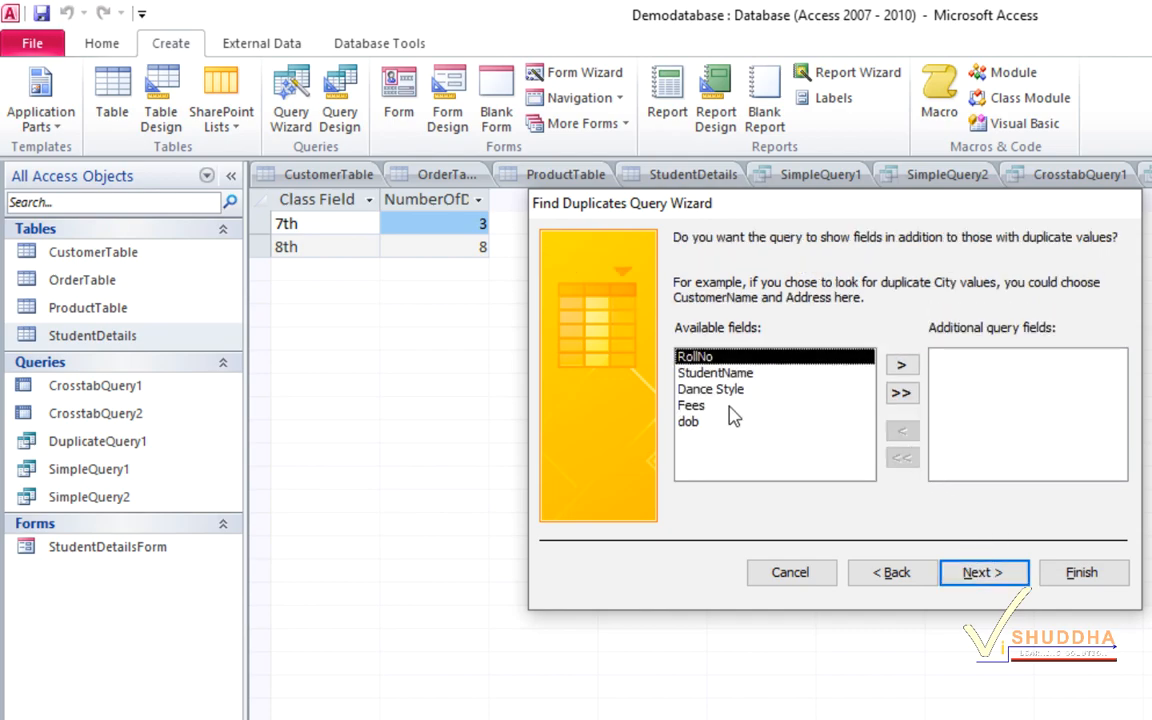
Step: Add Fees as an additional query field, name the query DuplicateQuery2, and finish the wizard to view the results
left_click(790, 405)
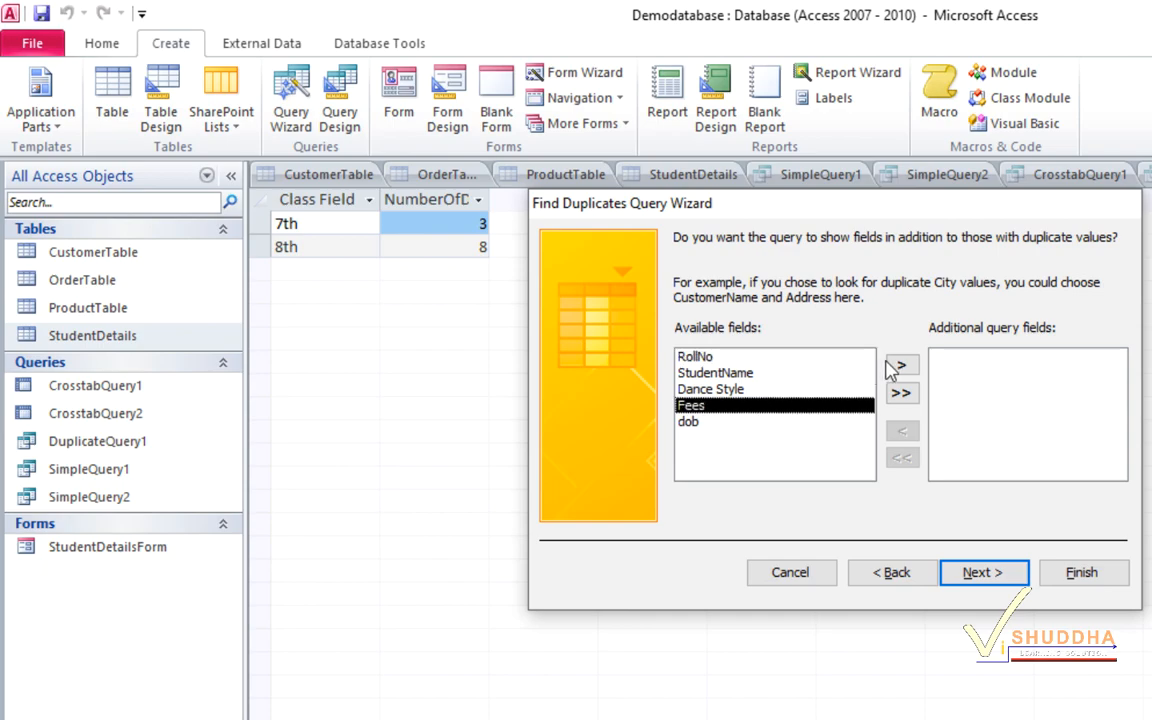
left_click(901, 367)
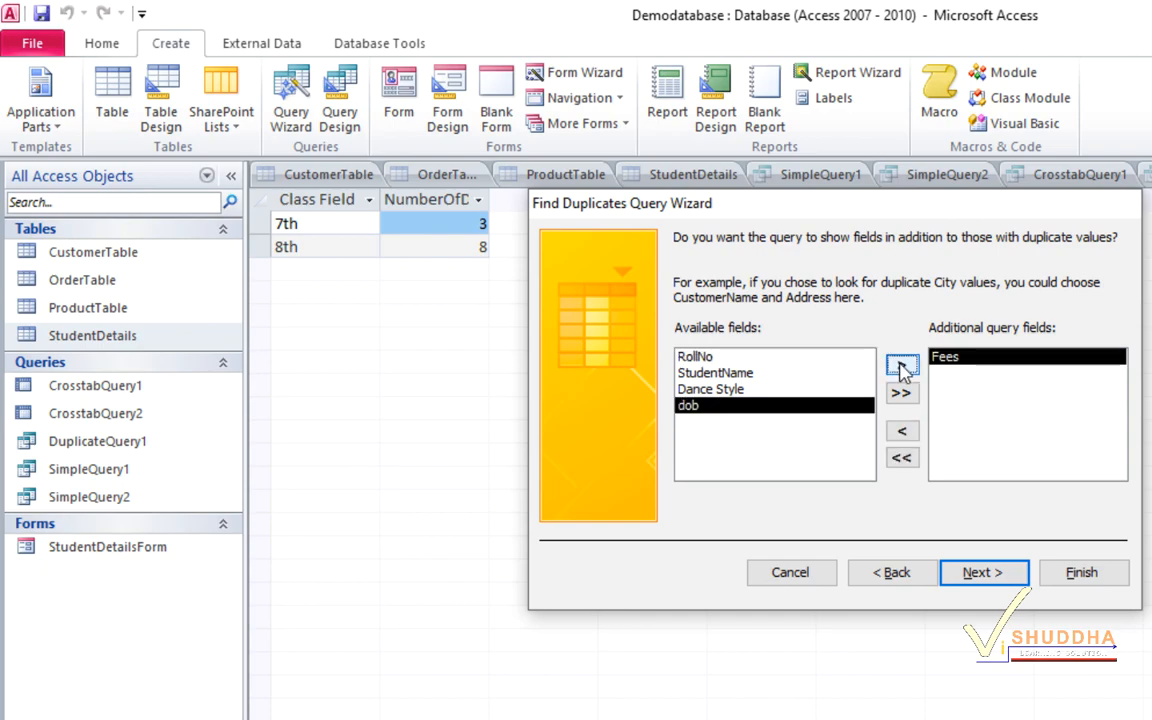
left_click(985, 573)
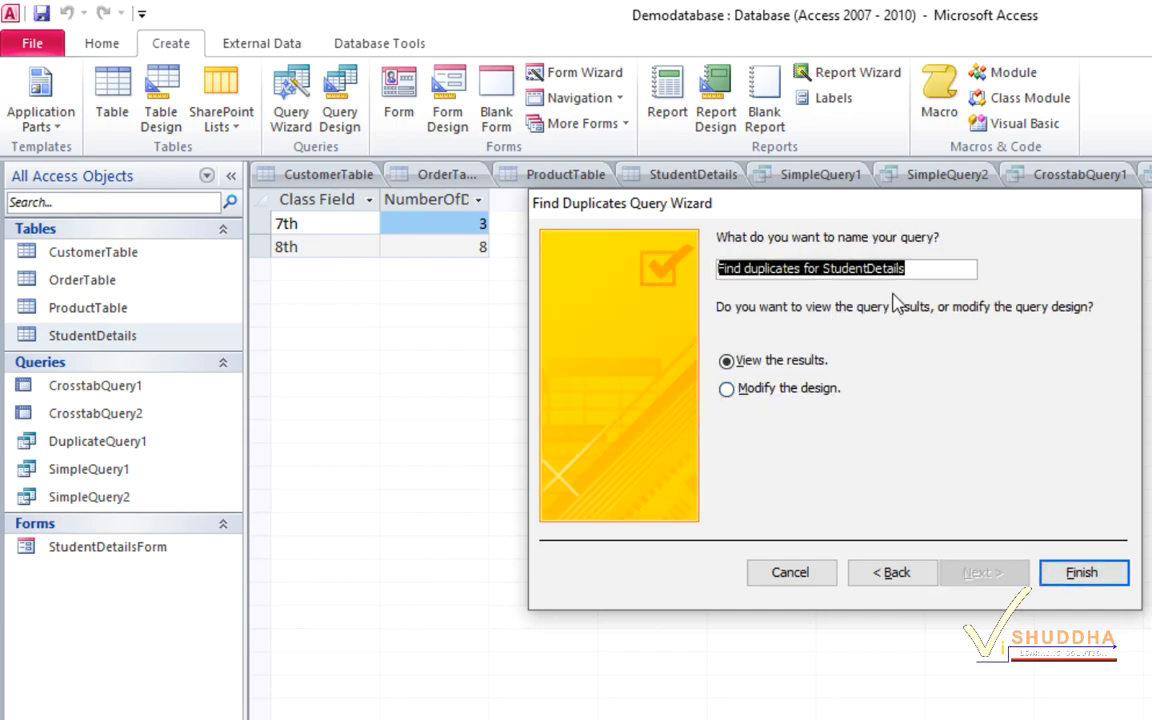
type("Du")
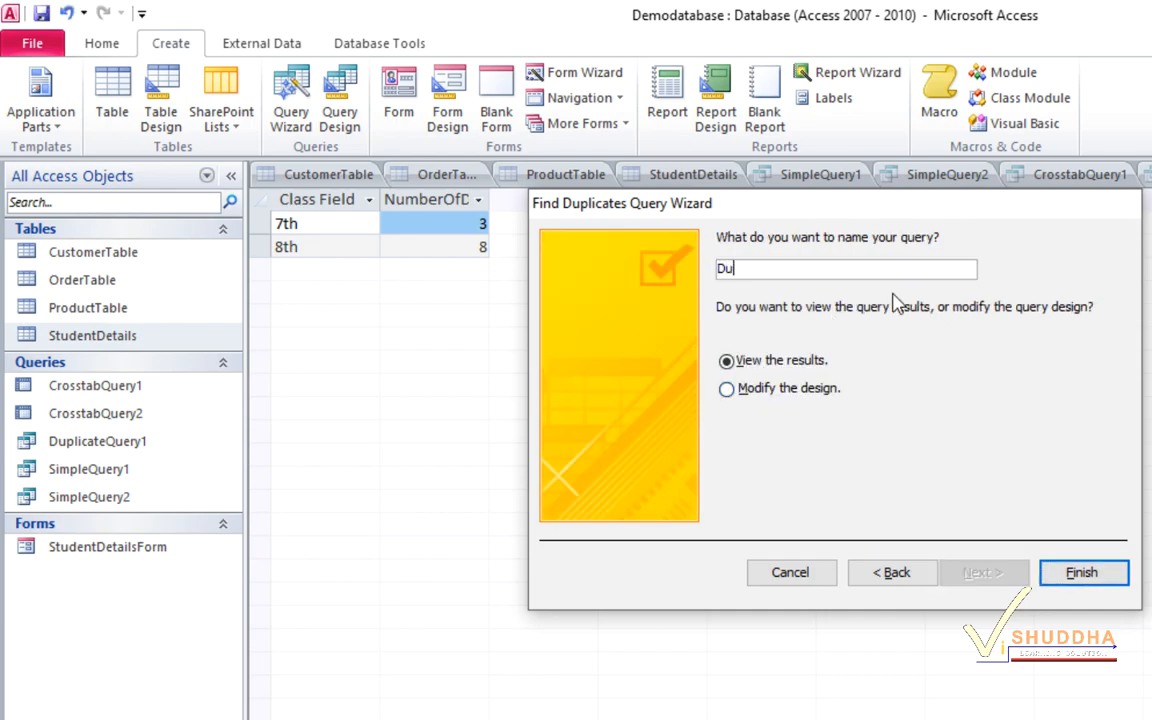
type("plicateQuery2")
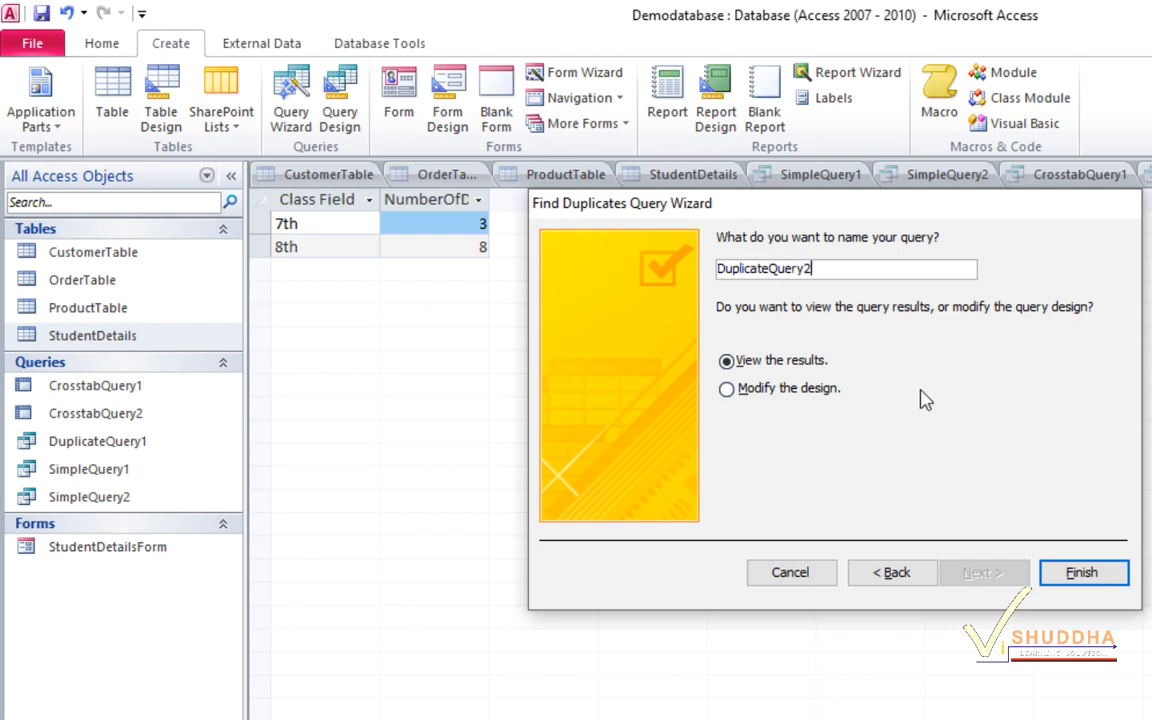
left_click(1097, 575)
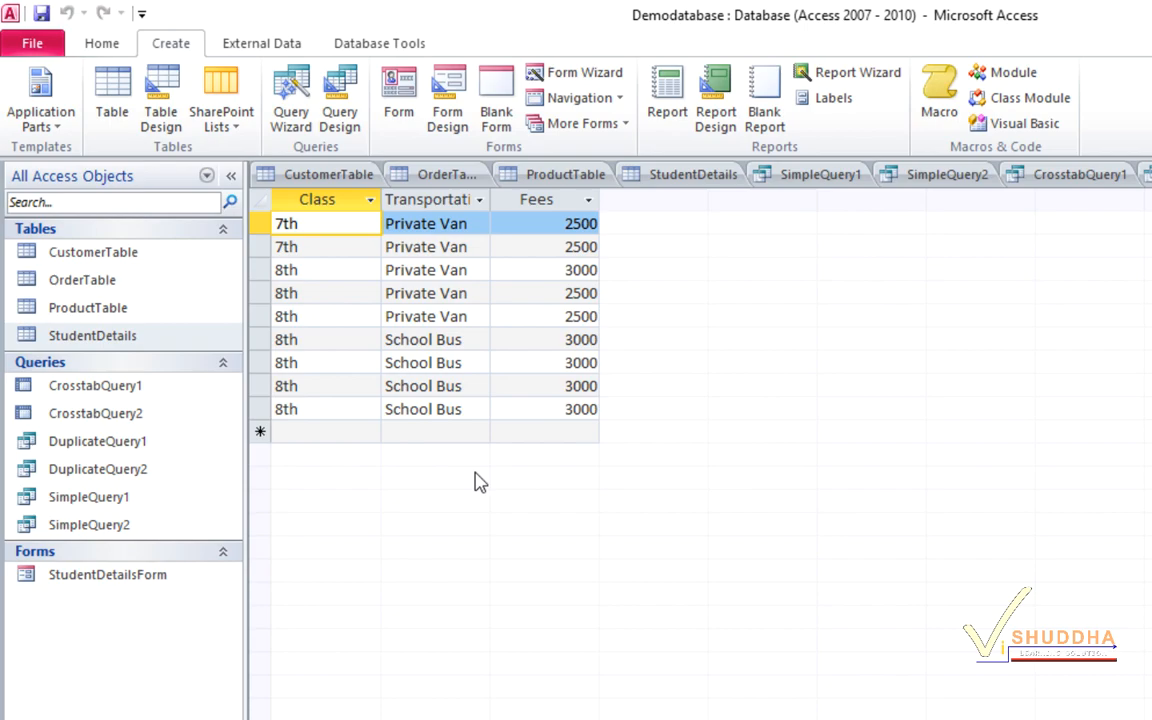
Step: Start a find unmatched query for CustomerTable records without related records in OrderTable, matching the tables on cust_id
left_click(292, 110)
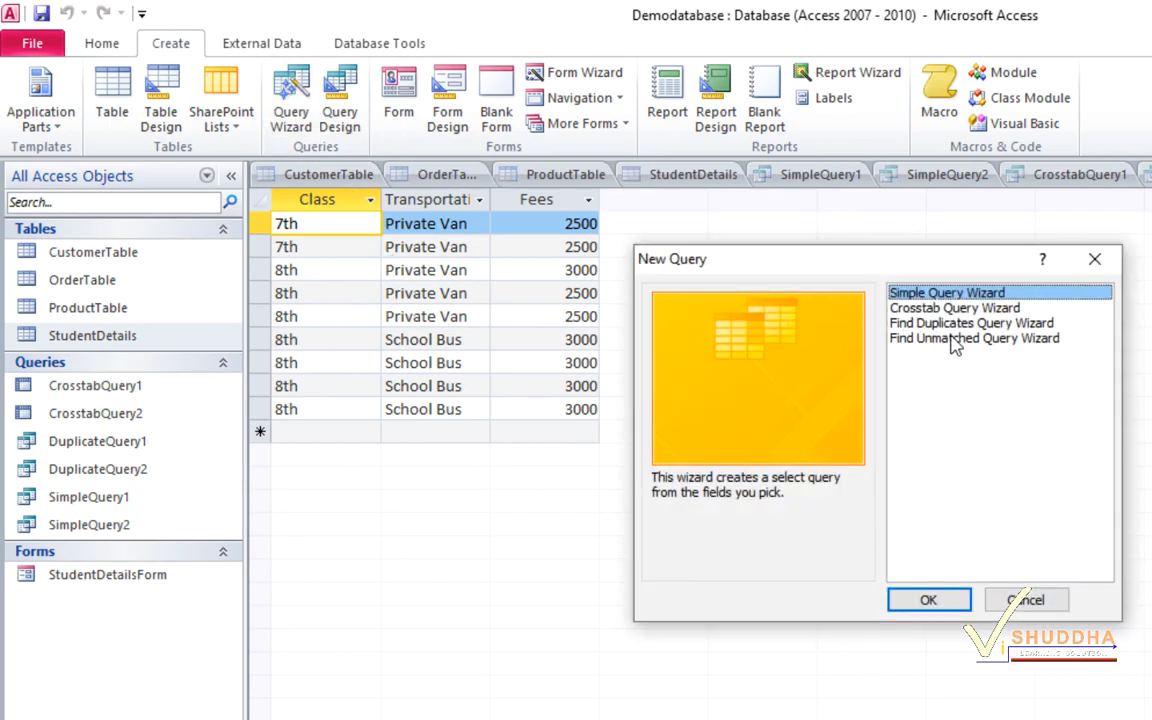
left_click(1075, 347)
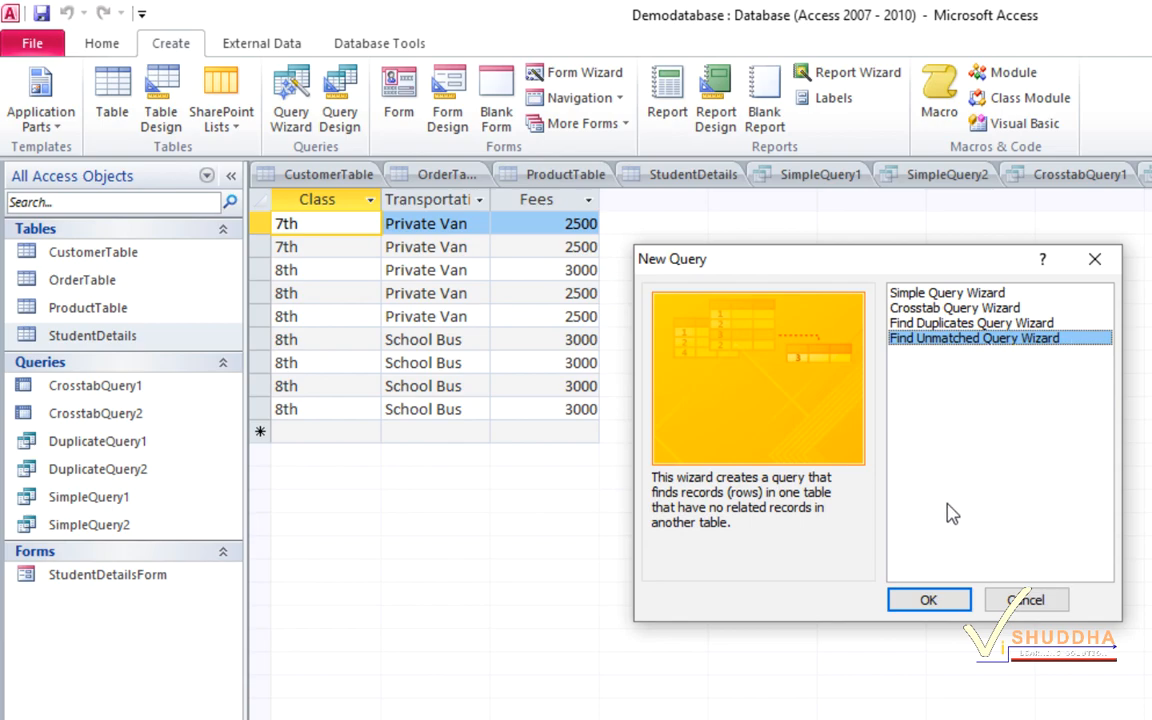
left_click(935, 598)
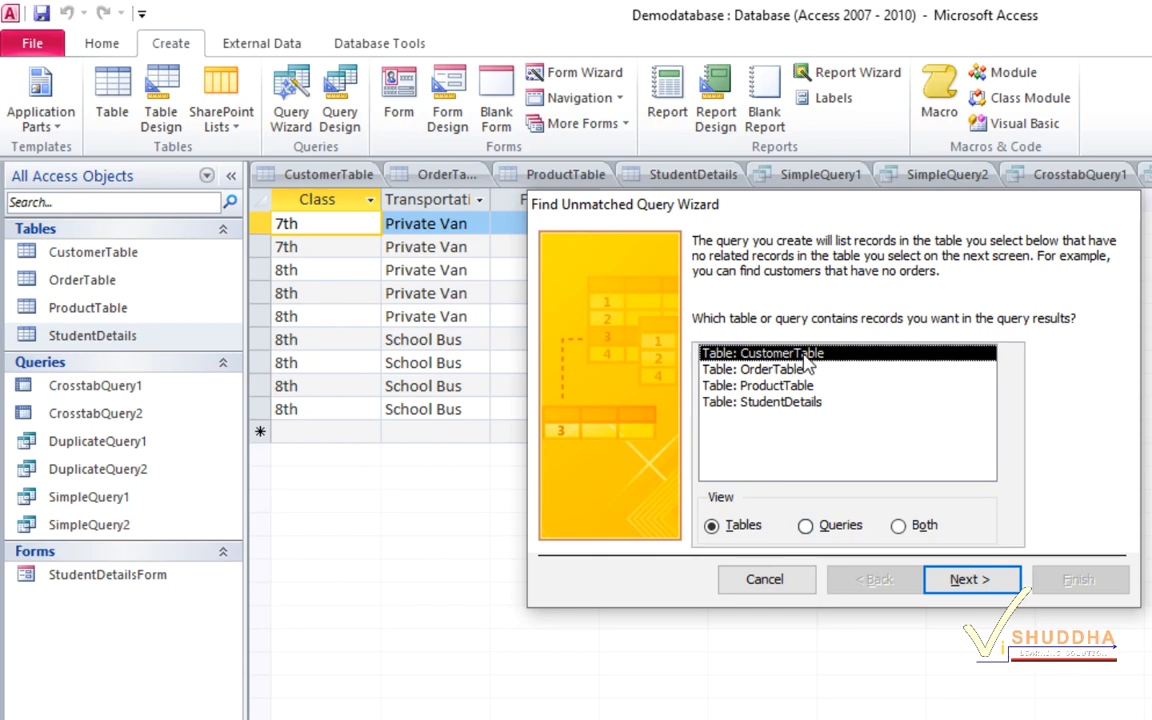
left_click(953, 590)
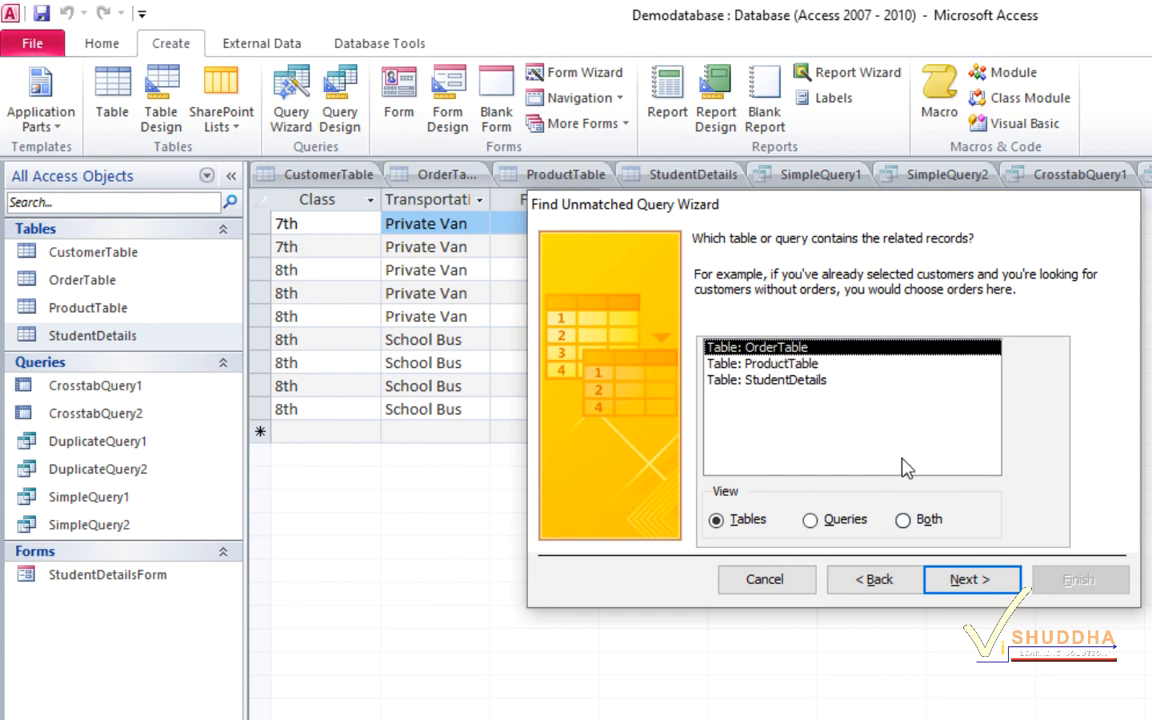
left_click(957, 582)
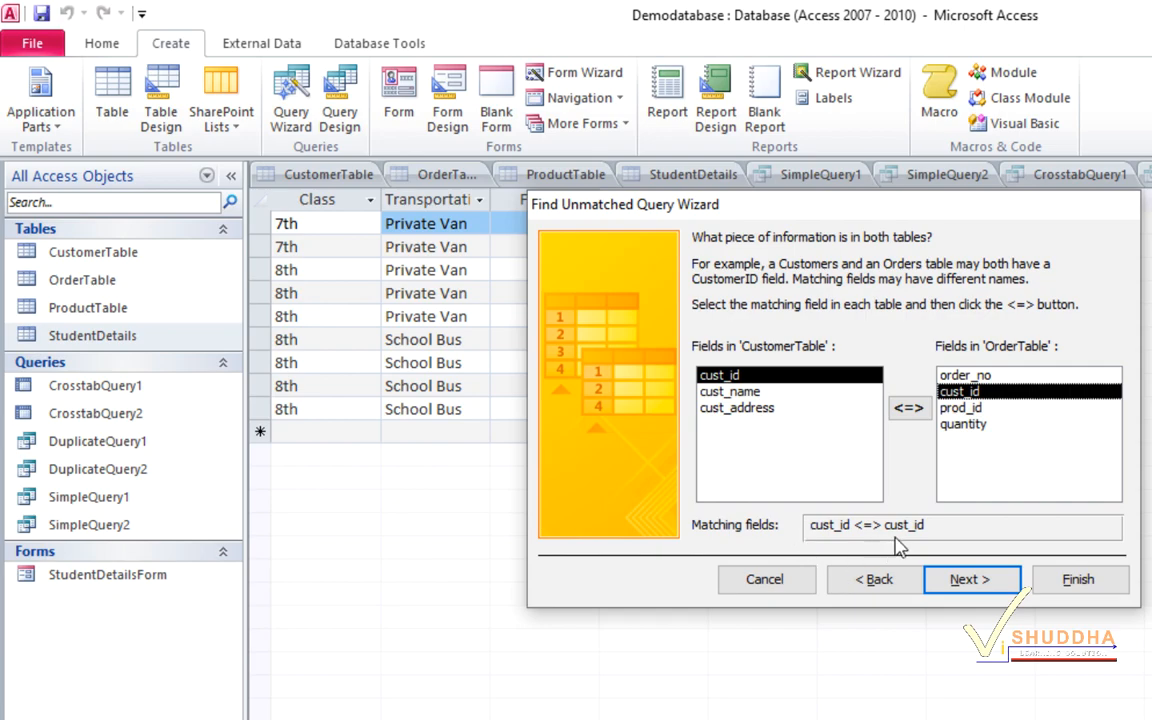
left_click(969, 585)
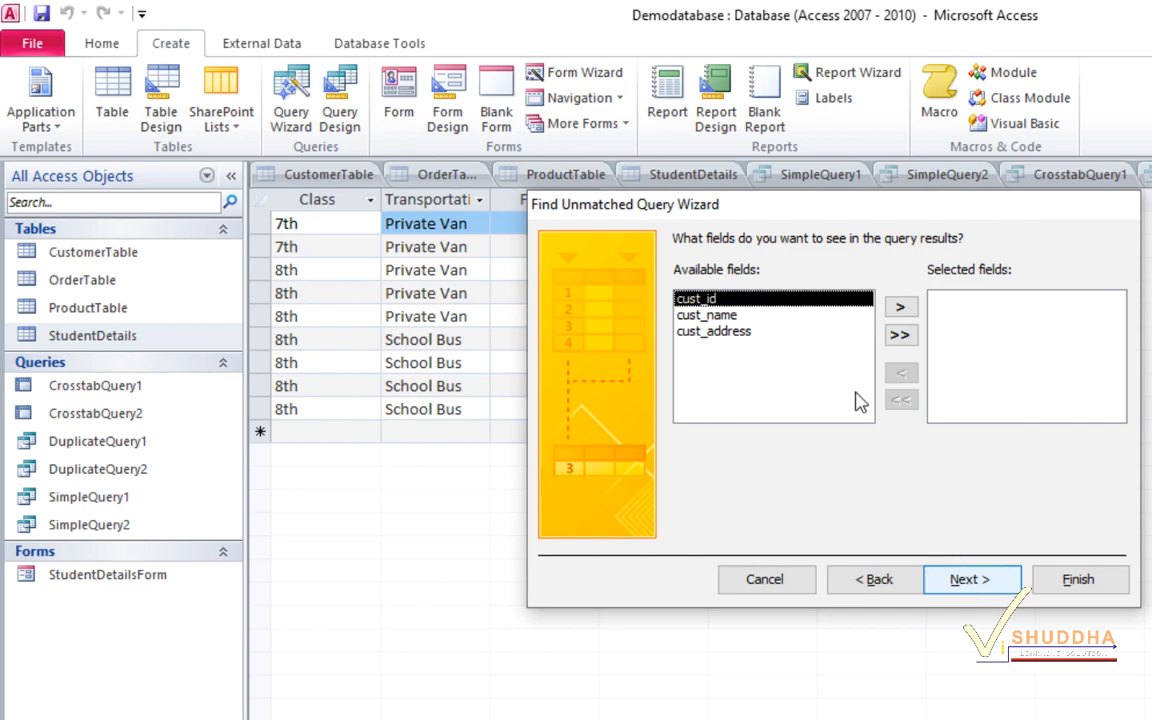
Step: Include cust_id, cust_name and cust_address in the results, name the query UnMatchedQuery1, and finish the wizard to view it
left_click(899, 338)
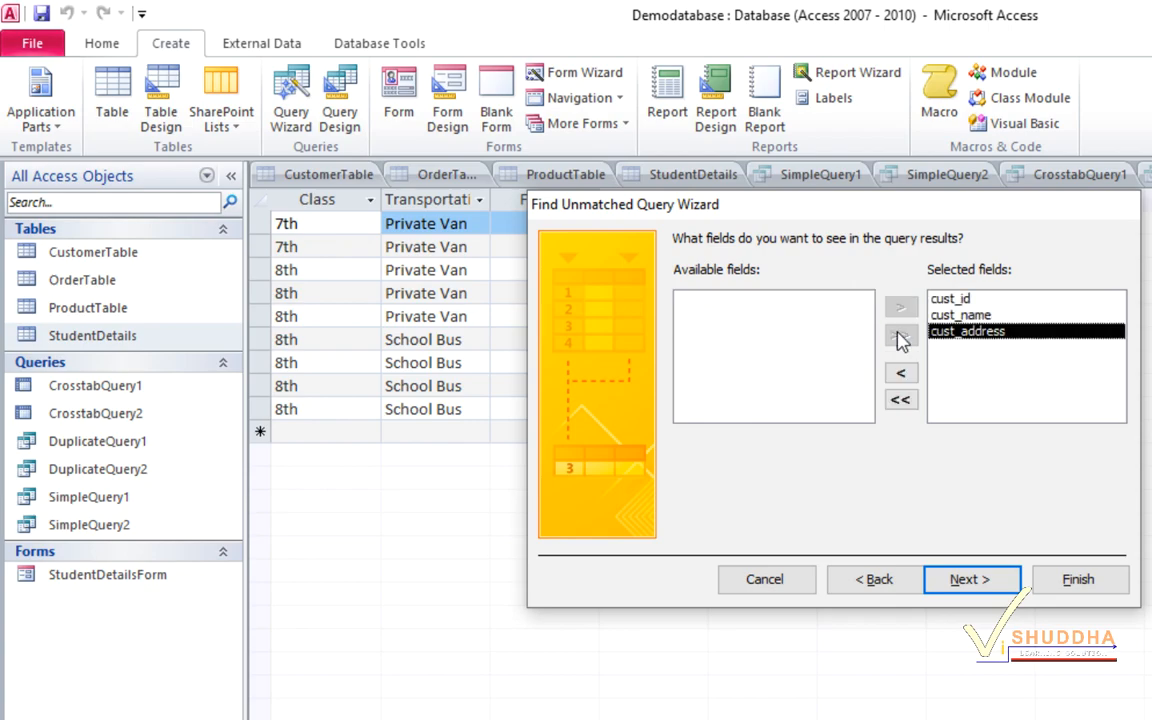
left_click(970, 580)
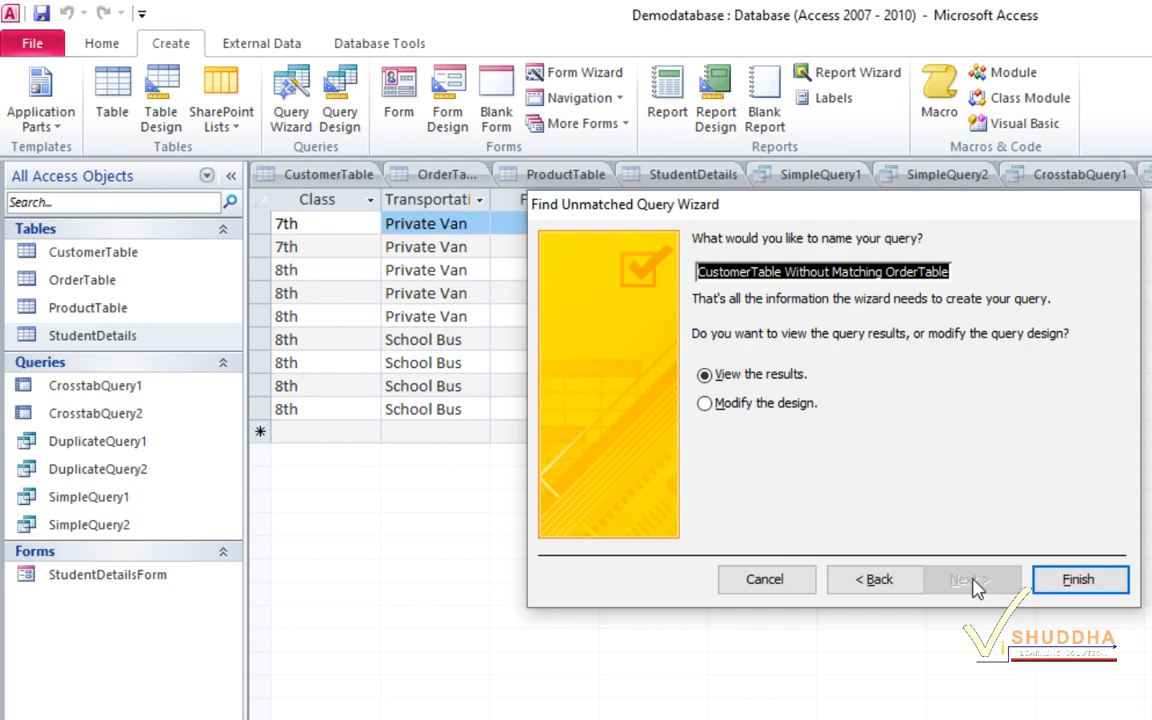
type("Unmatched Query1")
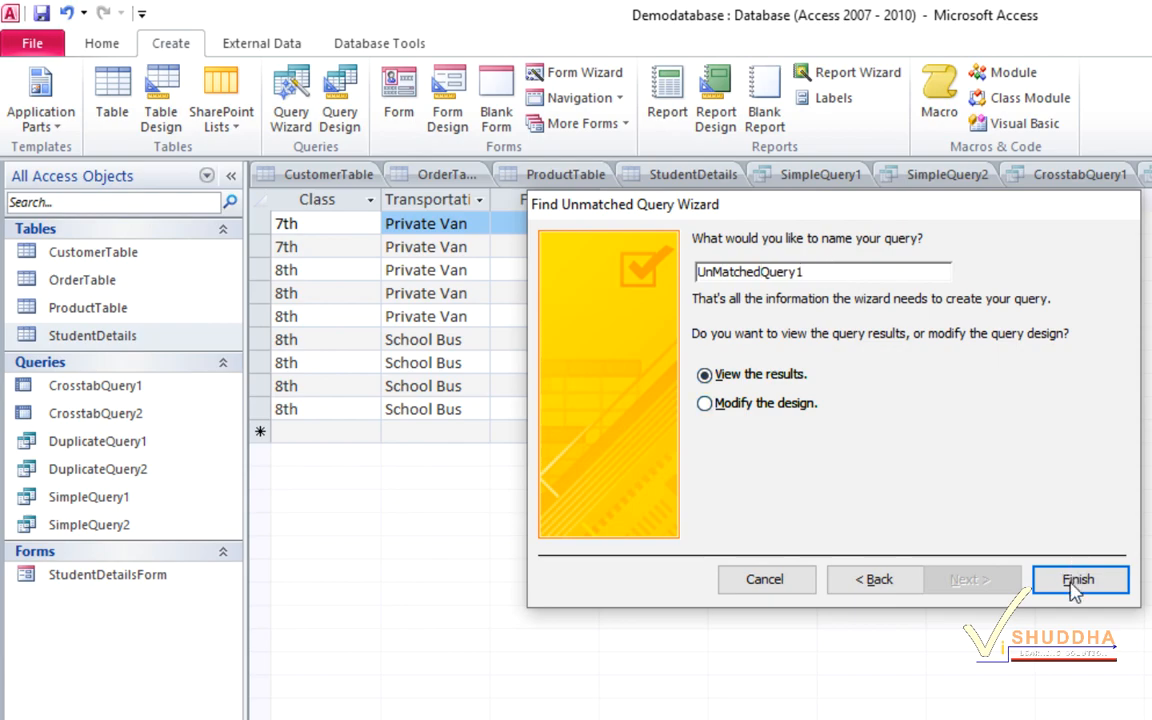
left_click(1075, 584)
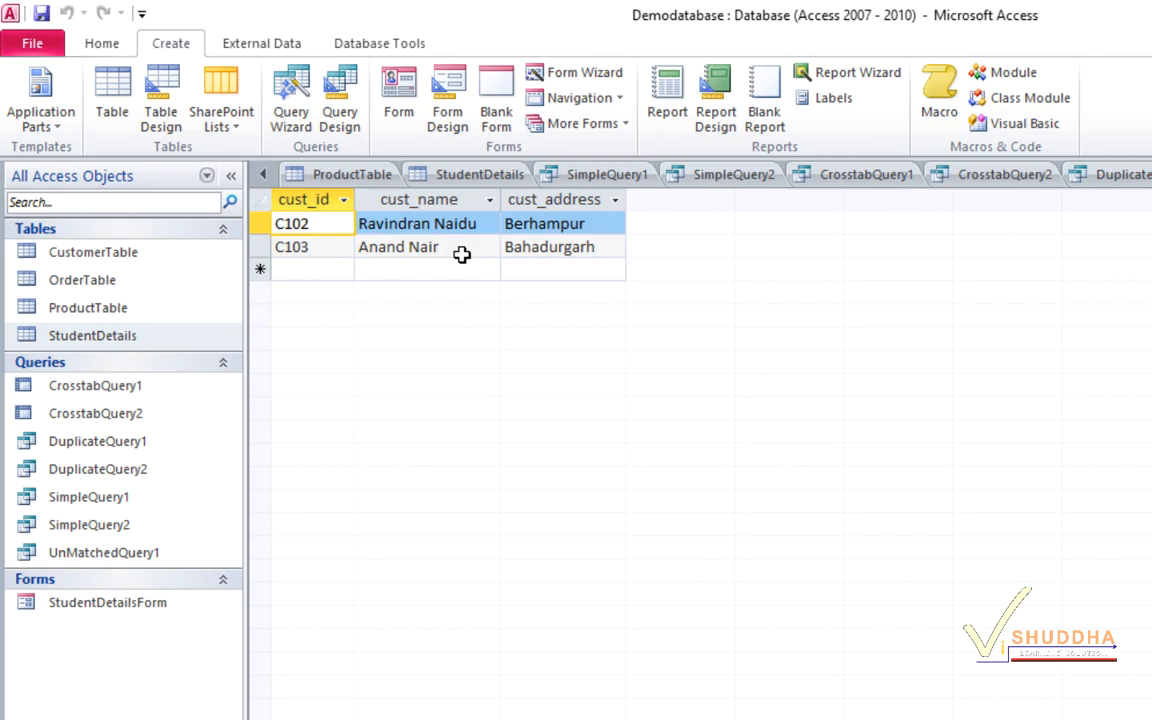
Step: Open CustomerTable to compare its records with the unmatched query results
double_click(92, 253)
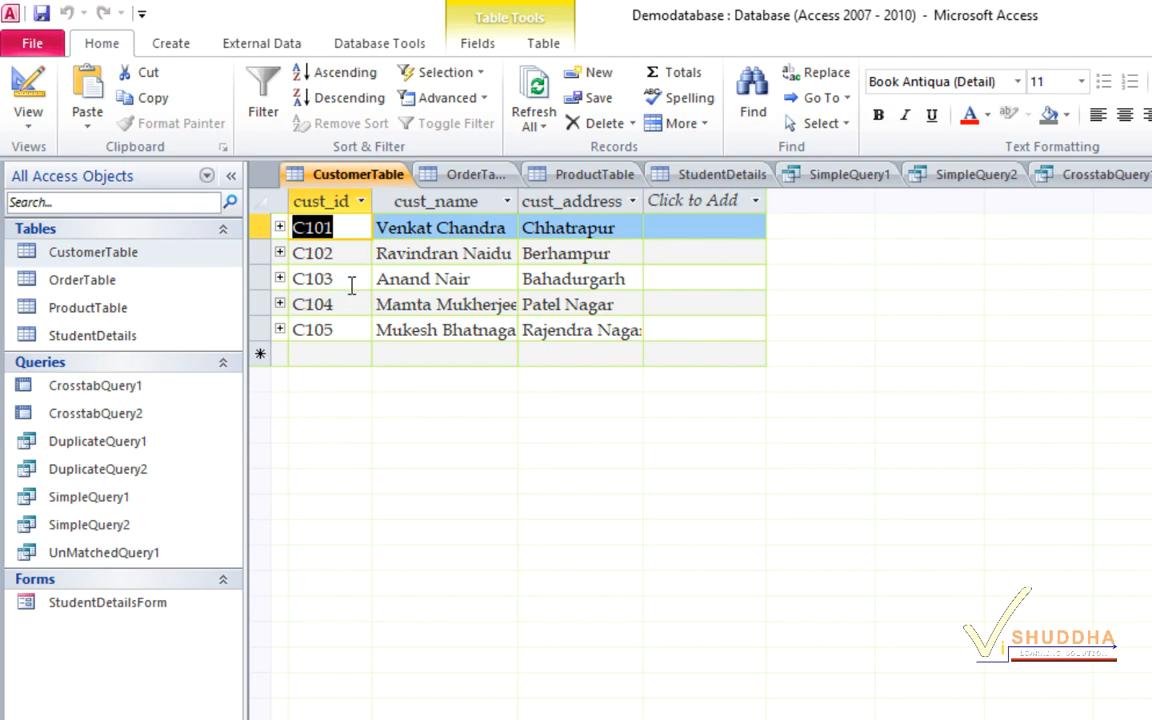
Step: Check the cust_id values in OrderTable against CustomerTable and return to the UnMatchedQuery1 results
left_click(474, 177)
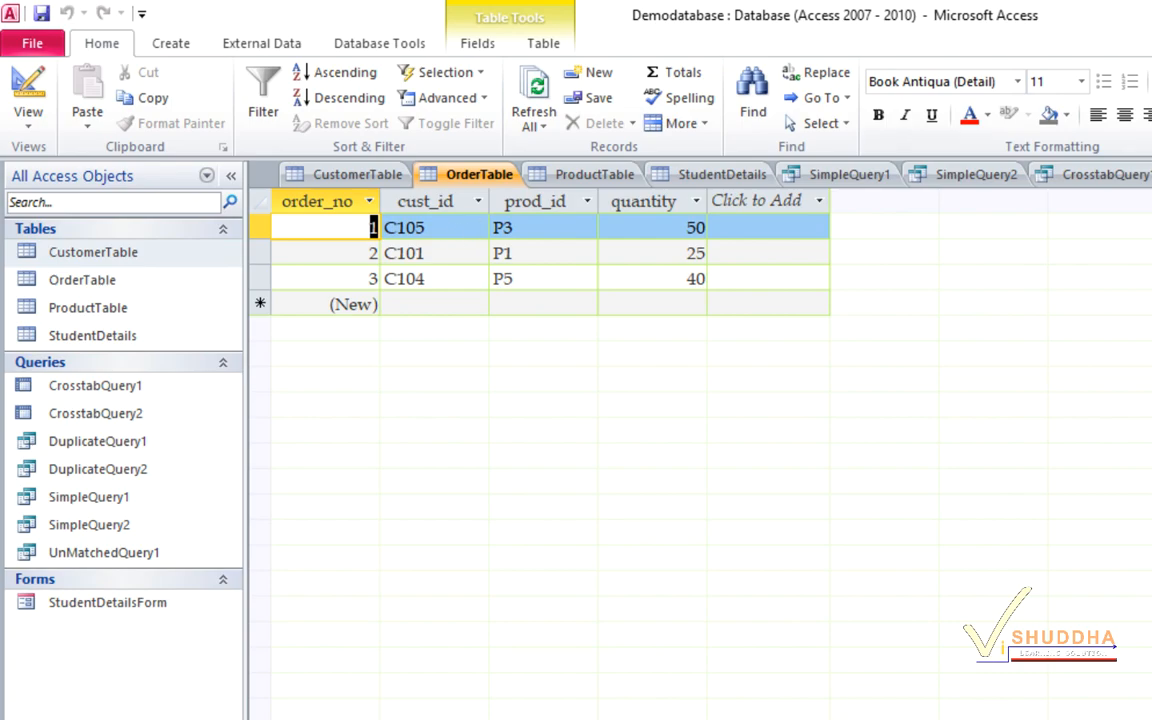
left_click(1148, 174)
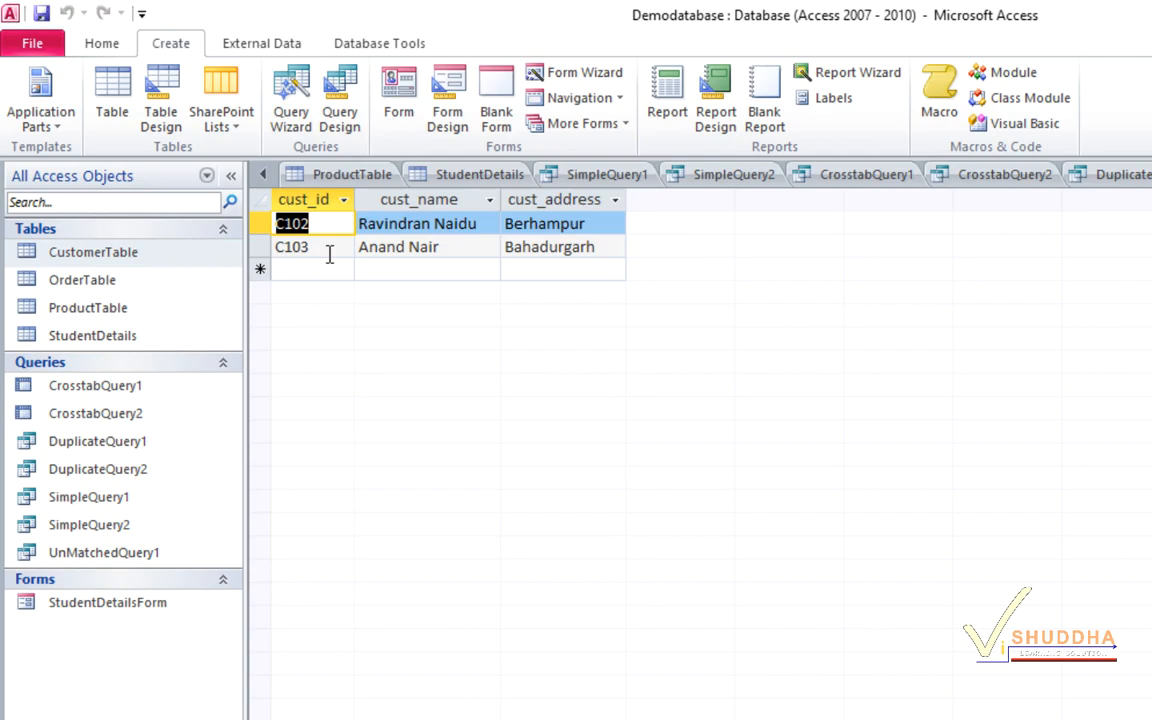
Step: Start a find unmatched query for ProductTable records without related records in OrderTable, matching prod_no to prod_id
left_click(293, 97)
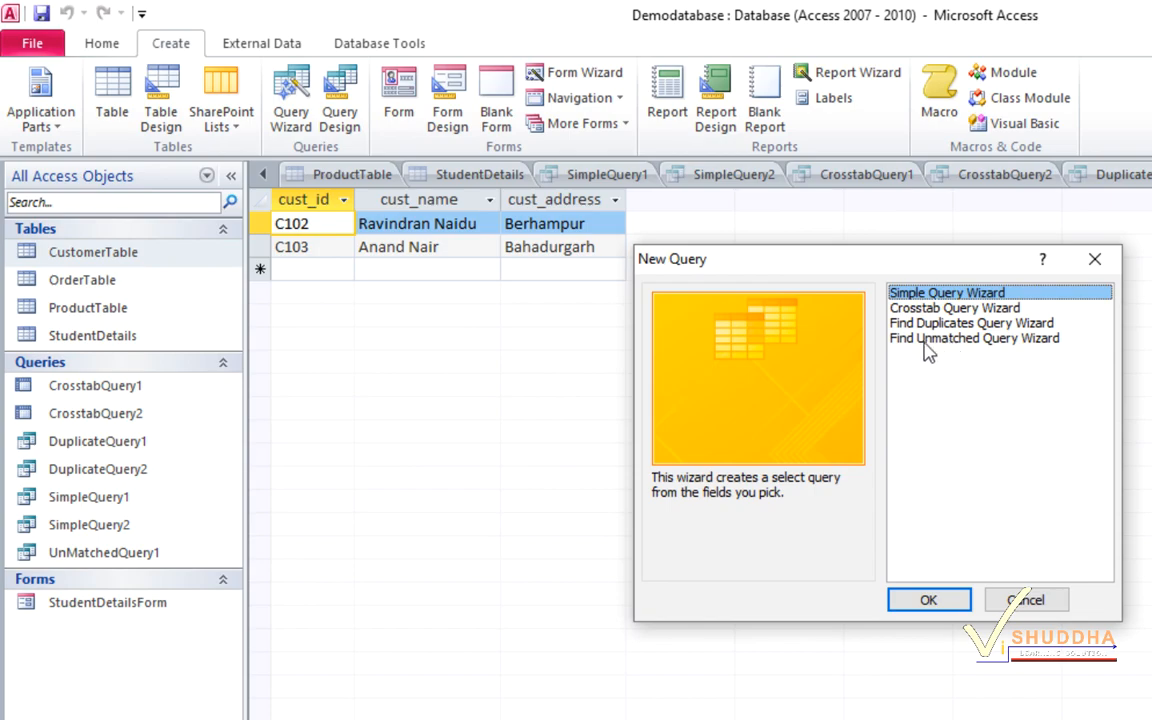
left_click(1058, 340)
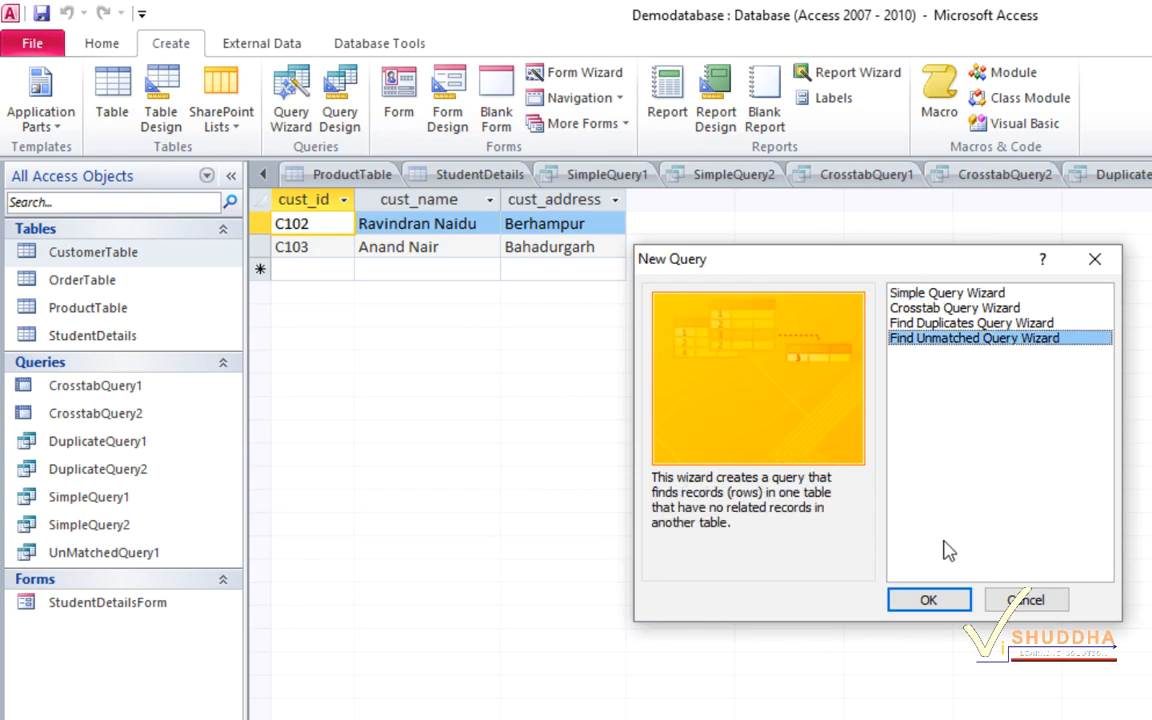
left_click(928, 601)
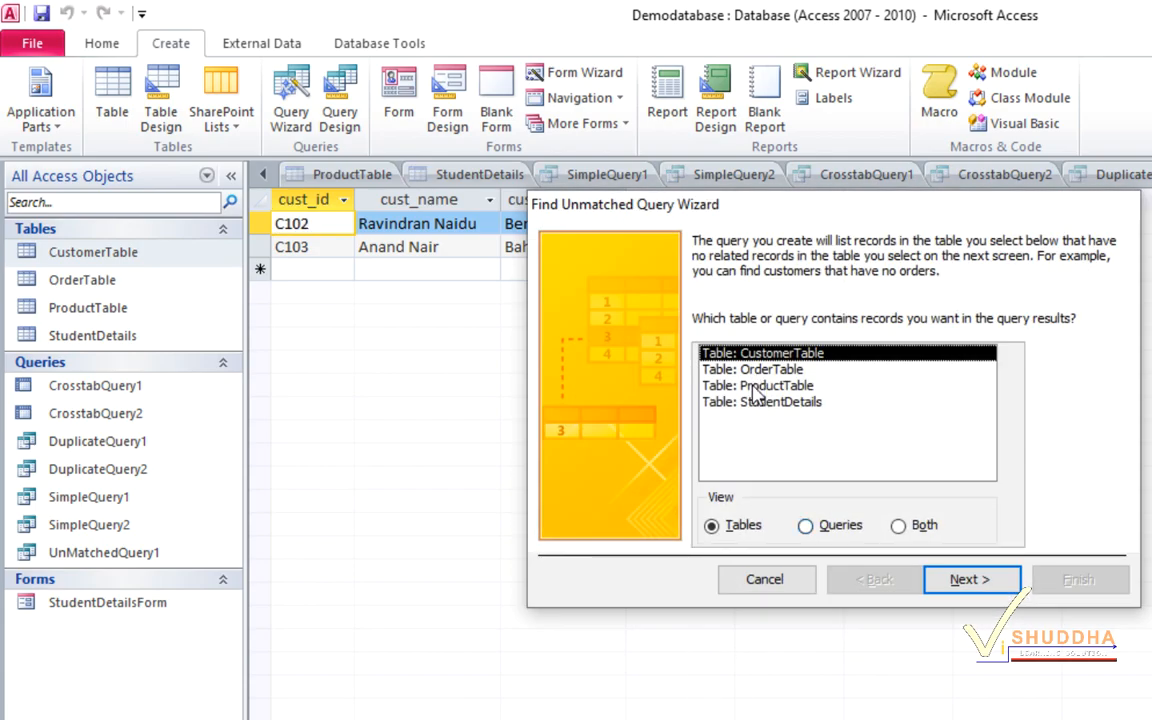
left_click(866, 392)
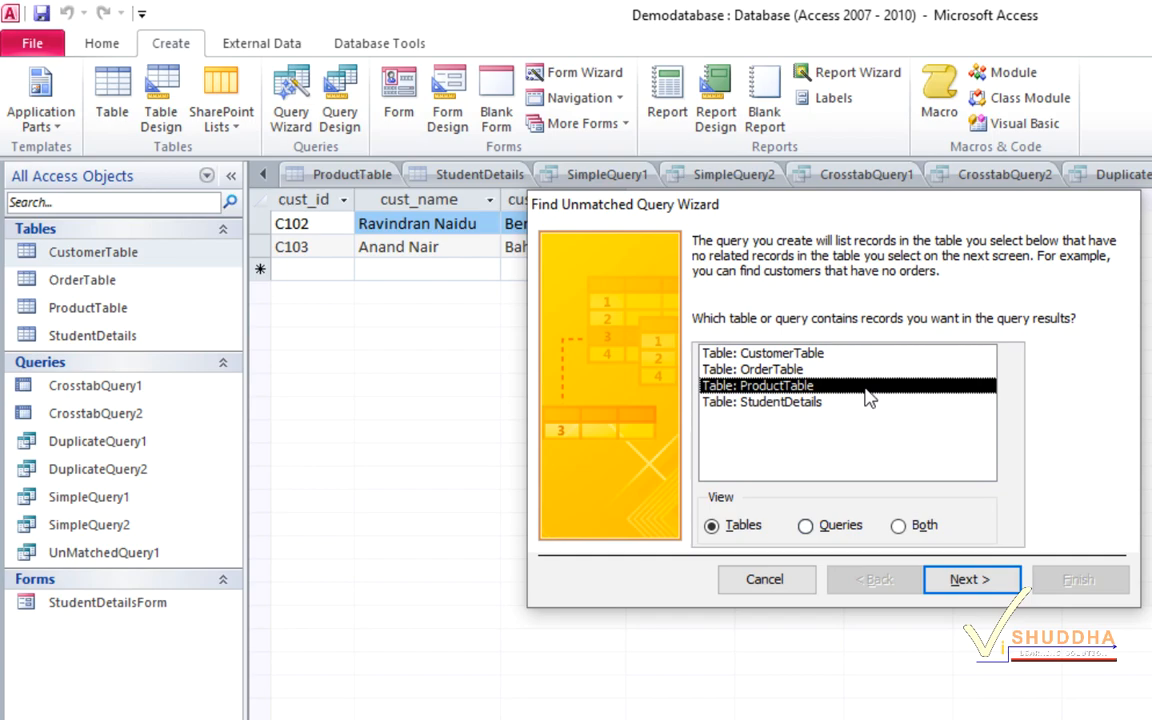
left_click(960, 583)
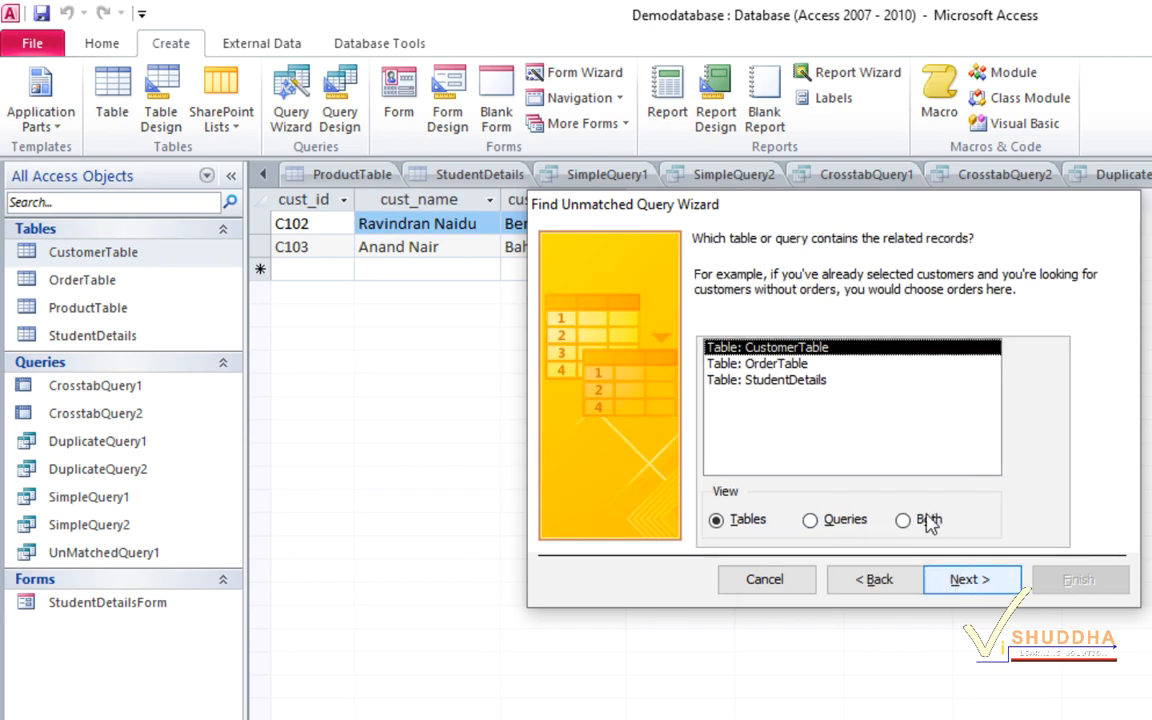
left_click(813, 364)
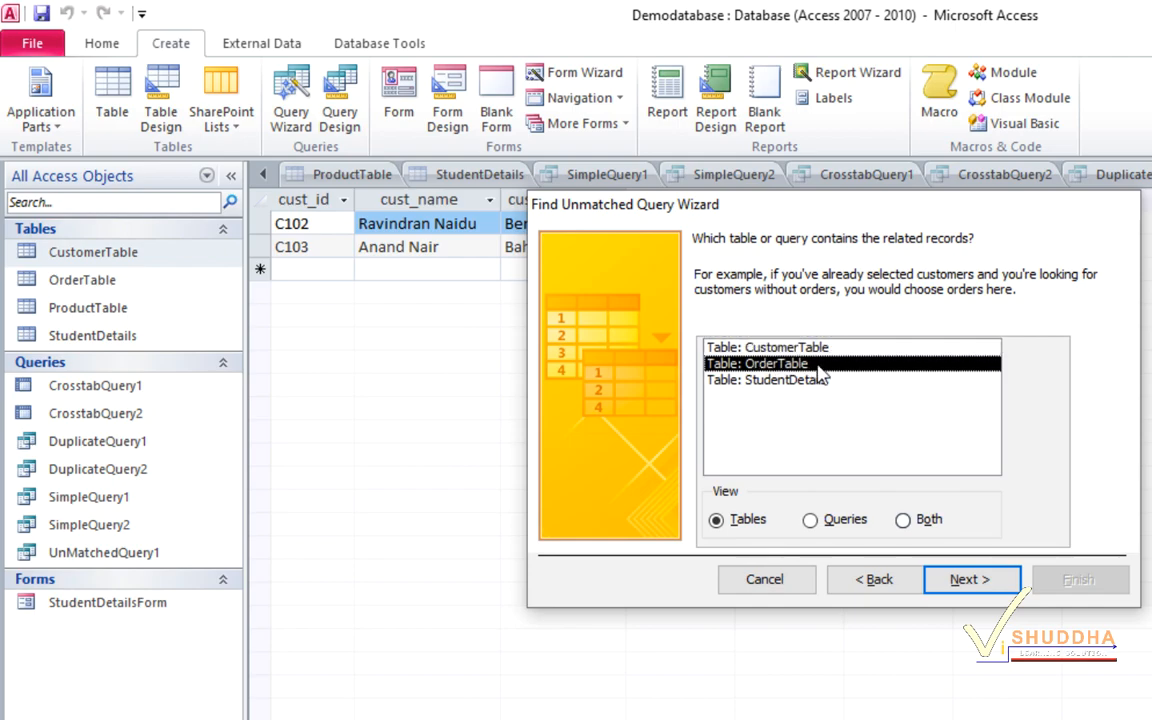
left_click(958, 590)
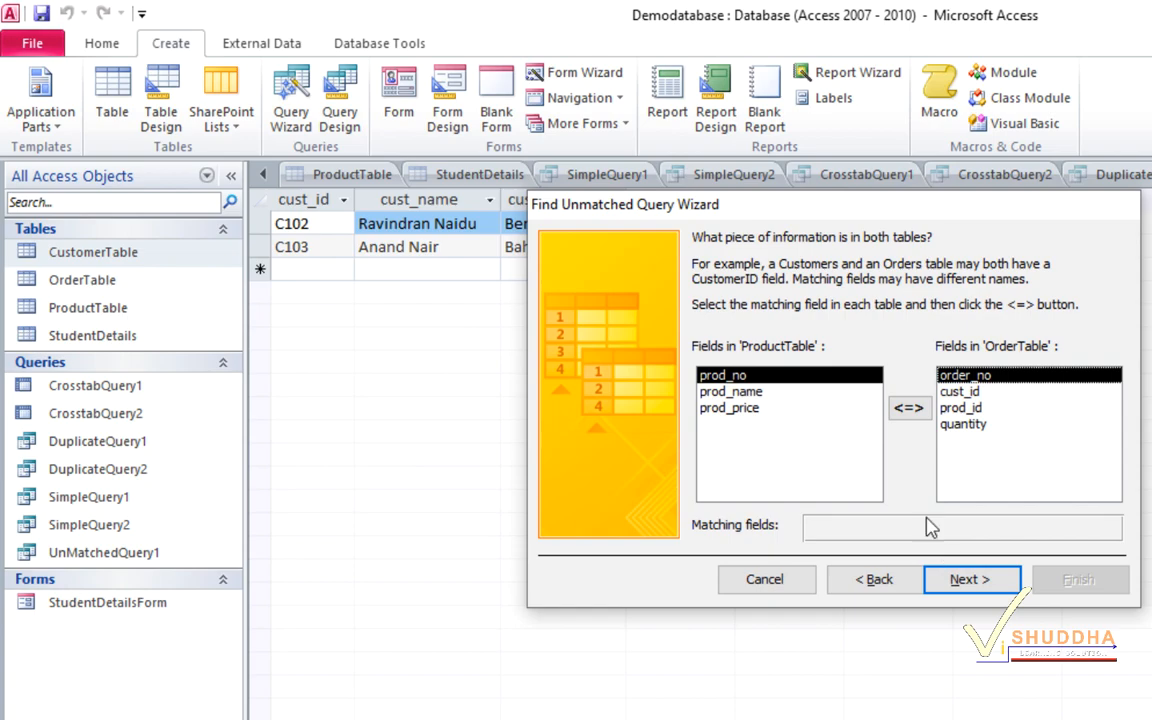
left_click(960, 408)
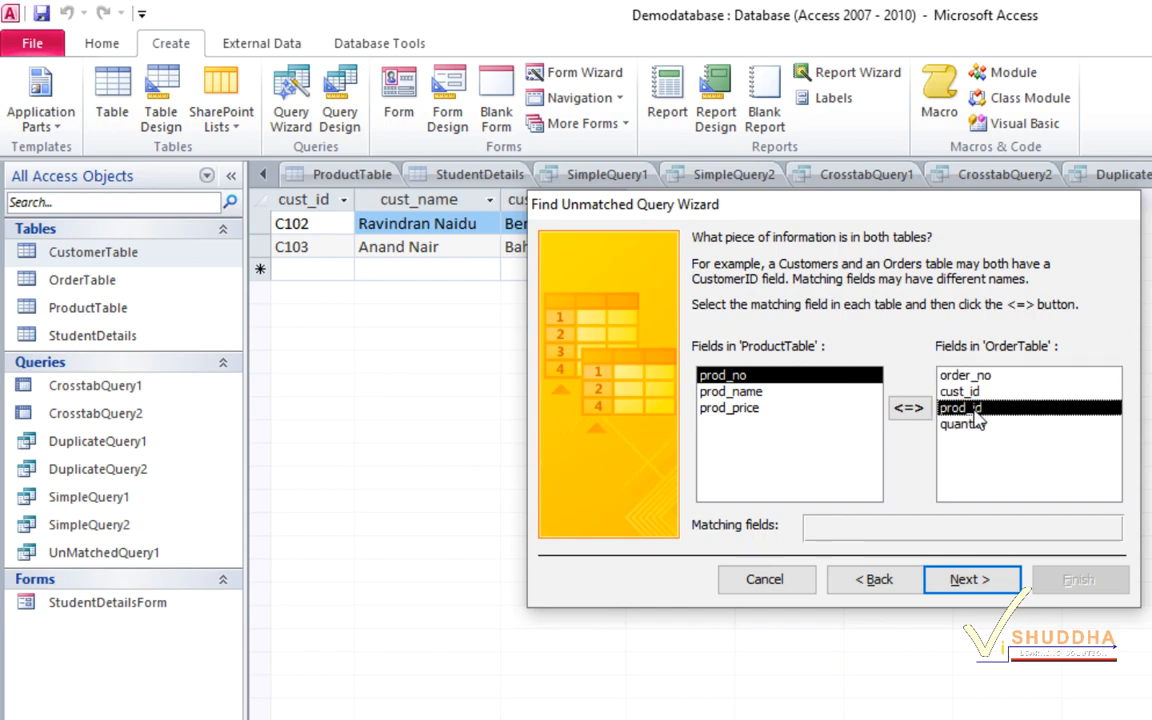
left_click(910, 412)
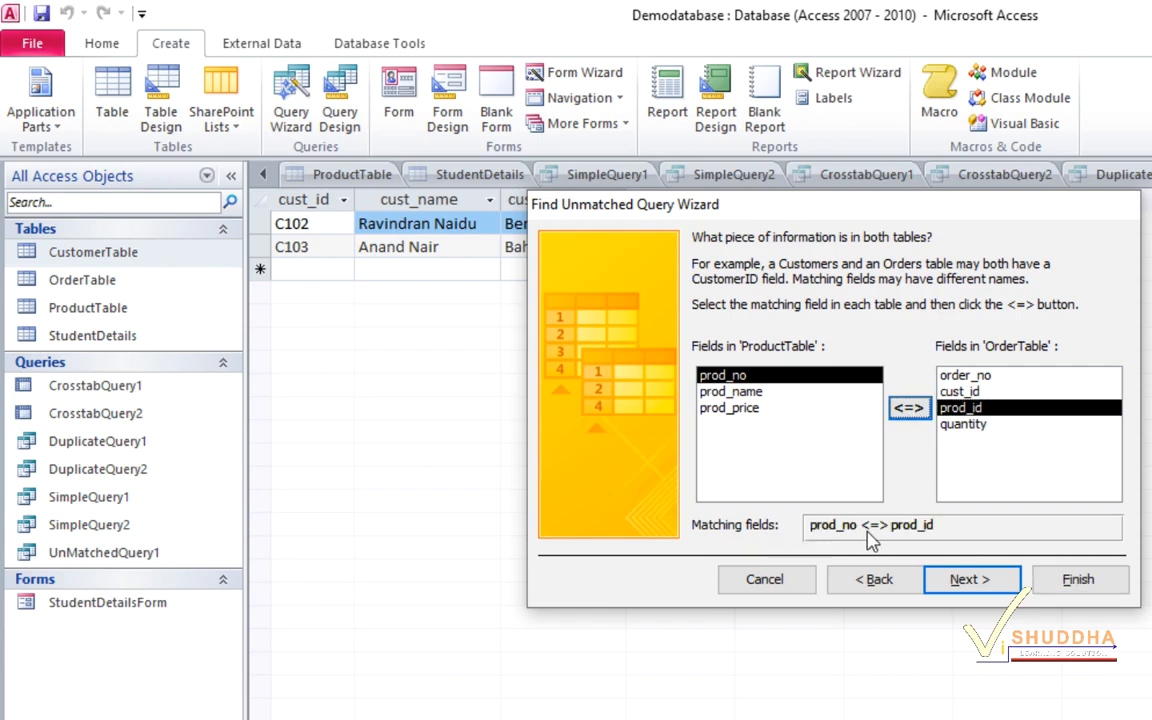
left_click(965, 581)
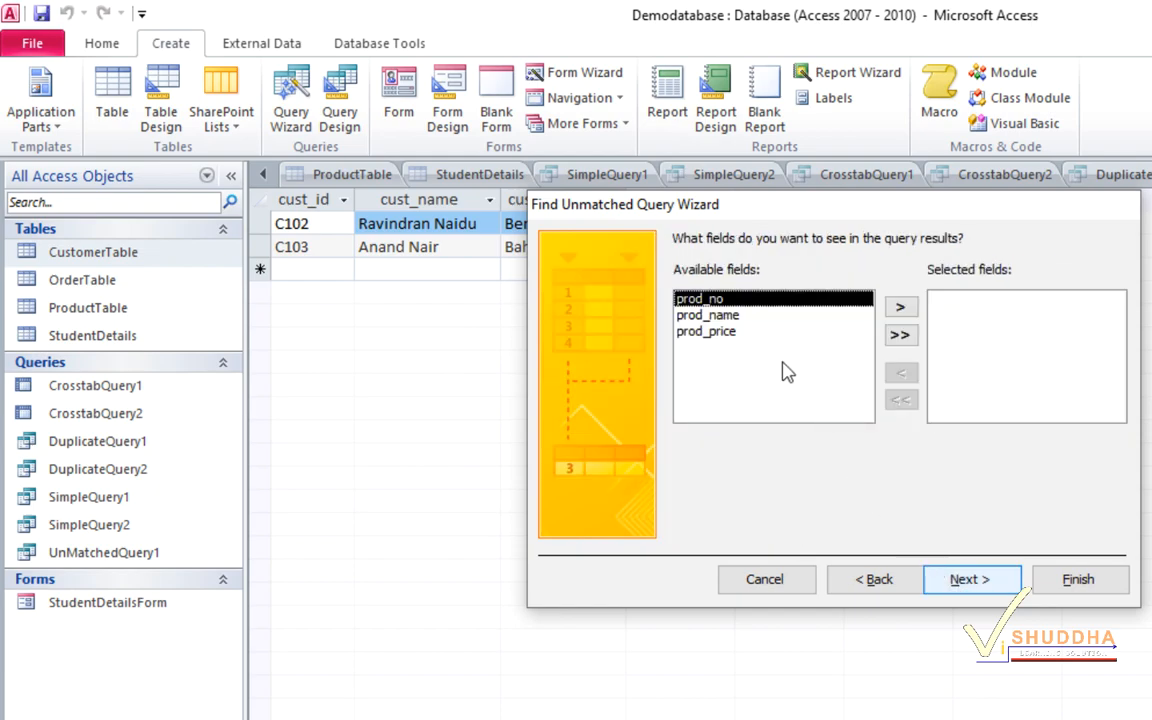
Step: Include only prod_name in the results, name the query UnmatchedQuery2, and finish the wizard to view it
left_click(730, 316)
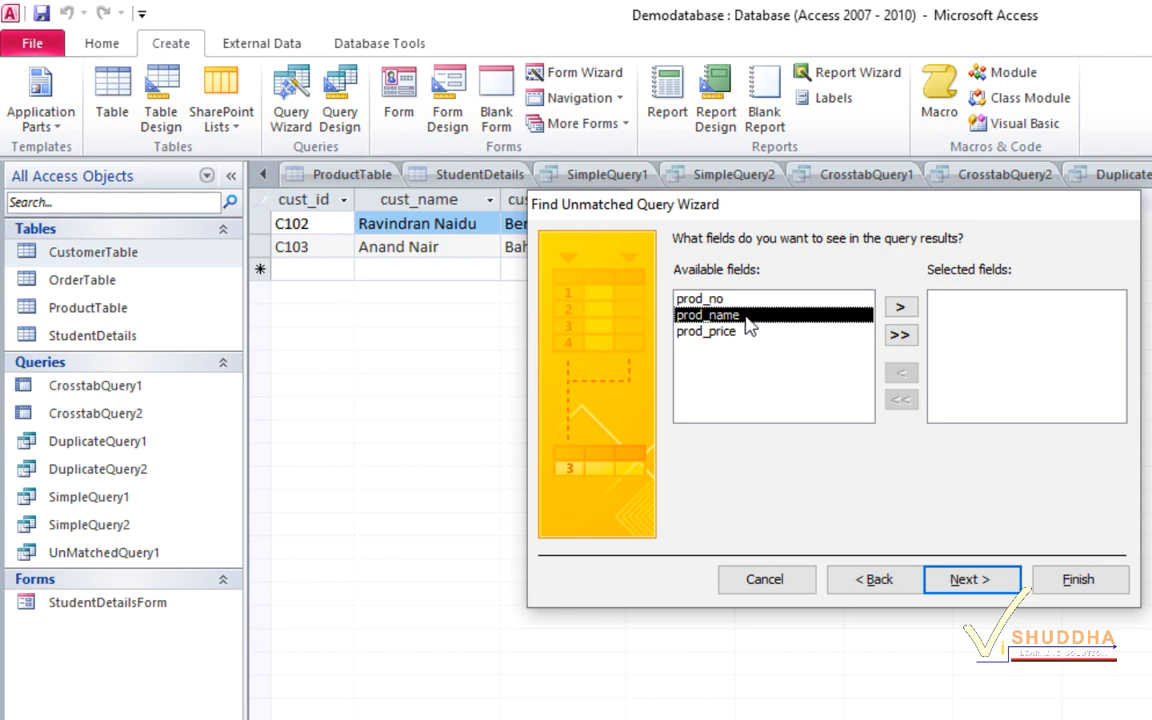
left_click(899, 308)
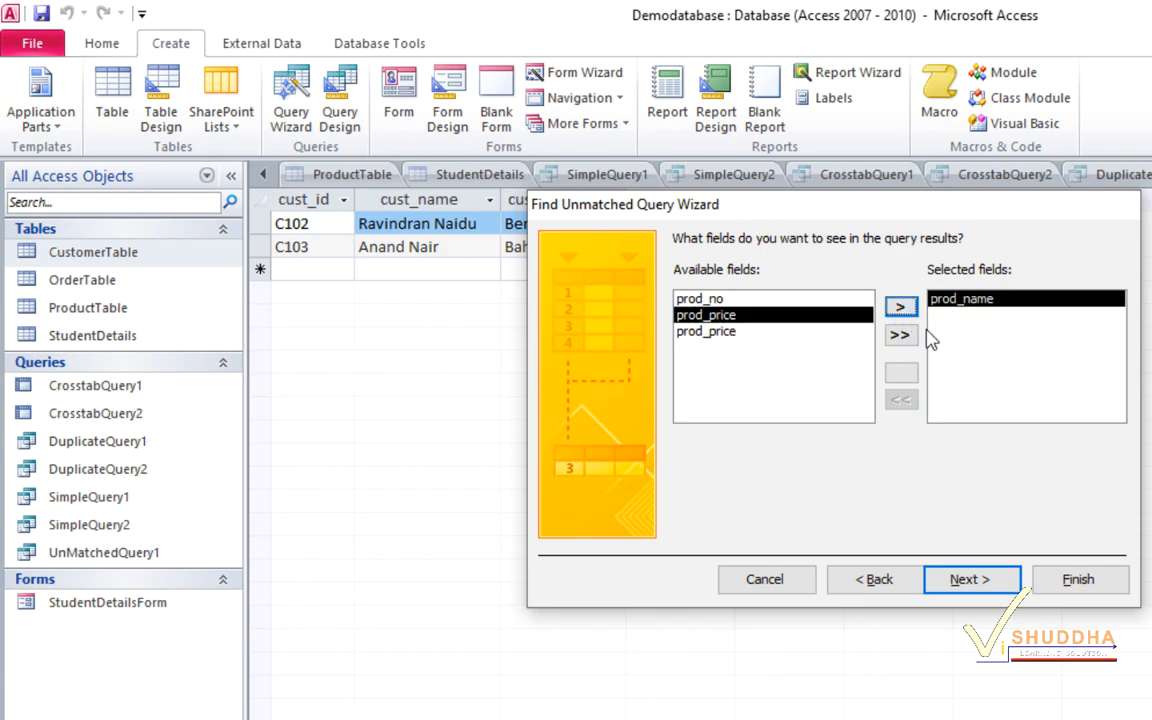
left_click(970, 580)
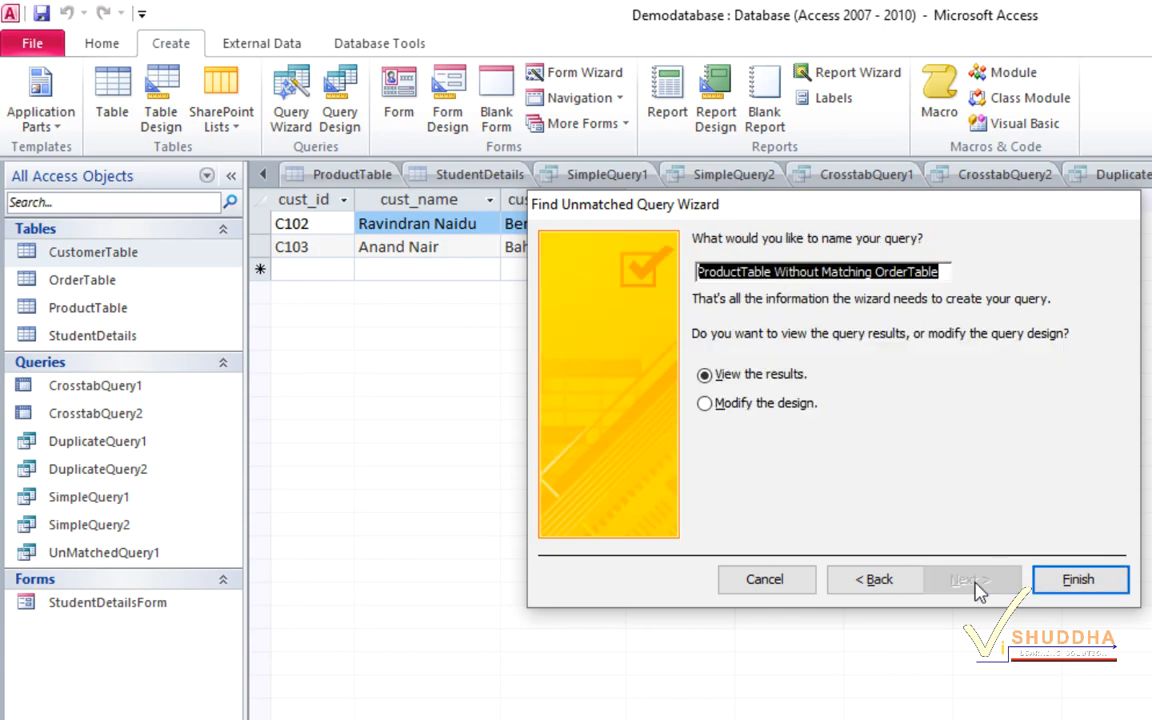
type("UnmatchedQuery2")
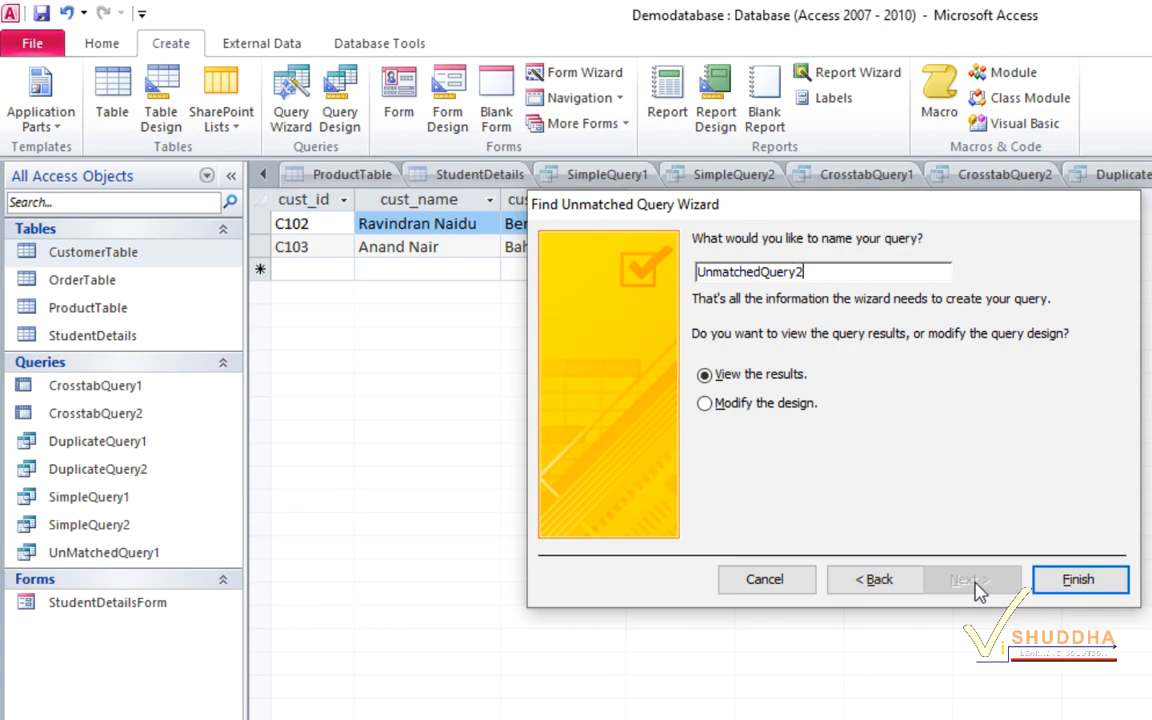
left_click(1069, 588)
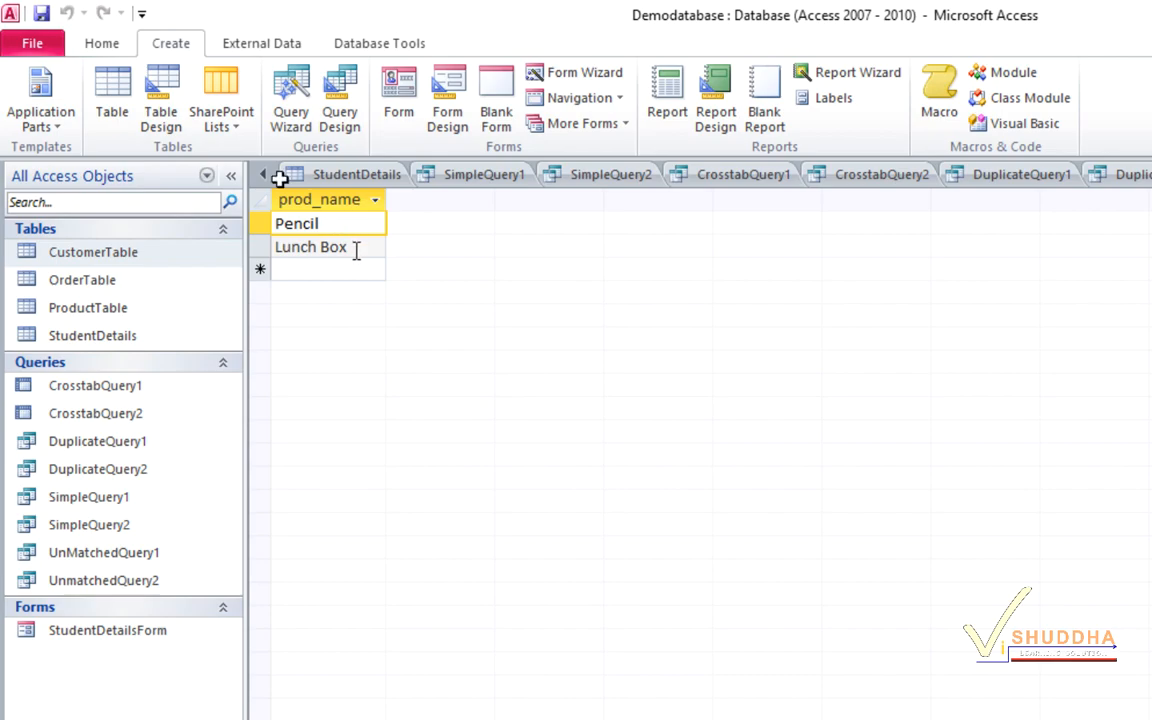
Step: Compare the product IDs in OrderTable and ProductTable, and return to the UnmatchedQuery2 results
left_click(265, 176)
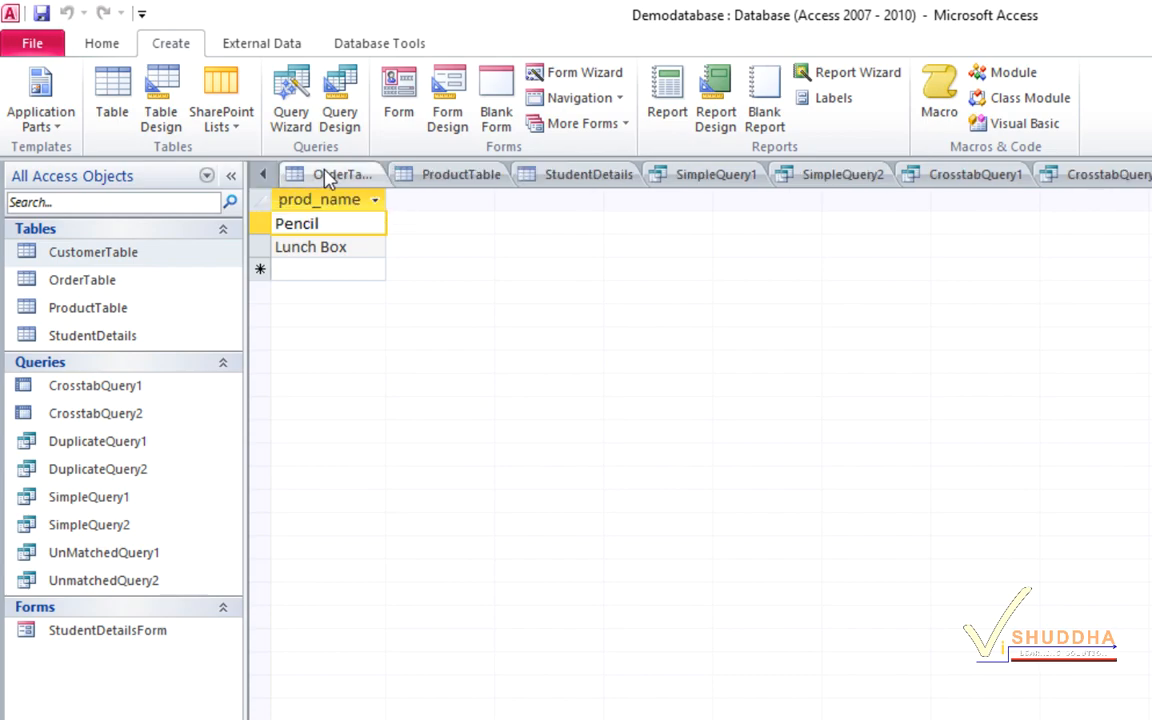
left_click(325, 177)
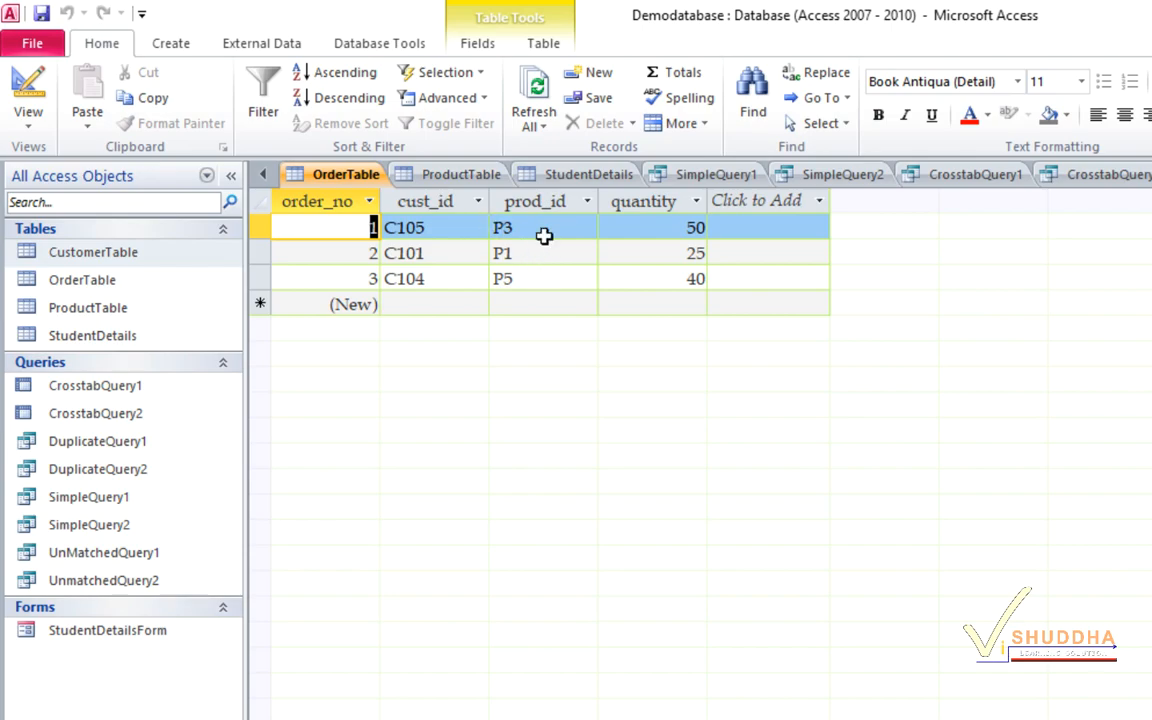
left_click(446, 180)
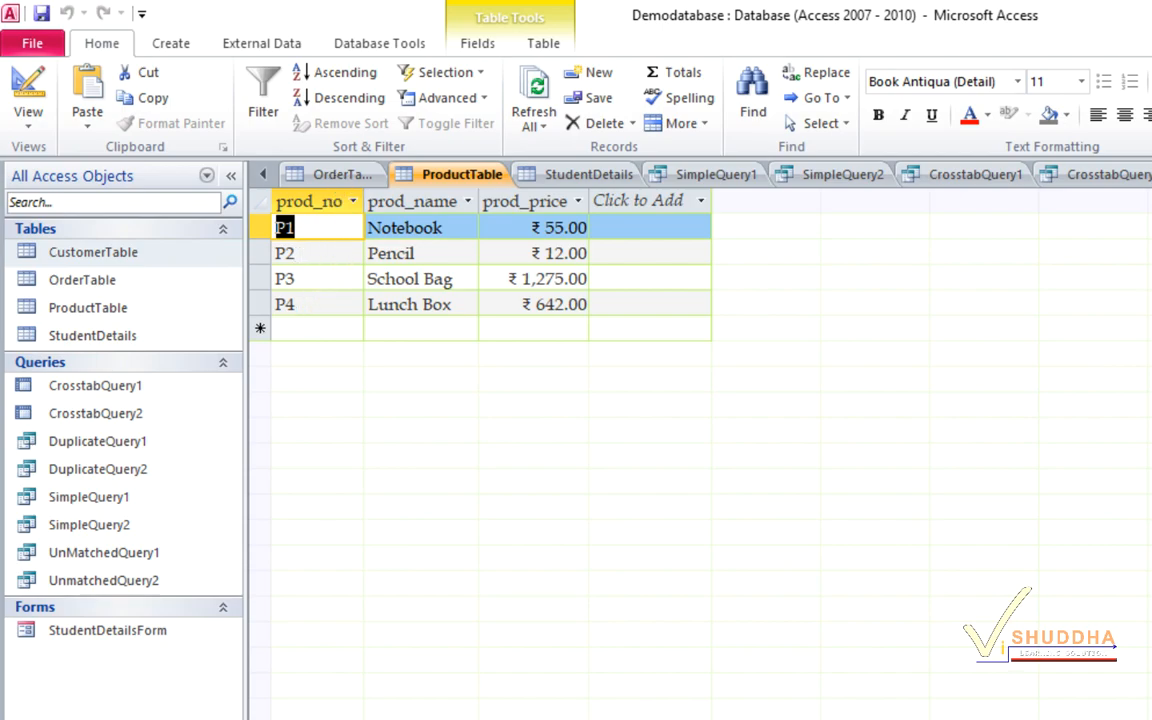
left_click(338, 176)
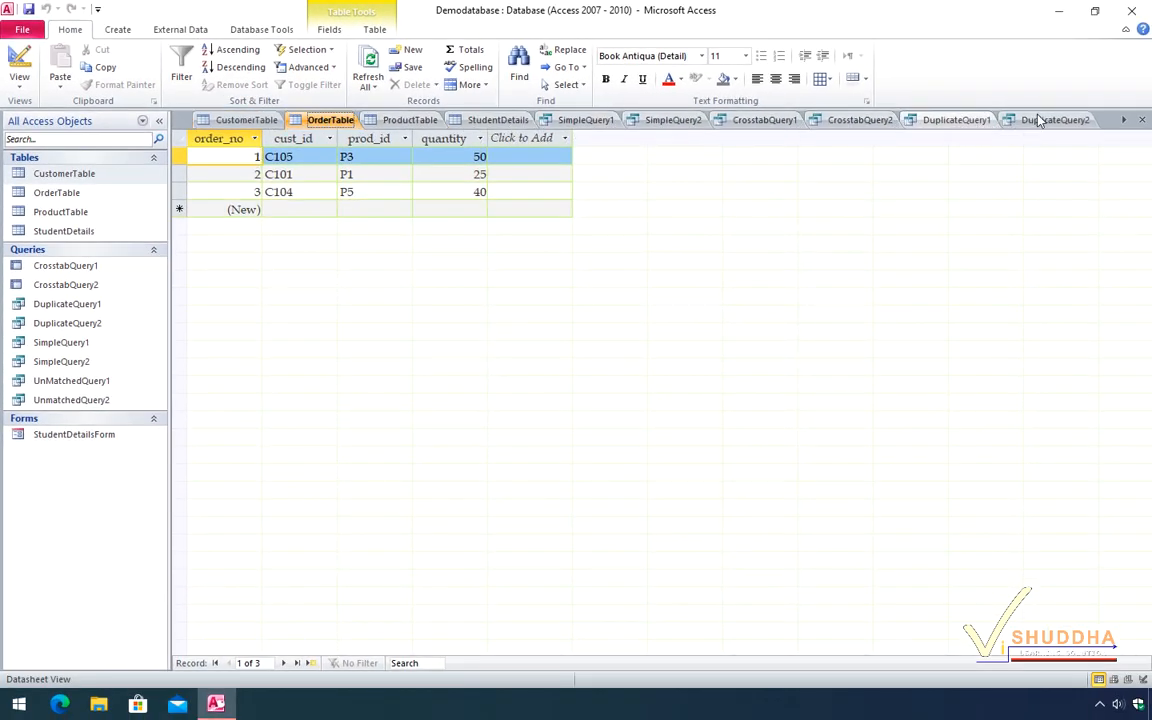
left_click(1124, 120)
left_click(1124, 120)
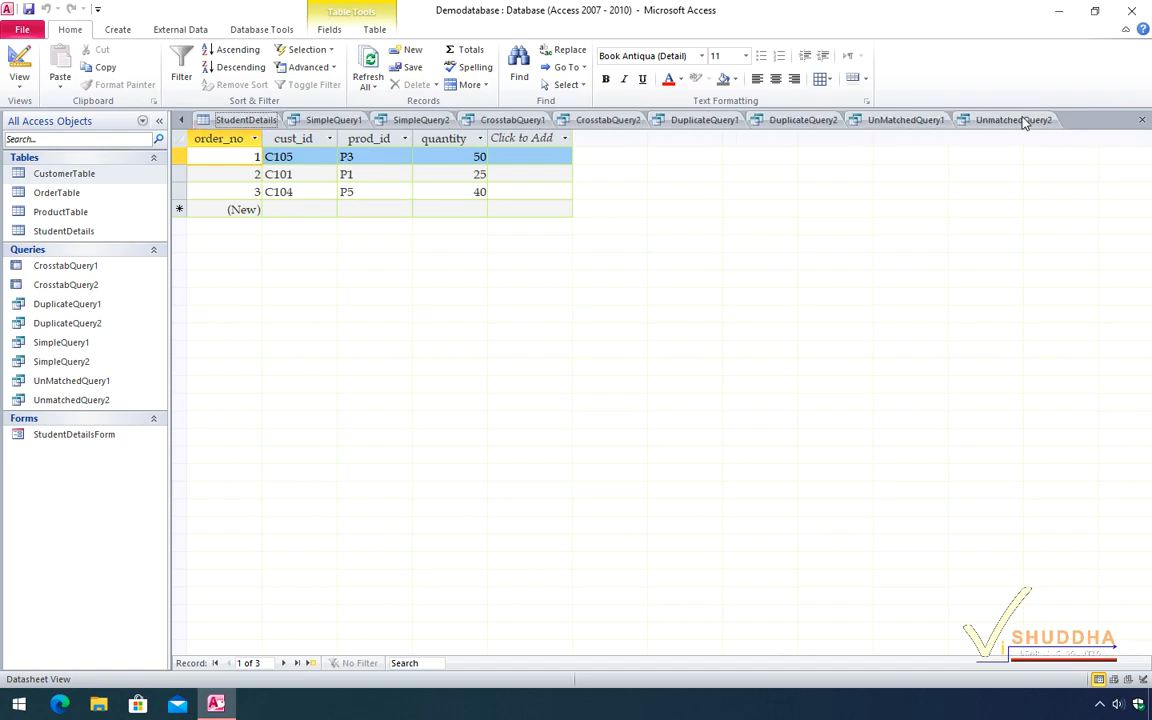
left_click(1023, 120)
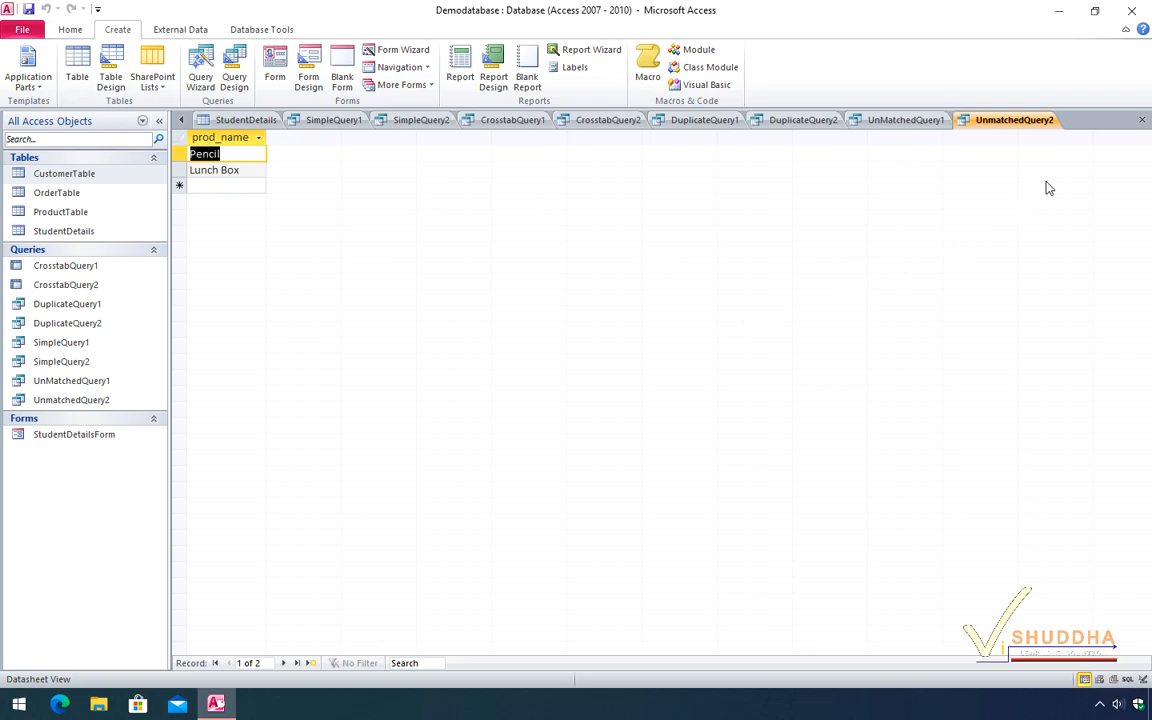
Step: Close all open queries and tables
left_click(1143, 121)
left_click(1143, 121)
left_click(1143, 121)
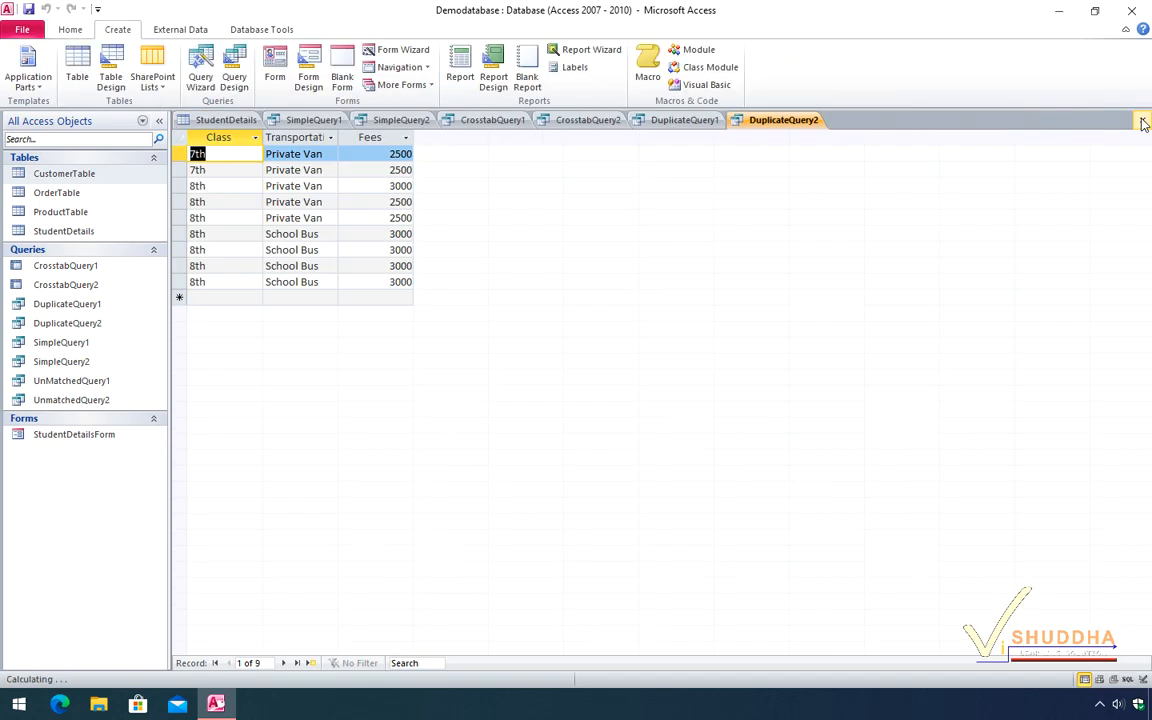
left_click(1143, 121)
left_click(1143, 121)
left_click(1143, 121)
left_click(566, 391)
left_click(1143, 121)
left_click(1143, 121)
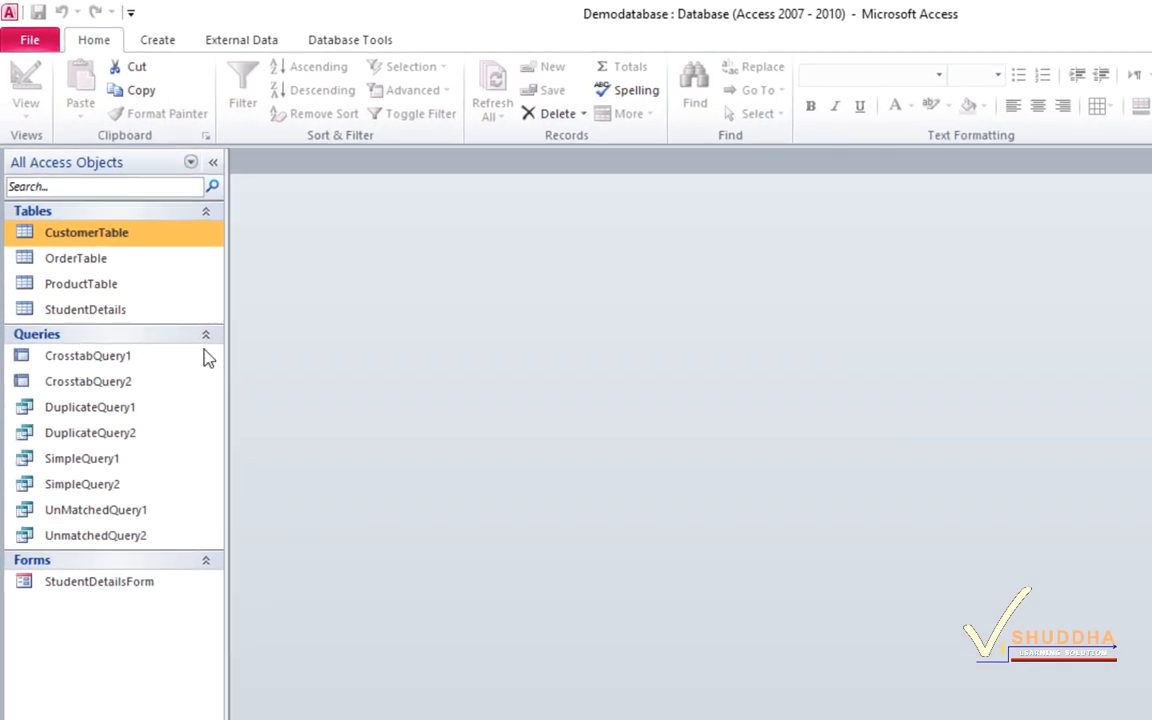
Step: Create a new query in Design view, dismiss the Show Table dialog, and bring it up again
left_click(168, 48)
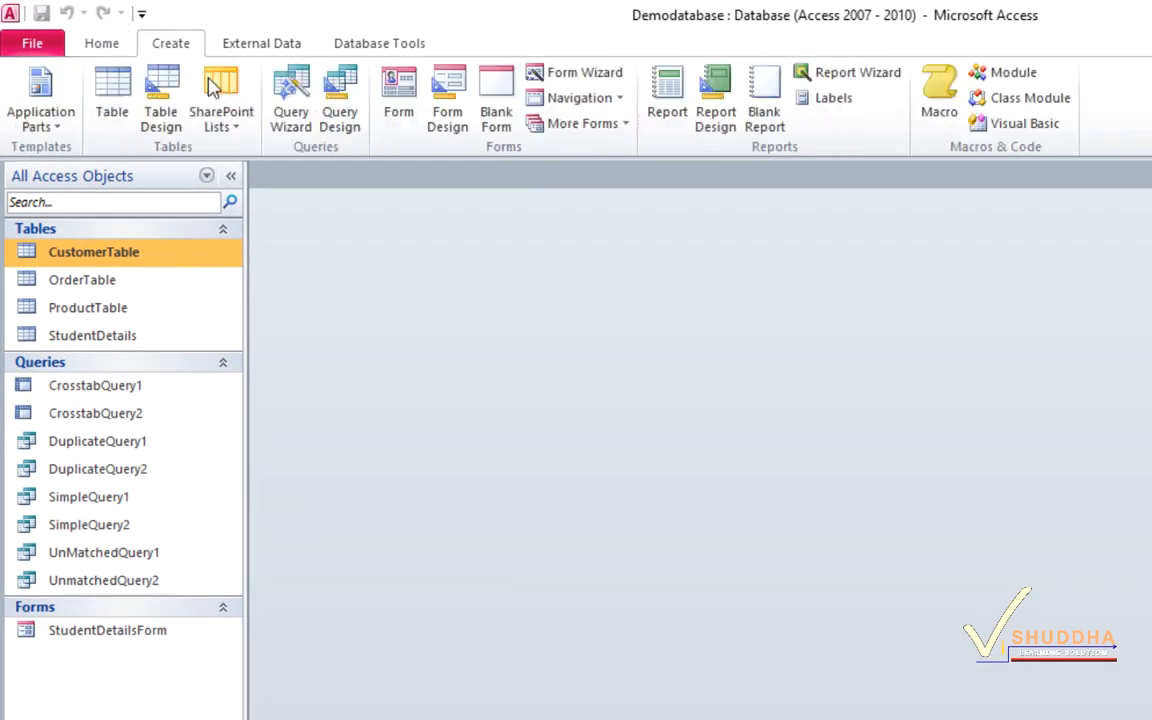
left_click(341, 113)
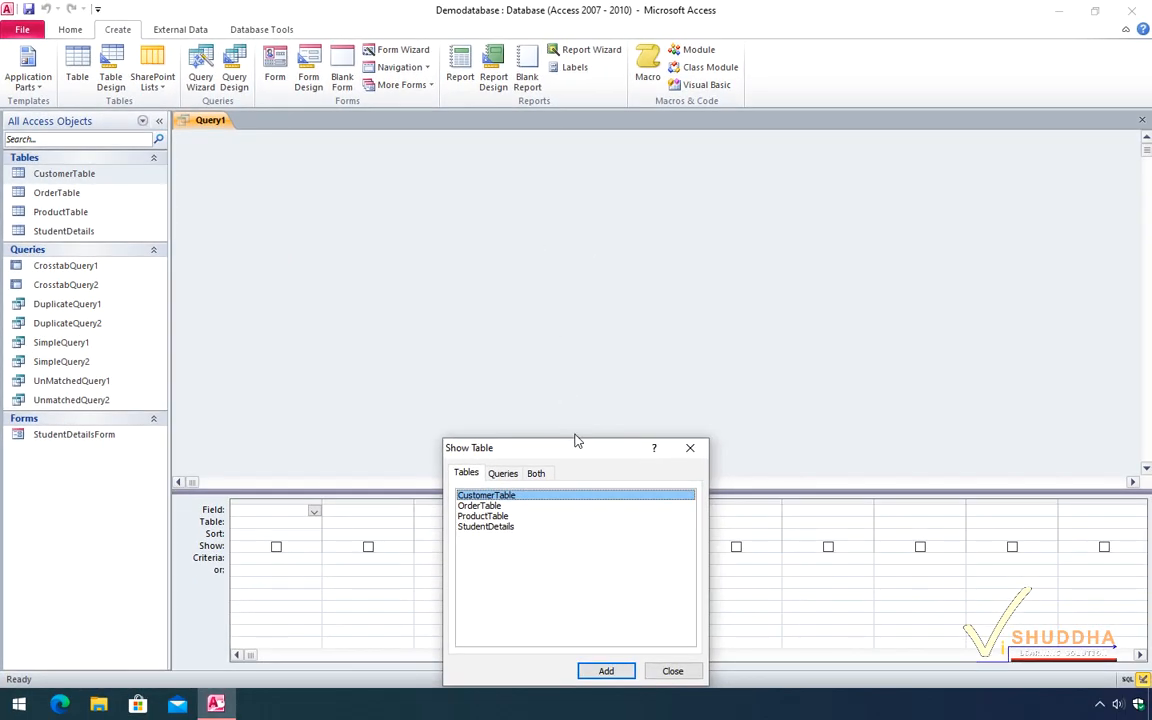
mouse_move(564, 205)
left_mouse_down()
mouse_move(566, 221)
mouse_move(566, 201)
left_mouse_up()
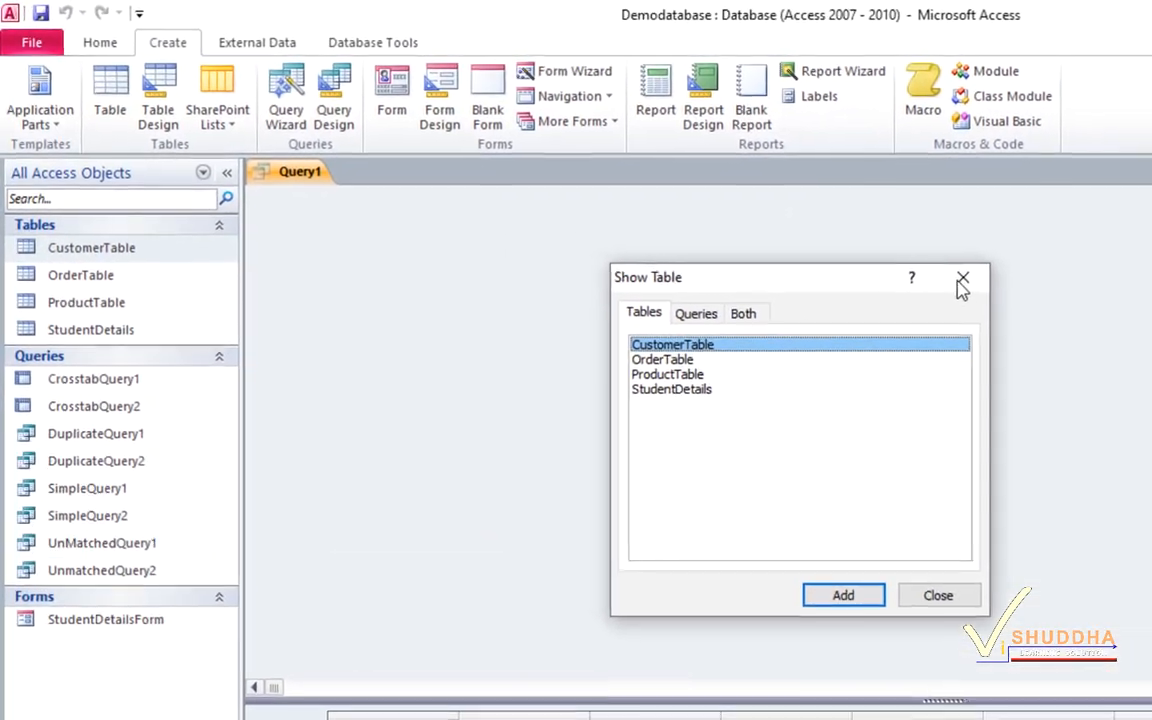
left_click(937, 270)
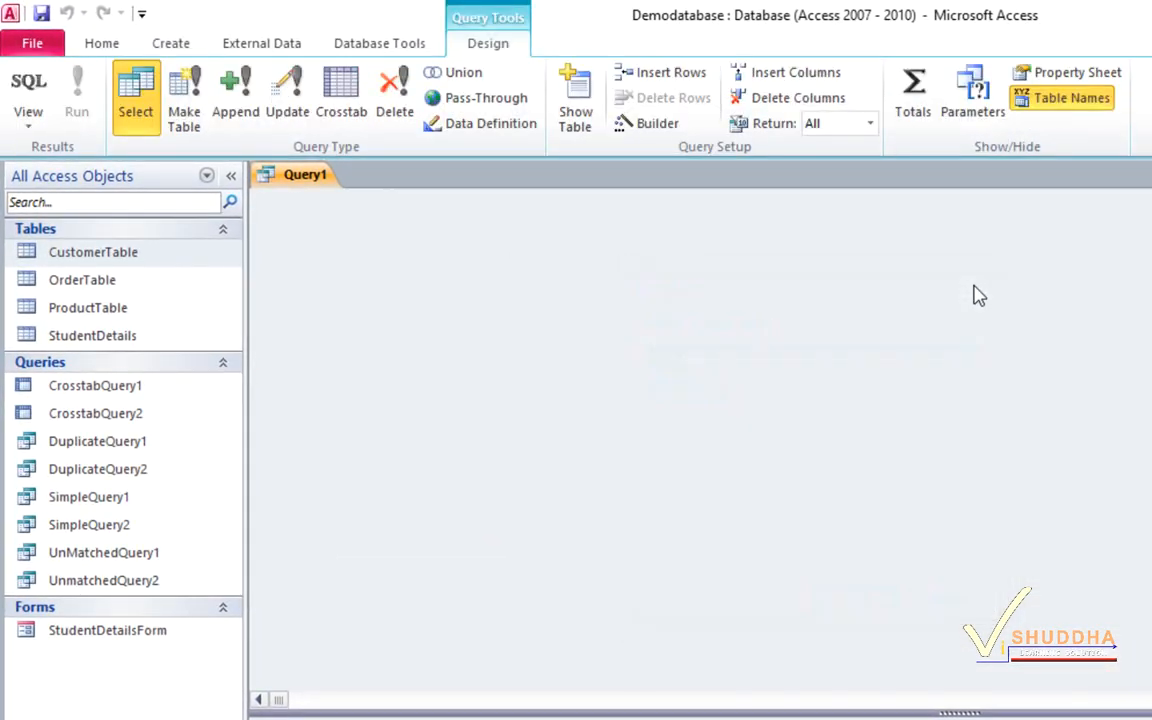
left_click(577, 97)
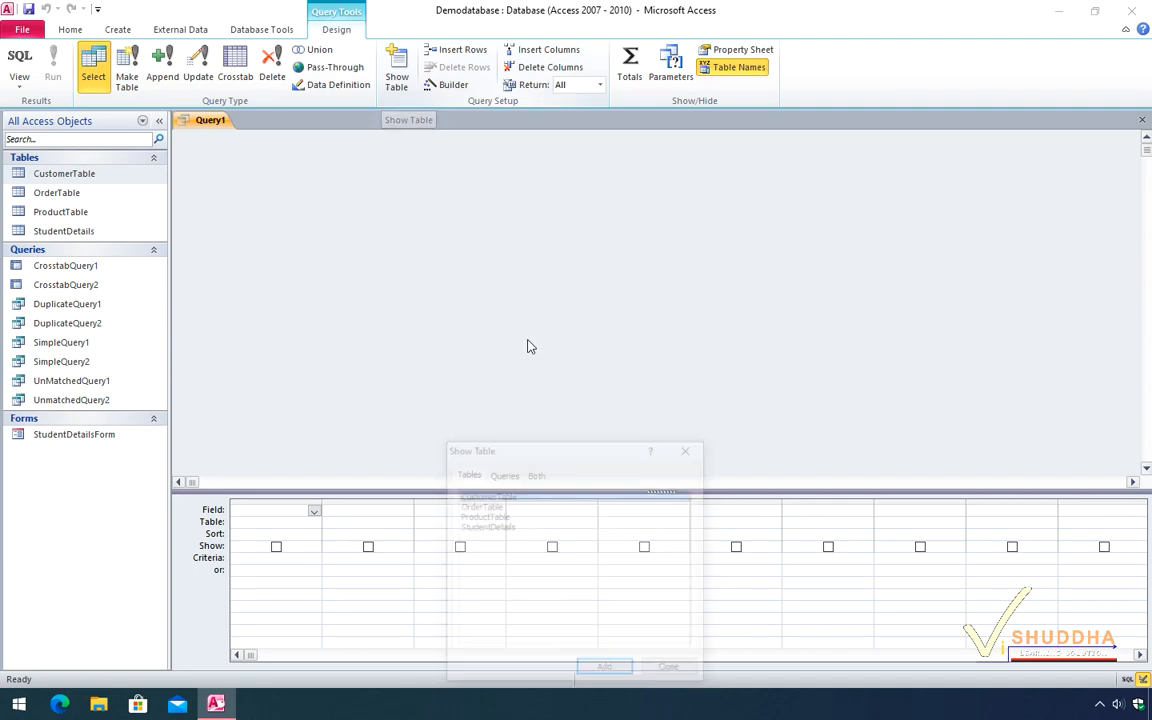
Step: Add the StudentDetails, OrderTable and CustomerTable tables to the query design
left_click_drag(567, 446, 584, 171)
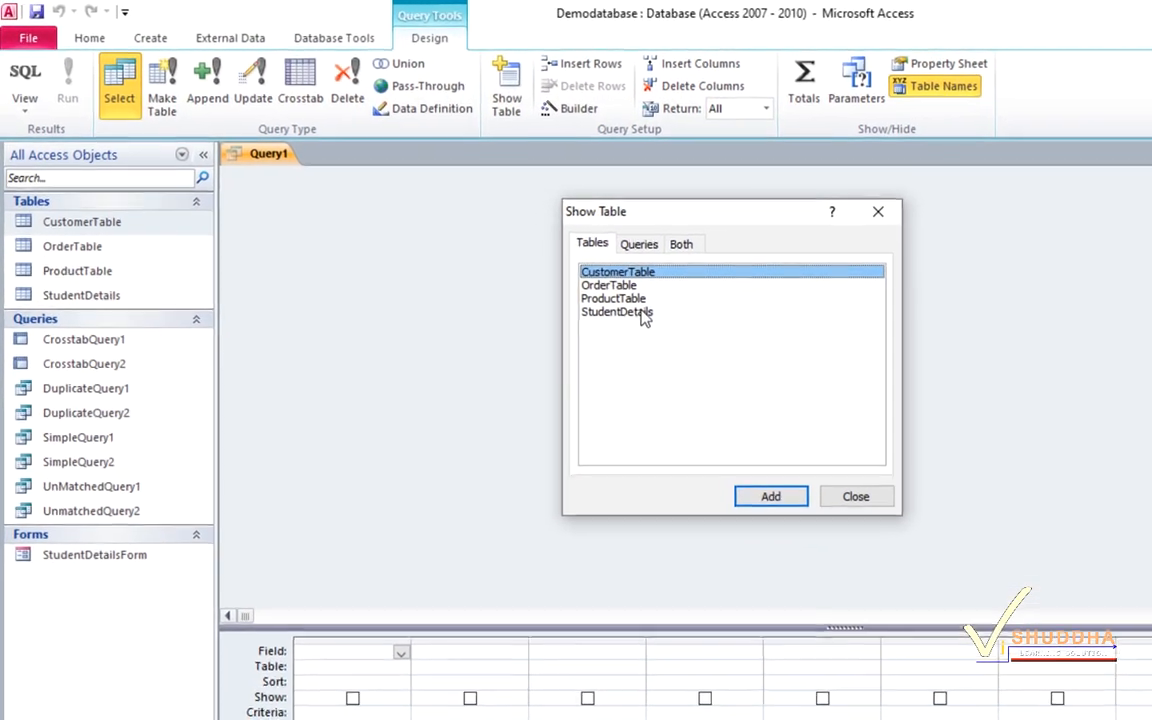
left_click(630, 312)
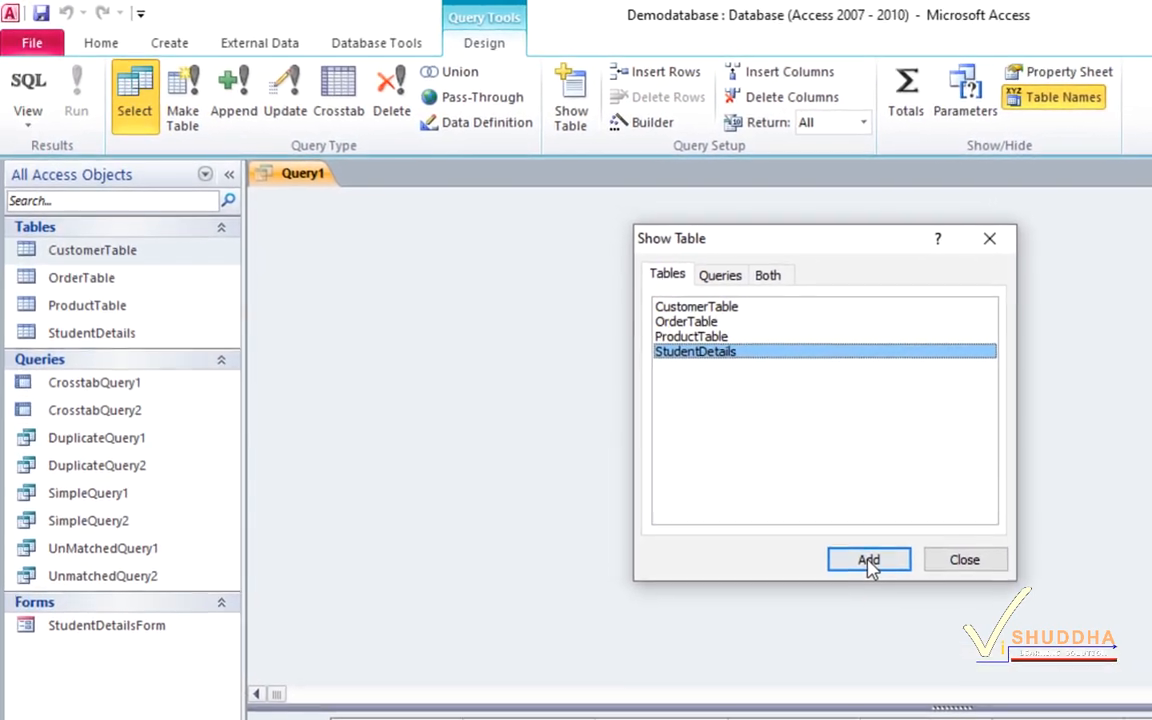
left_click(875, 565)
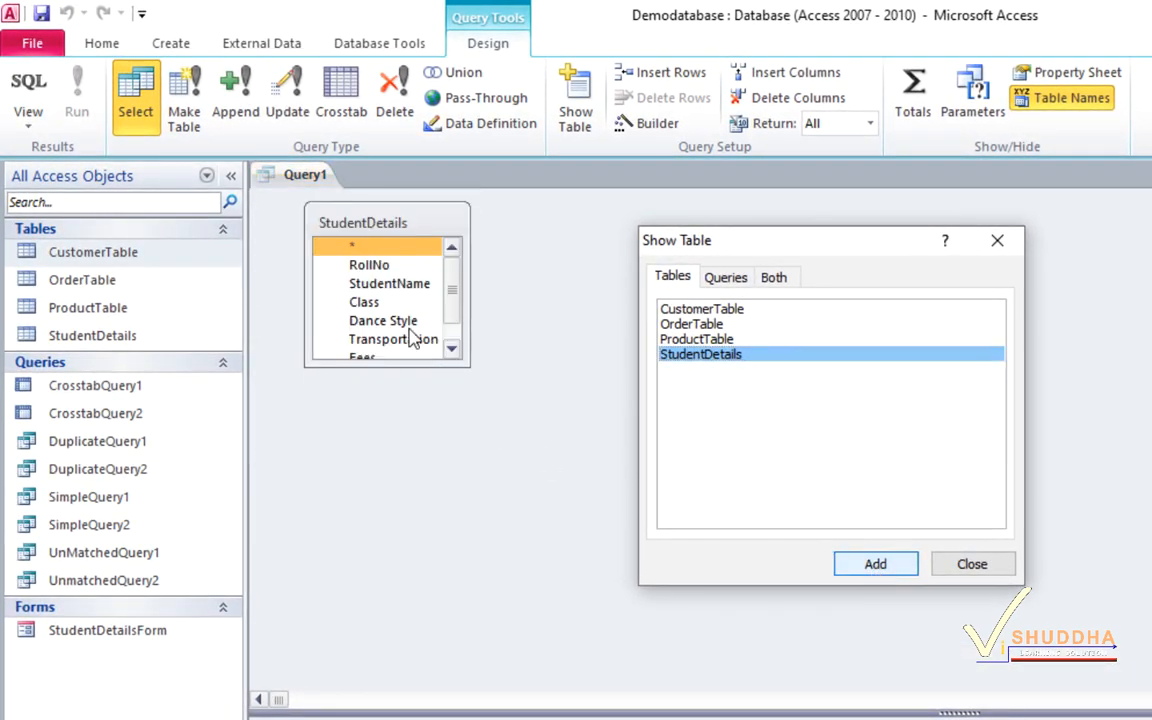
left_click(694, 325)
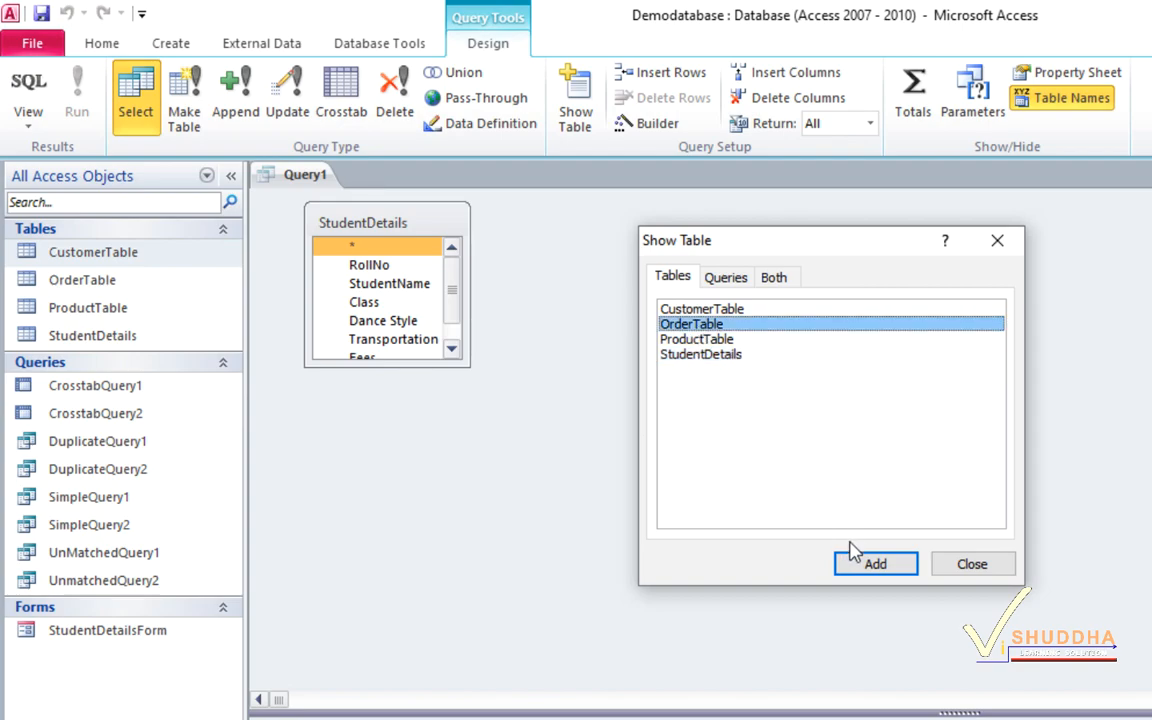
left_click(866, 563)
left_click(912, 566)
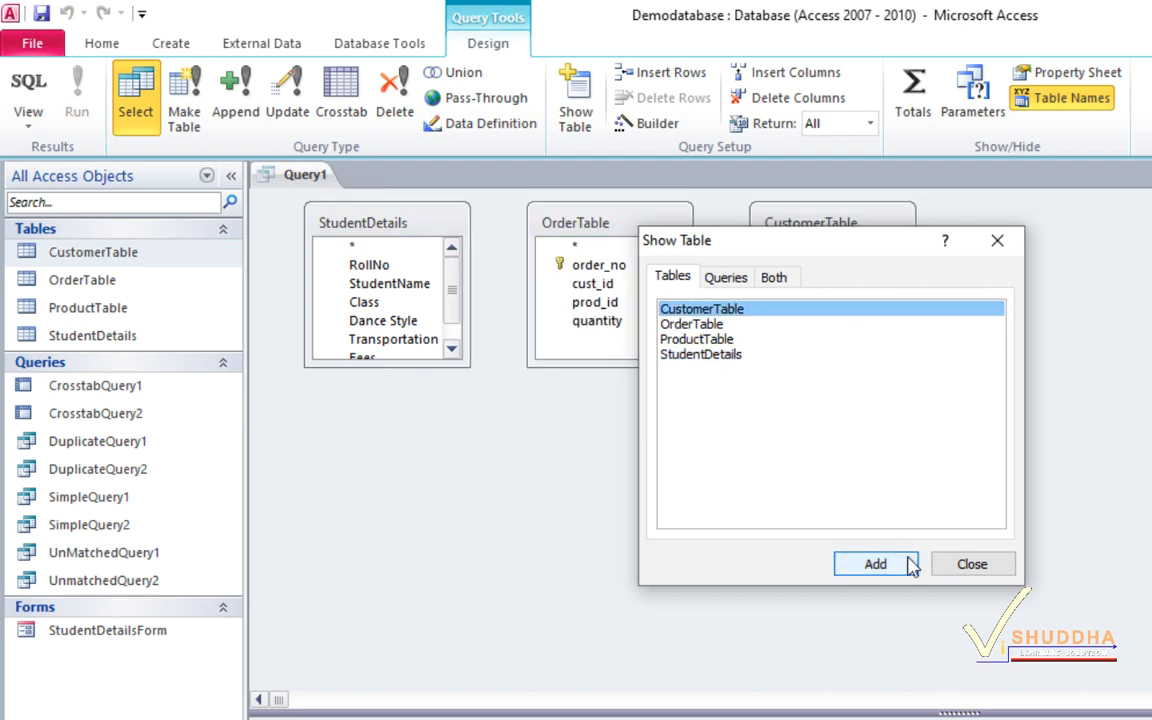
Step: Dismiss the Show Table dialog, enlarge the StudentDetails box to show all its fields, and space out the three table boxes
left_click(971, 565)
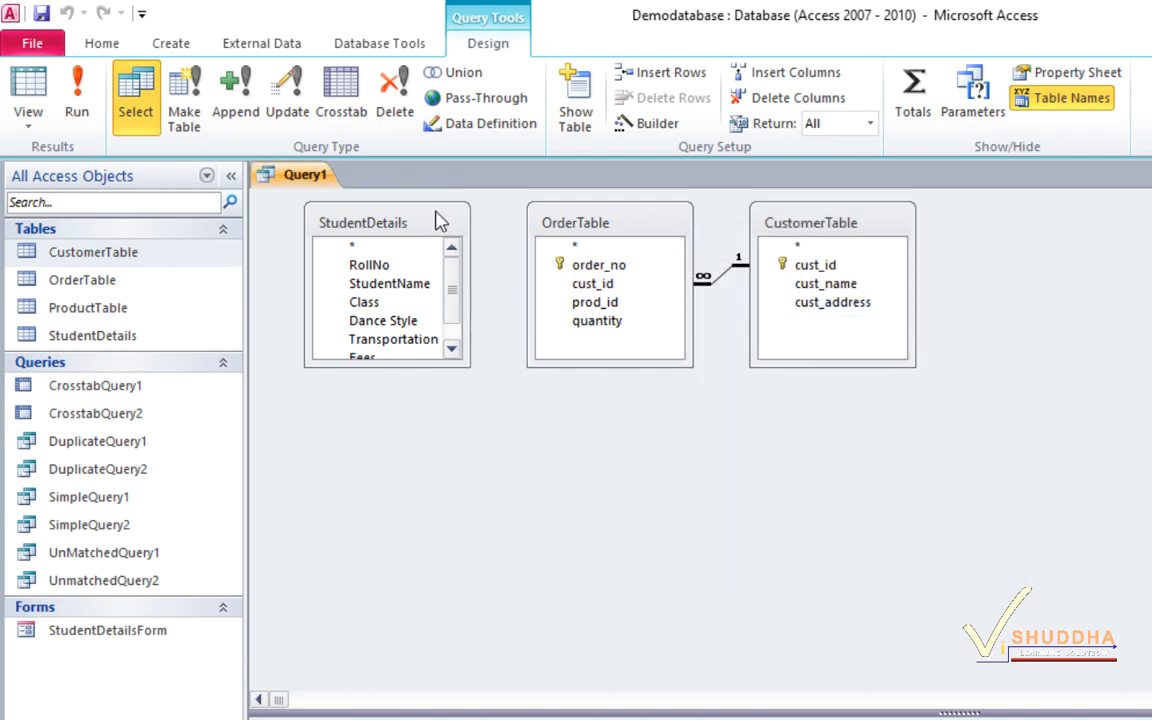
mouse_move(435, 222)
left_mouse_down()
mouse_move(430, 245)
mouse_move(420, 240)
left_mouse_up()
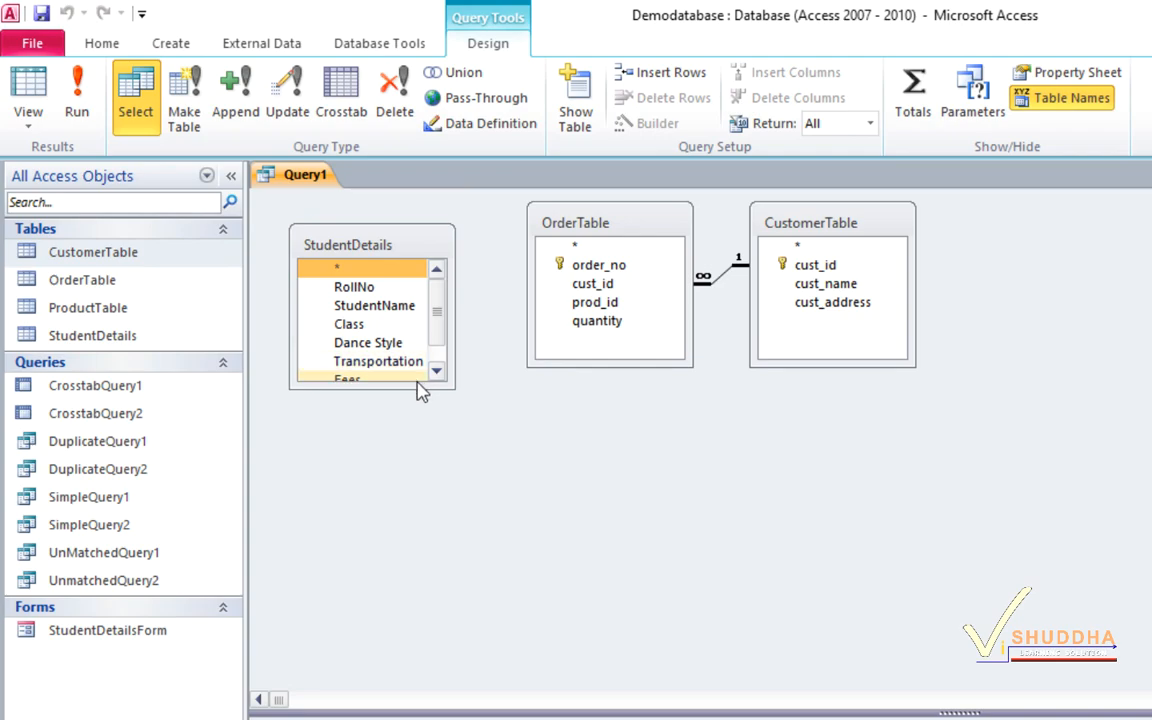
left_click_drag(447, 457, 447, 457)
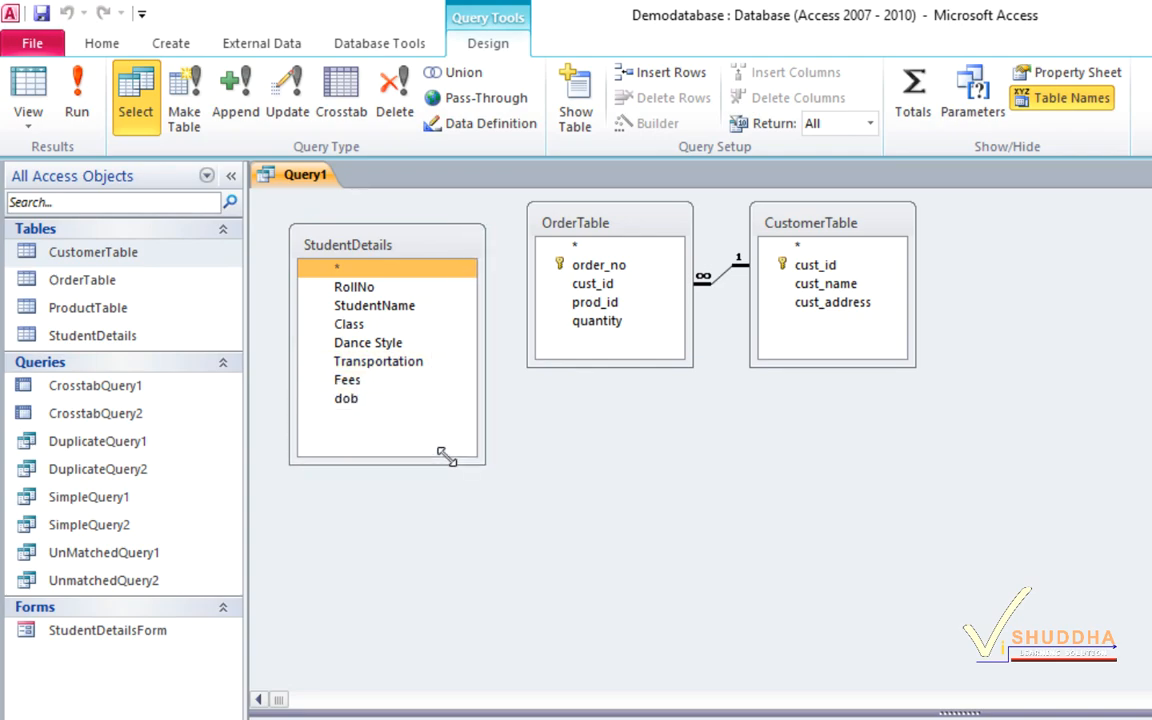
left_click_drag(657, 226, 677, 279)
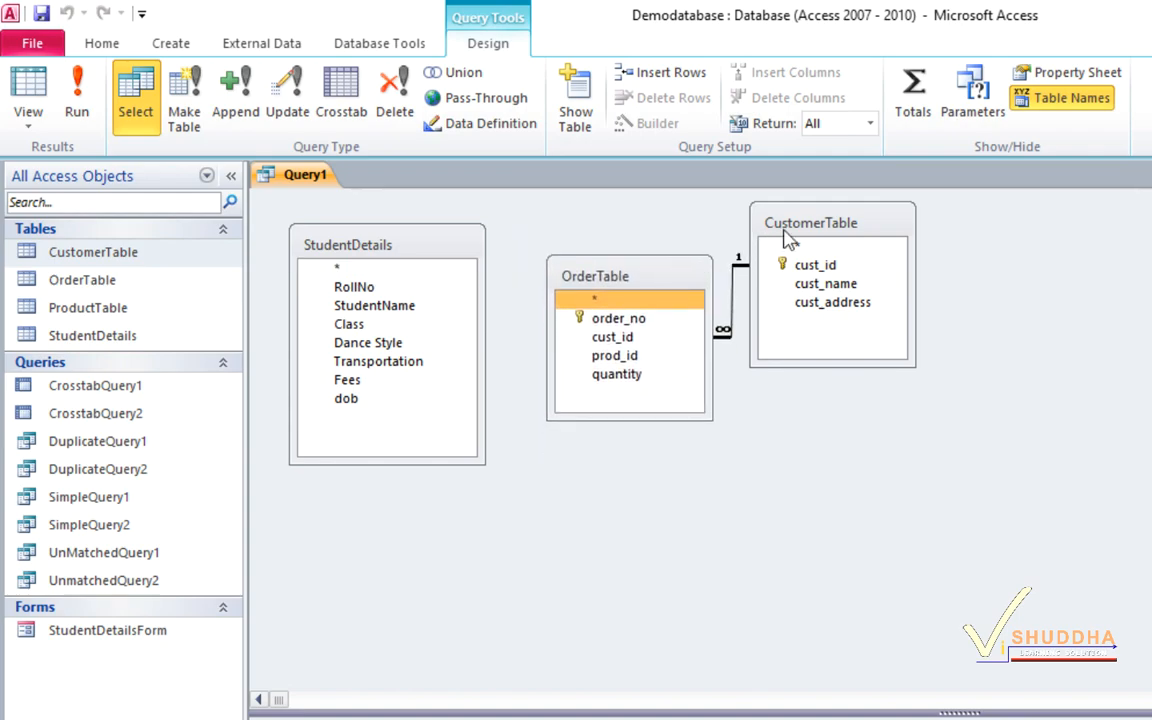
left_click_drag(870, 222, 906, 318)
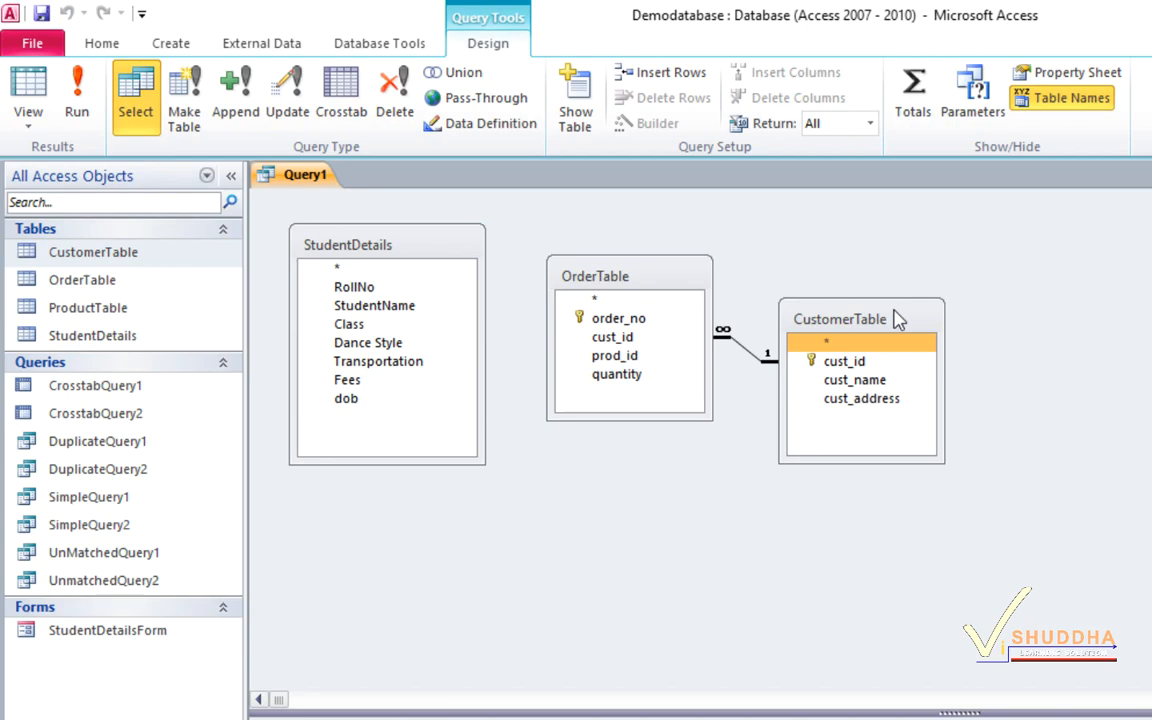
Step: Remove CustomerTable and OrderTable from the query design
key("Delete")
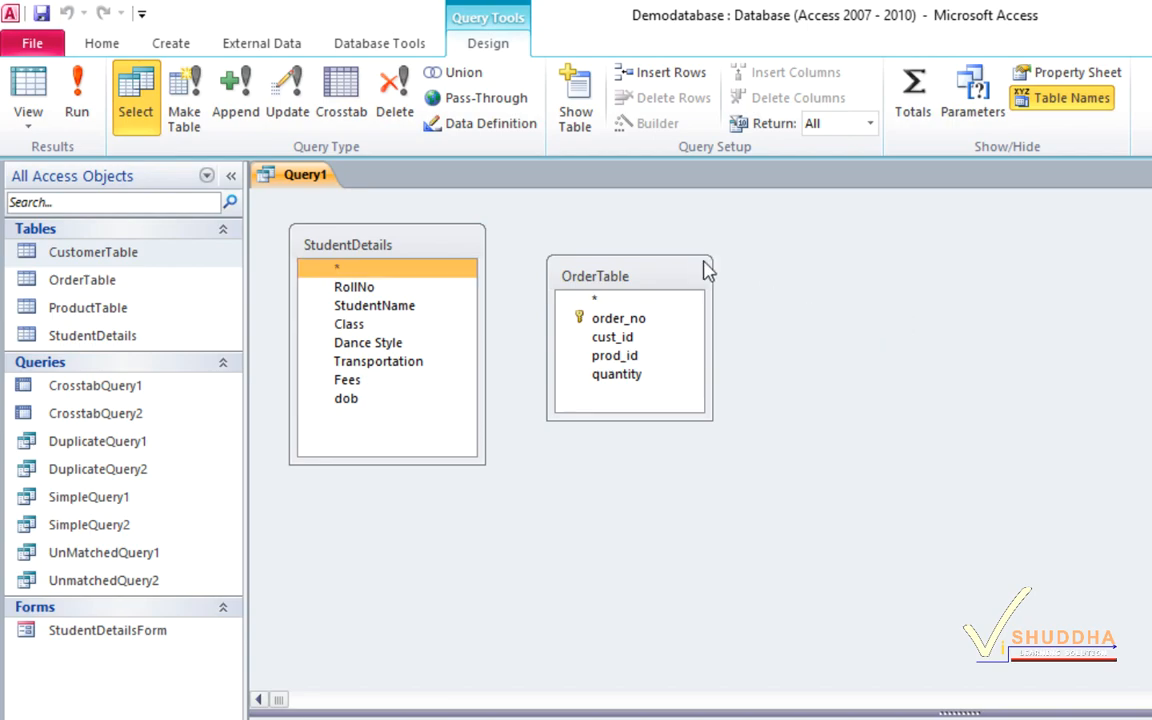
left_click(667, 283)
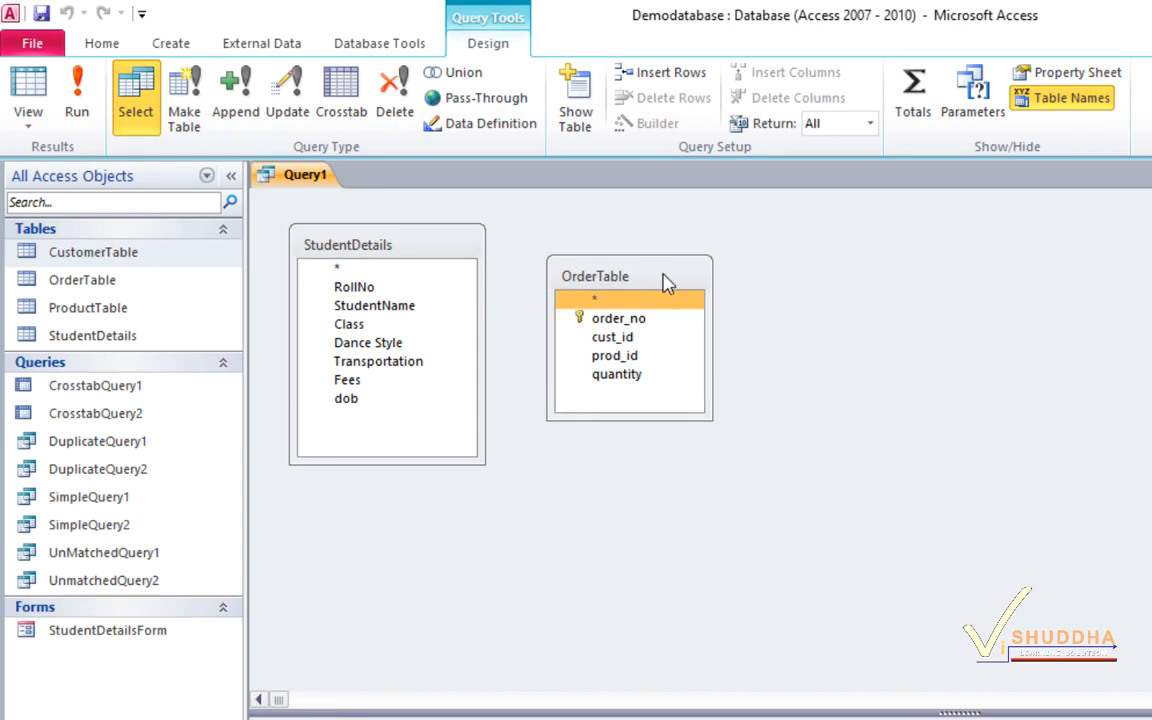
key("Delete")
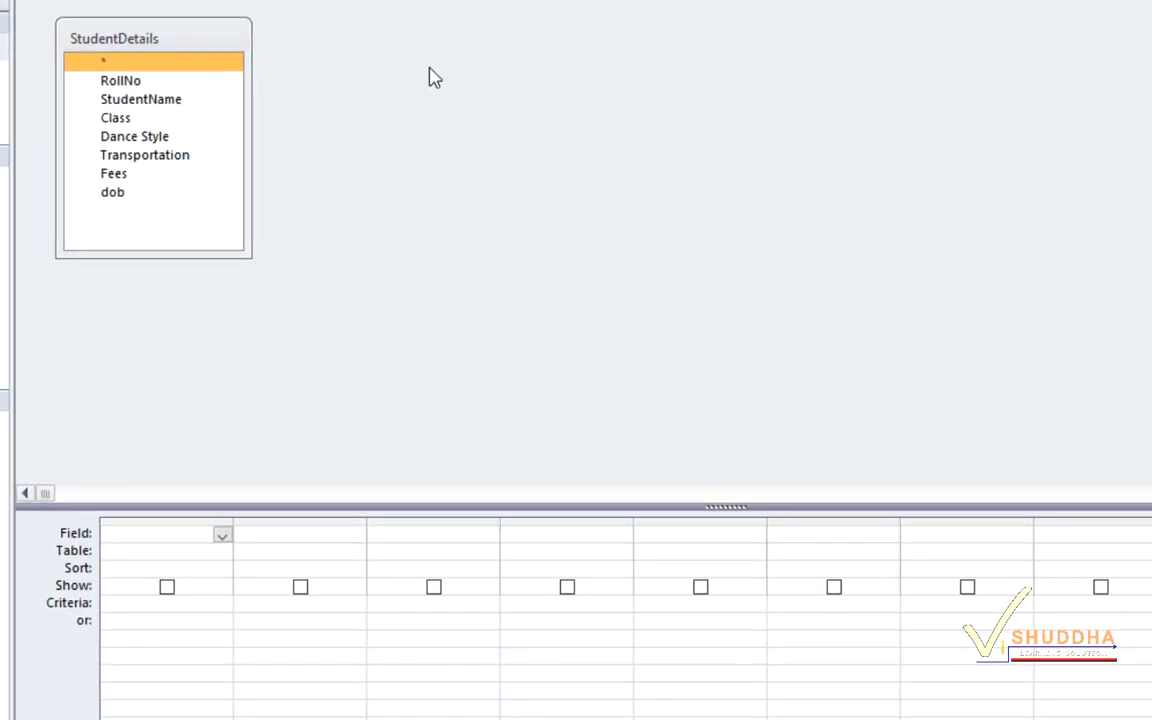
Step: Add the StudentName, Class, Dance Style, Transportation and Fees fields from StudentDetails to the query grid
double_click(184, 101)
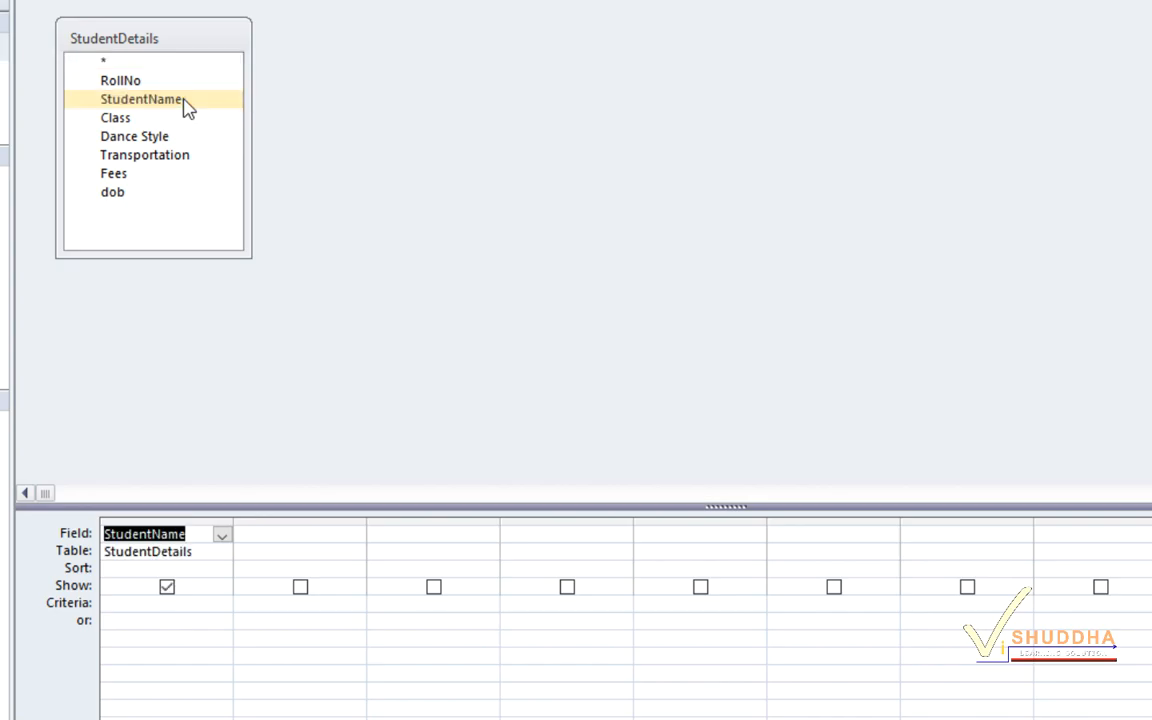
left_click(169, 530)
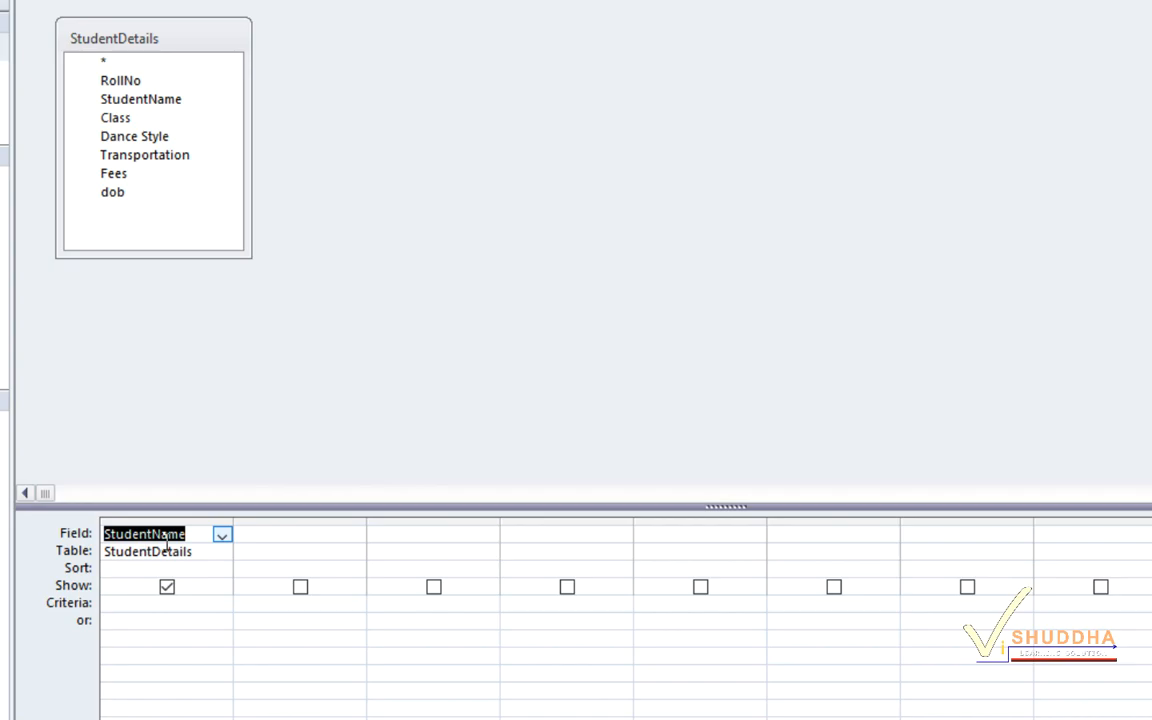
double_click(155, 124)
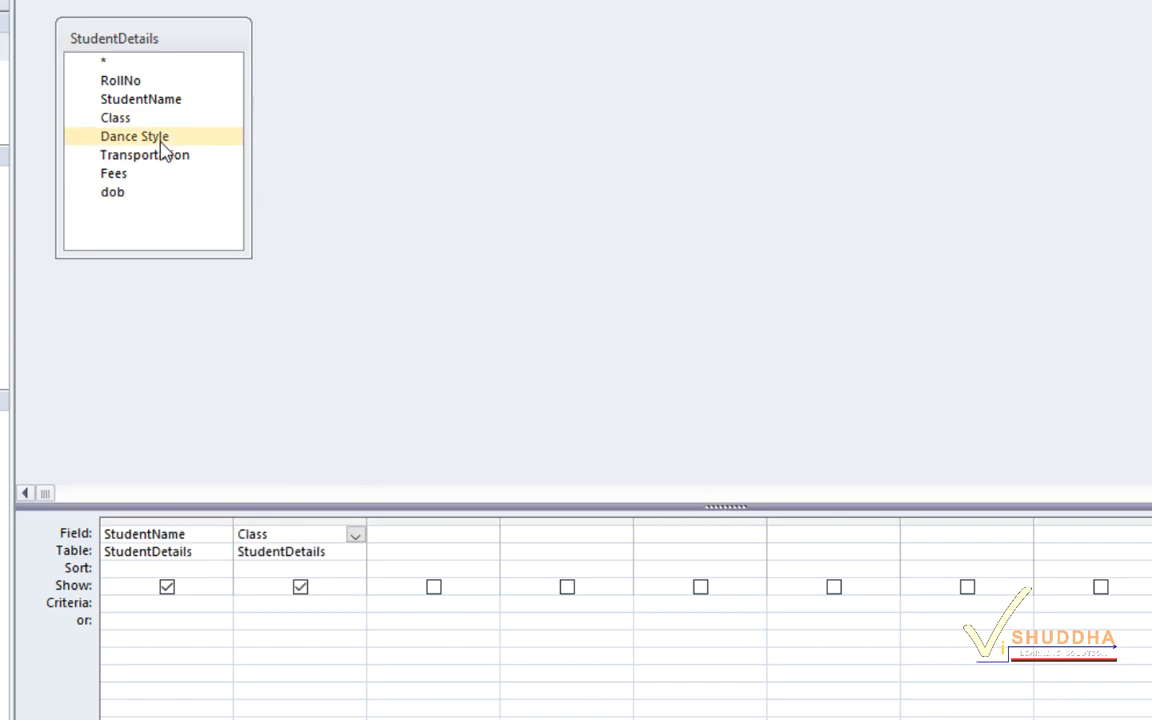
double_click(160, 142)
double_click(180, 157)
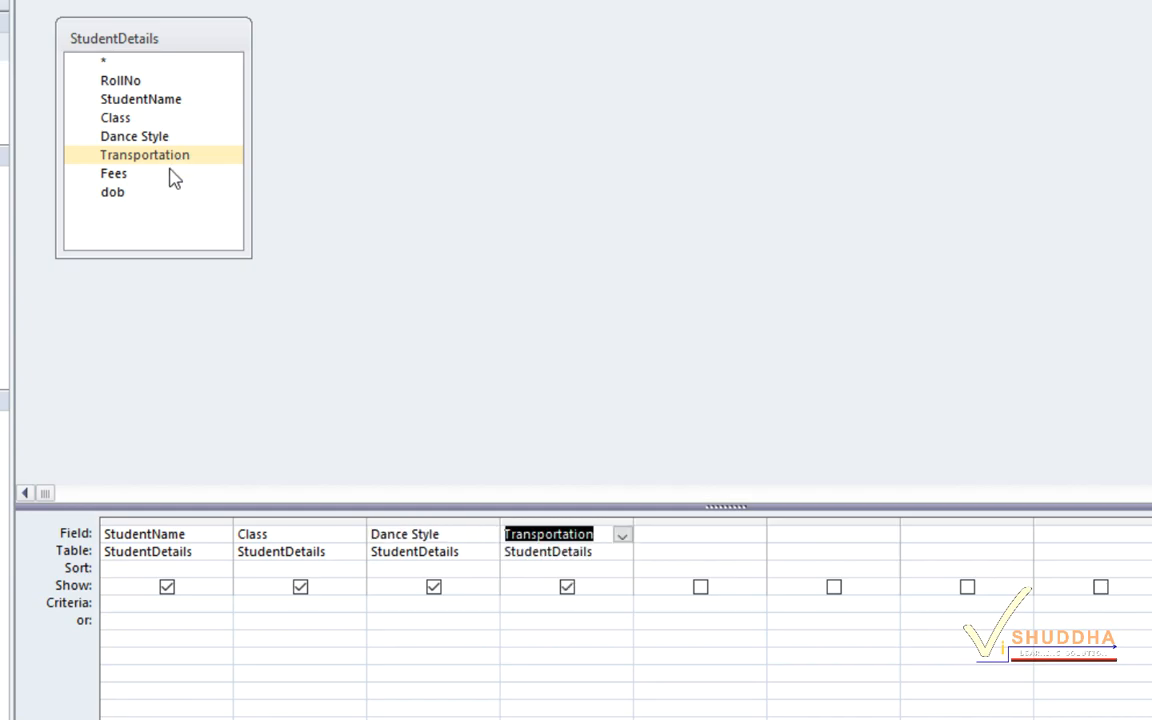
double_click(174, 176)
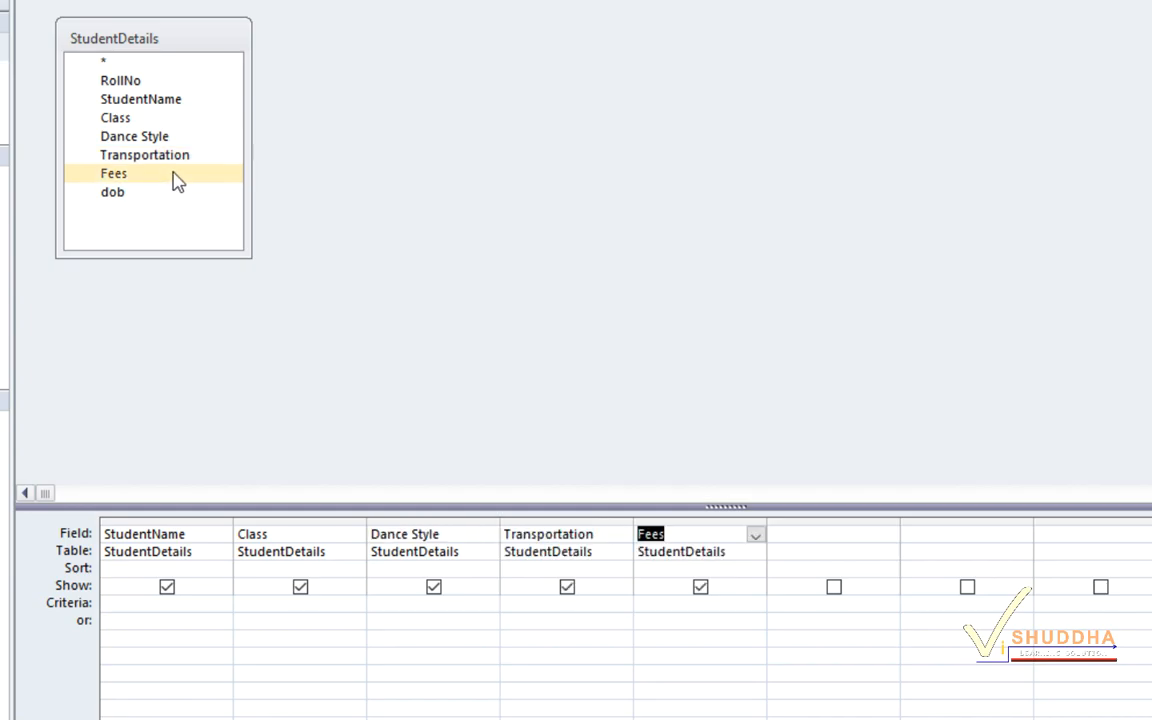
Step: Set the sixth grid column's table to StudentDetails and its field to dob
left_click(855, 553)
left_click(888, 554)
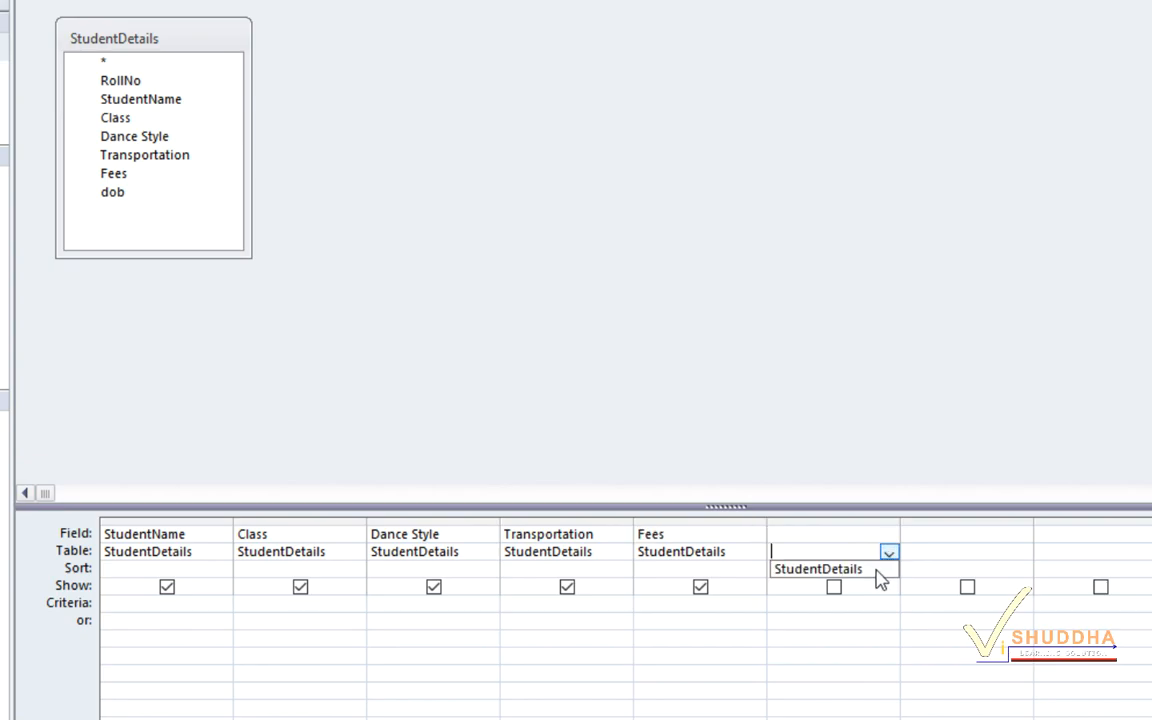
left_click(872, 570)
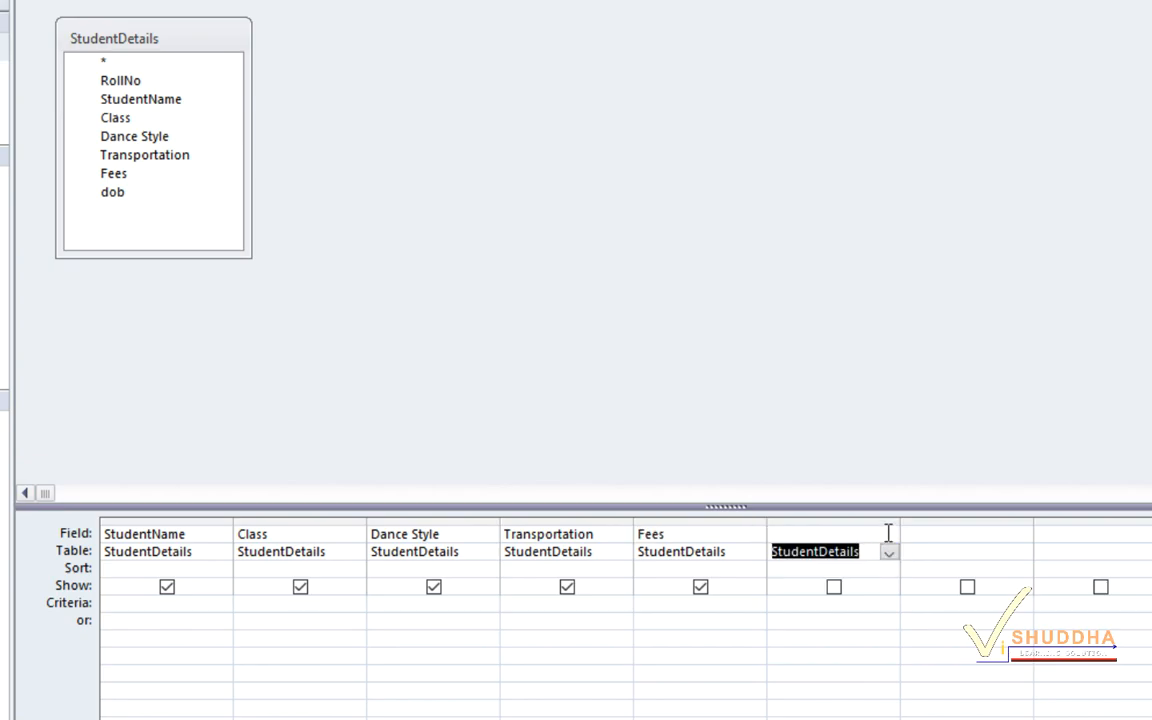
left_click(889, 537)
left_click(888, 536)
left_click(888, 536)
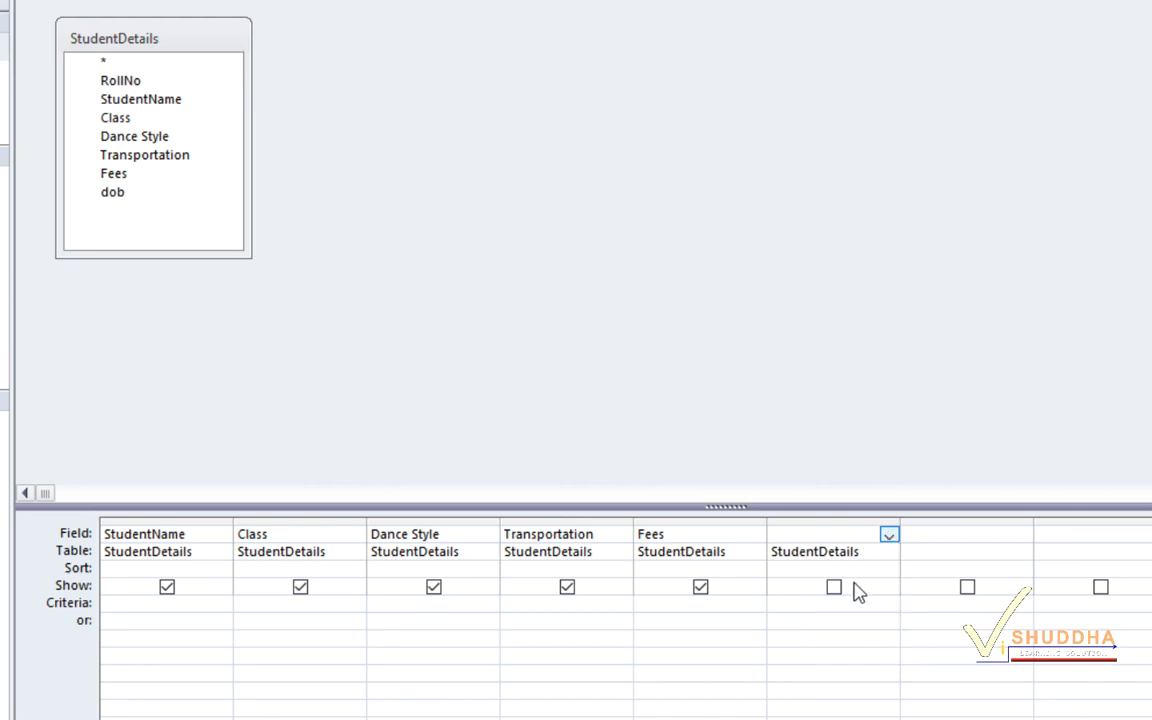
left_click(839, 666)
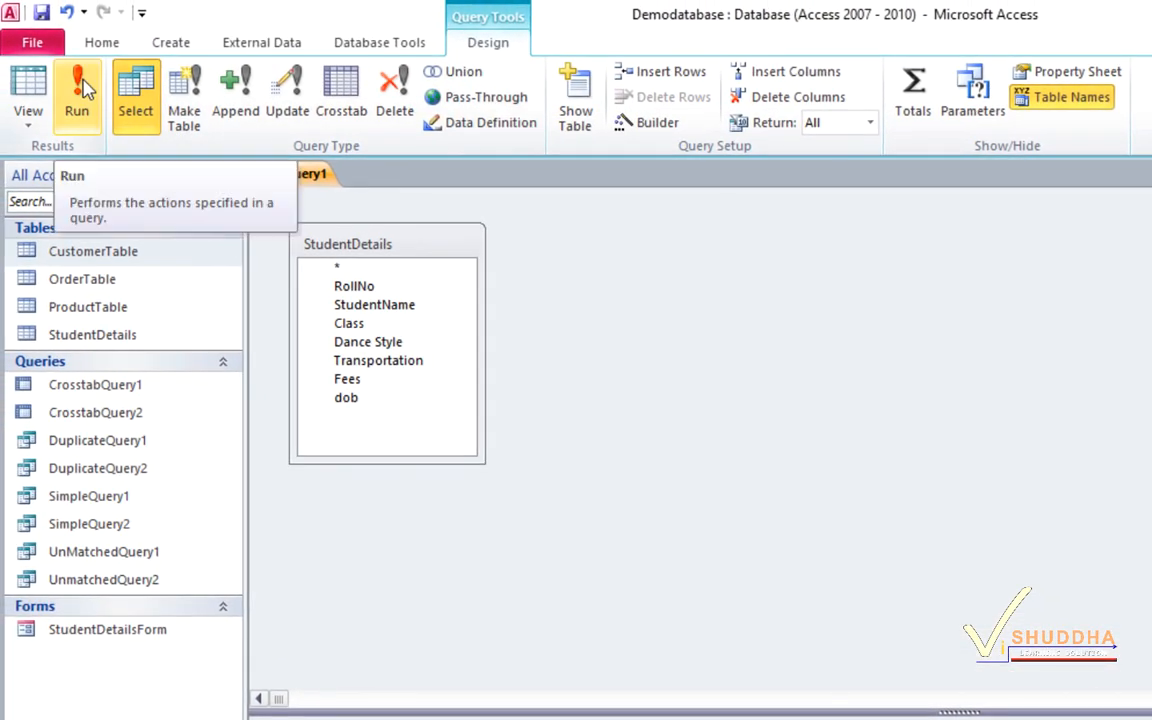
Step: Run the query to view its records, and return to Design view
left_click(78, 95)
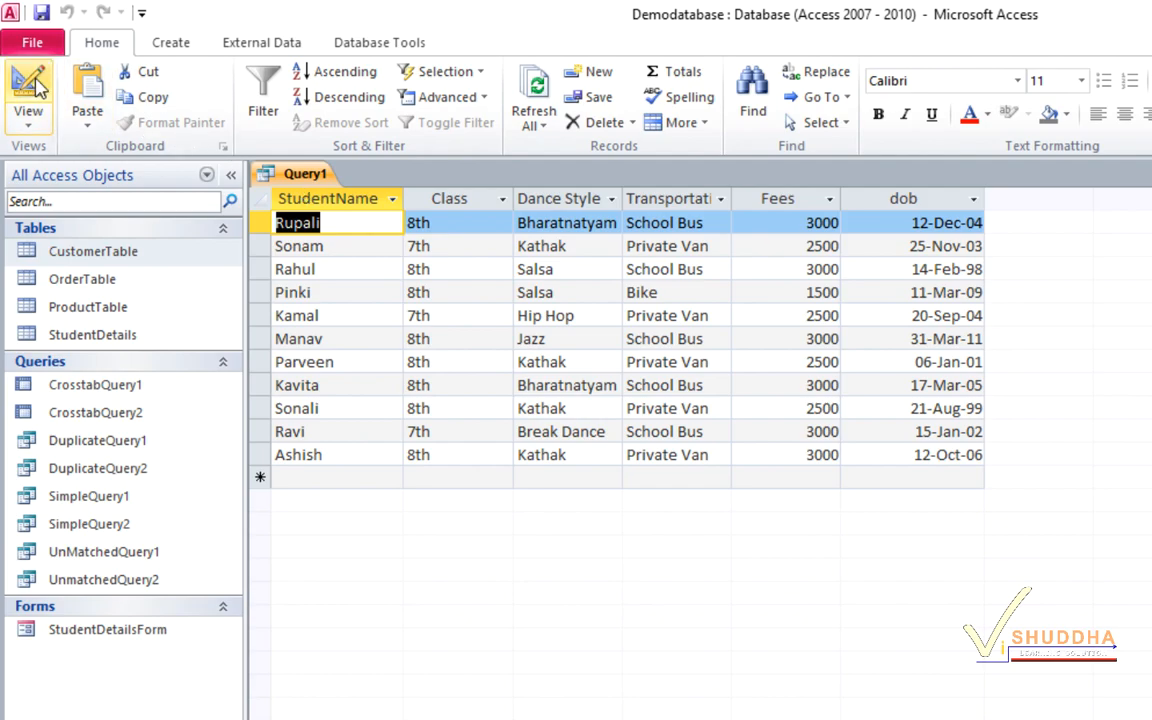
left_click(30, 133)
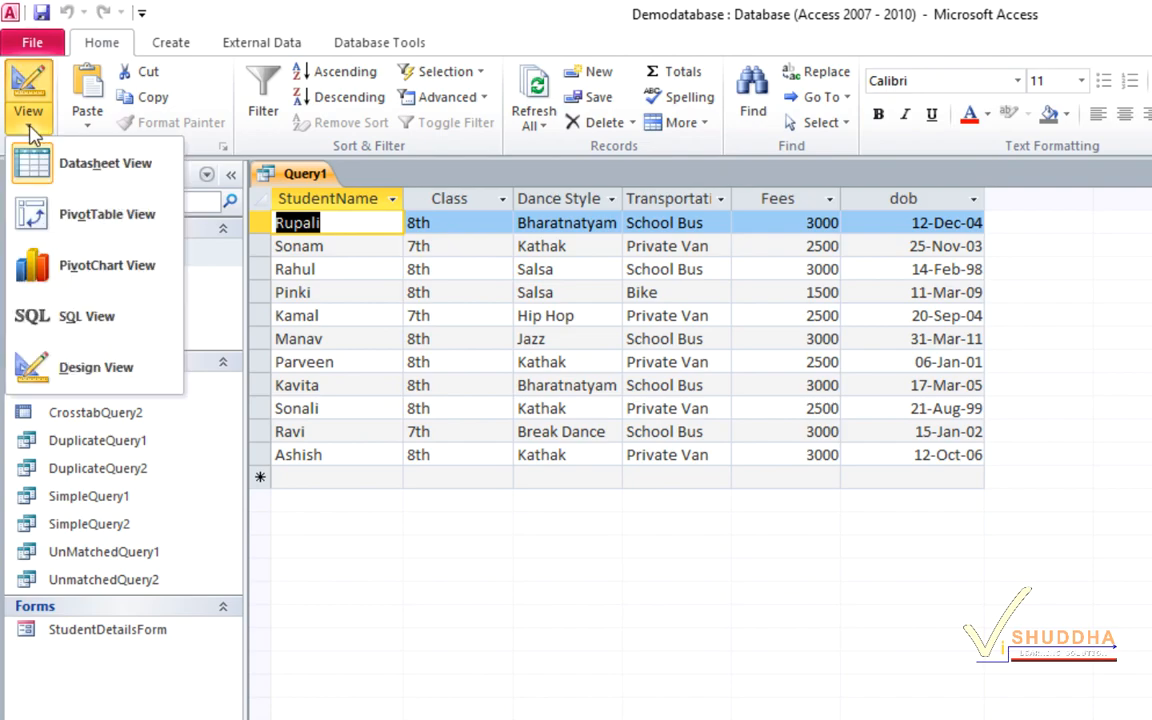
left_click(88, 368)
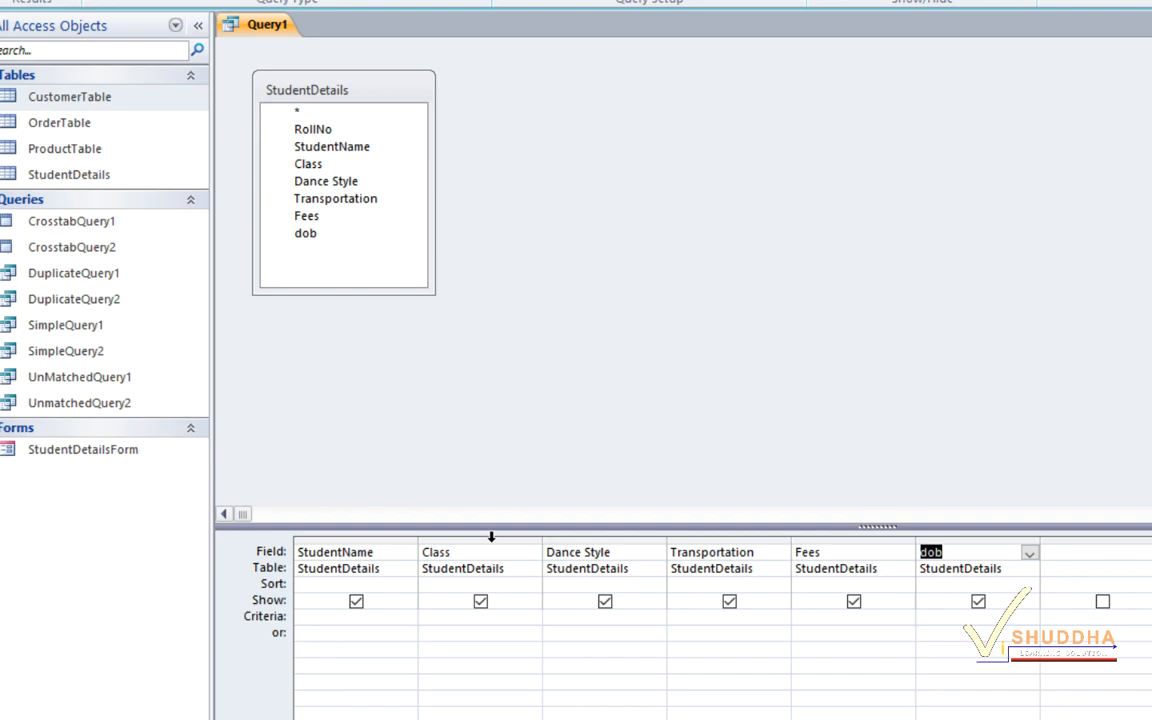
Step: Move the Class column ahead of StudentName, run the query to check the column order, and return to Design view
left_click(491, 537)
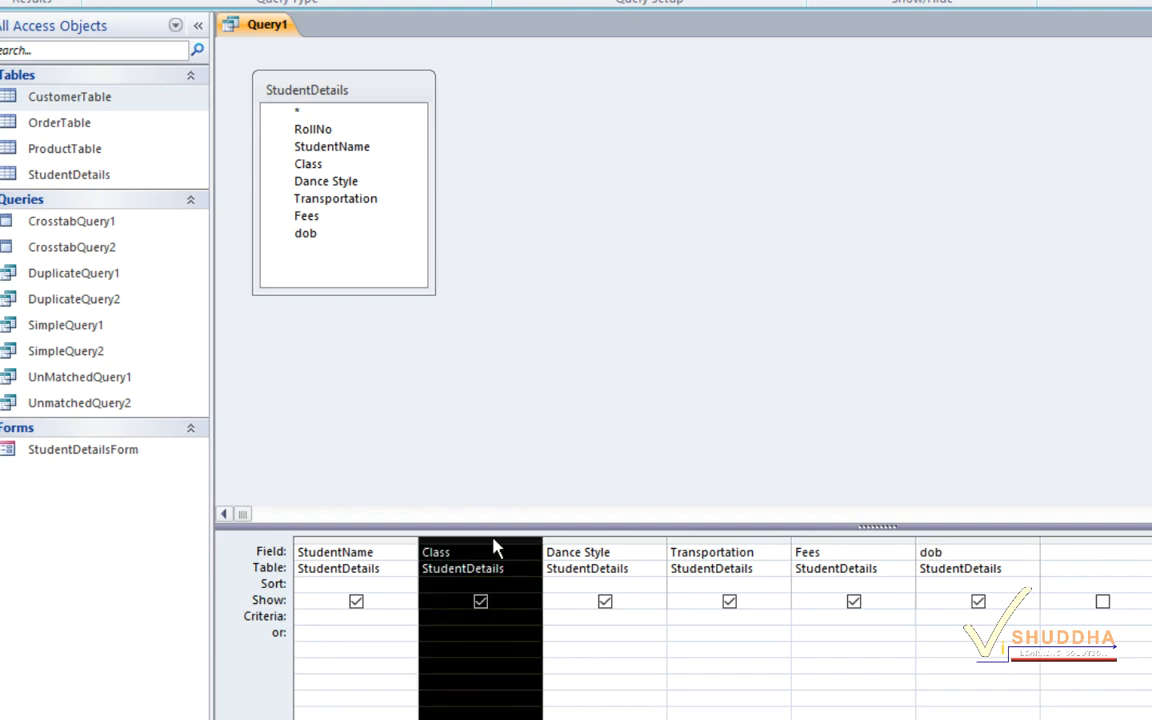
left_click_drag(494, 548, 321, 550)
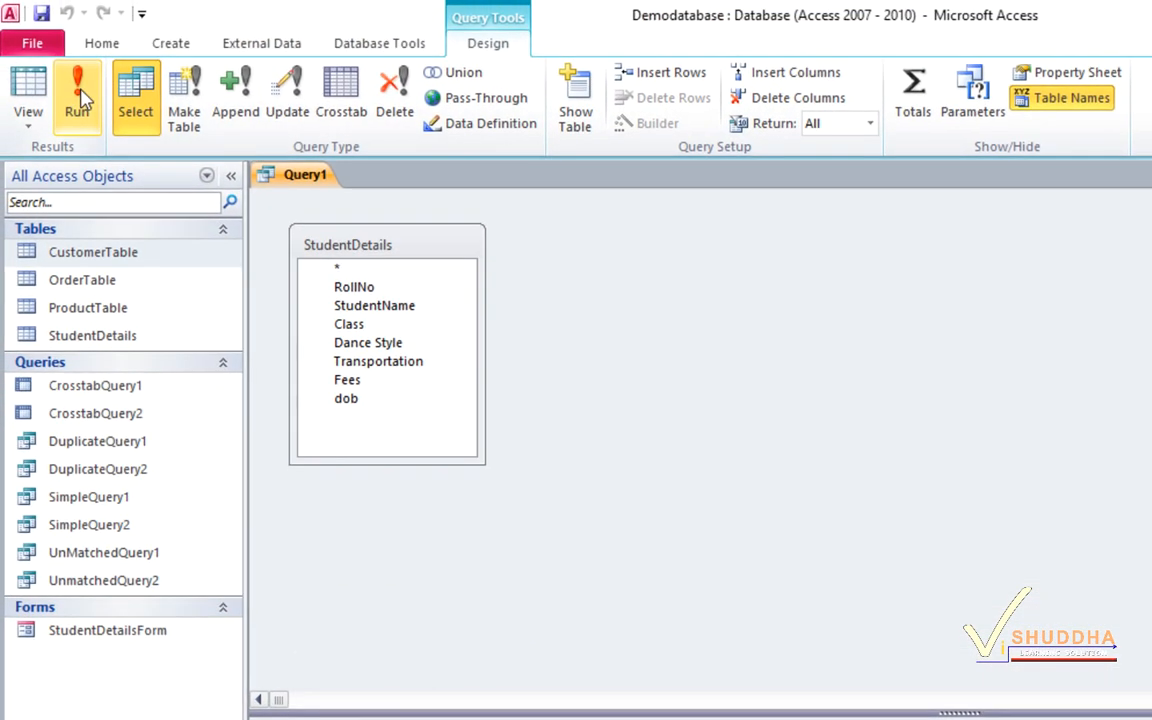
left_click(72, 50)
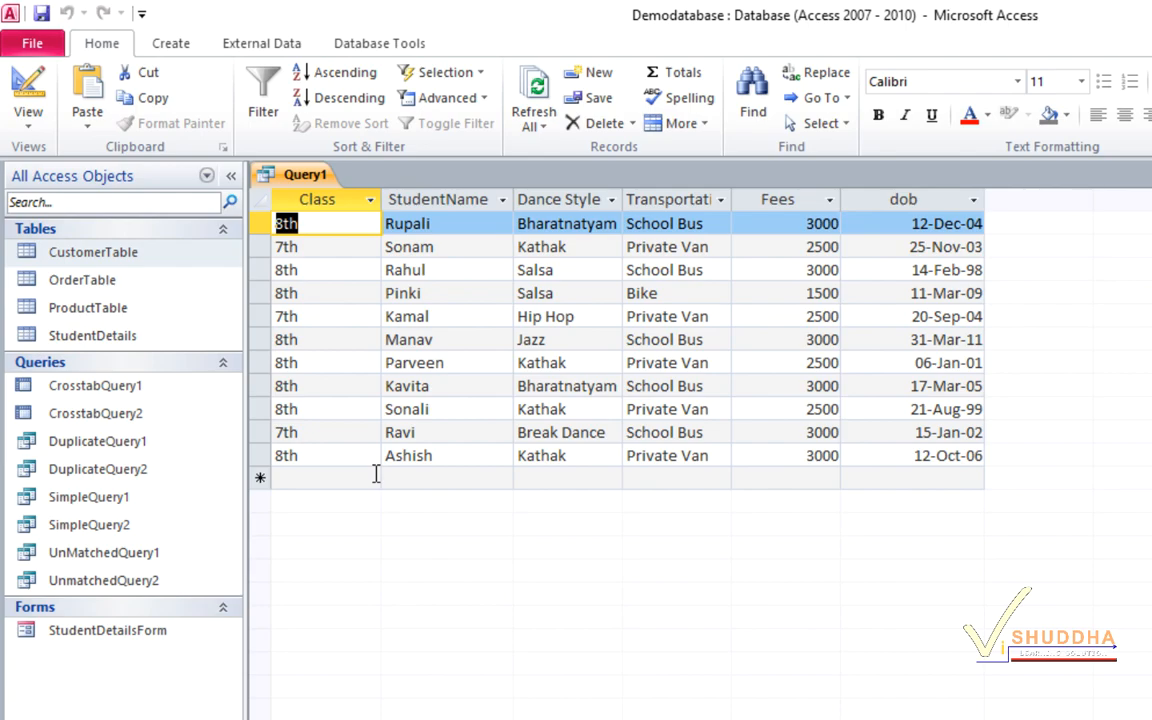
left_click(30, 88)
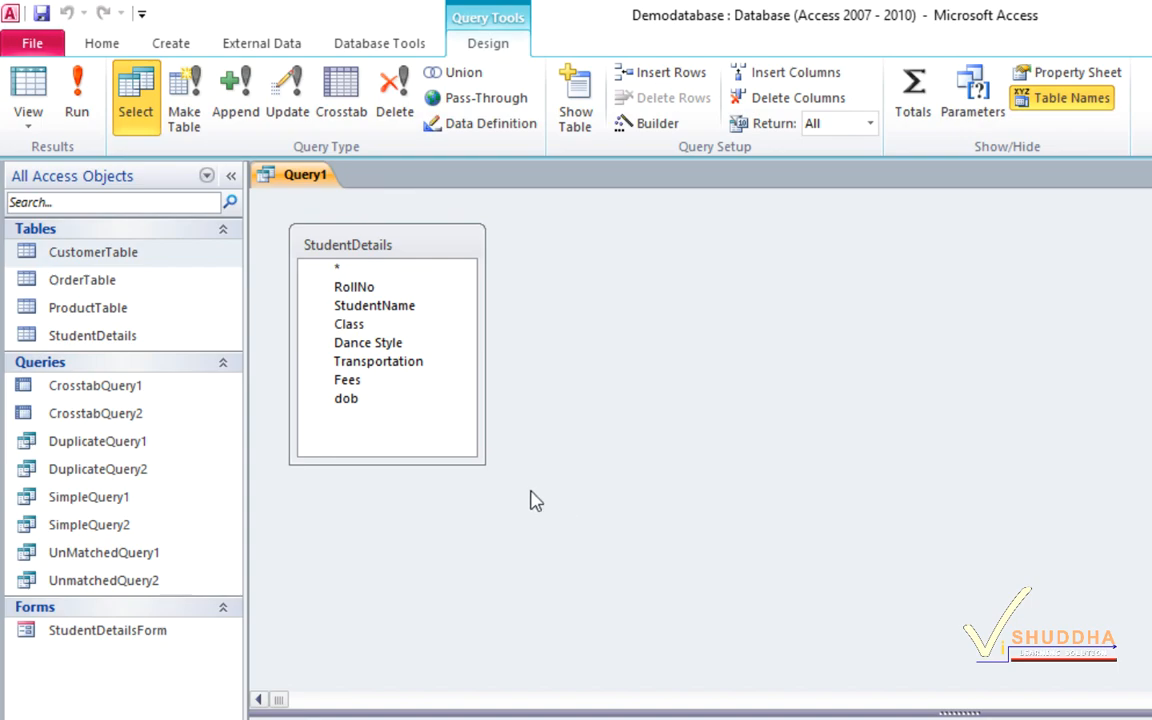
Step: Save the query as QueryDesign1
left_click(43, 14)
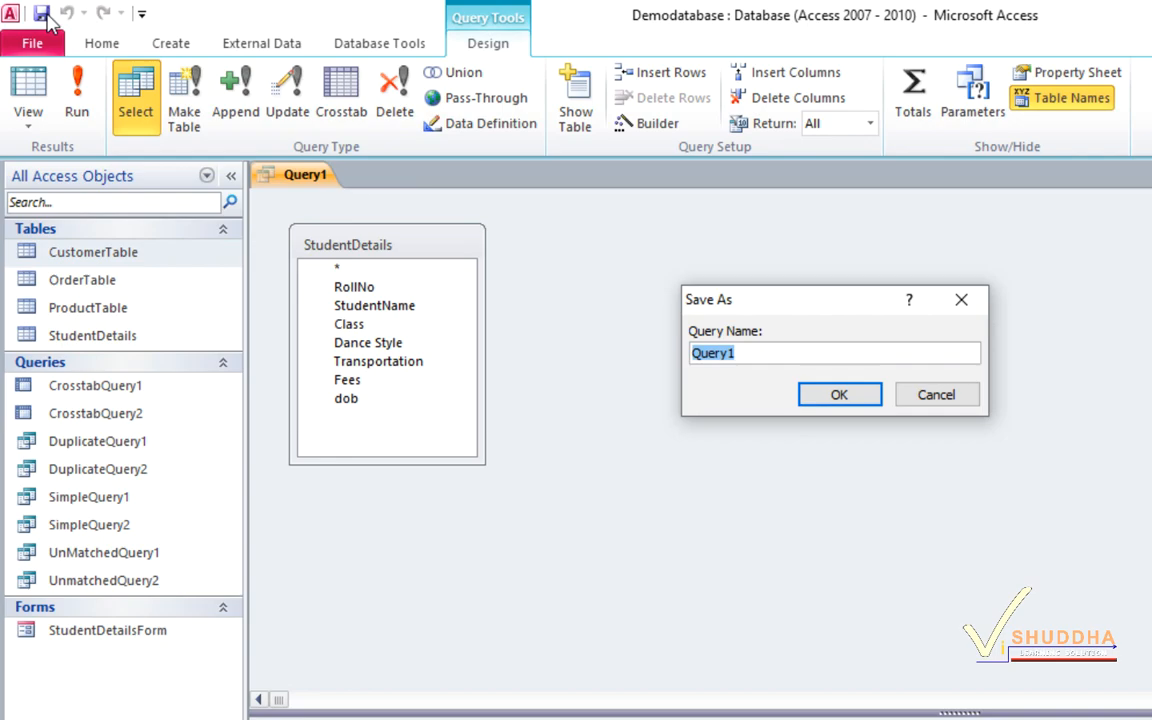
type("QueryDesign1")
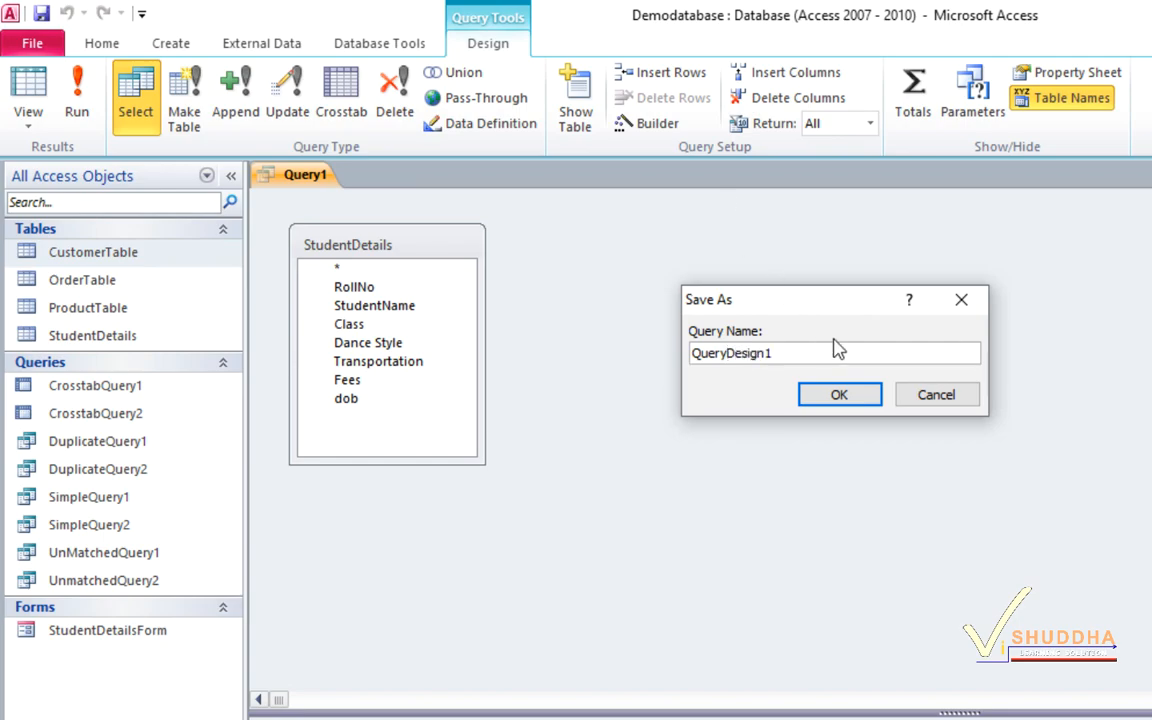
left_click(840, 395)
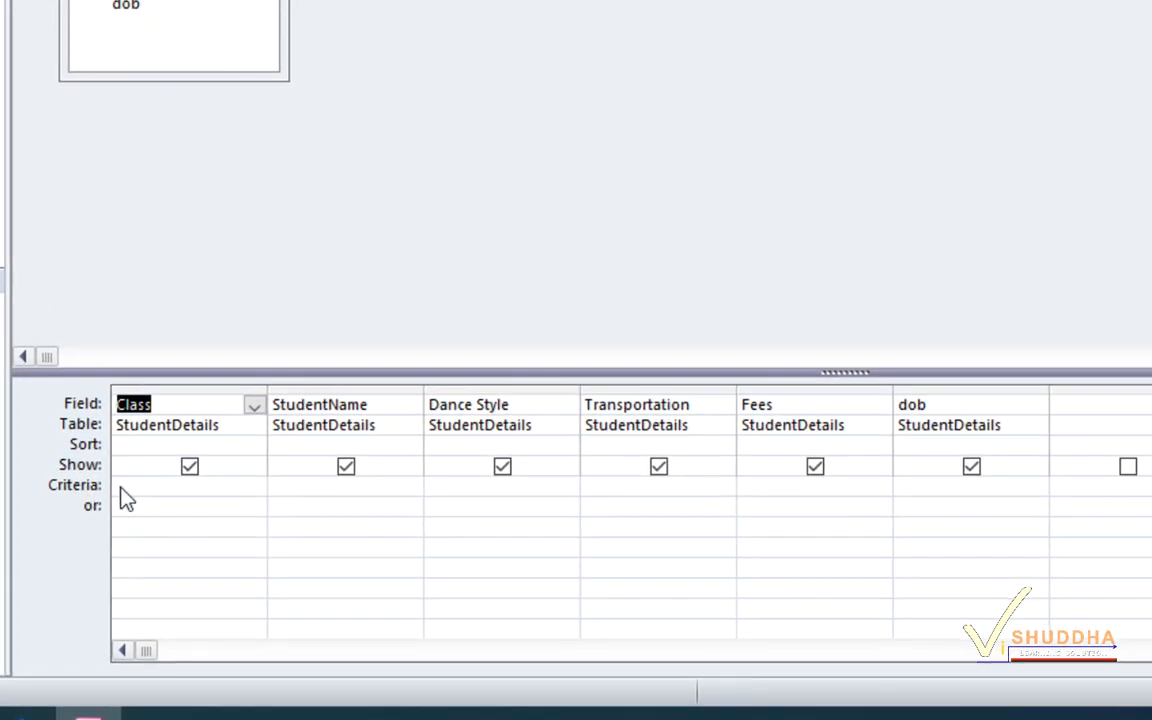
Step: Set the StudentName criterion to an existing student's first name, run the query, and return to Design view
left_click(301, 488)
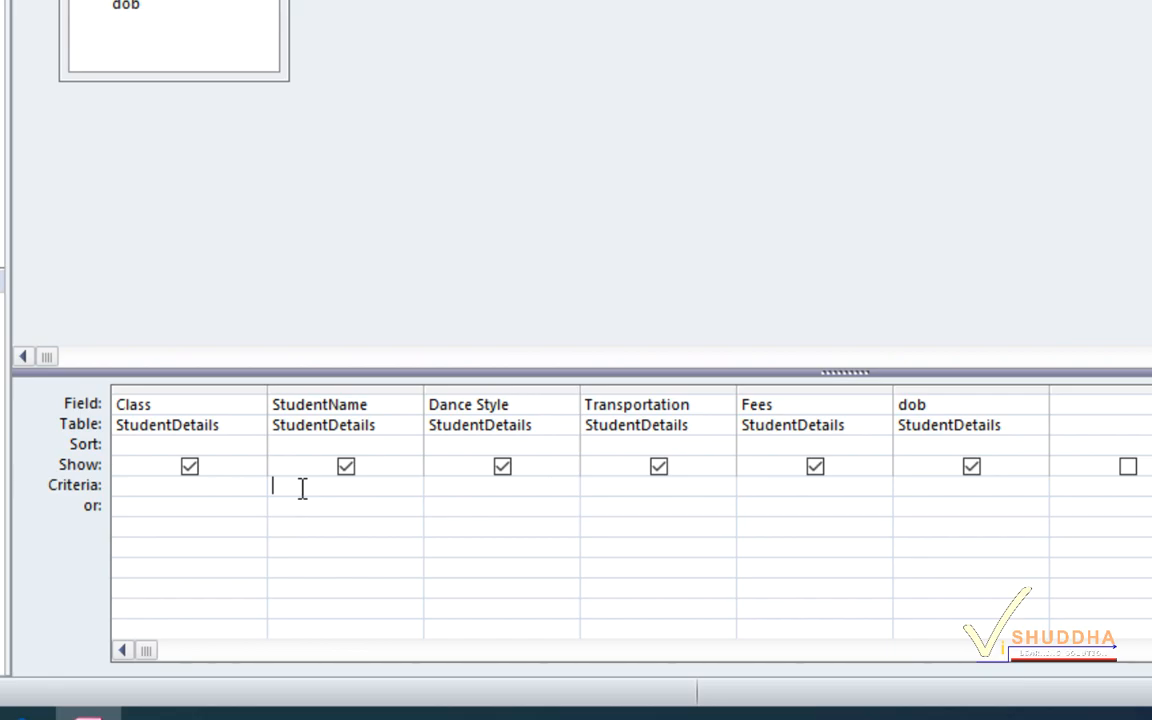
type("Rahul")
key("Tab")
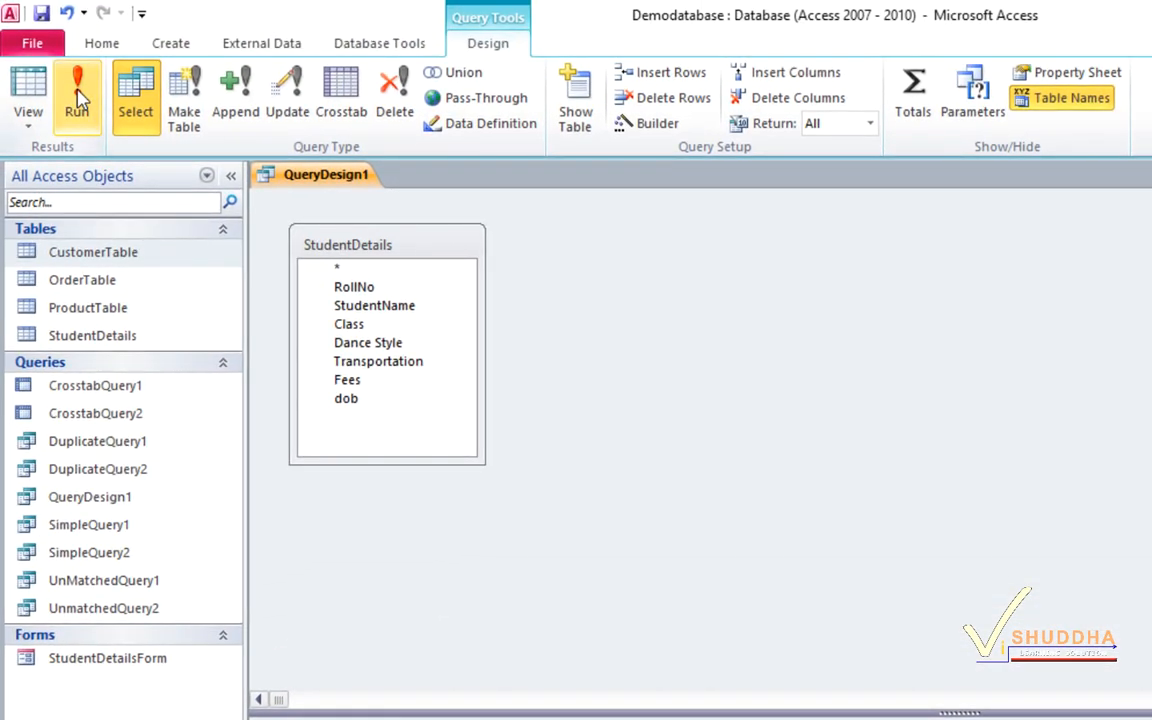
left_click(80, 100)
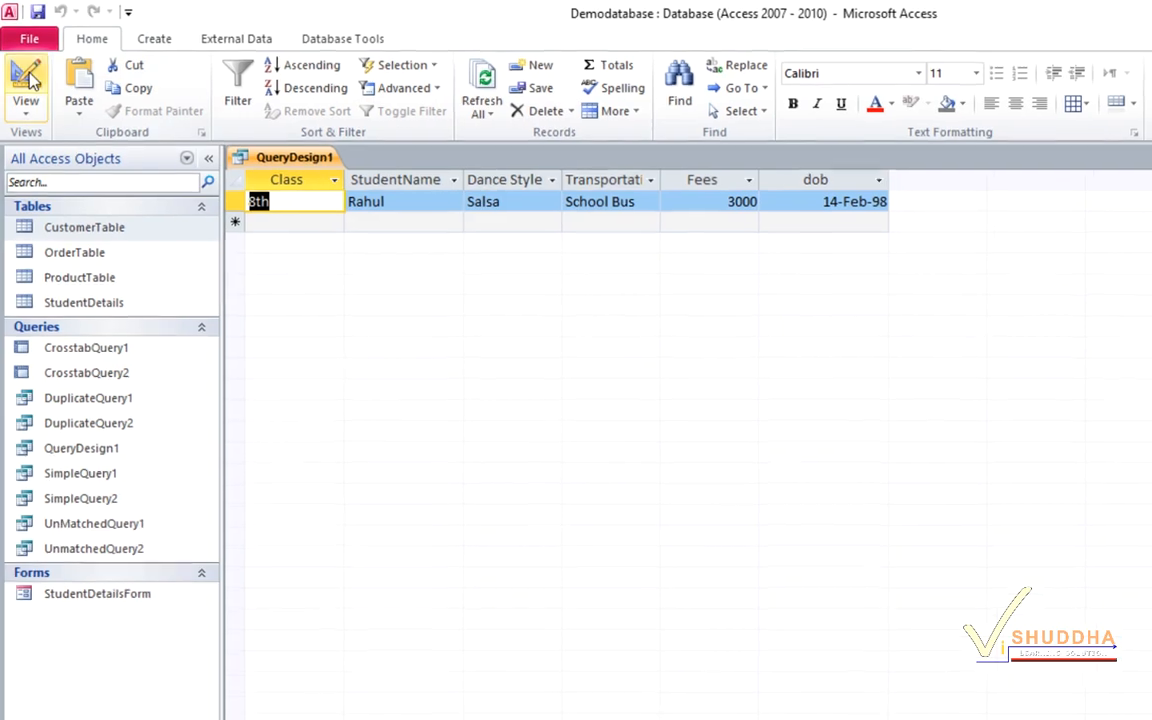
left_click(27, 82)
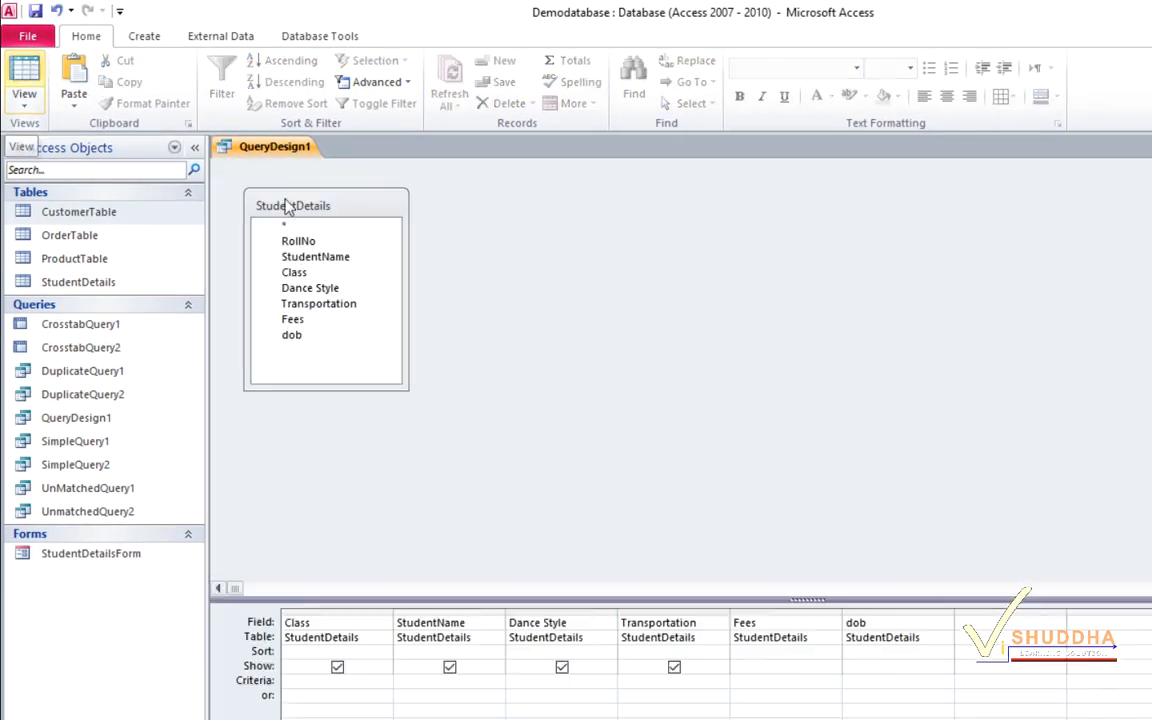
Step: Replace the StudentName criterion with a name missing from the table, run the query, and return to Design view
double_click(437, 681)
type("Sahul")
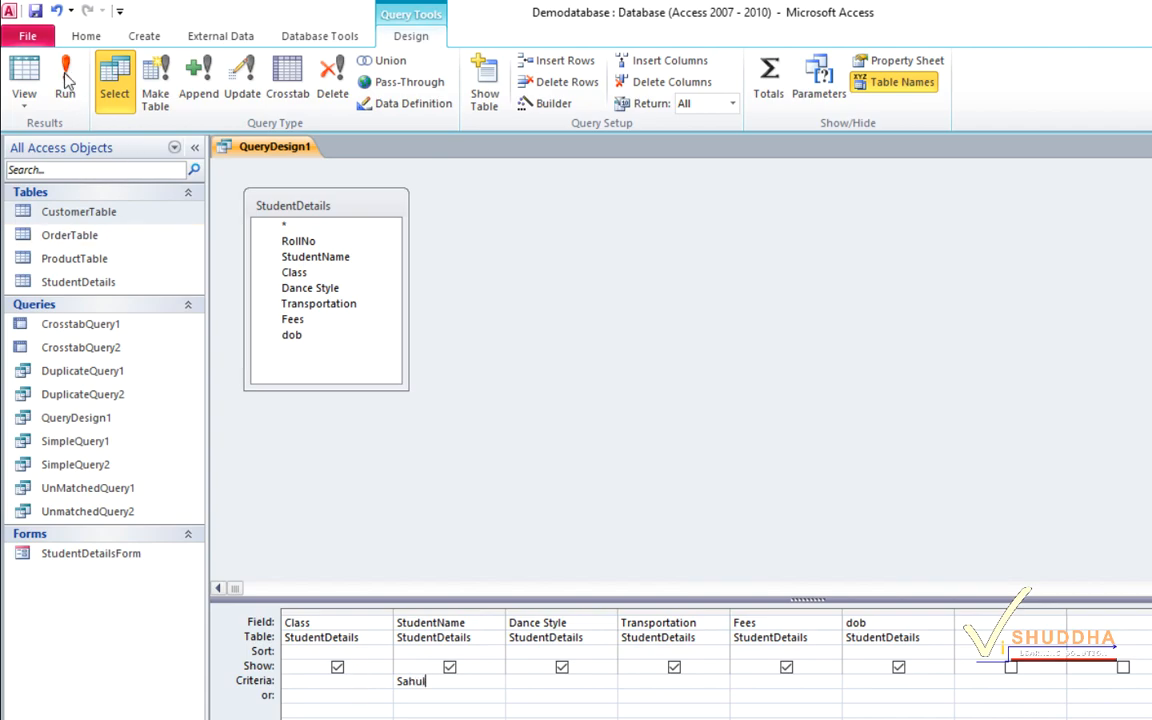
left_click(66, 84)
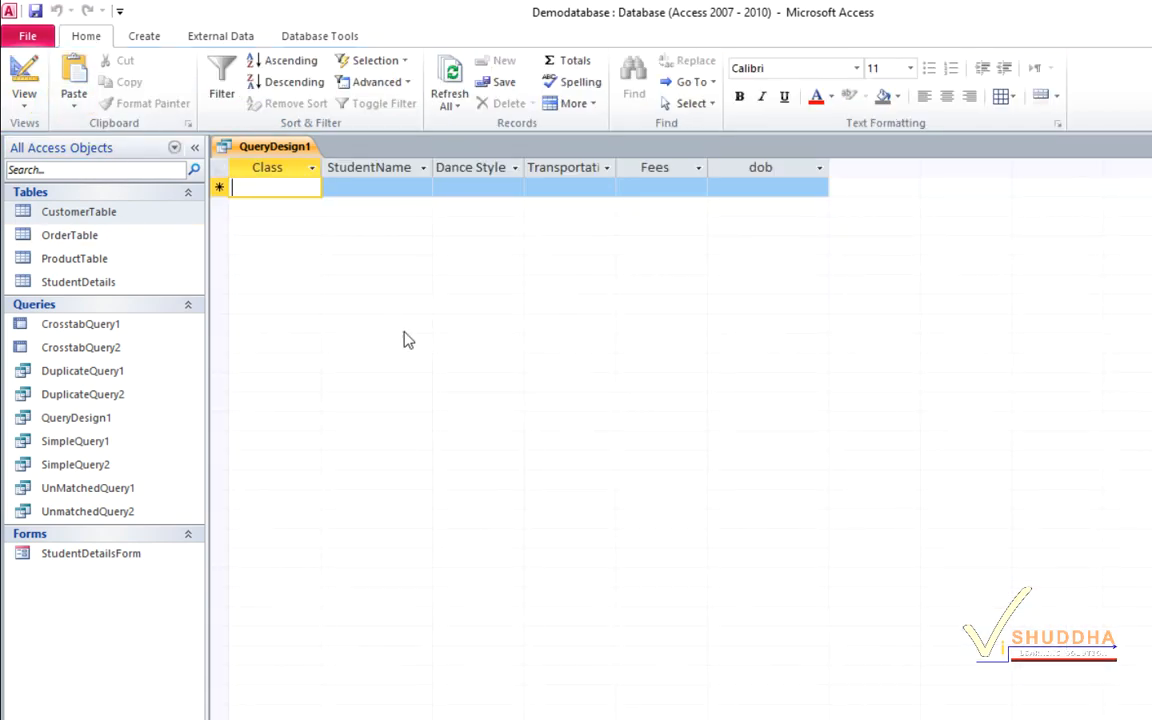
left_click(24, 72)
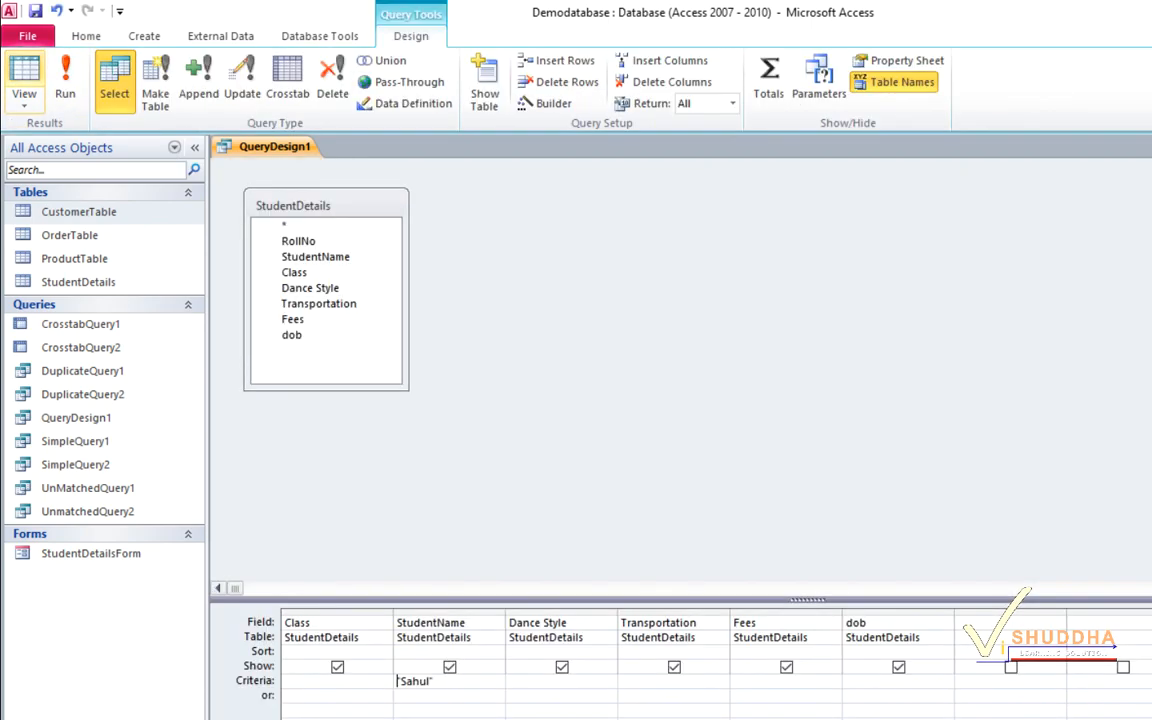
Step: Replace the StudentName criterion with the pattern K*, run the query, and return to Design view
left_click_drag(453, 681, 373, 679)
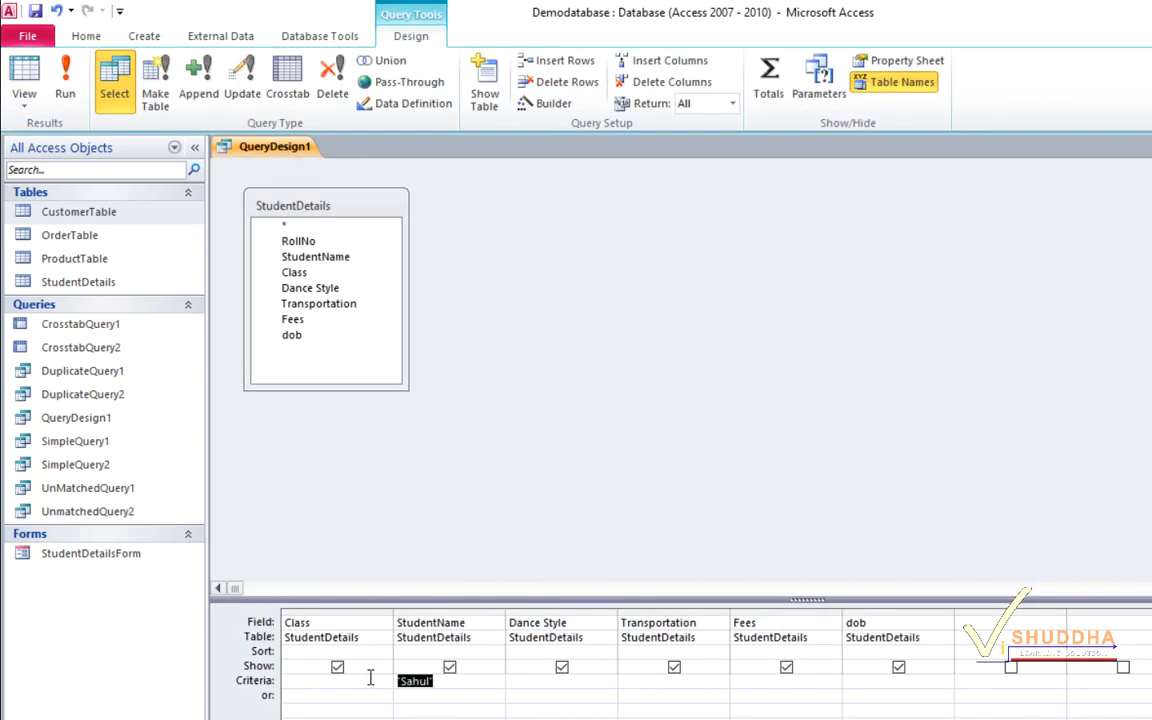
key("Delete")
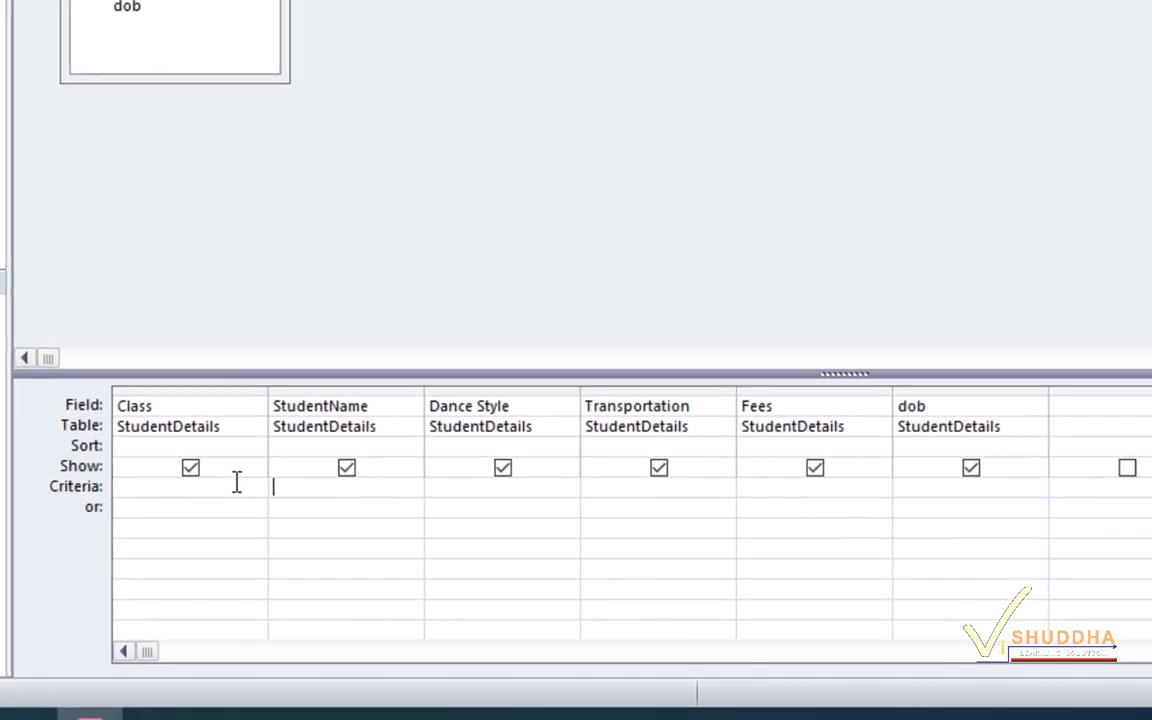
type("K*")
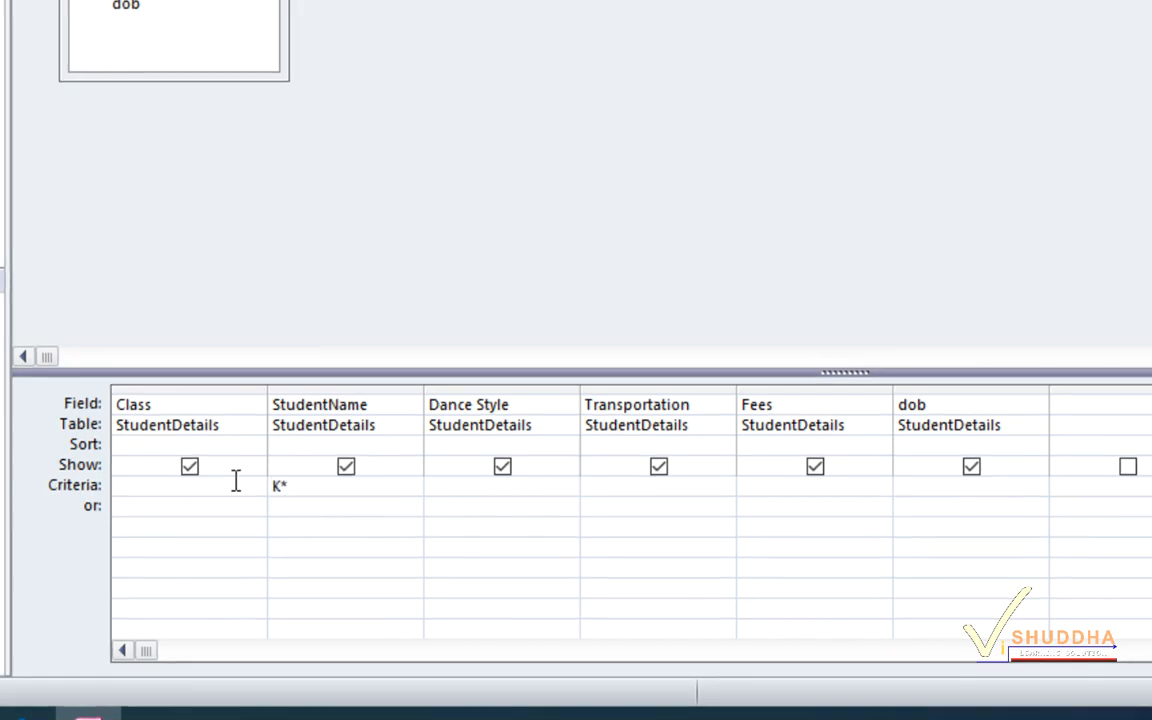
key("Tab")
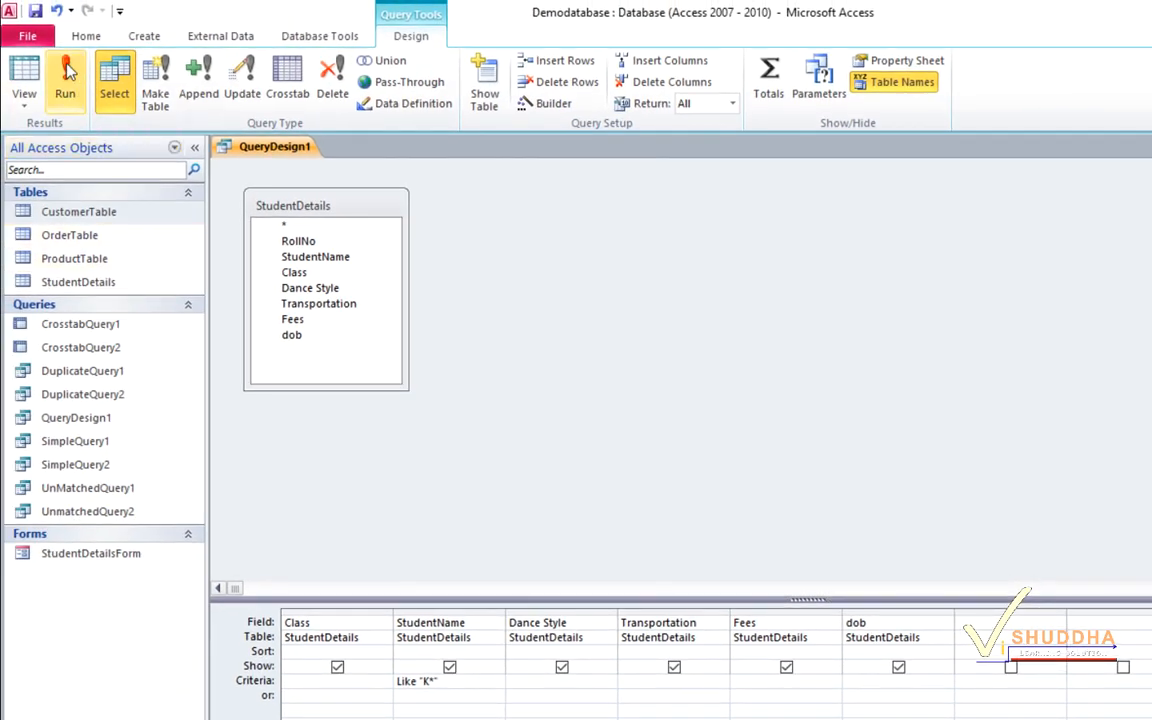
left_click(65, 85)
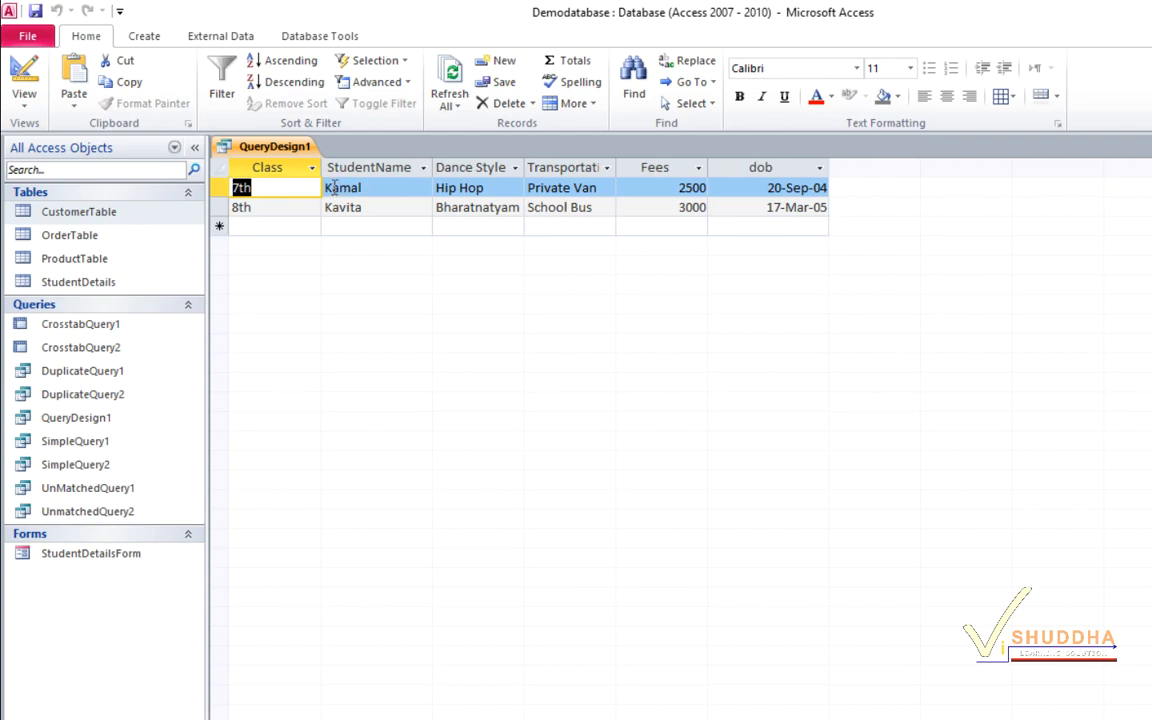
left_click(22, 78)
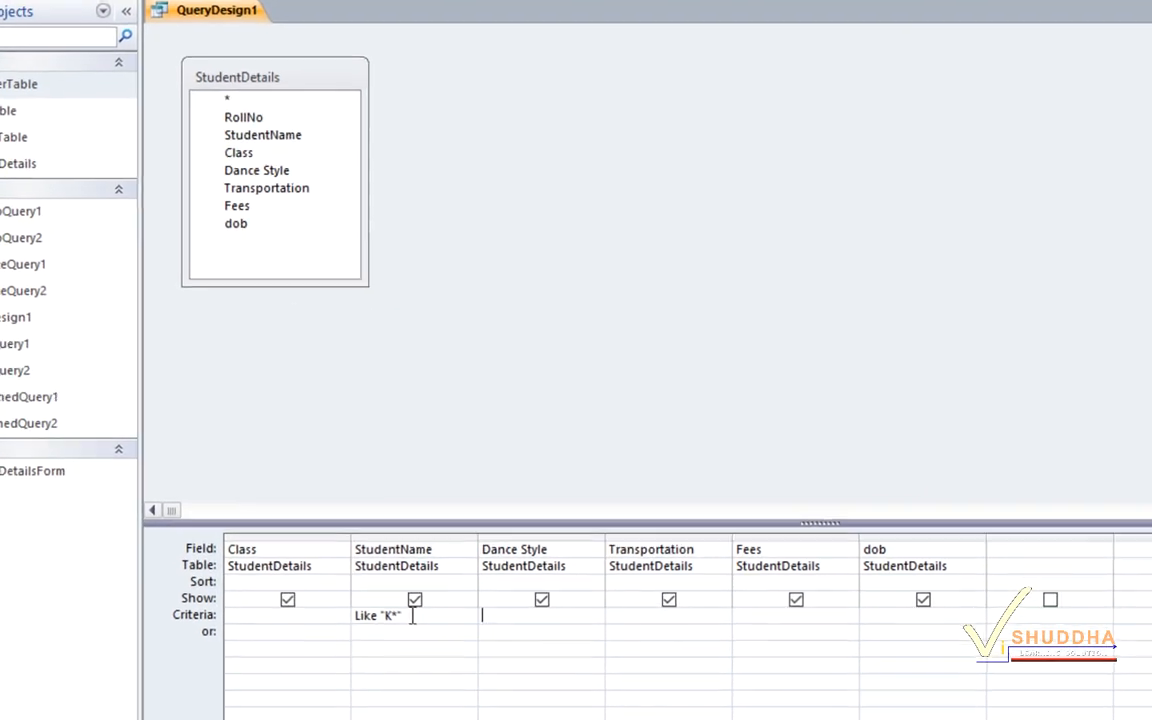
Step: Change the StudentName criterion to the pattern R* and run the query
left_click_drag(412, 617, 353, 618)
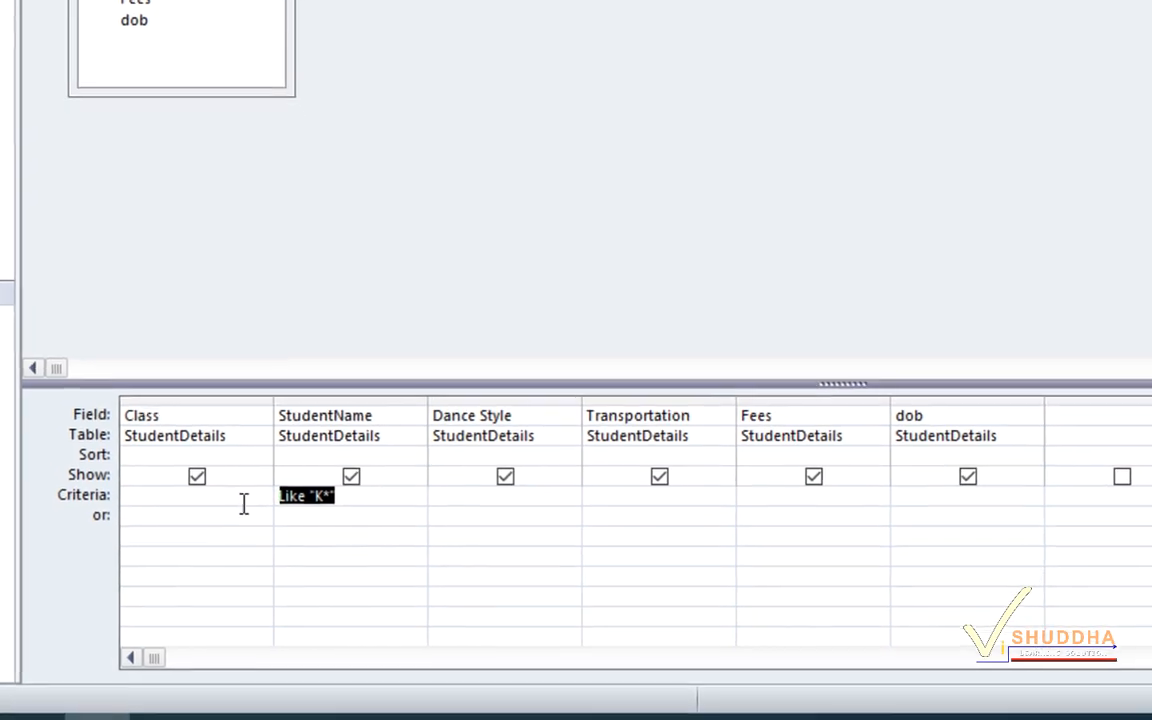
type("R*")
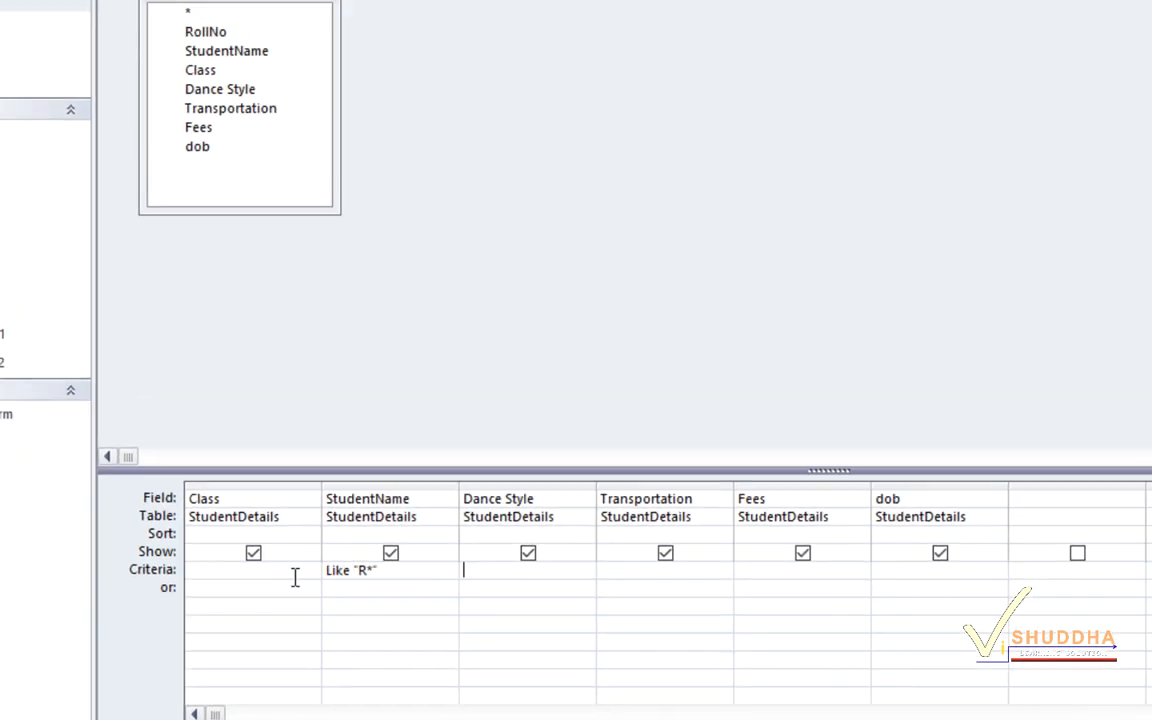
key("Tab")
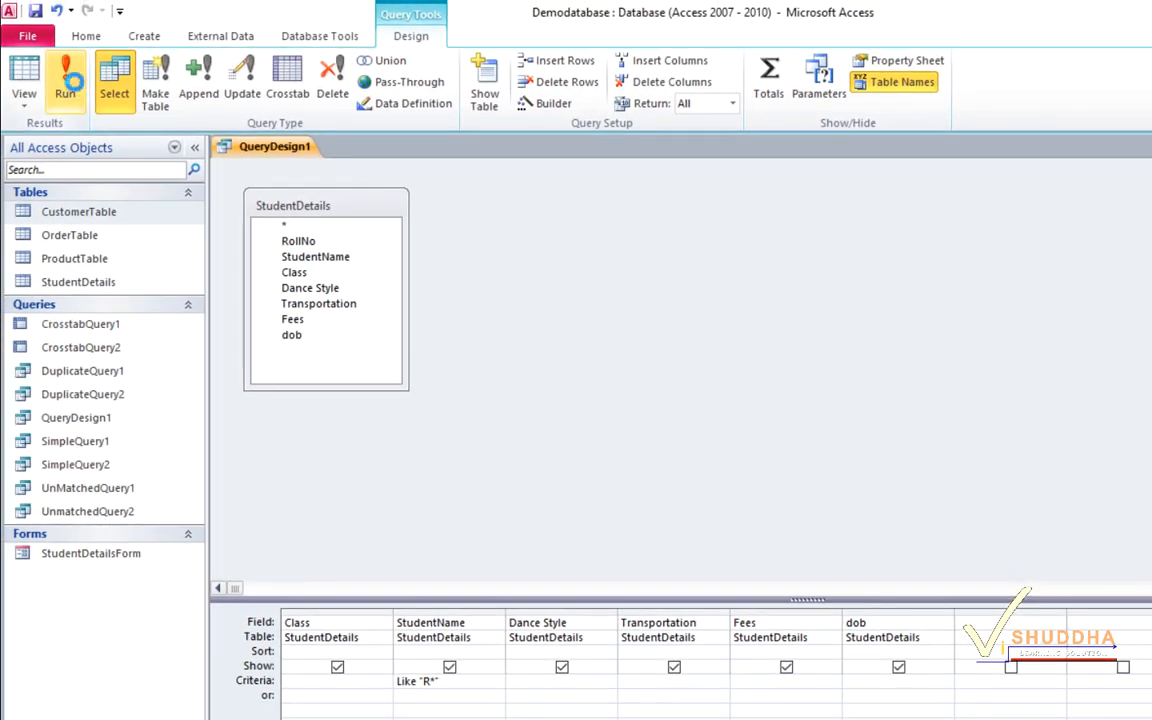
left_click(66, 80)
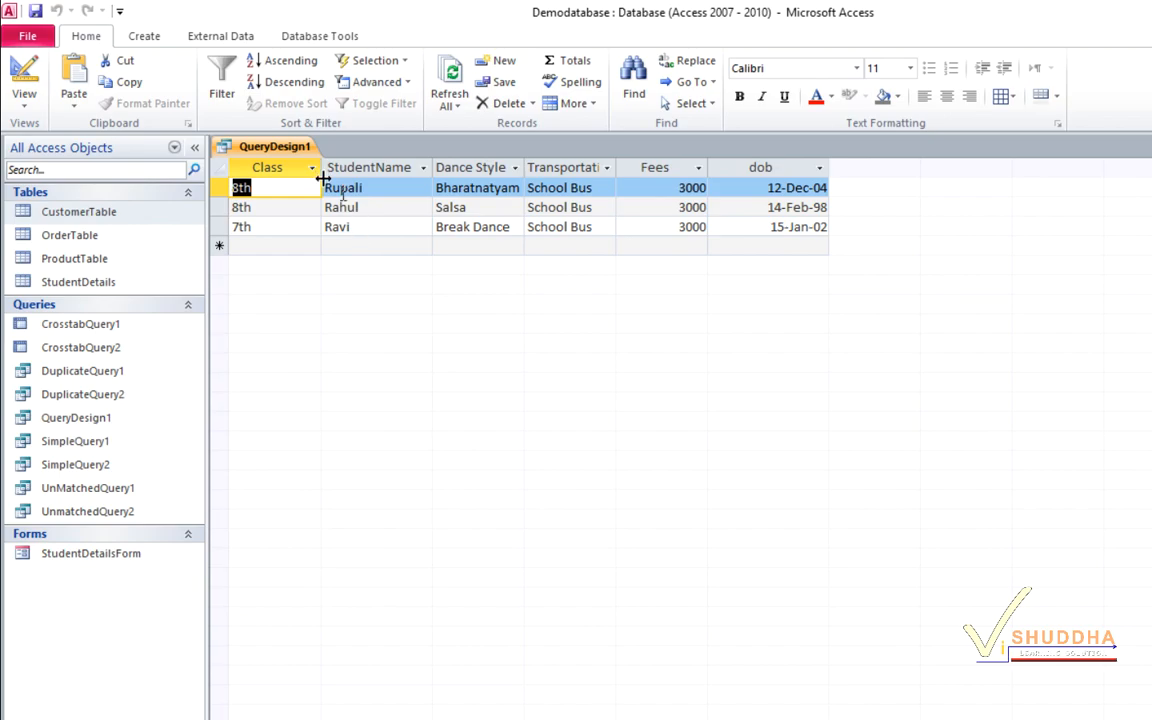
Step: Open the StudentDetails table to compare its records with the query results, and return to QueryDesign1 in Design view
double_click(99, 285)
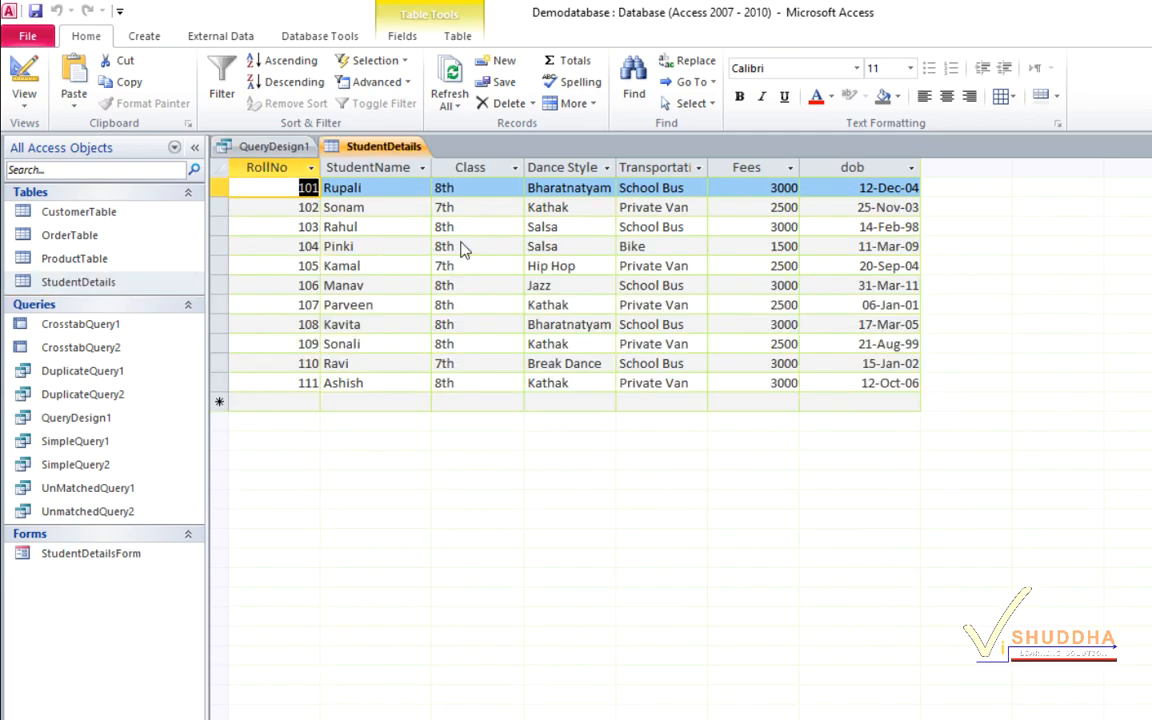
left_click(263, 147)
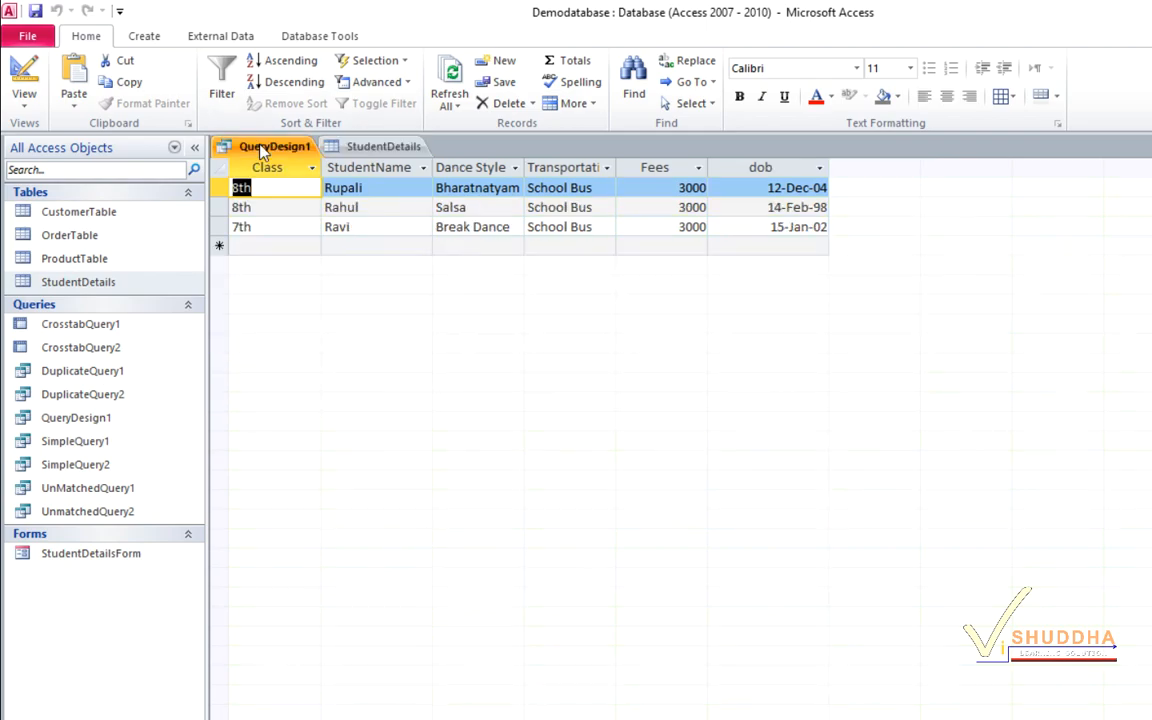
left_click(26, 68)
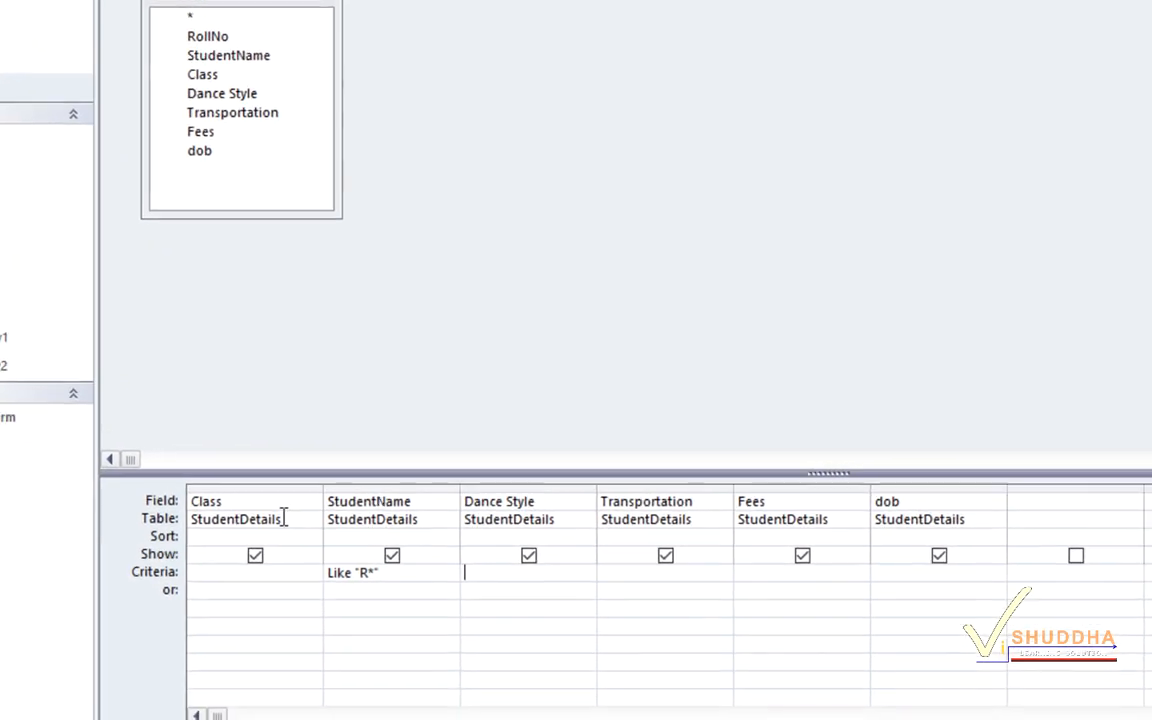
Step: Clear the StudentName criterion and try entering the pattern ?a* without quotation marks
left_click_drag(360, 539, 279, 543)
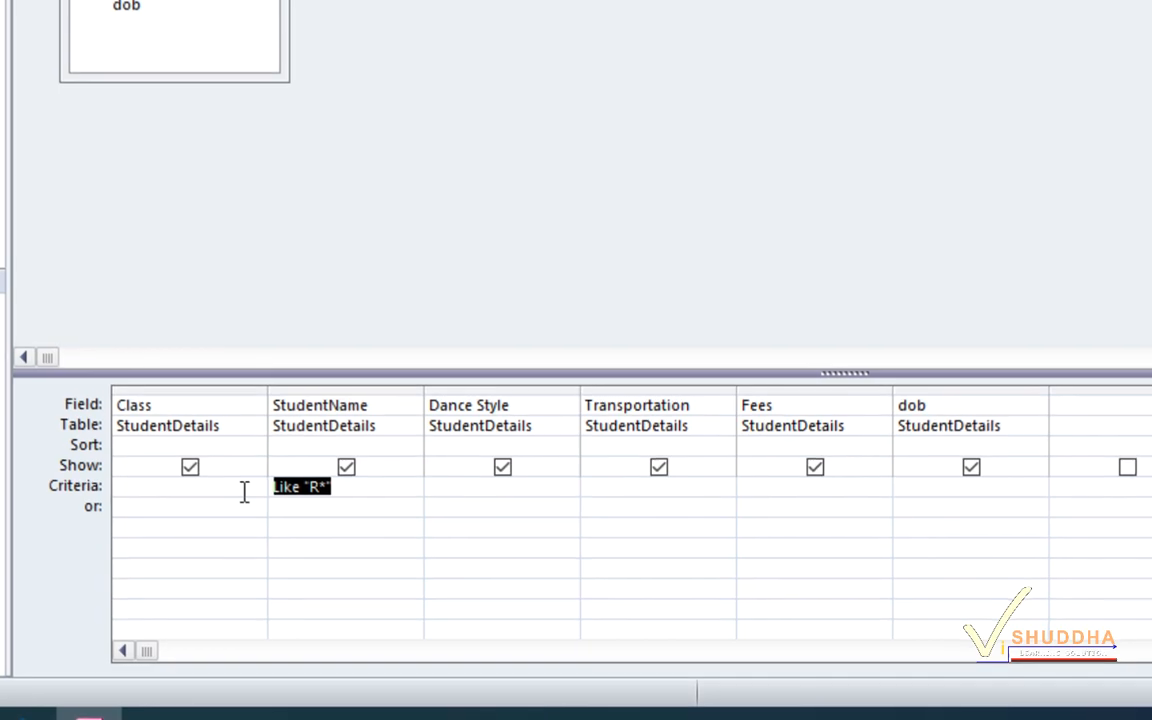
key("Delete")
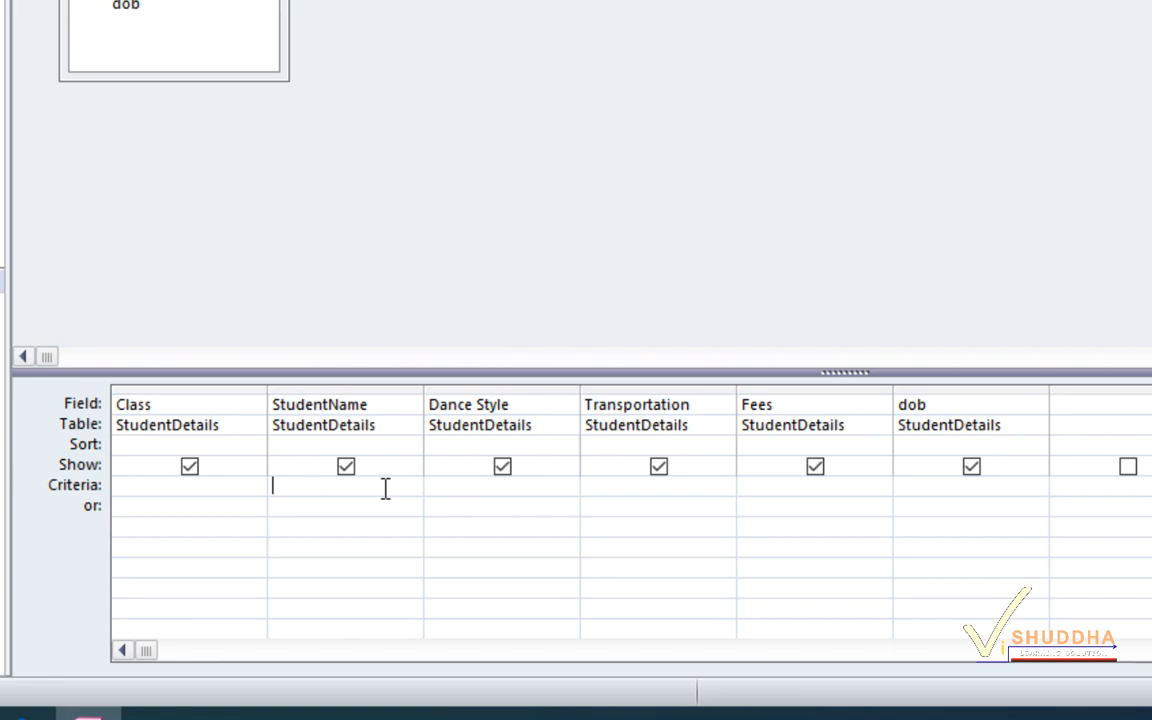
type("?a")
type("*")
left_click(386, 500)
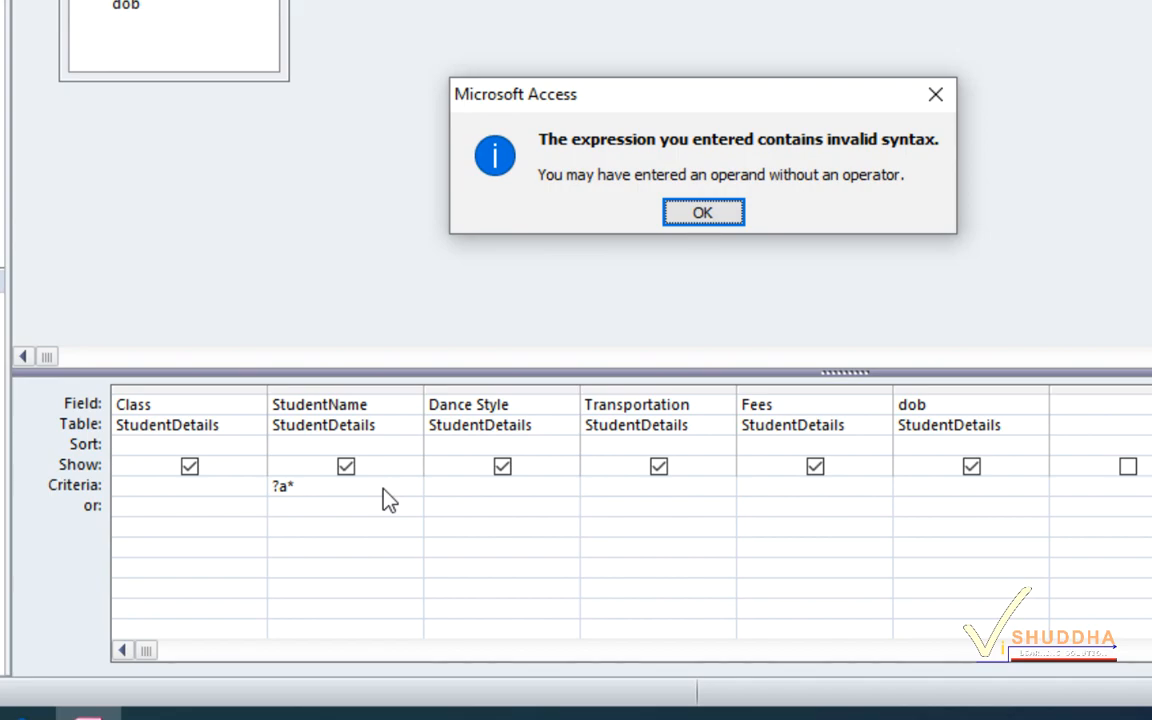
left_click(700, 214)
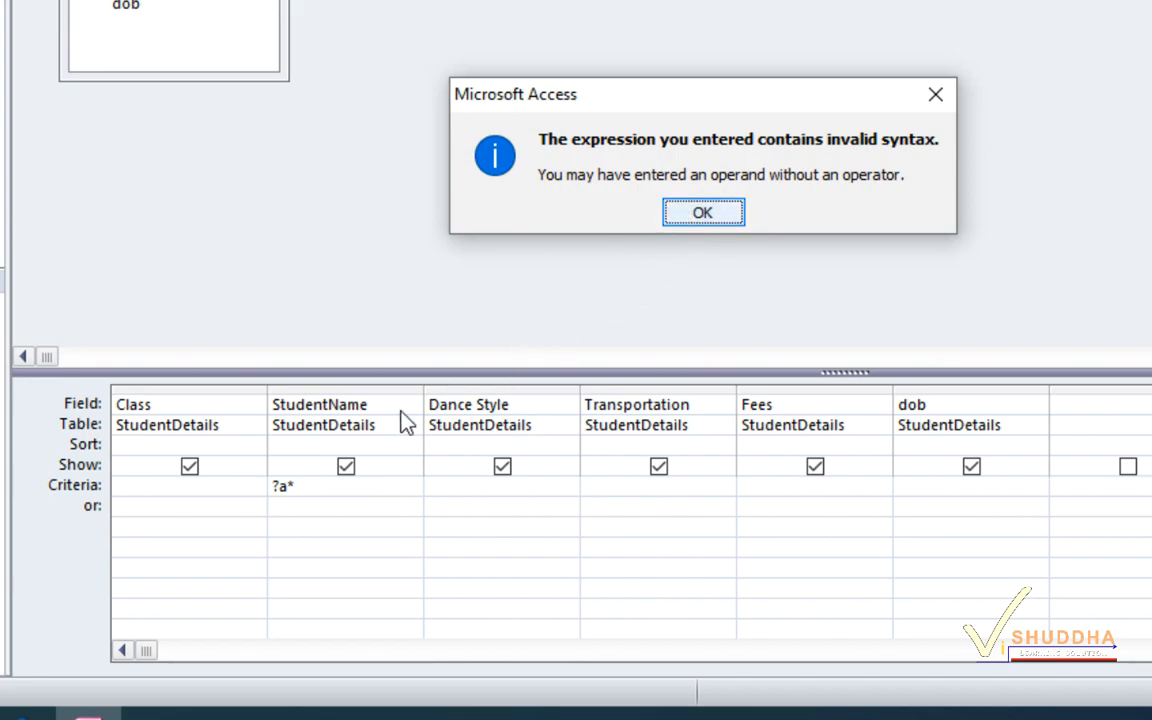
Step: Enclose the StudentName pattern ?a* in double quotation marks, run the query, and return to Design view
type("\"")
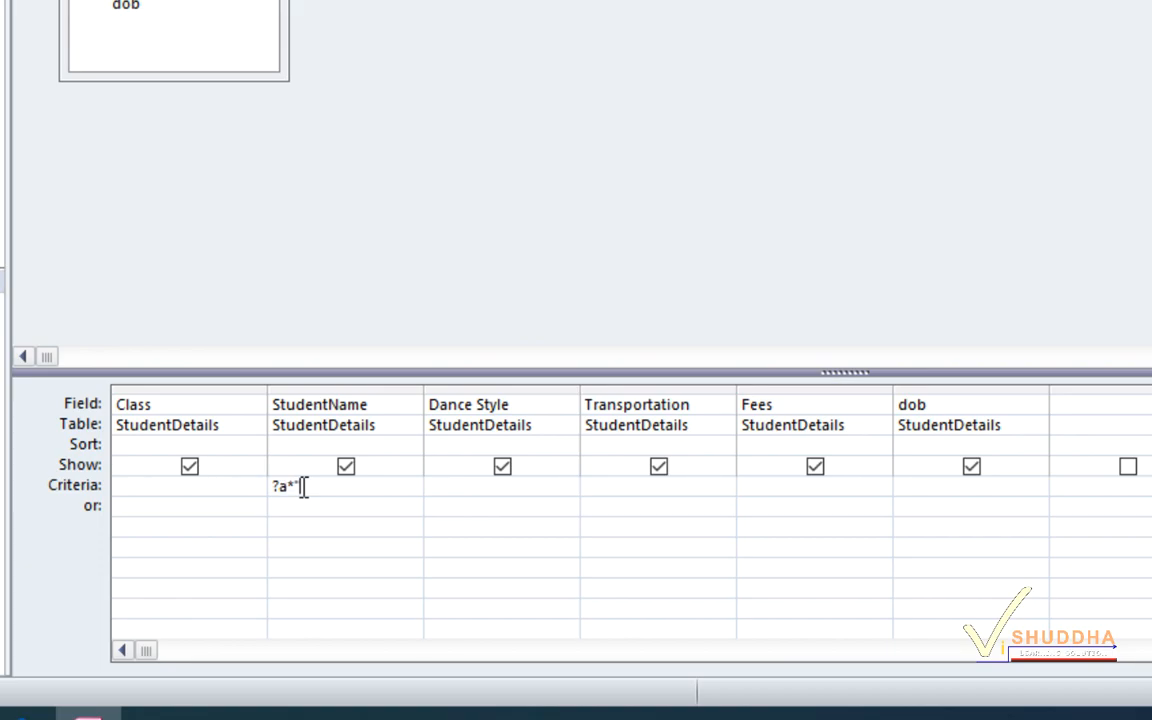
key("Left")
key("Left")
key("Left")
key("Left")
type("\"")
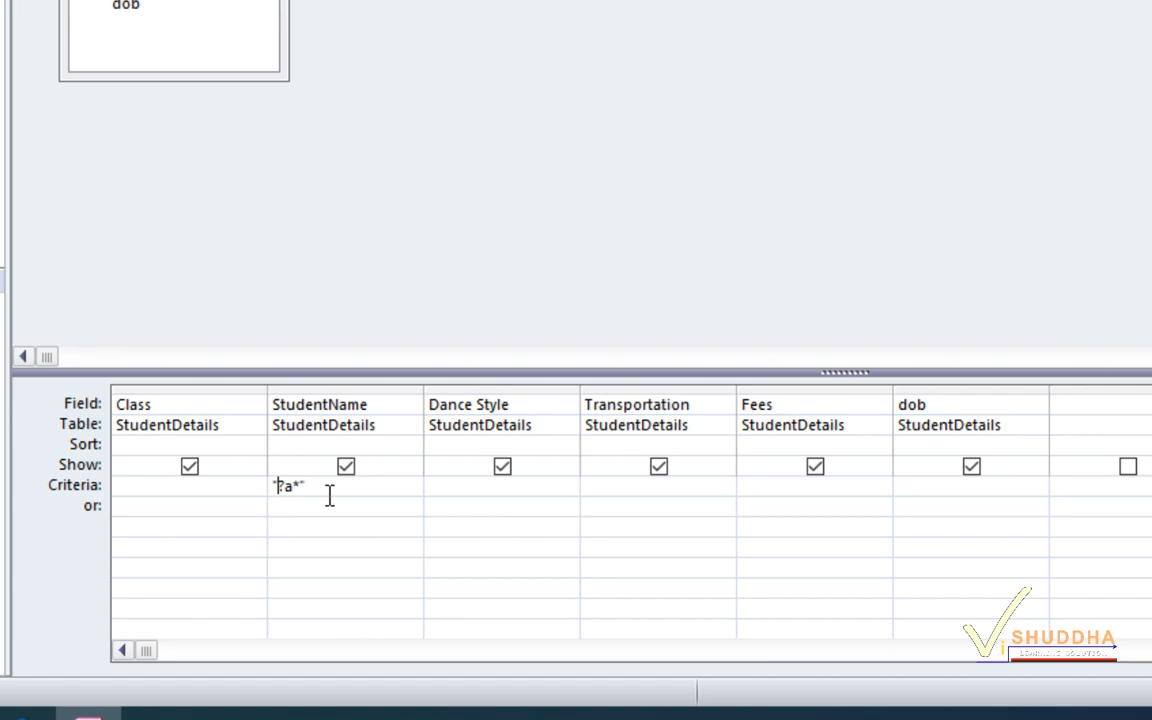
key("Tab")
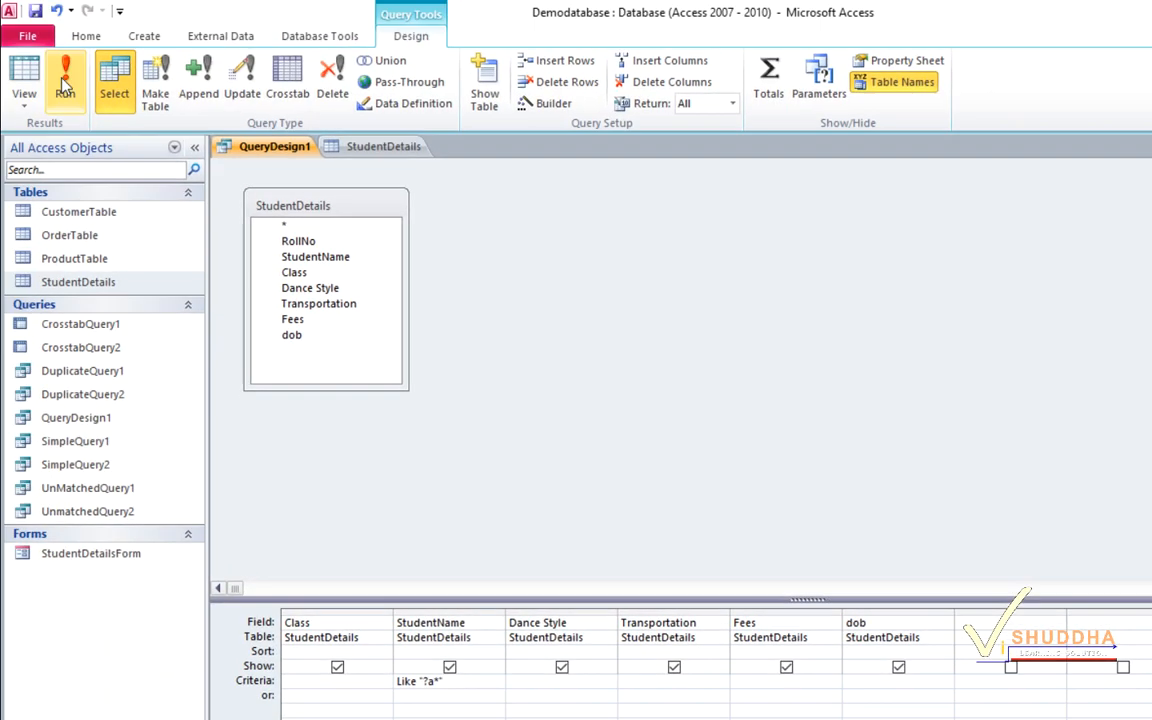
left_click(64, 88)
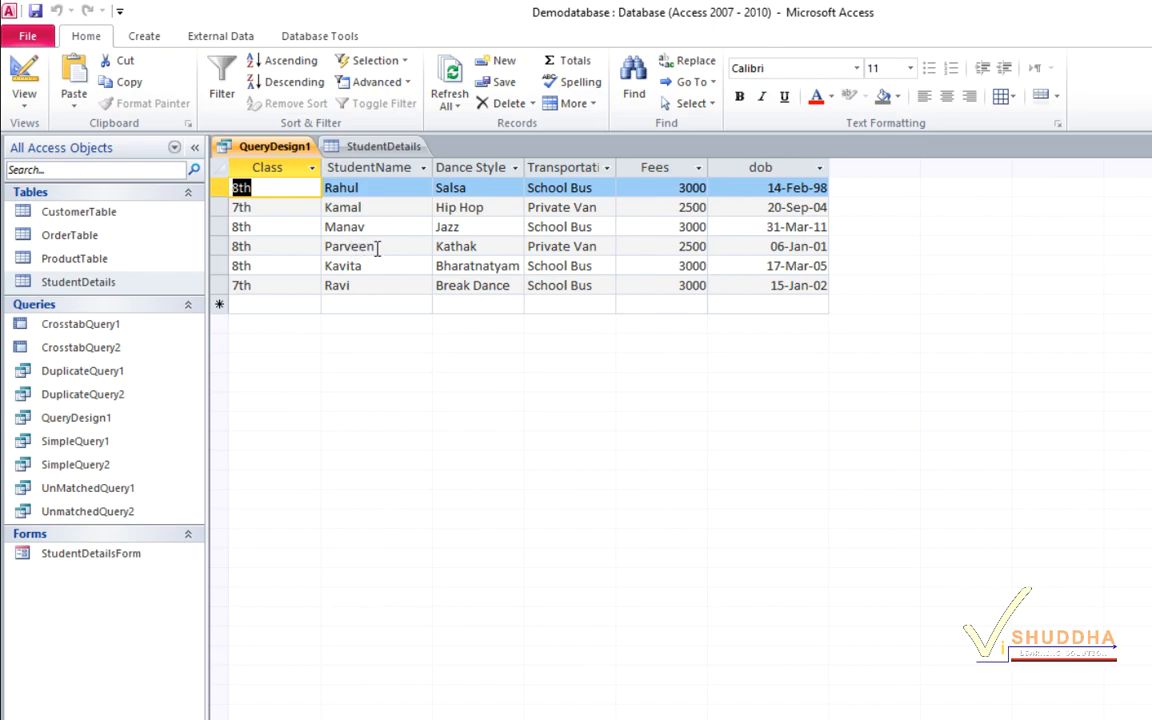
left_click(17, 70)
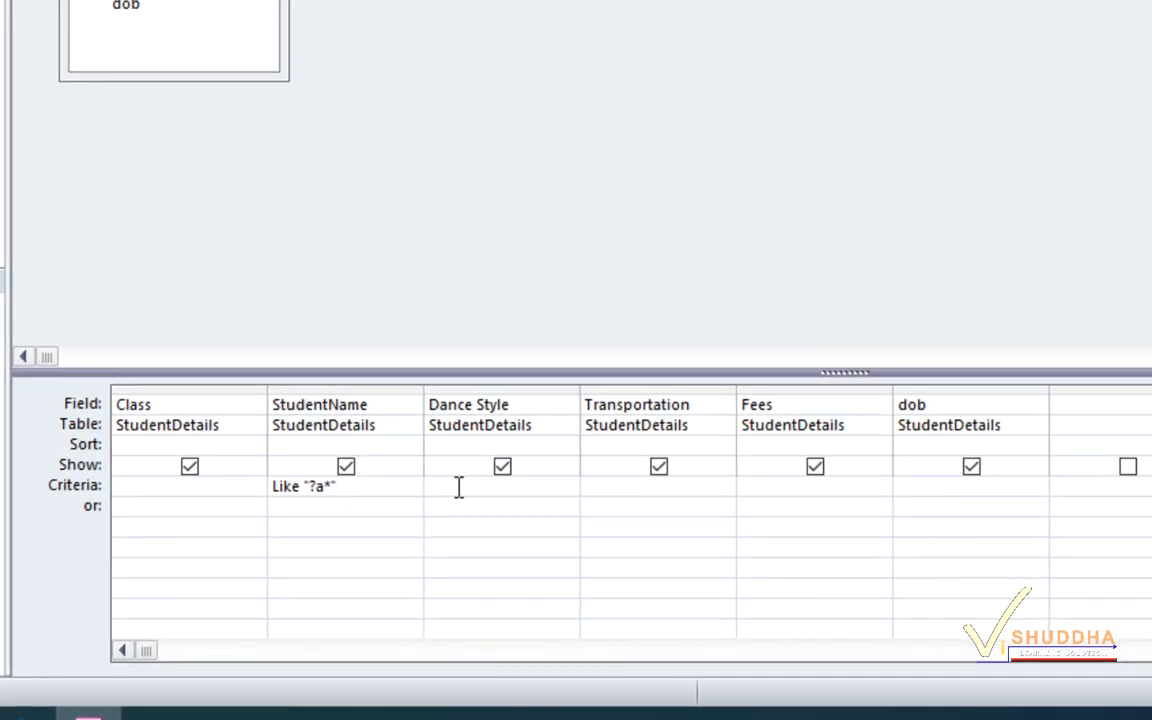
Step: Try the pattern *k as an additional Dance Style criterion, run the query, and clear that criterion in Design view
type("*k")
key("Tab")
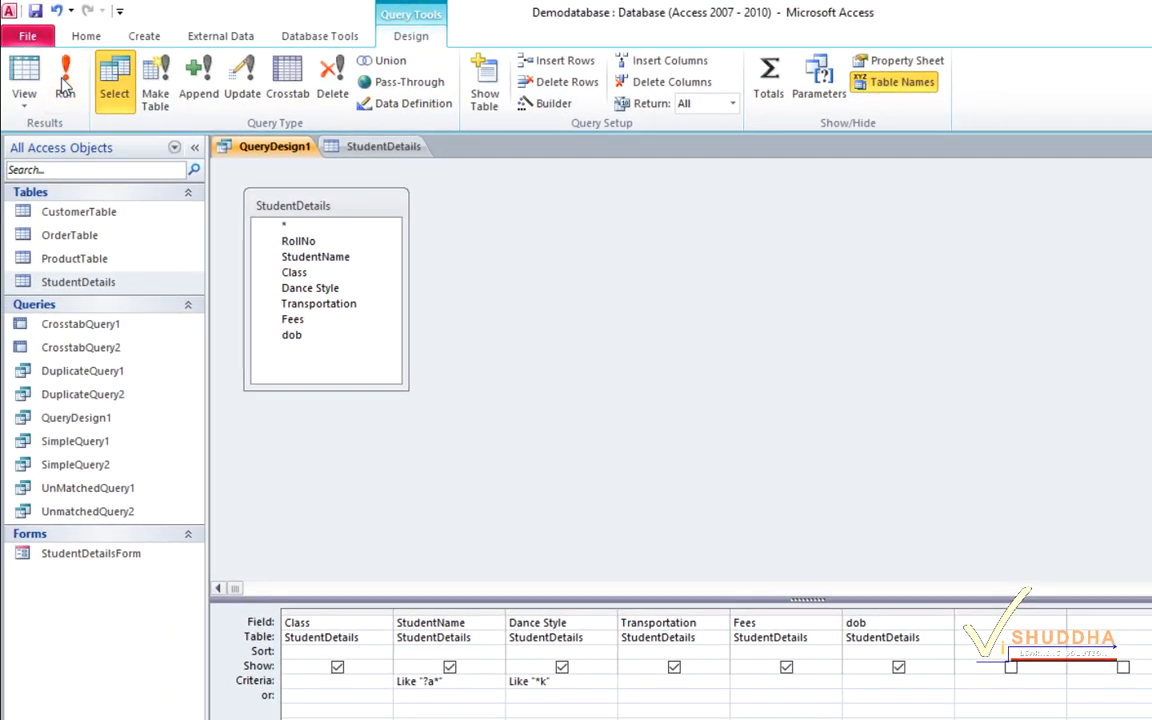
left_click(64, 80)
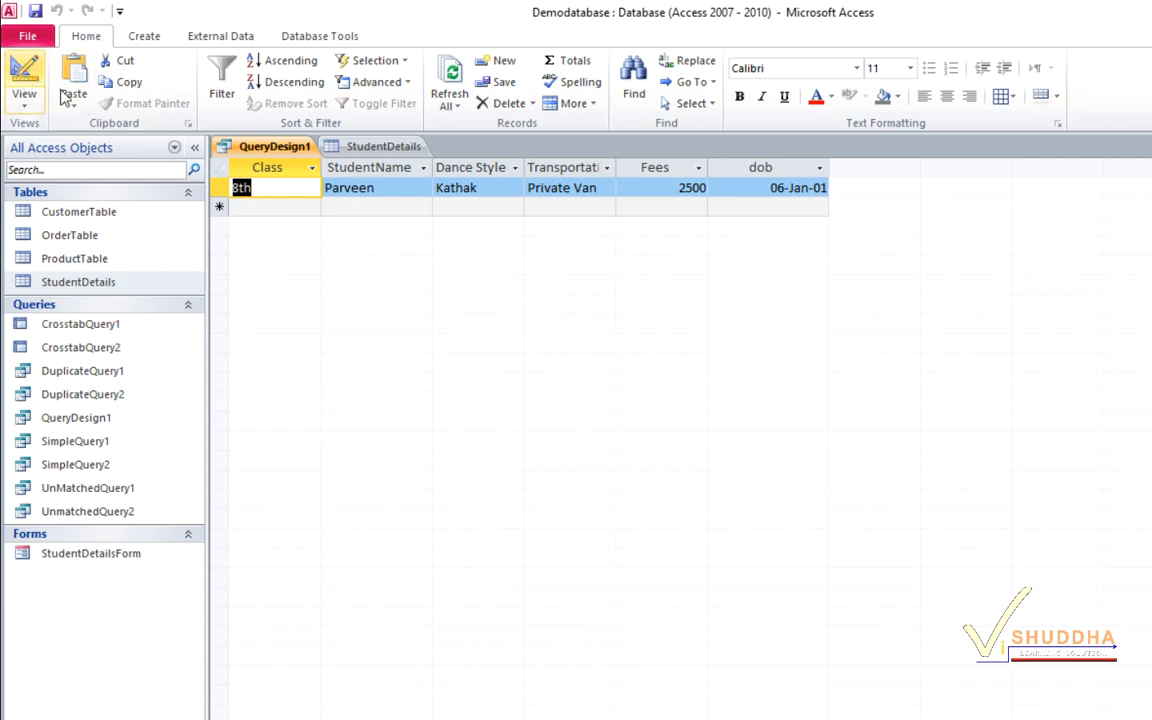
left_click(24, 78)
left_click(540, 680)
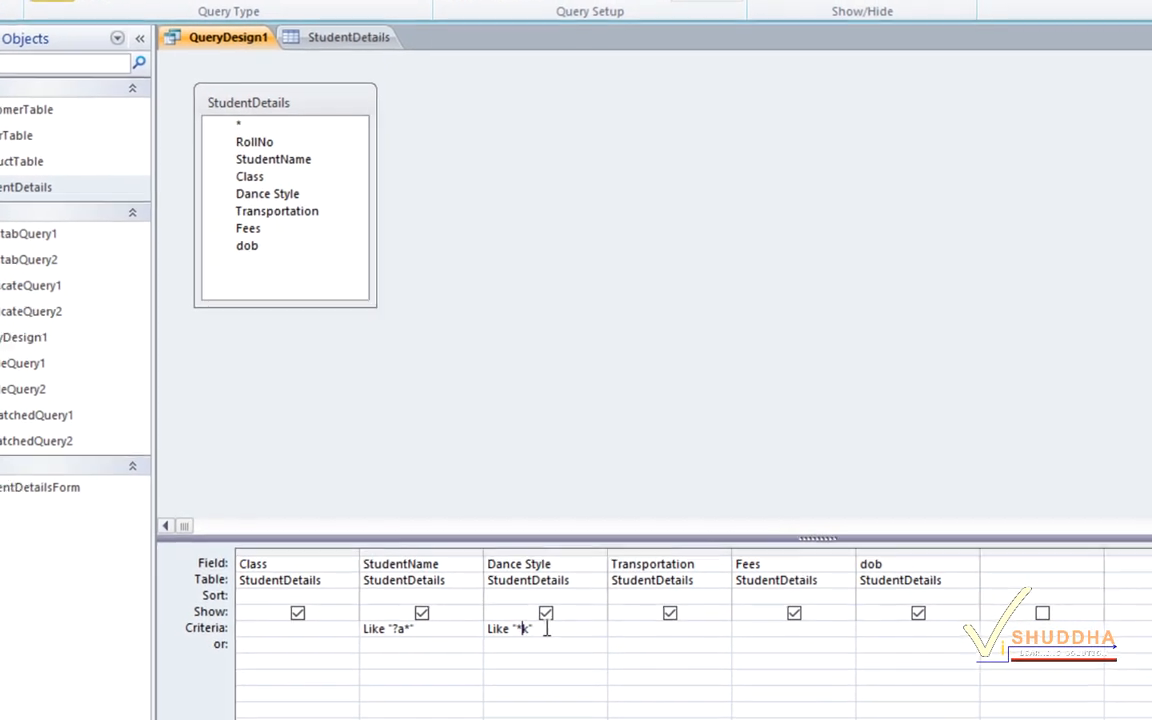
left_click_drag(538, 594, 448, 594)
key("BackSpace")
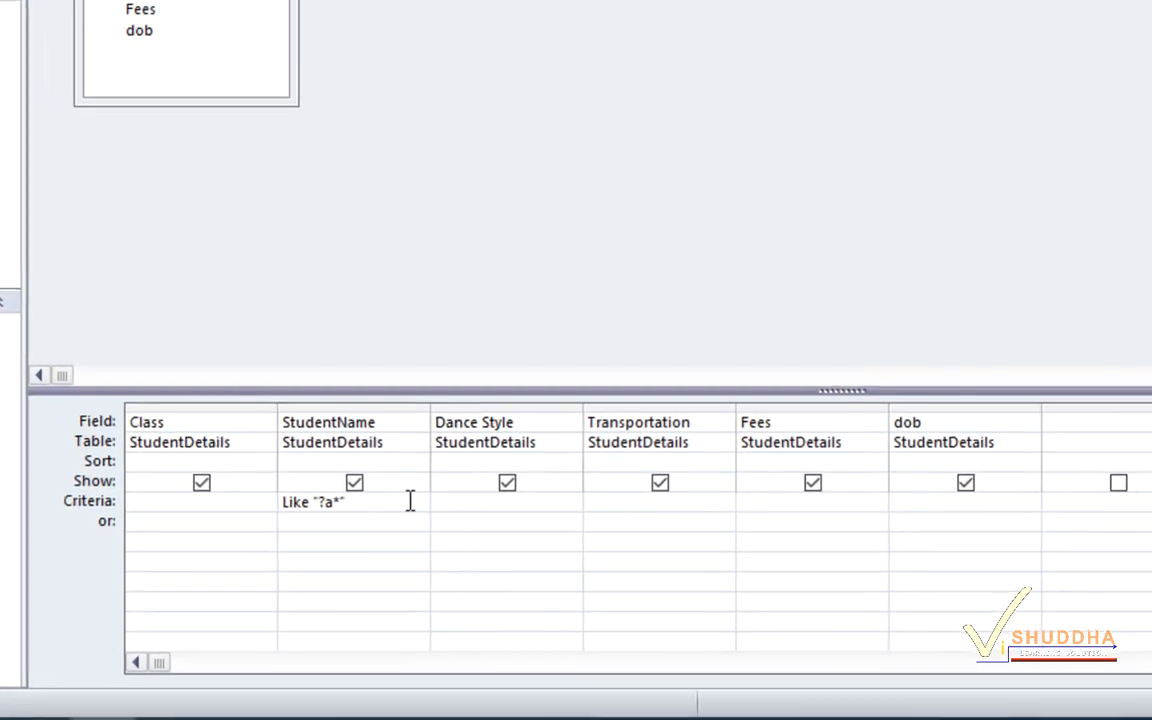
Step: Set the Transportation criterion to the pattern *s, run the query, and return to Design view
left_click(622, 490)
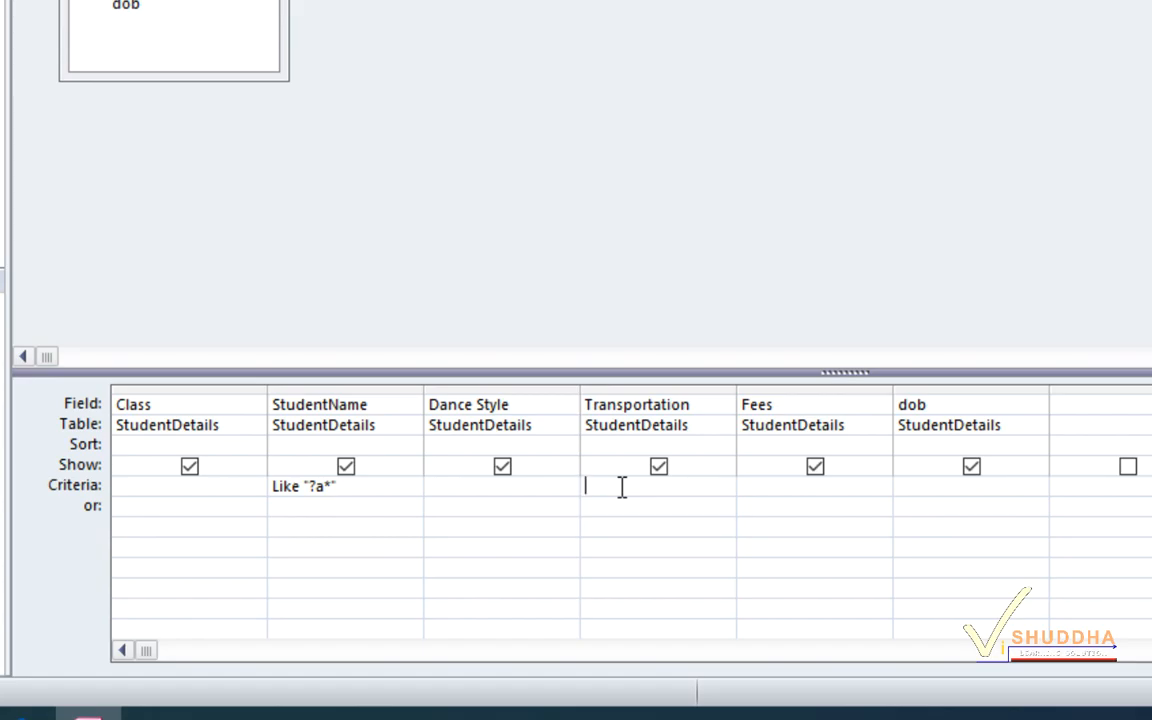
type("*s")
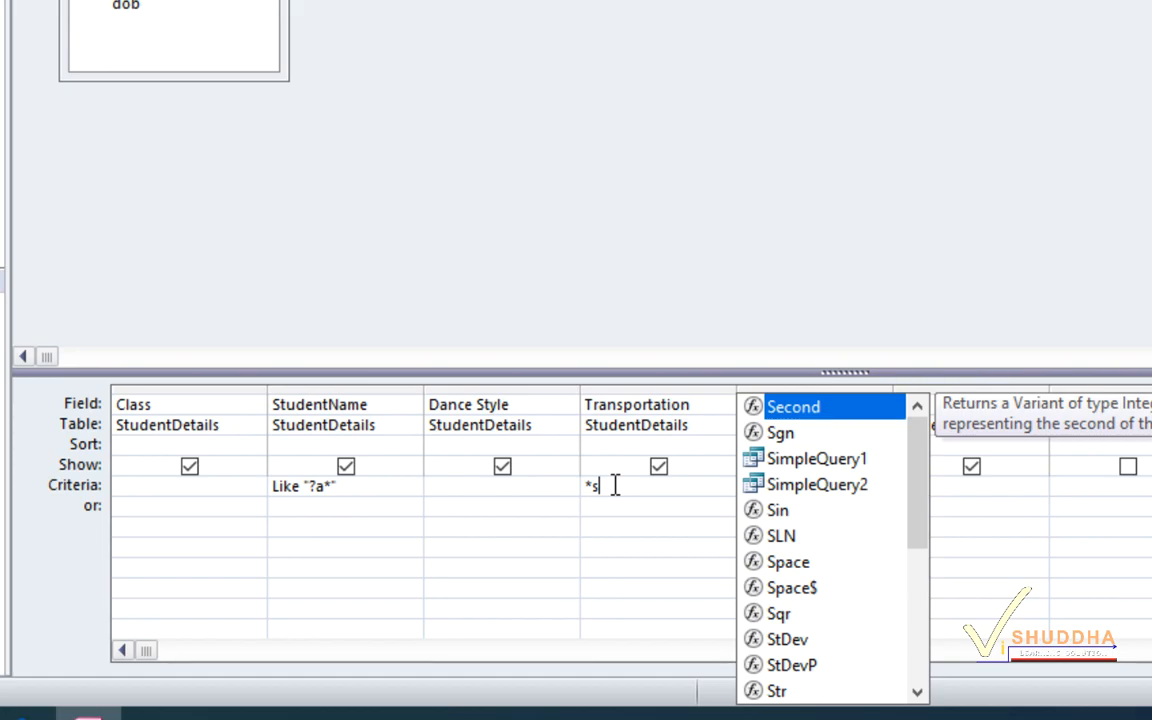
key("Escape")
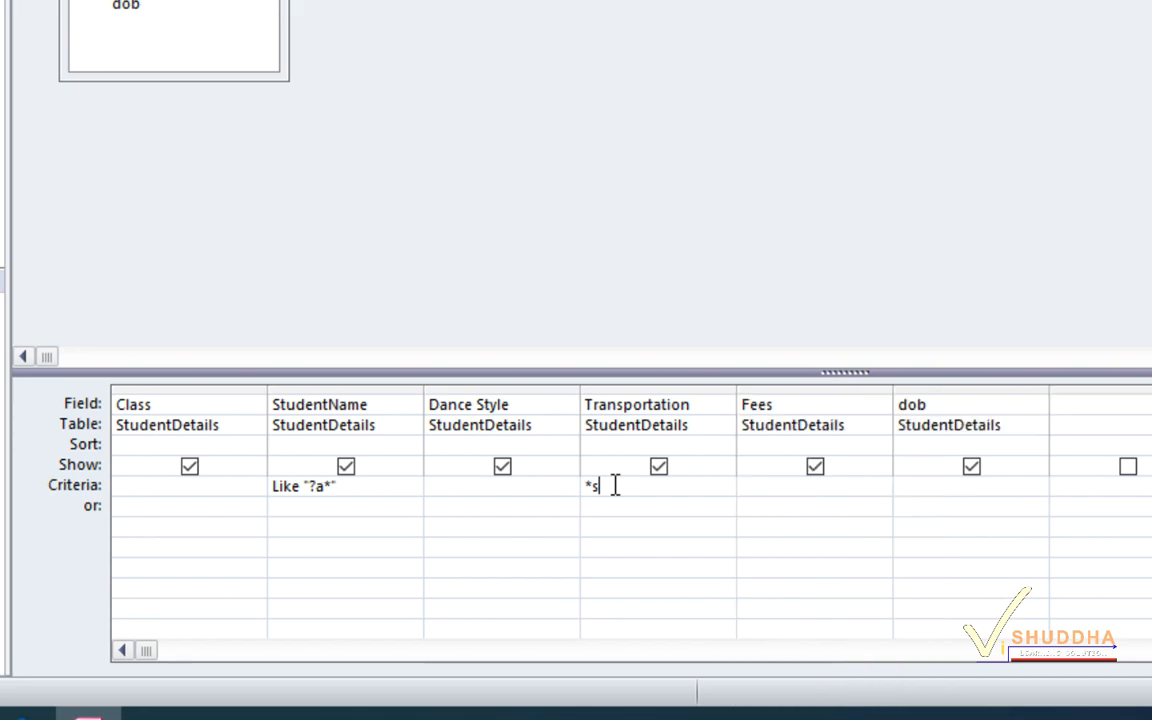
key("Return")
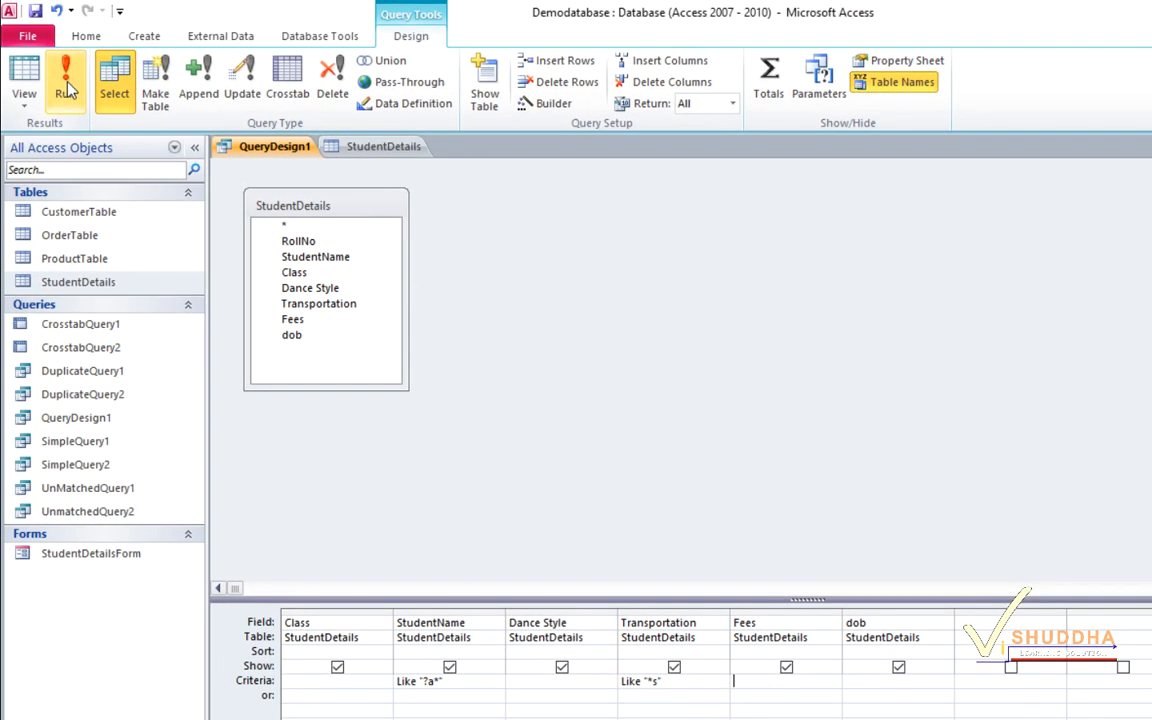
left_click(69, 90)
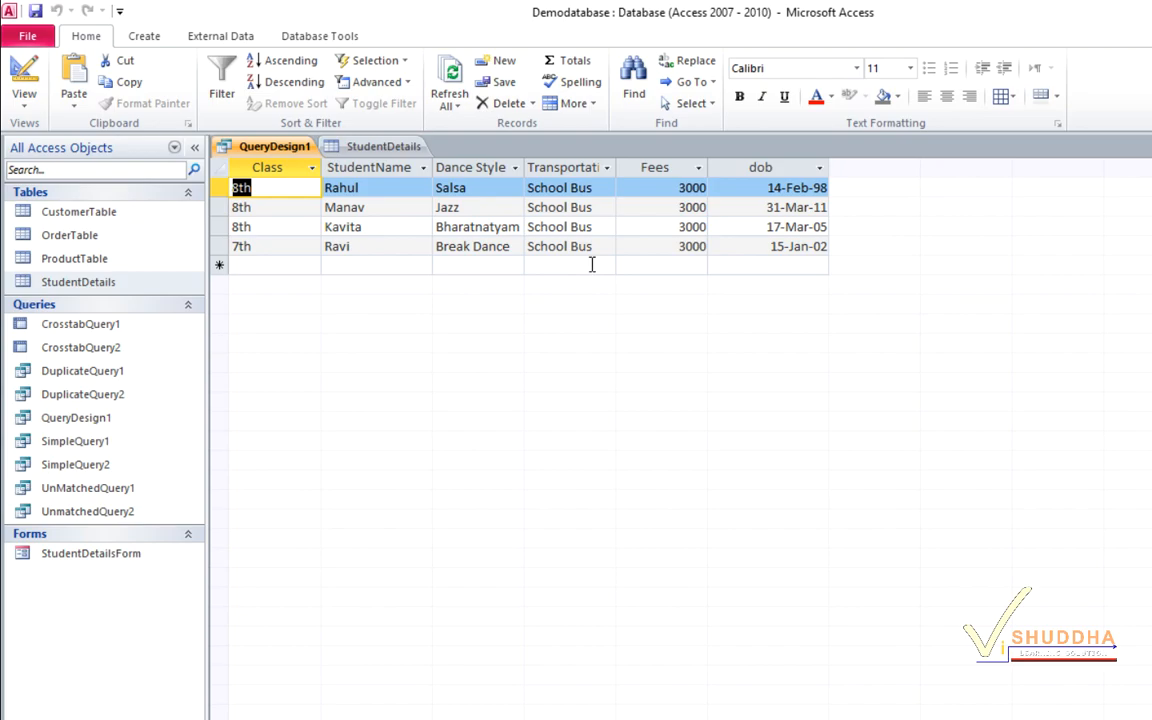
left_click(22, 78)
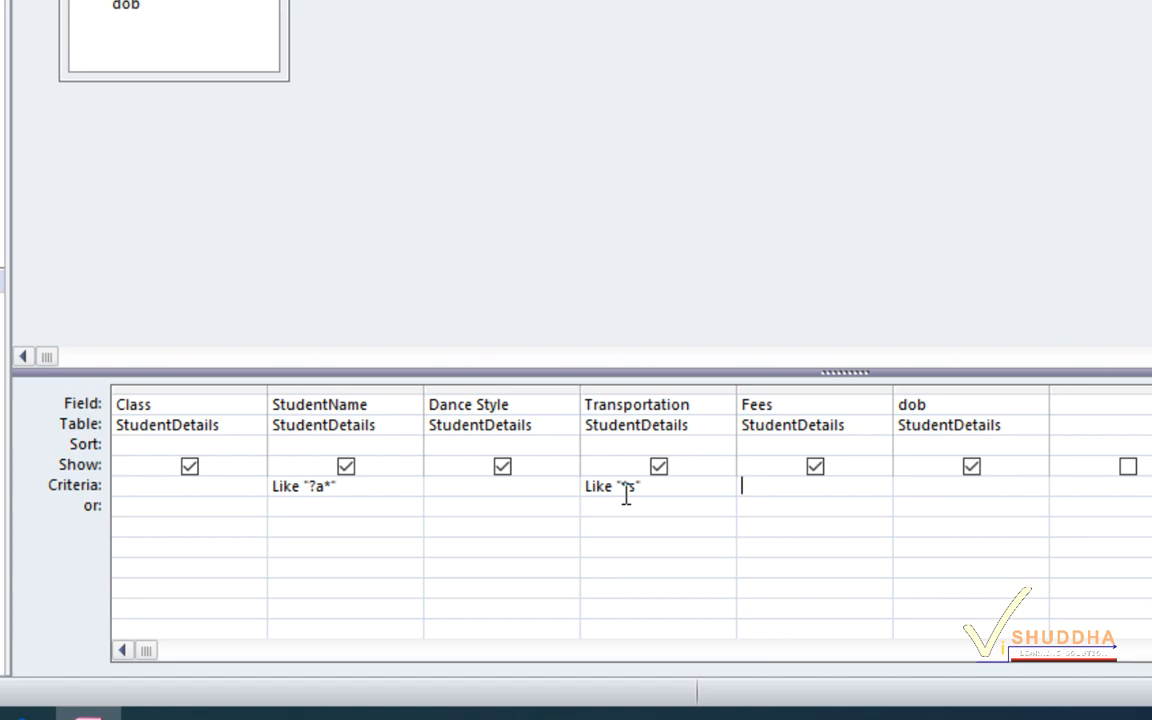
Step: Clear the StudentName criterion and add the pattern *n as an alternative (or) criterion for Transportation
left_click_drag(338, 486, 232, 485)
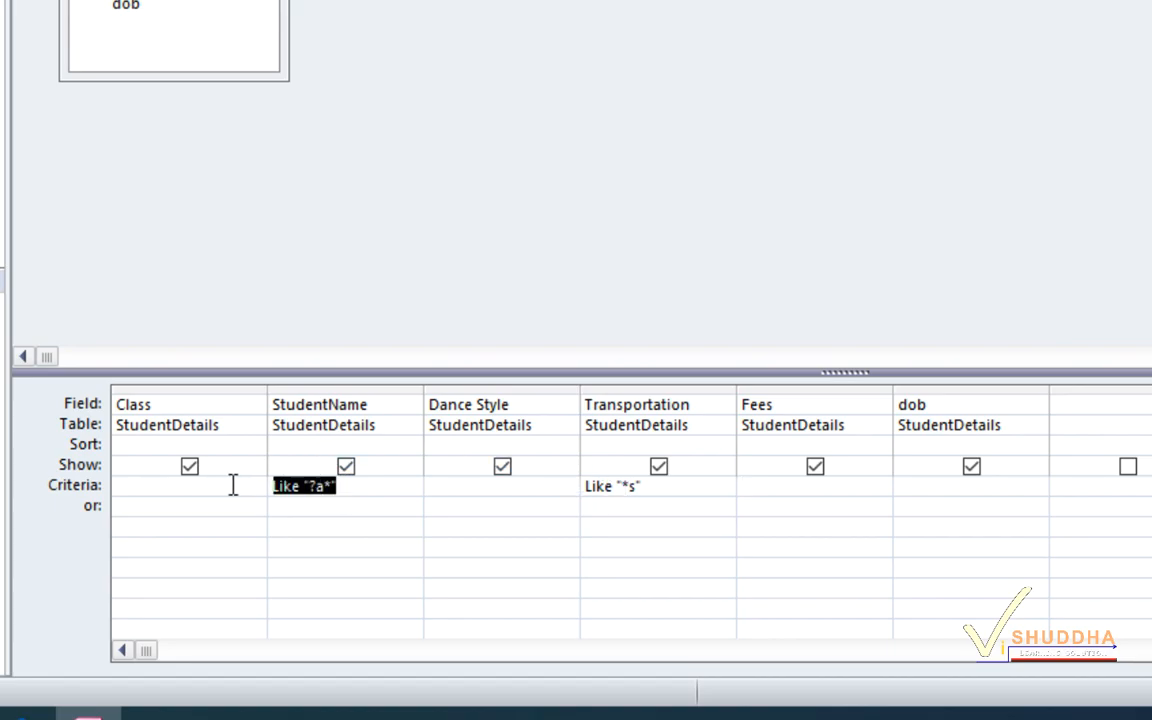
key("Delete")
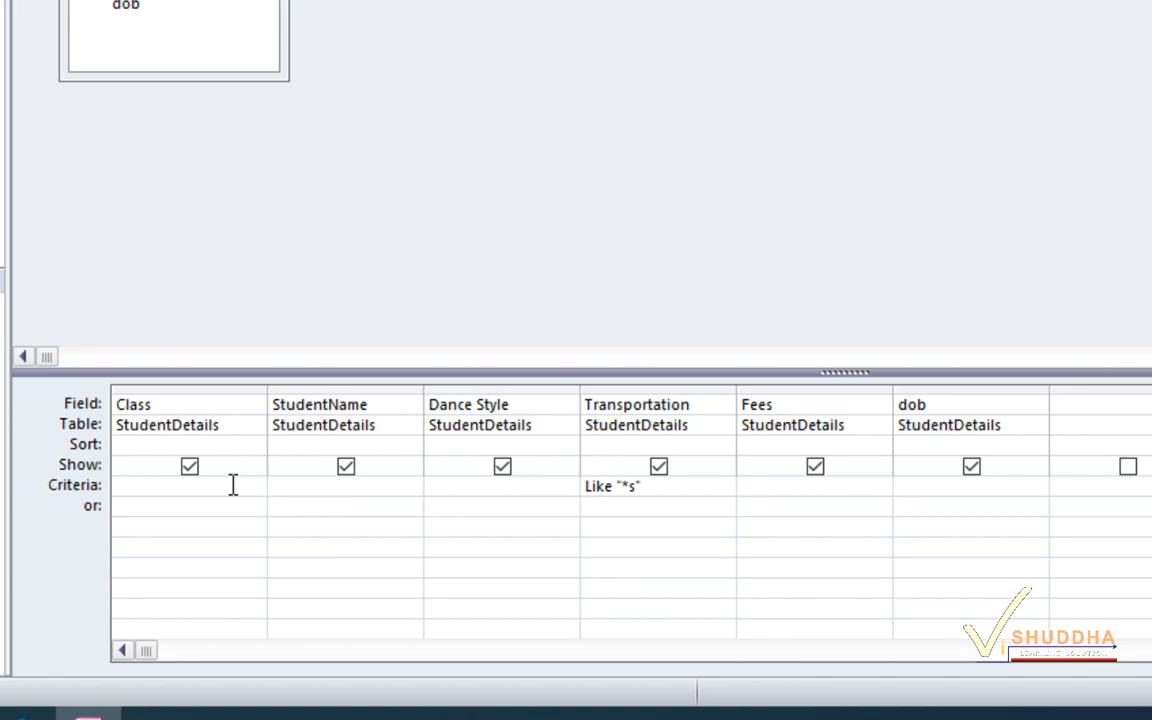
left_click(632, 508)
type("*n")
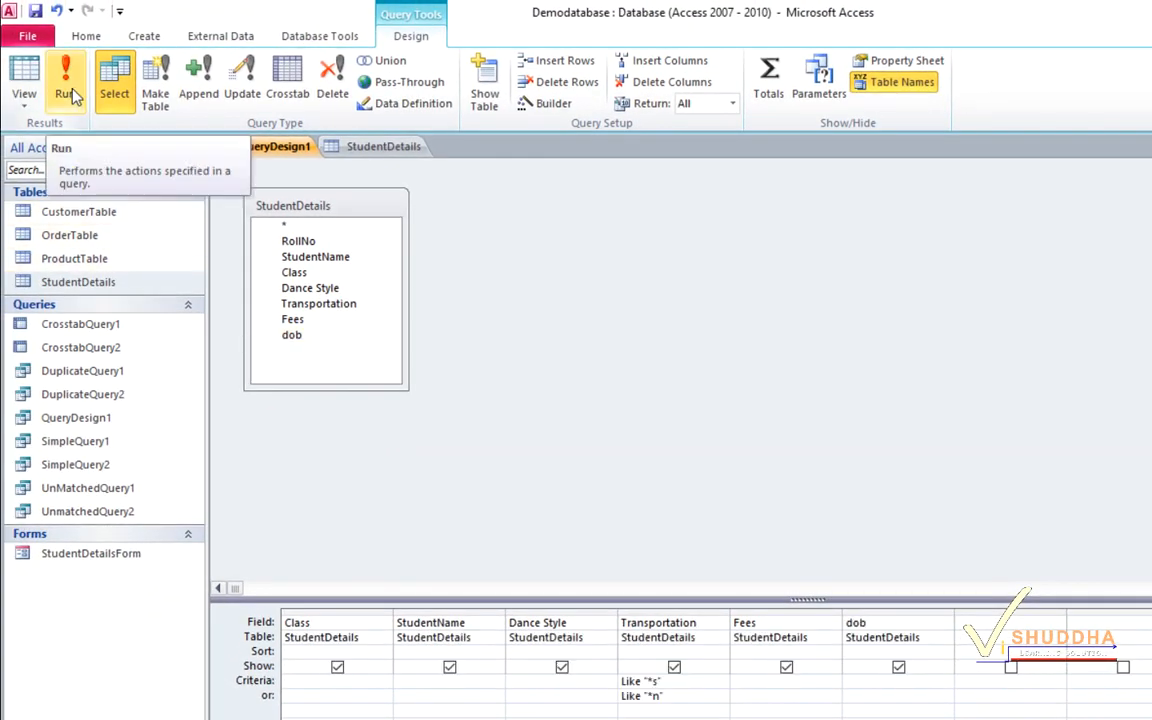
Step: Run the query, compare its records with the StudentDetails table, and return QueryDesign1 to Design view
left_click(66, 80)
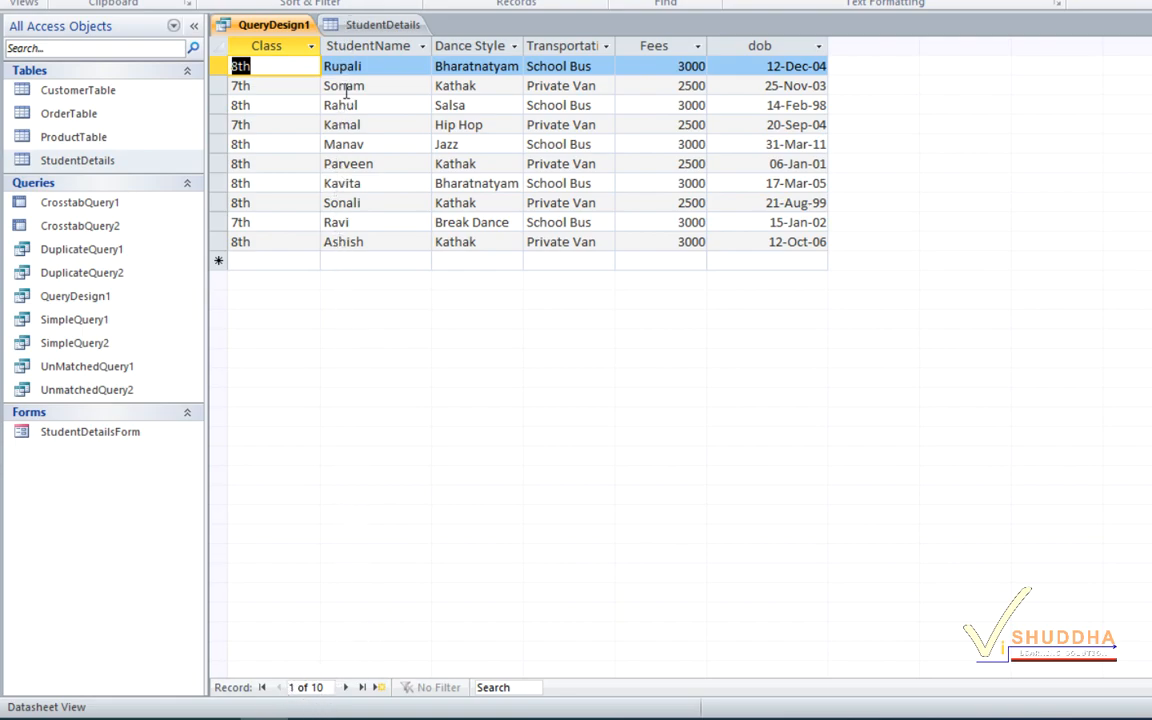
left_click(352, 27)
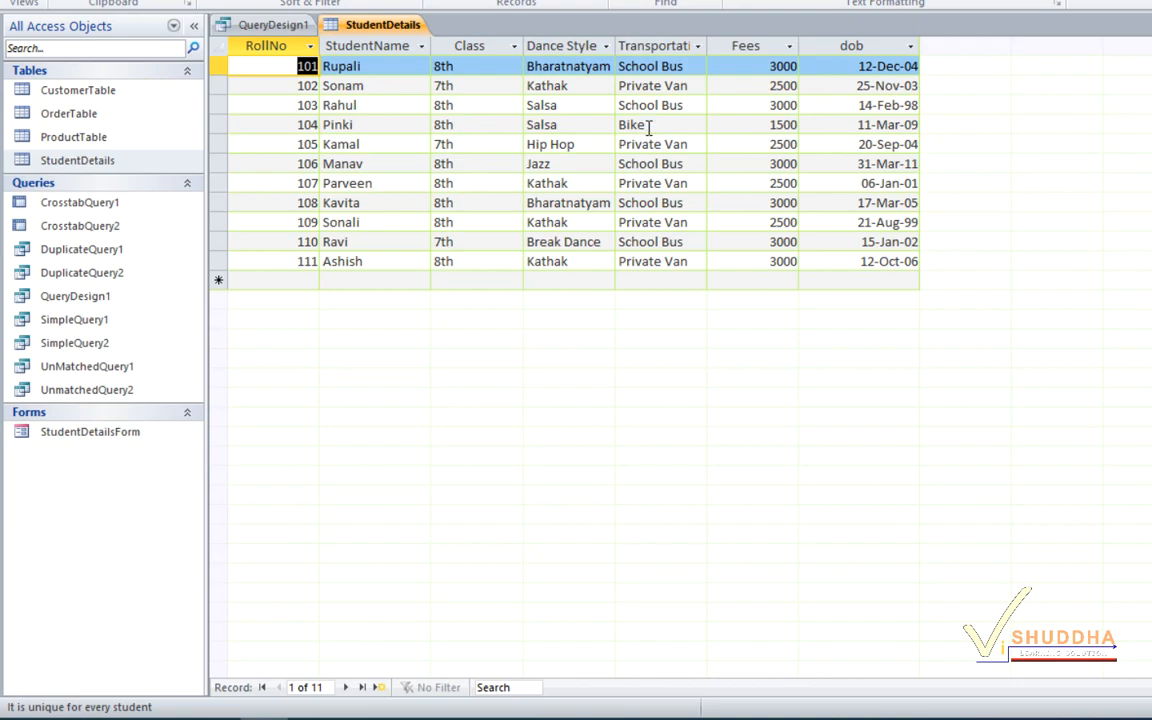
left_click(282, 24)
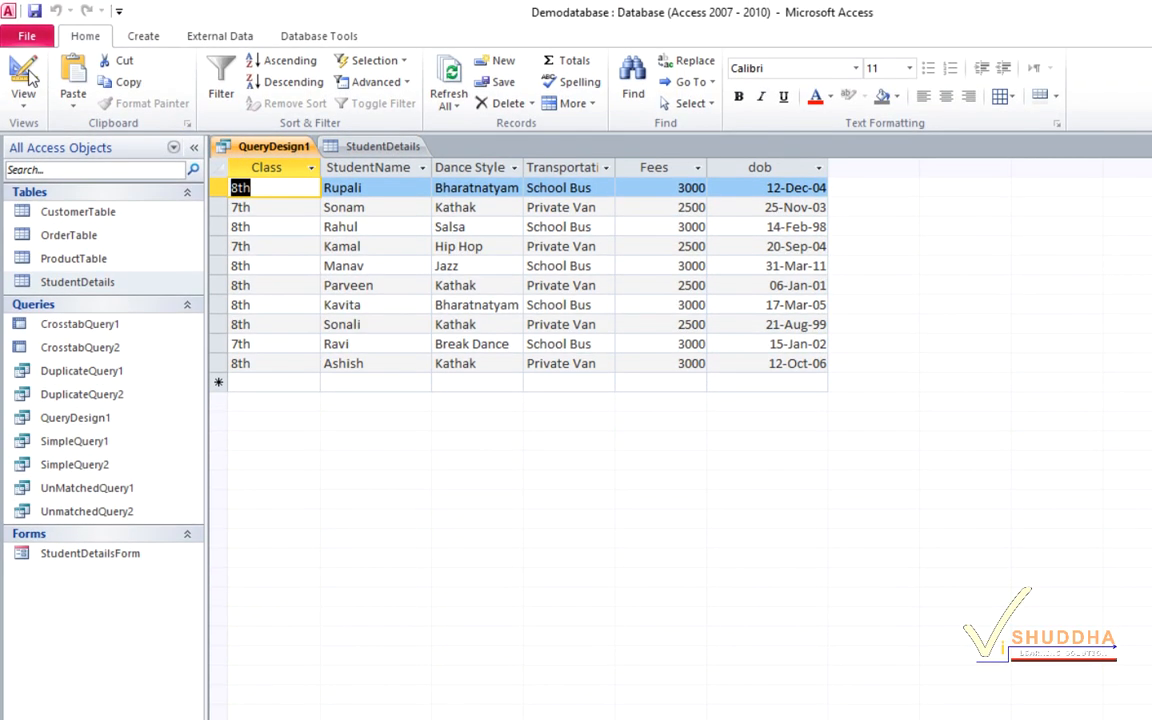
left_click(28, 78)
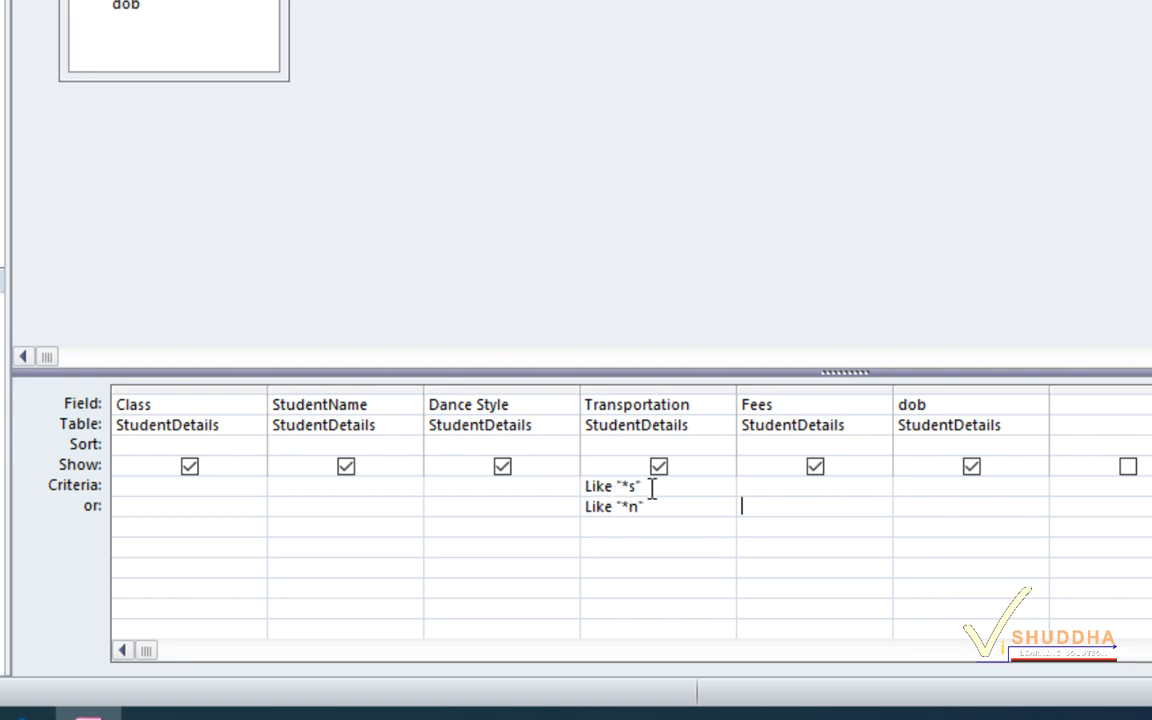
Step: Clear both Transportation criteria, Like "*s" and Like "*n", from the query design
left_click_drag(658, 487, 578, 478)
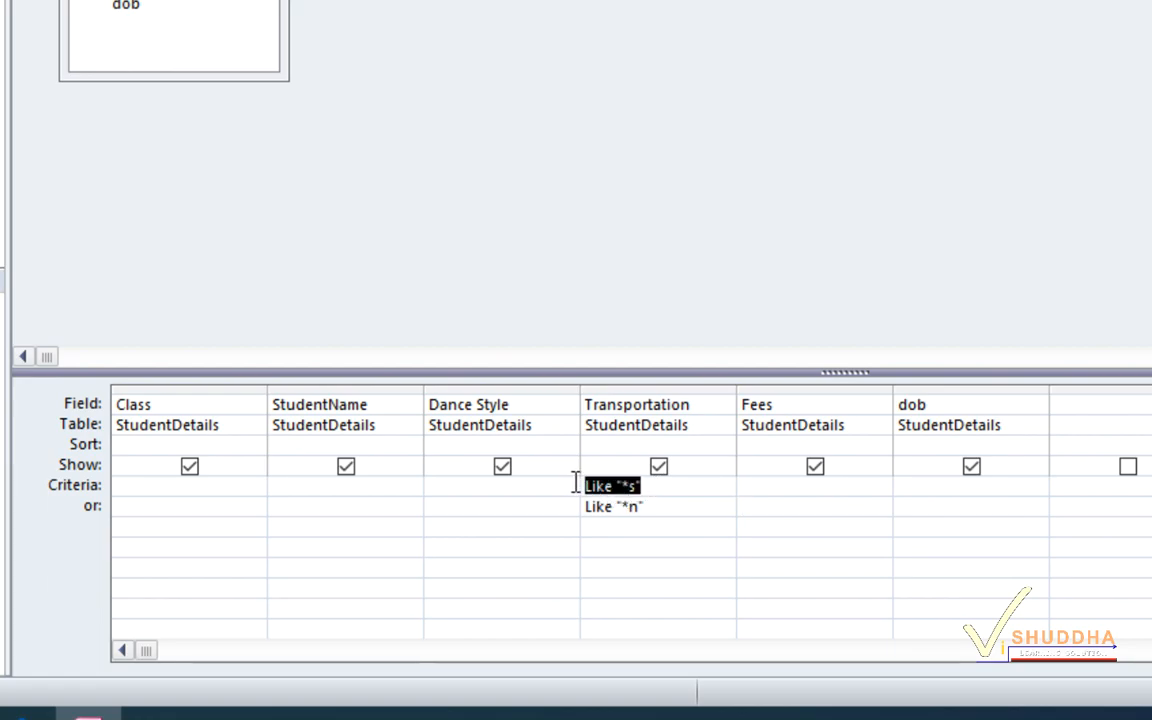
key("Delete")
left_click(661, 507)
key("BackSpace")
key("BackSpace")
key("BackSpace")
key("BackSpace")
key("BackSpace")
key("BackSpace")
key("BackSpace")
key("BackSpace")
key("BackSpace")
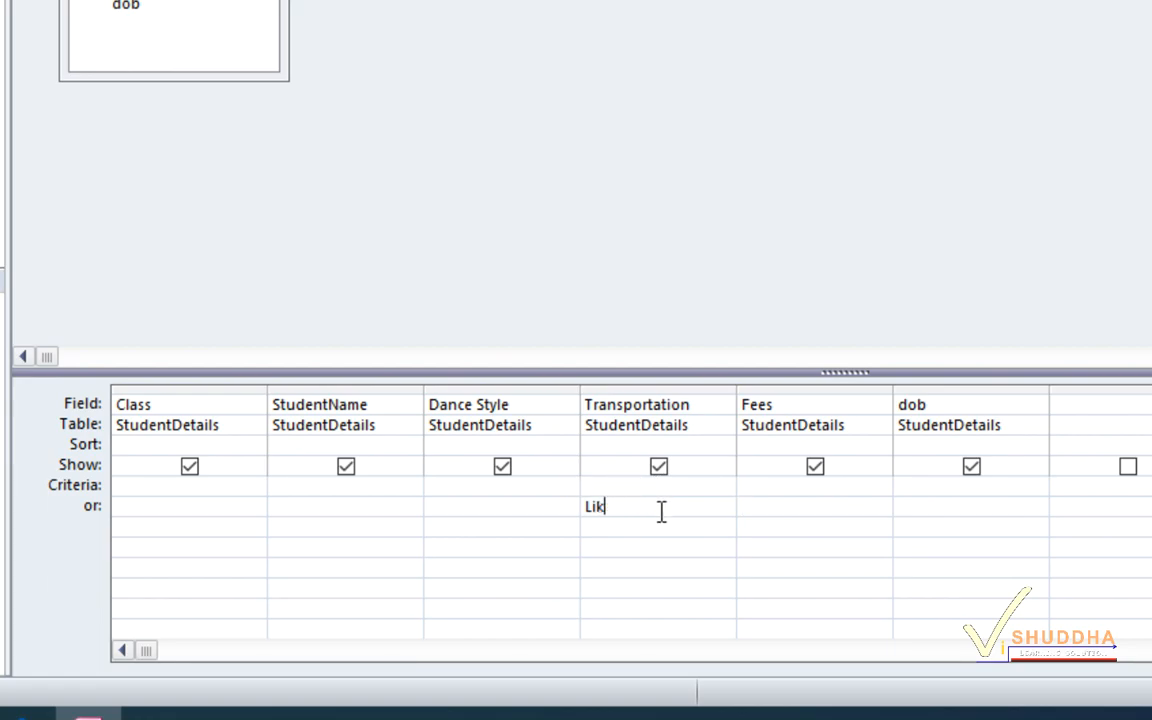
Step: Set the Fees criterion to 2500, run the query, and return to Design view
left_click(777, 488)
type("2500")
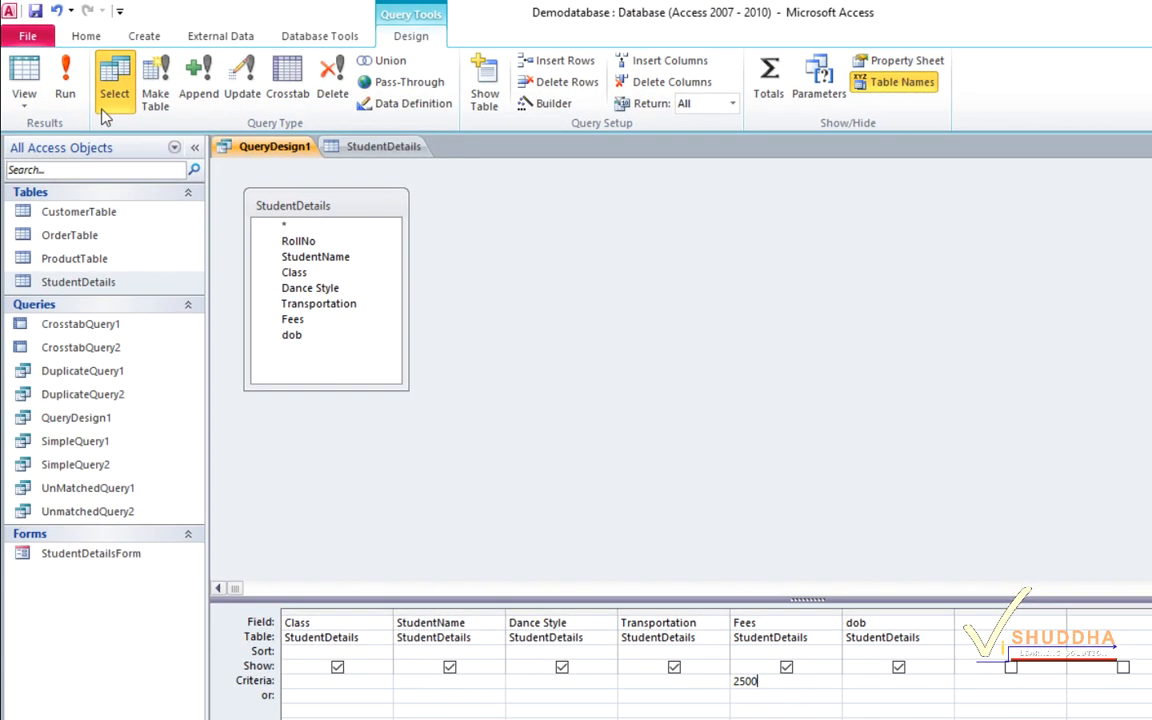
left_click(74, 92)
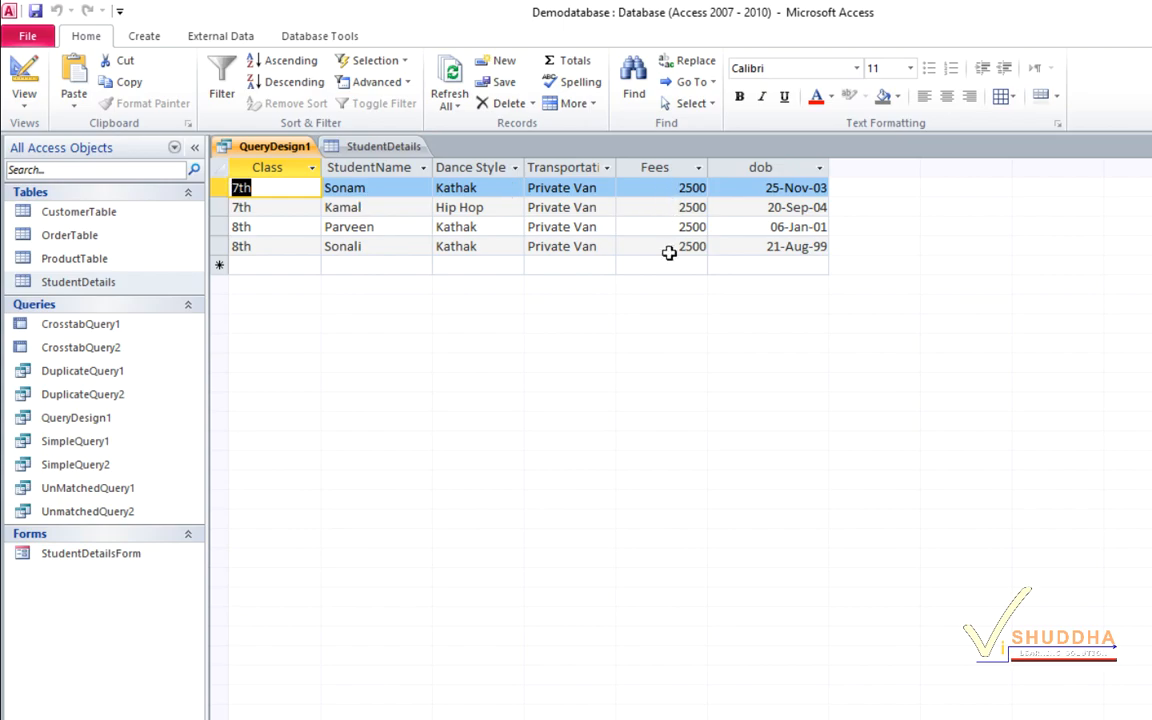
left_click(28, 78)
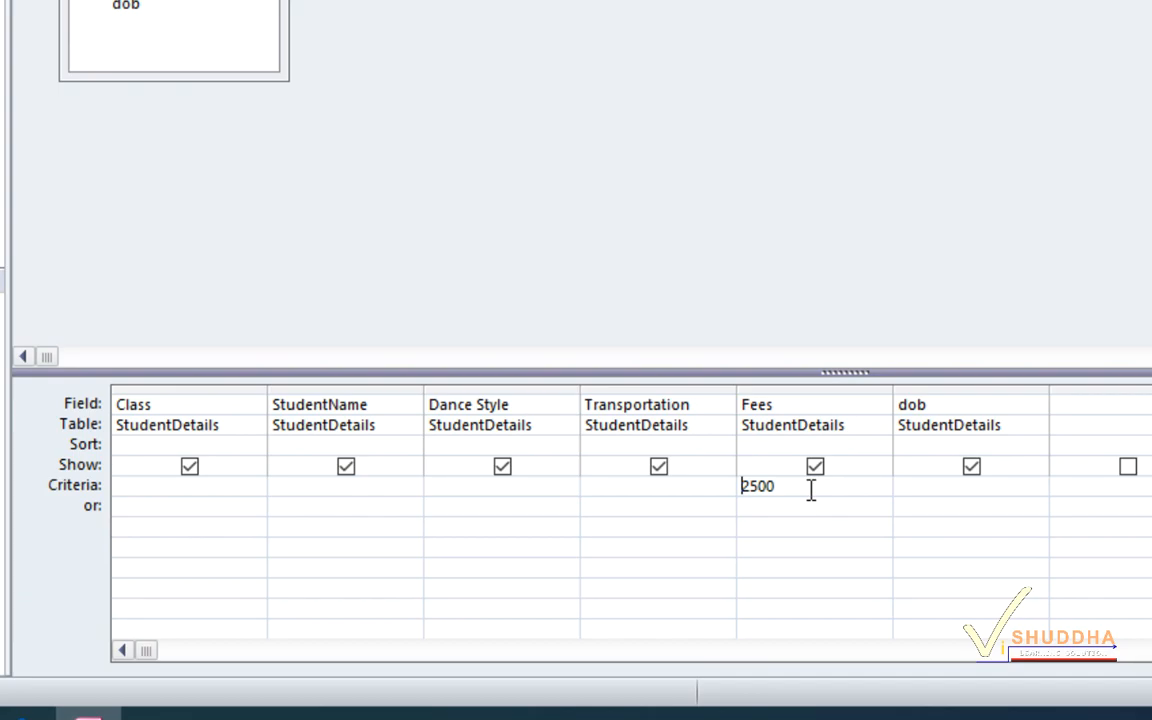
Step: Change the Fees criterion to >2500, run the query, and return to Design view
type(">")
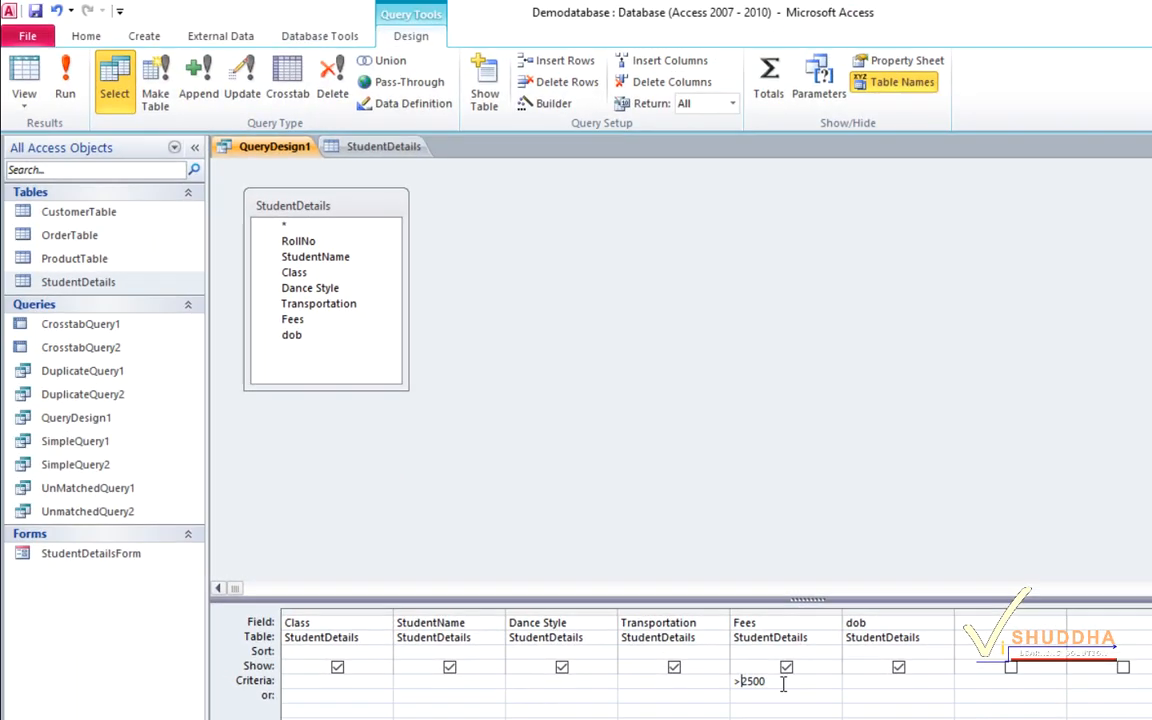
left_click(65, 85)
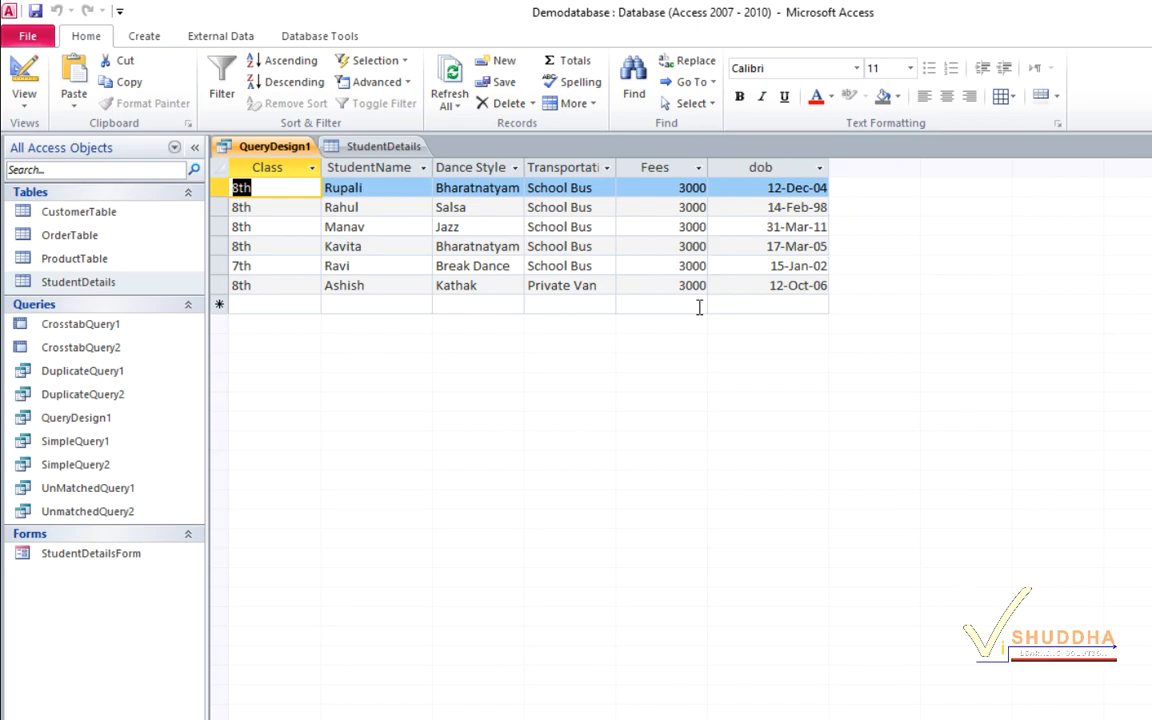
left_click(26, 80)
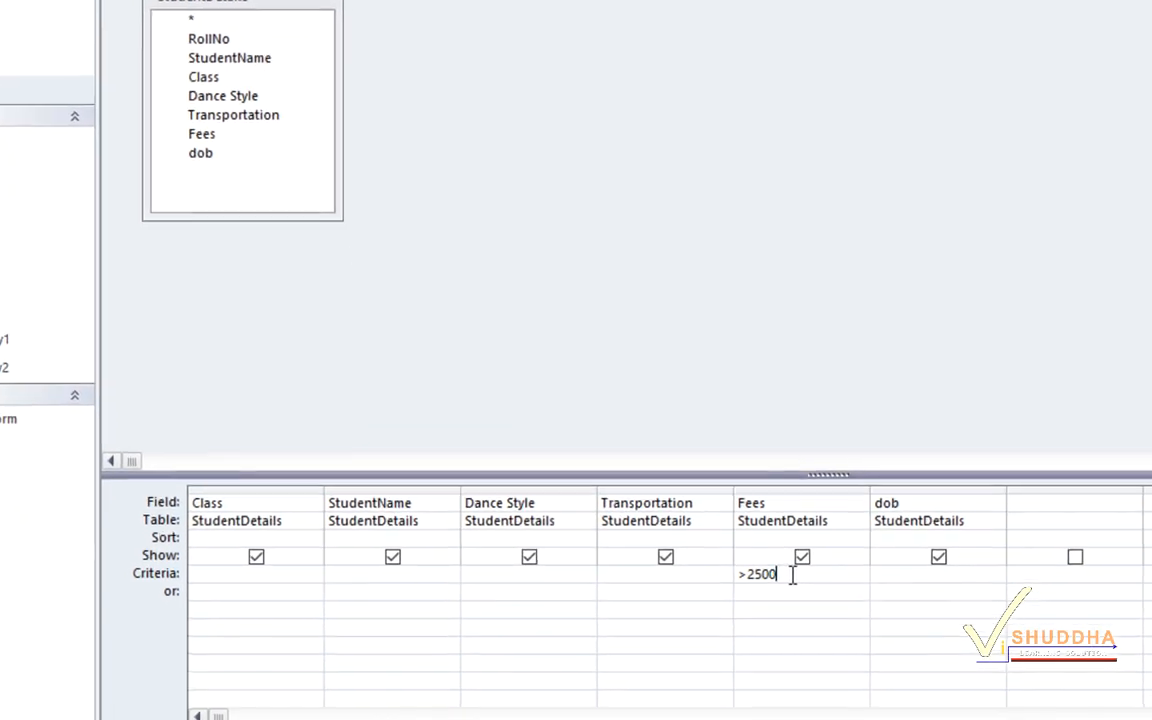
Step: Replace the Fees criterion with >1500 and <3000, run the query, and return to Design view
key("BackSpace")
key("BackSpace")
key("BackSpace")
key("BackSpace")
key("BackSpace")
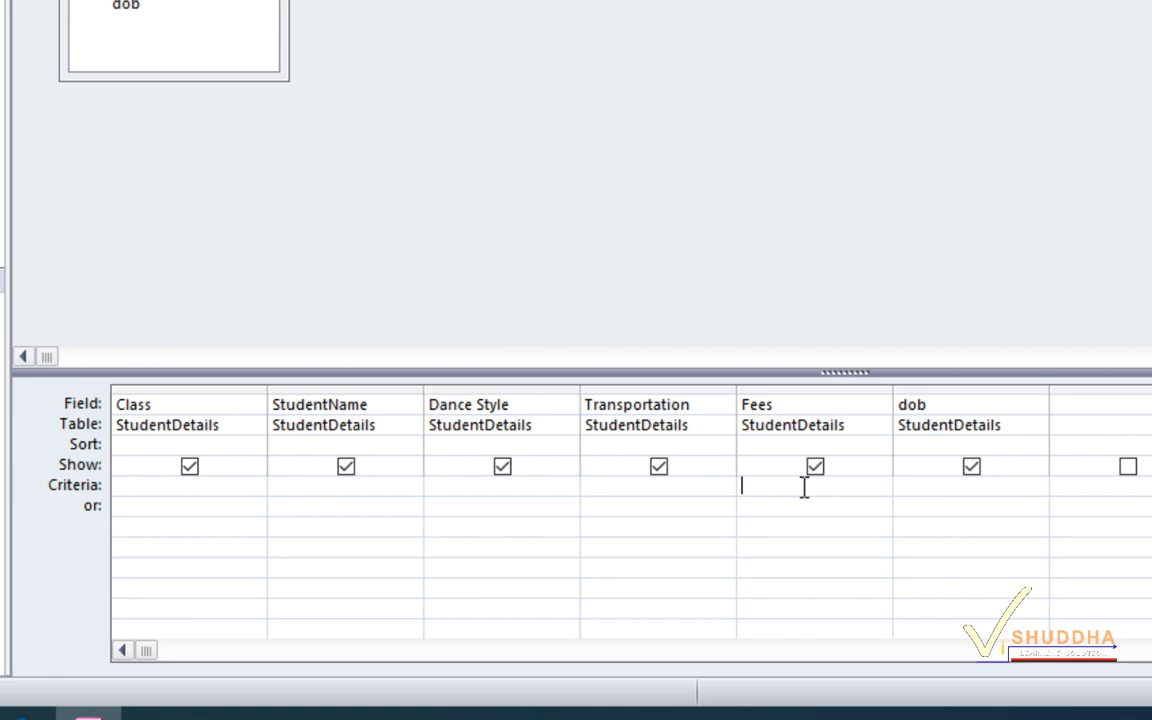
type(">1500 and <3000")
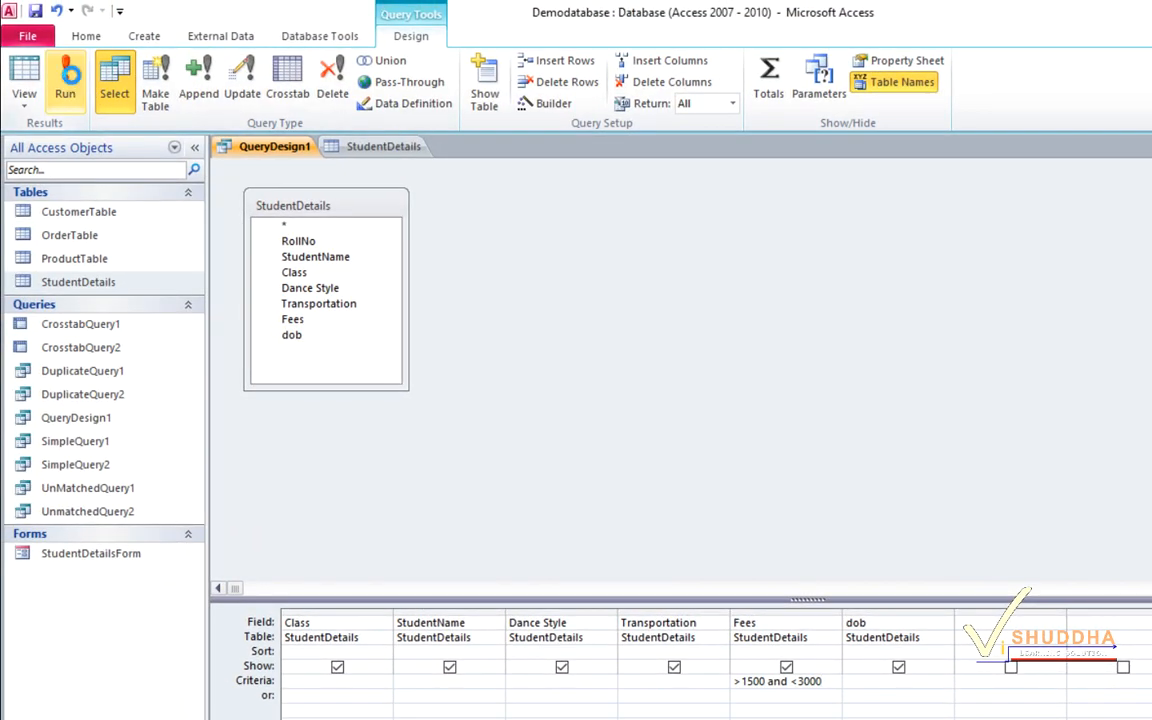
left_click(60, 74)
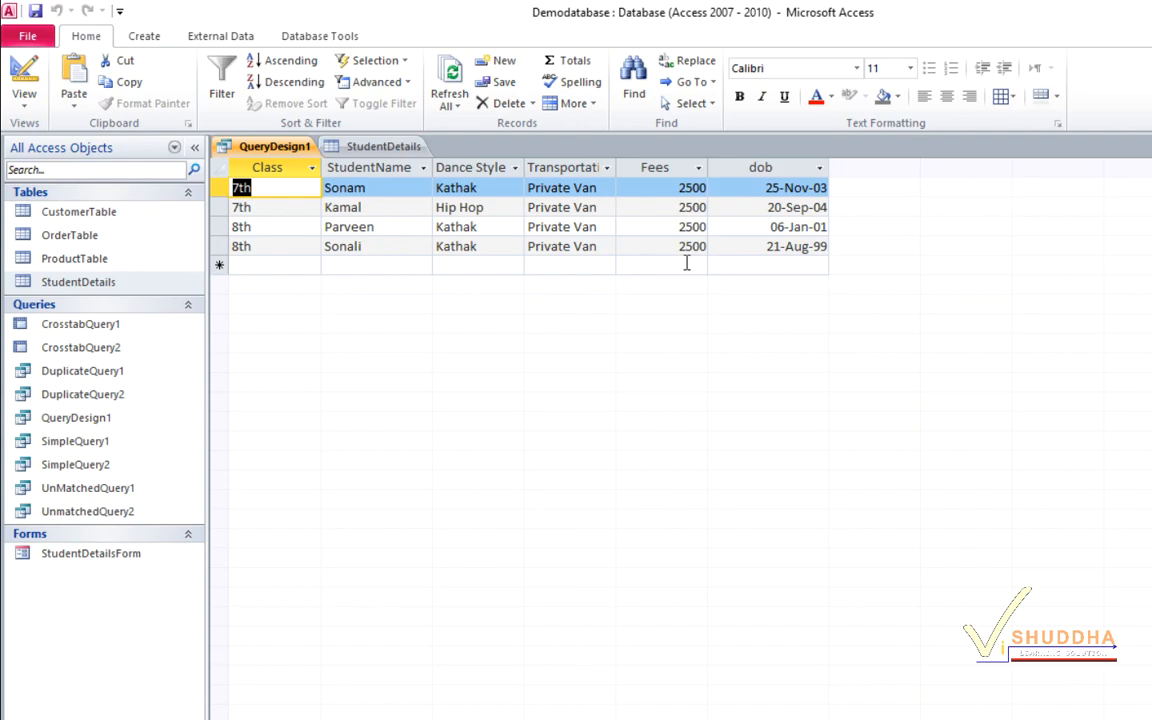
left_click(24, 82)
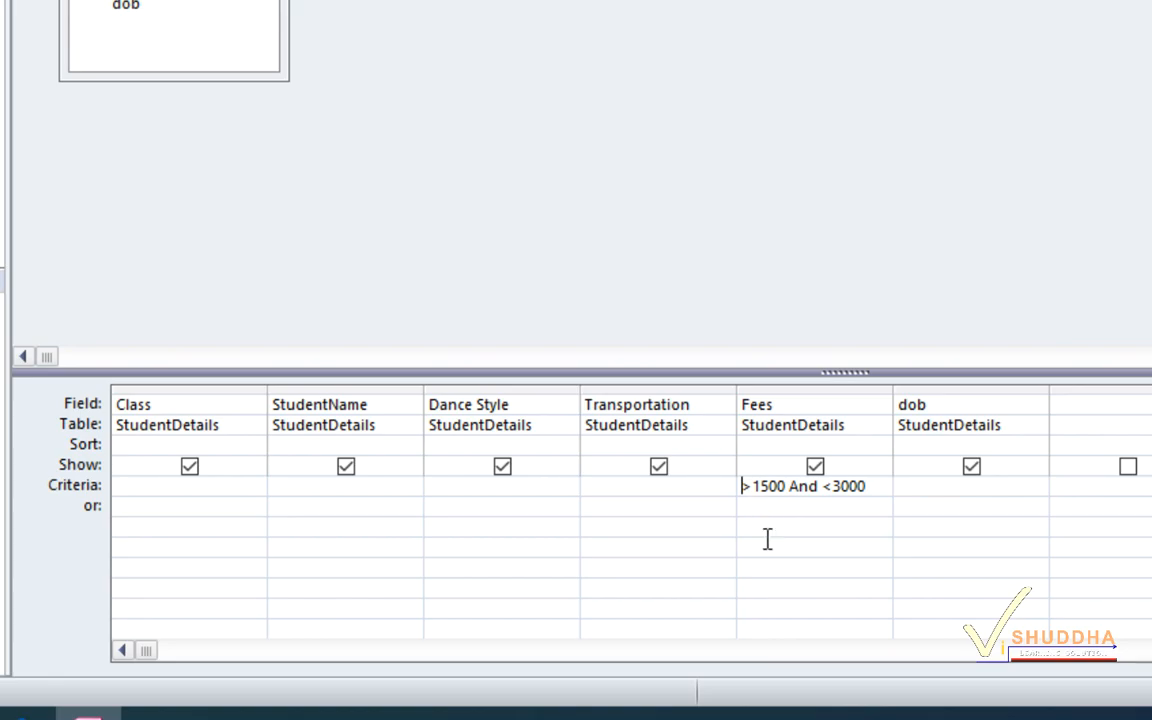
Step: Make the lower Fees limit inclusive with >=1500 And <3000, run the query, and return to Design view
key("Right")
type("=")
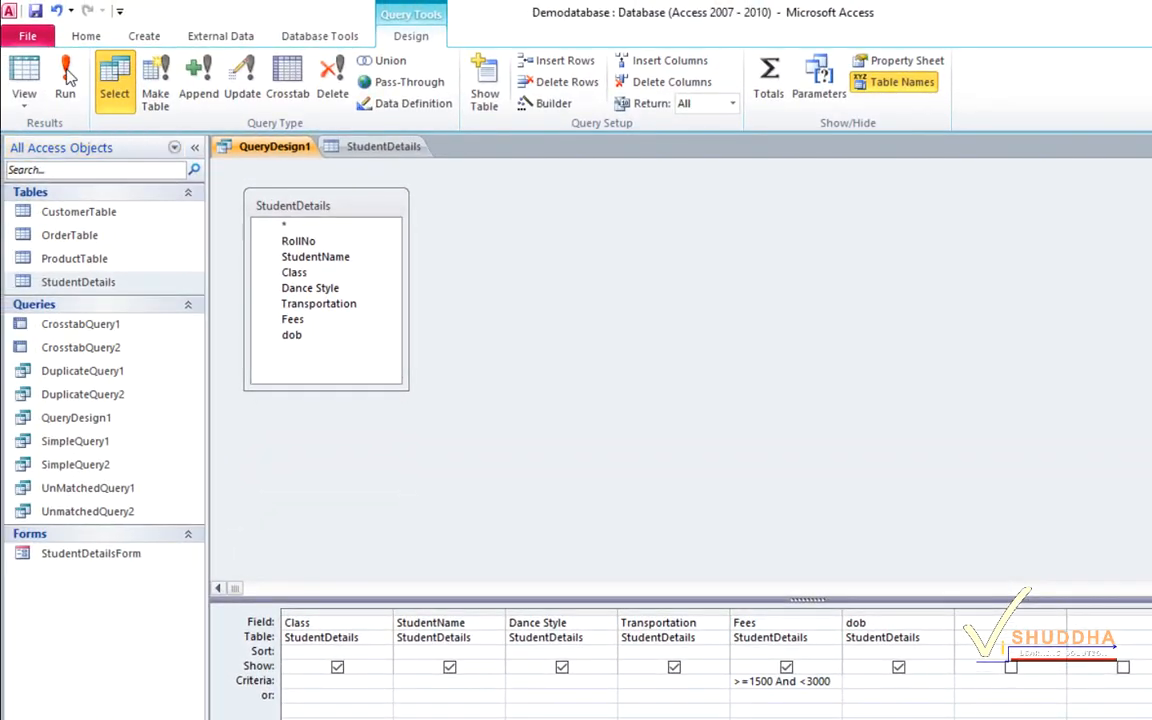
left_click(66, 78)
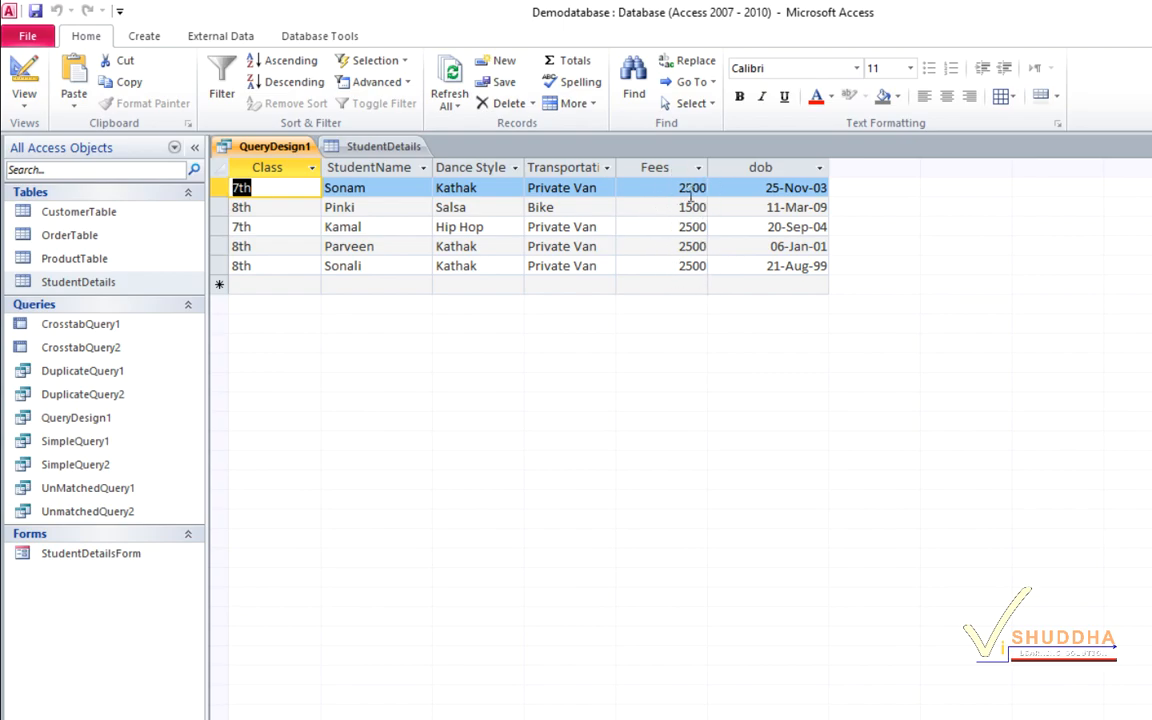
left_click(22, 85)
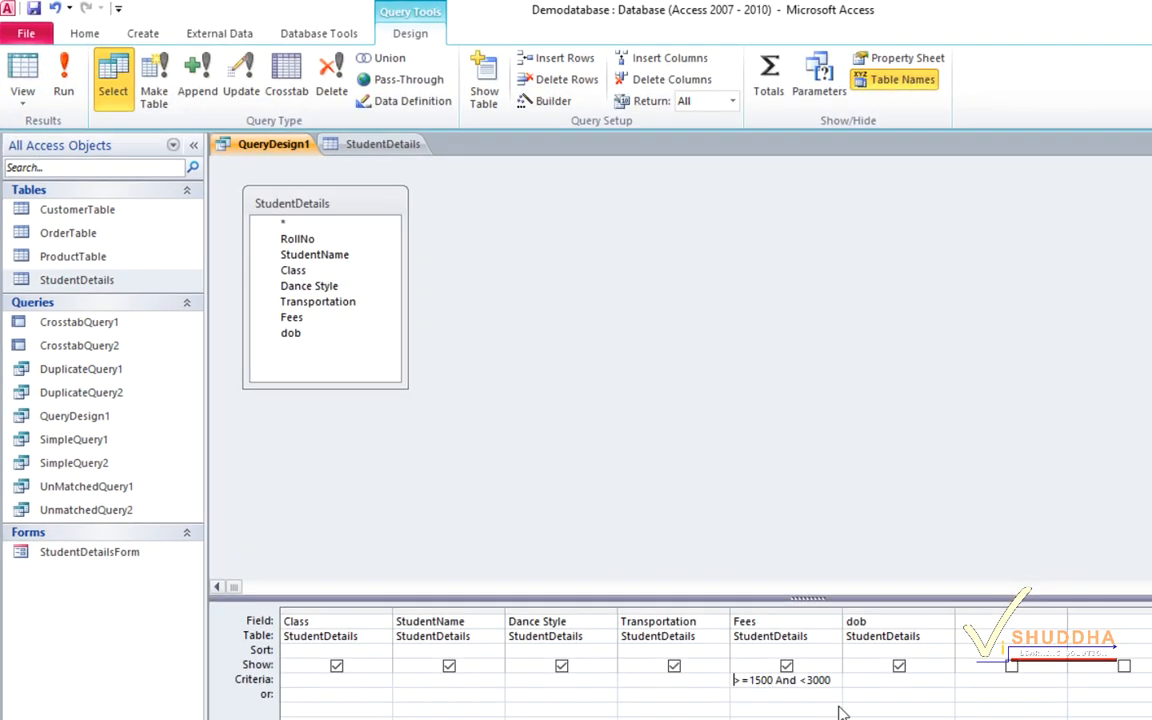
Step: Replace the Fees criterion with a Class criterion of <>7th, run the query, and return to Design view
left_click_drag(837, 672, 726, 681)
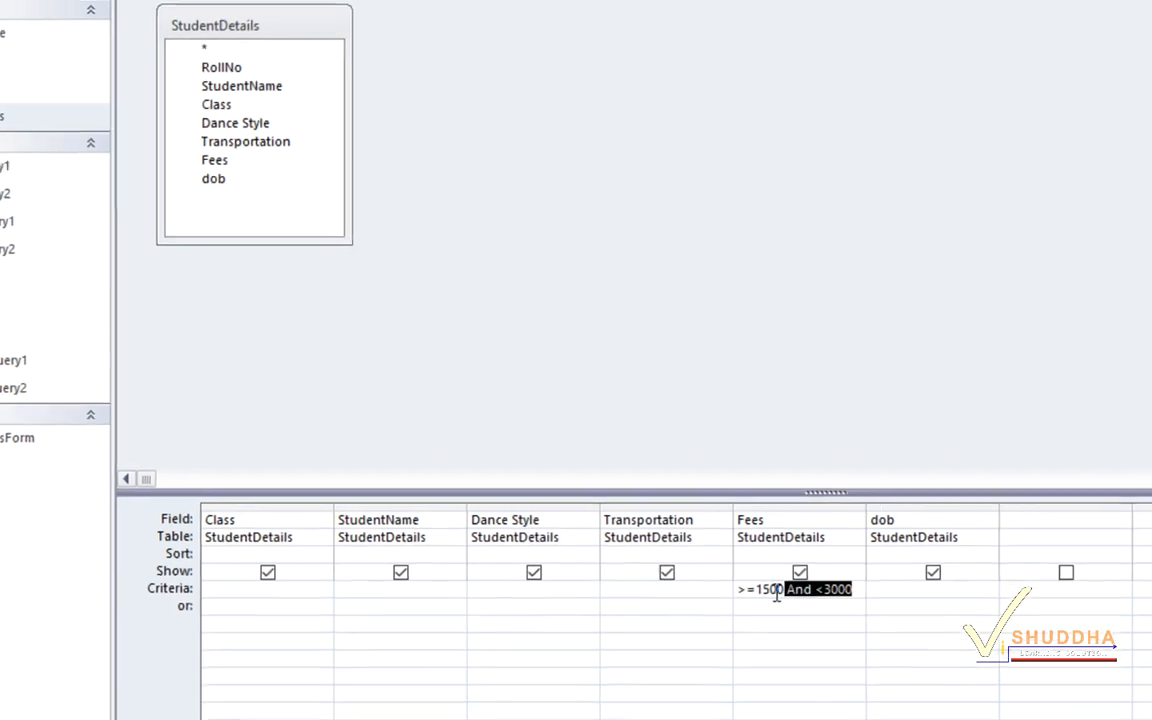
key("shift+Home")
key("Delete")
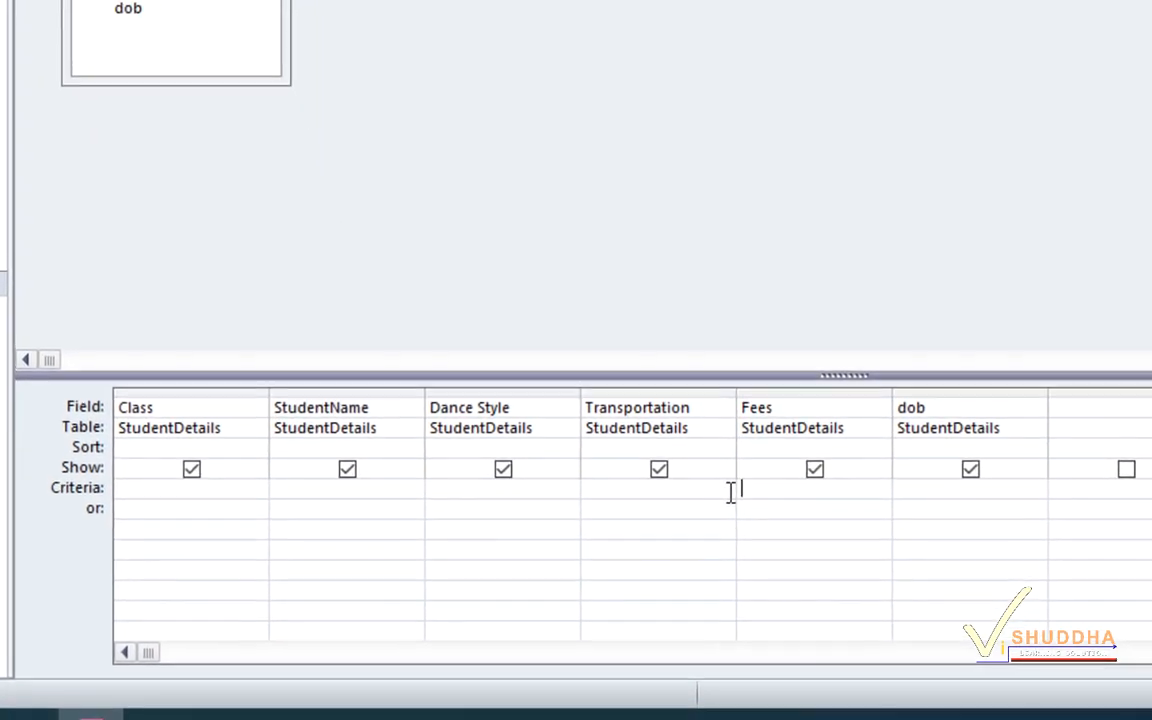
left_click(136, 486)
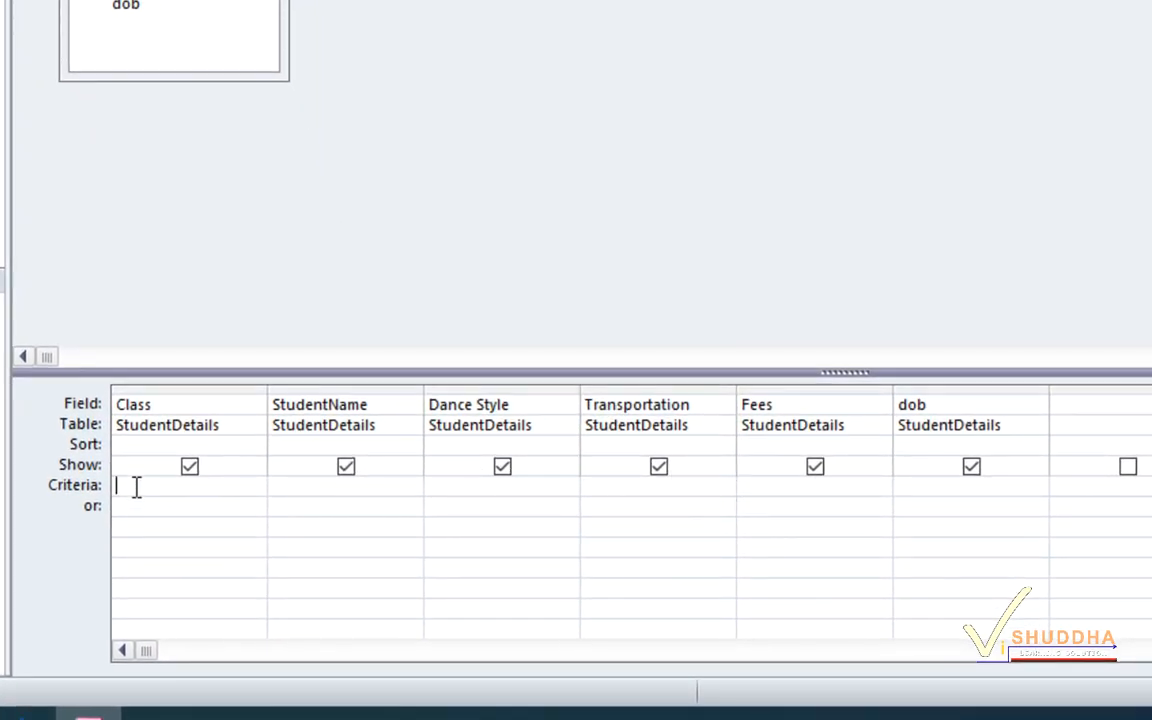
type("<>7th")
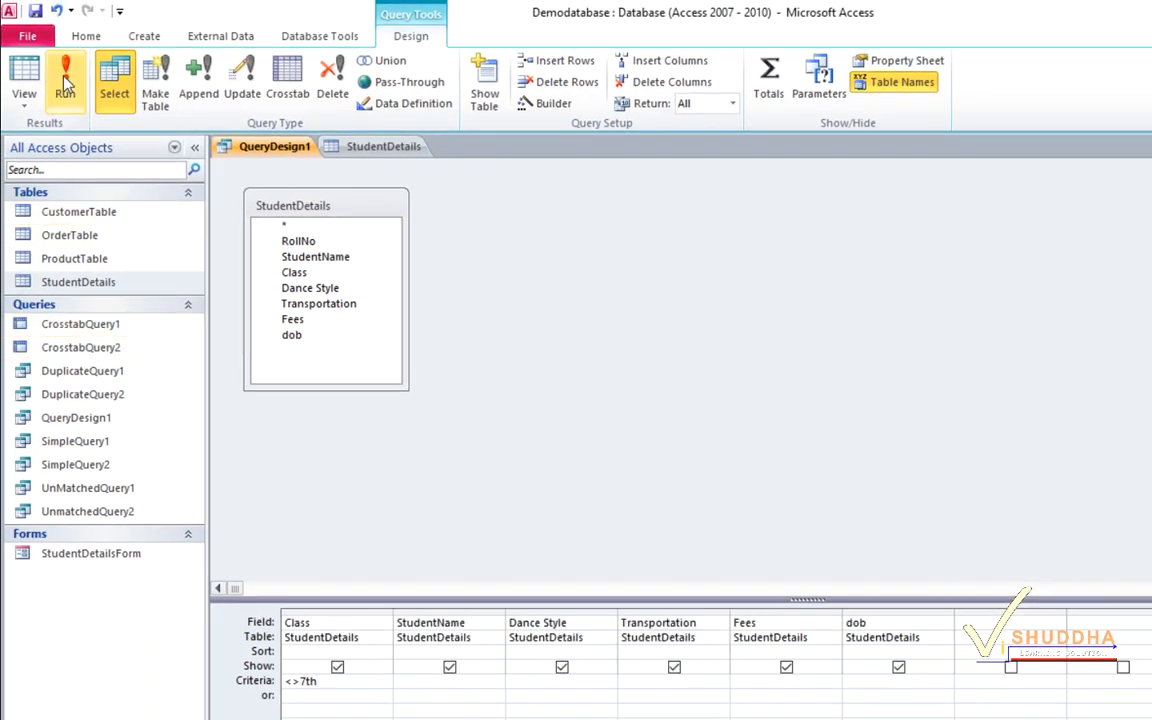
left_click(65, 88)
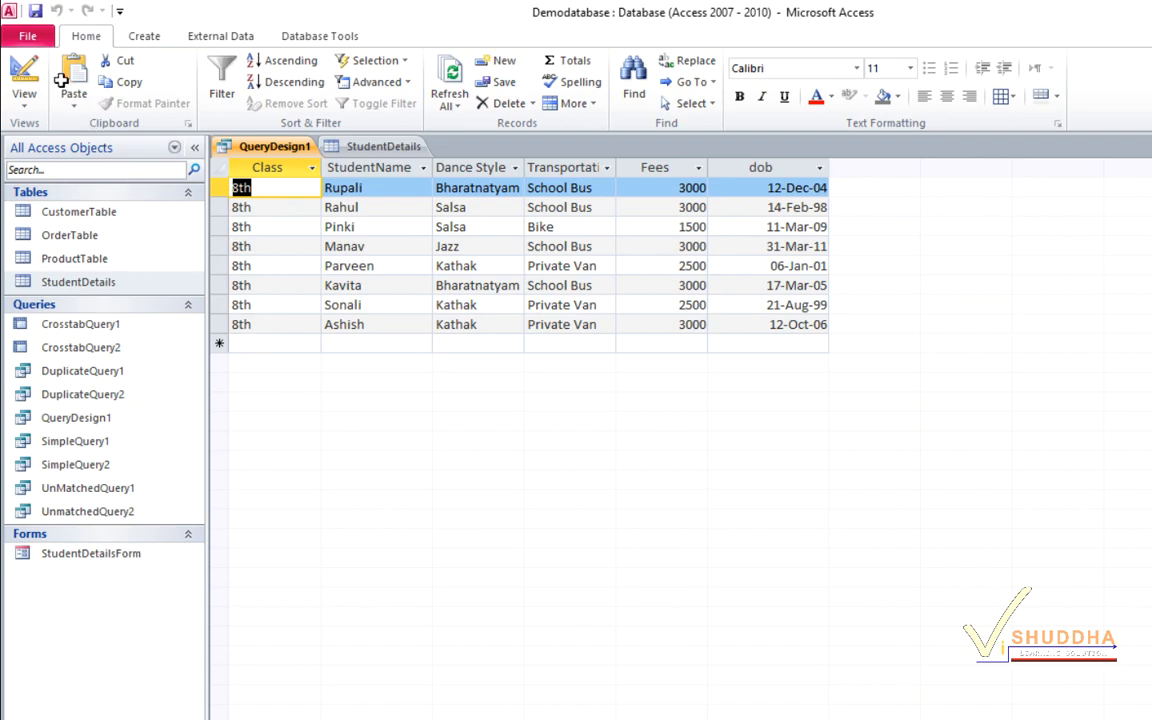
left_click(55, 85)
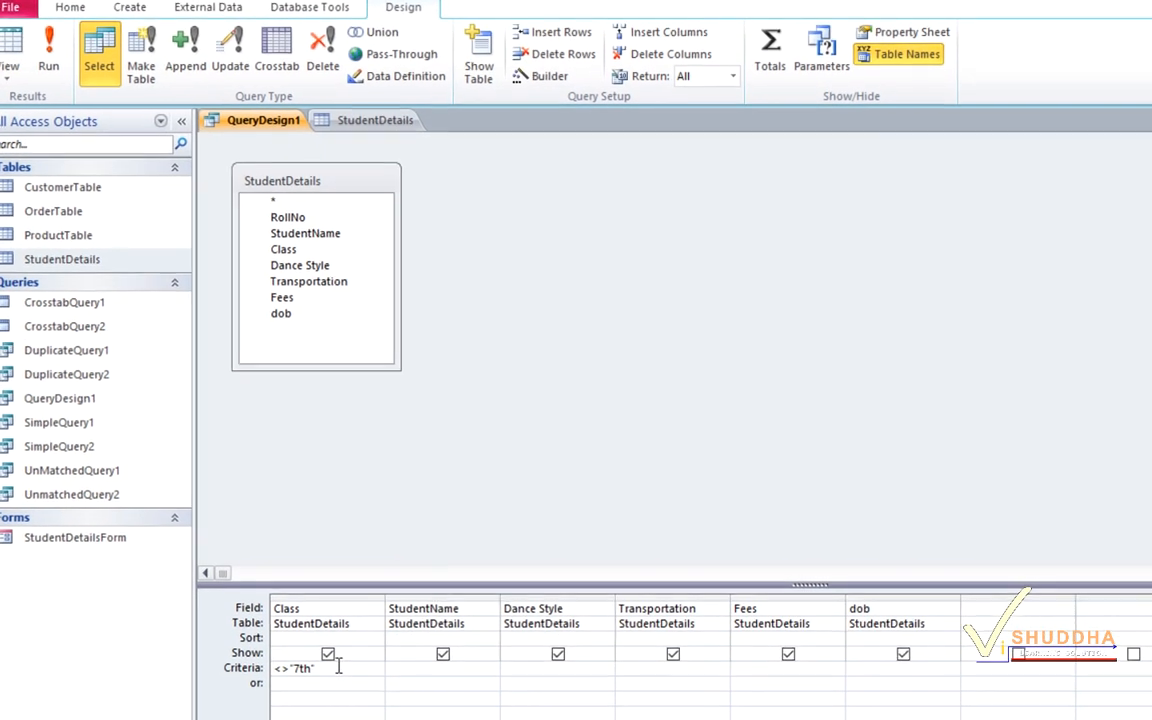
Step: Clear the Class criterion and run the query with StudentName sorted Ascending, returning to Design view
left_click_drag(338, 667, 271, 666)
key("Delete")
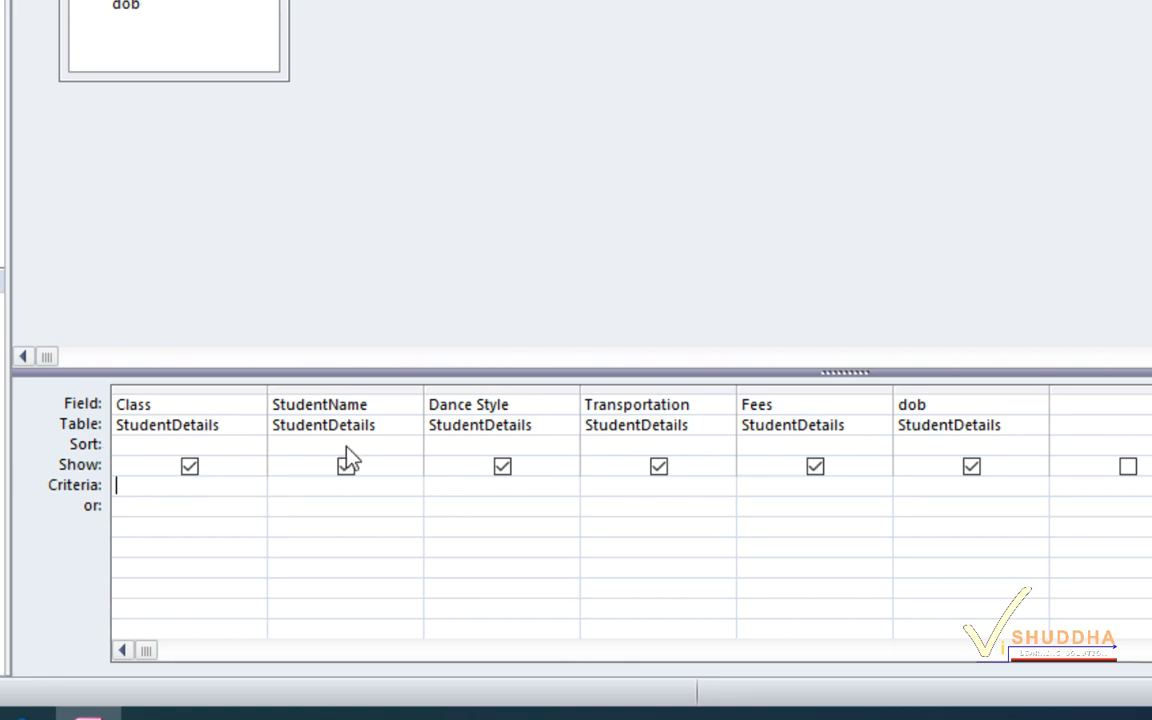
left_click(412, 449)
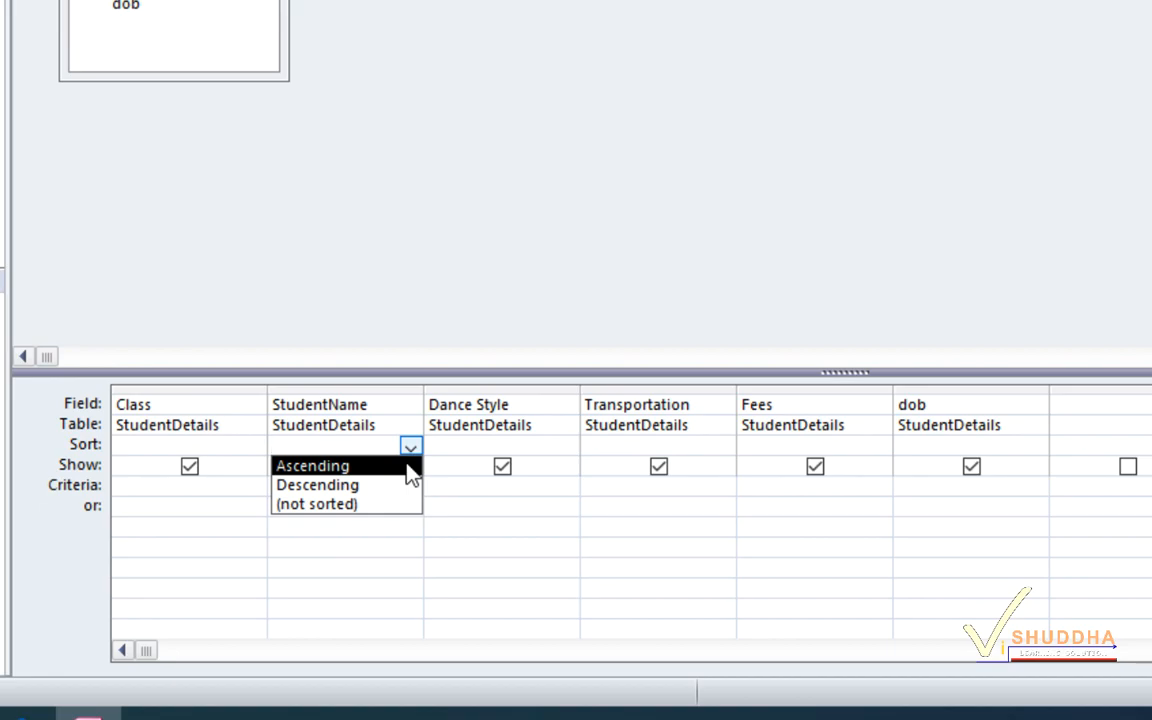
left_click(410, 468)
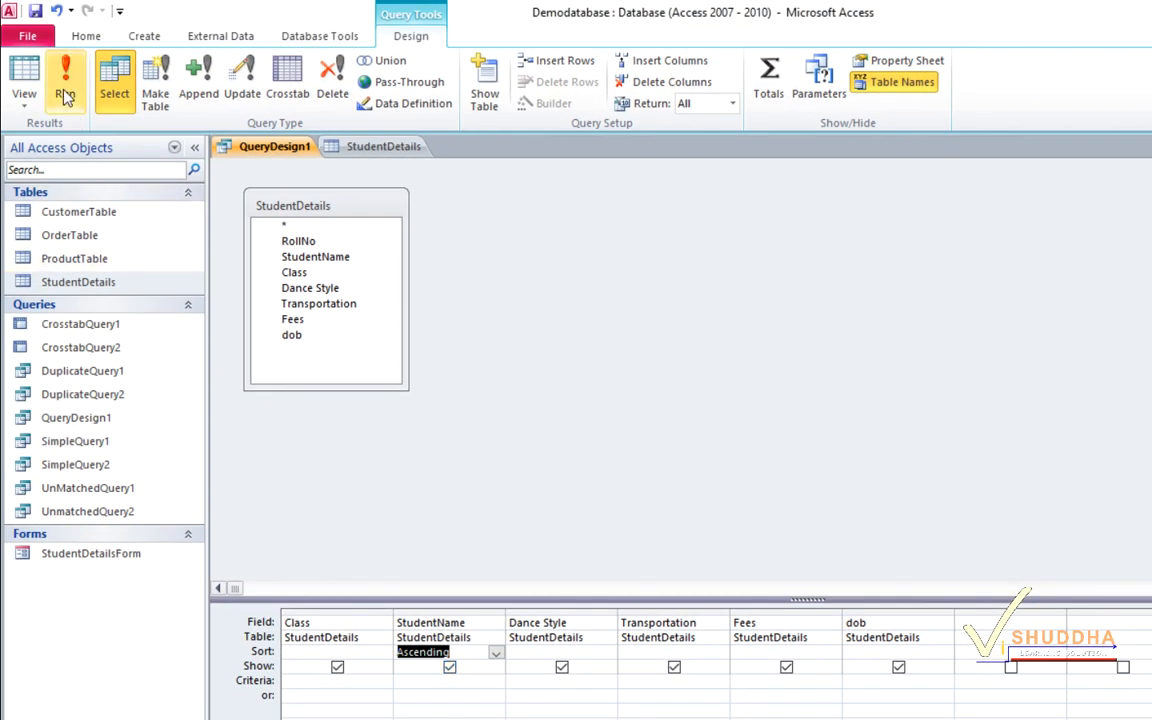
left_click(64, 95)
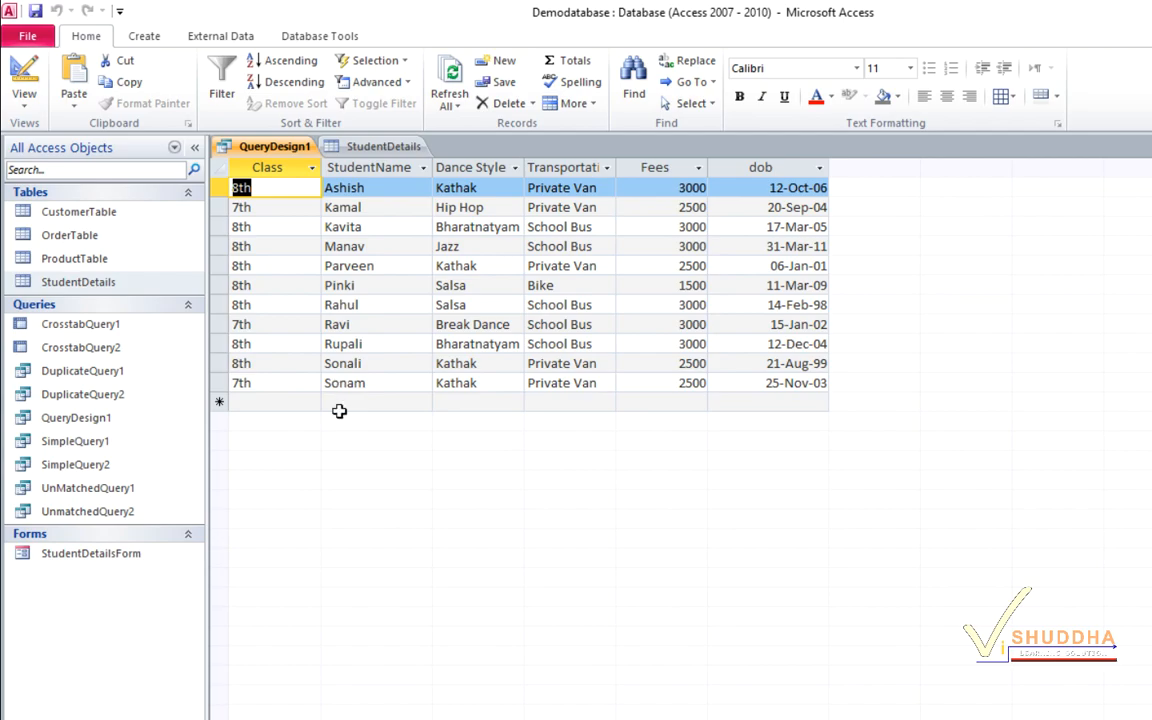
left_click(27, 87)
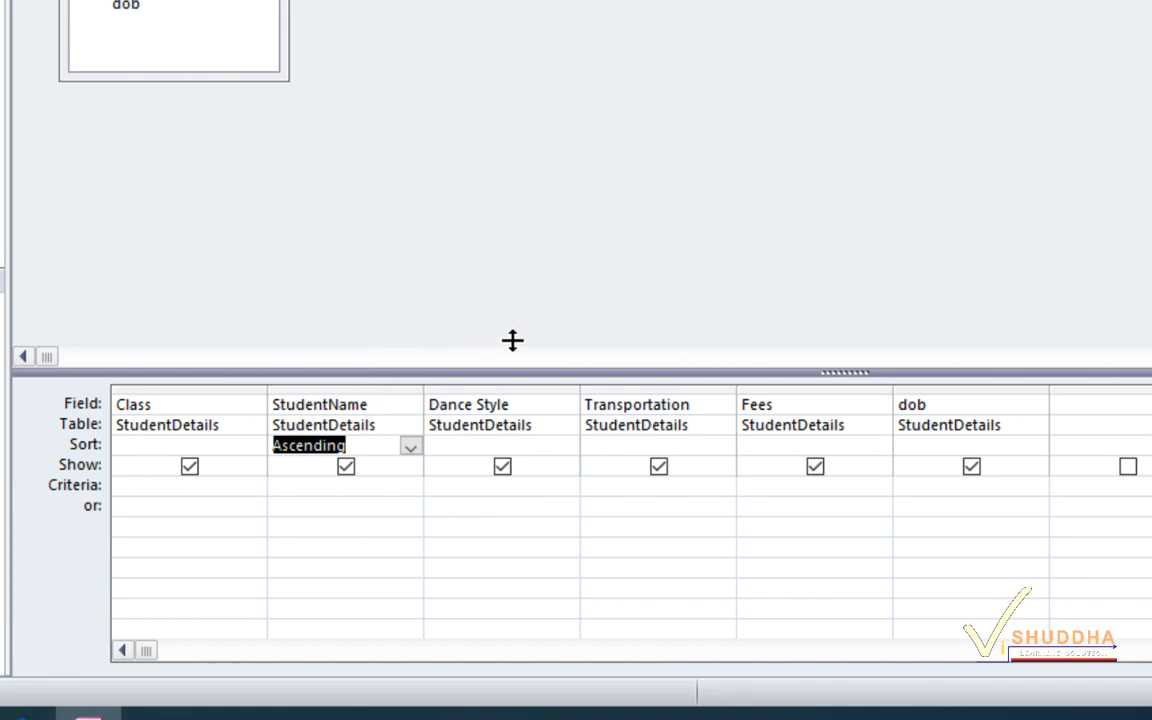
Step: Add a Descending sort on Transportation, run the query, and return to Design view
left_click(650, 445)
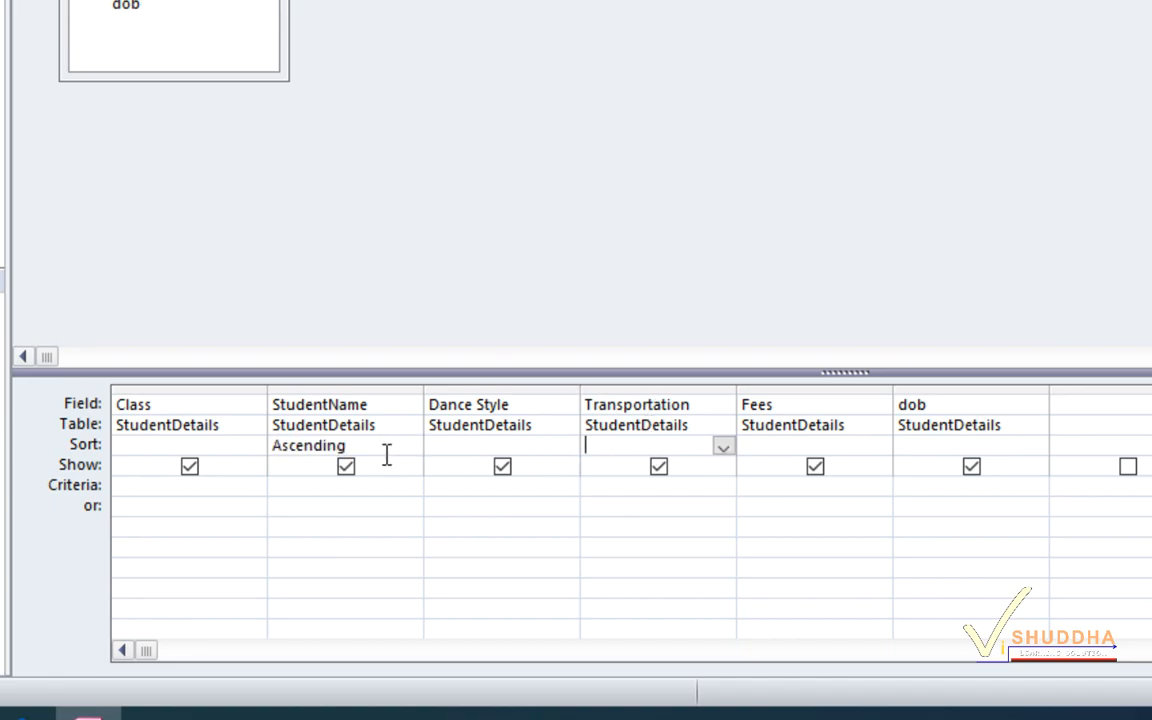
left_click(724, 450)
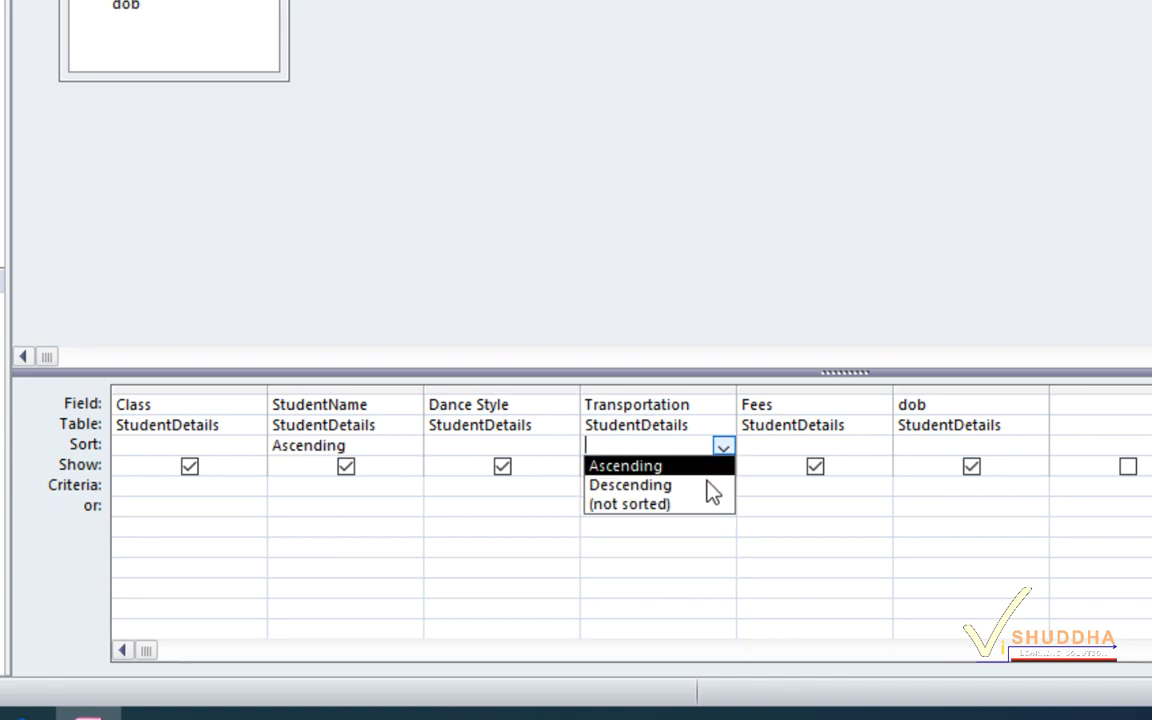
left_click(710, 486)
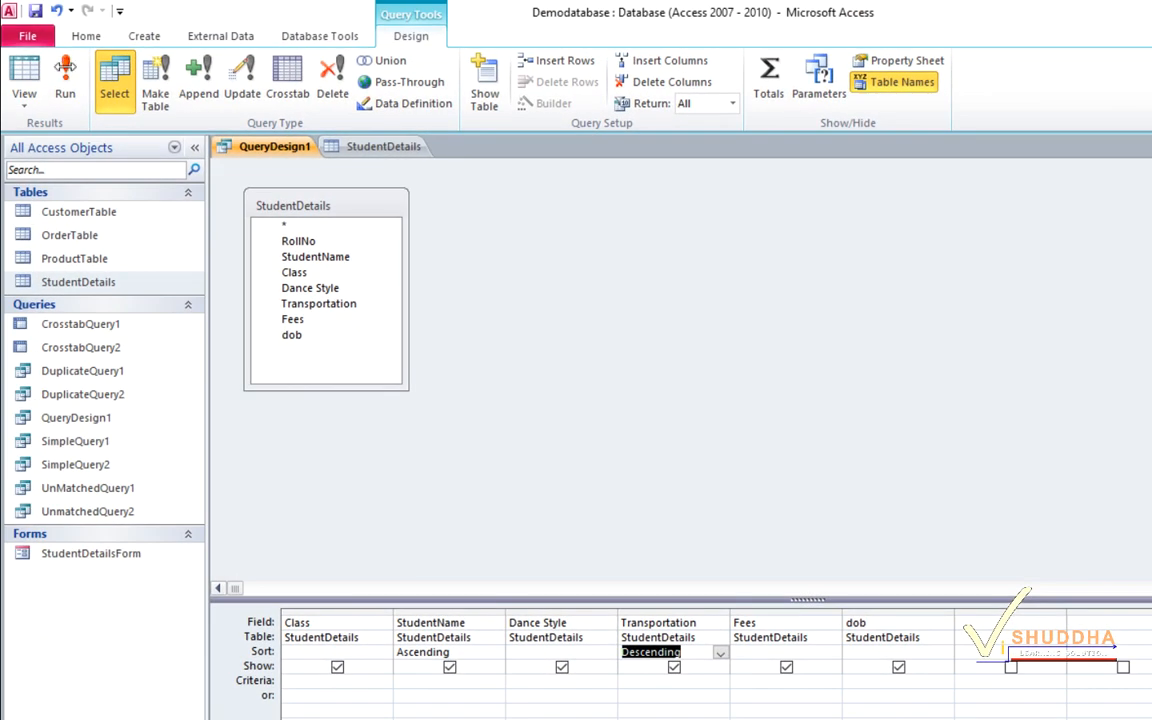
left_click(67, 92)
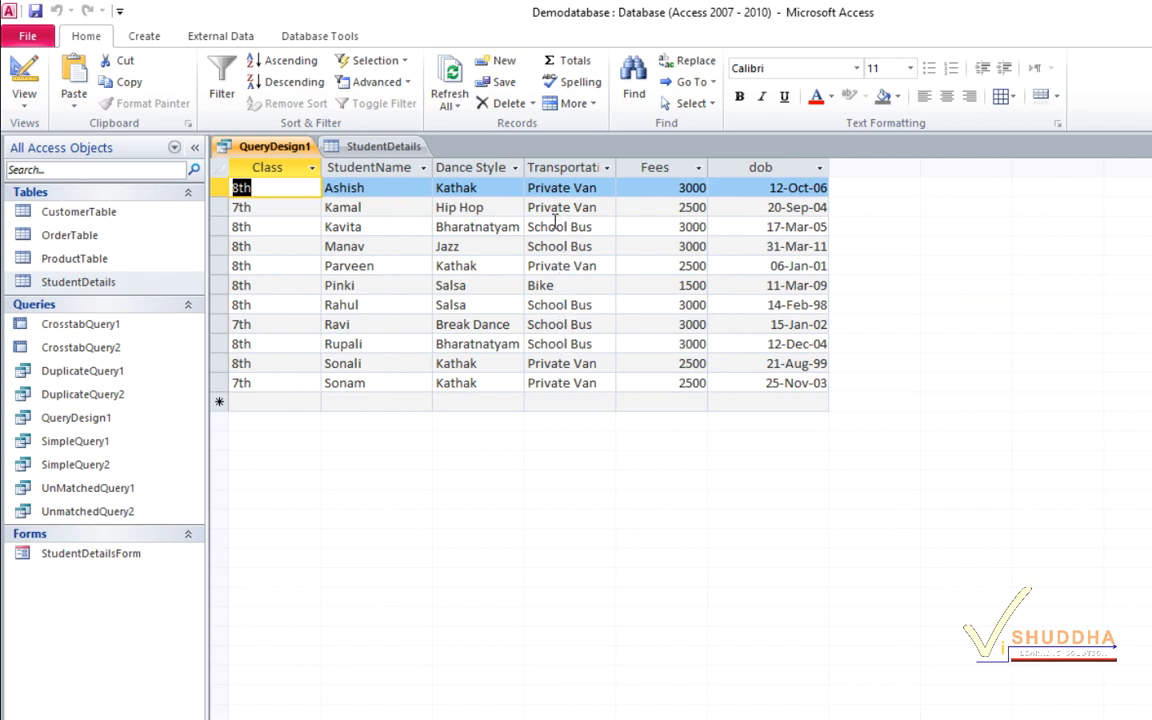
left_click(24, 75)
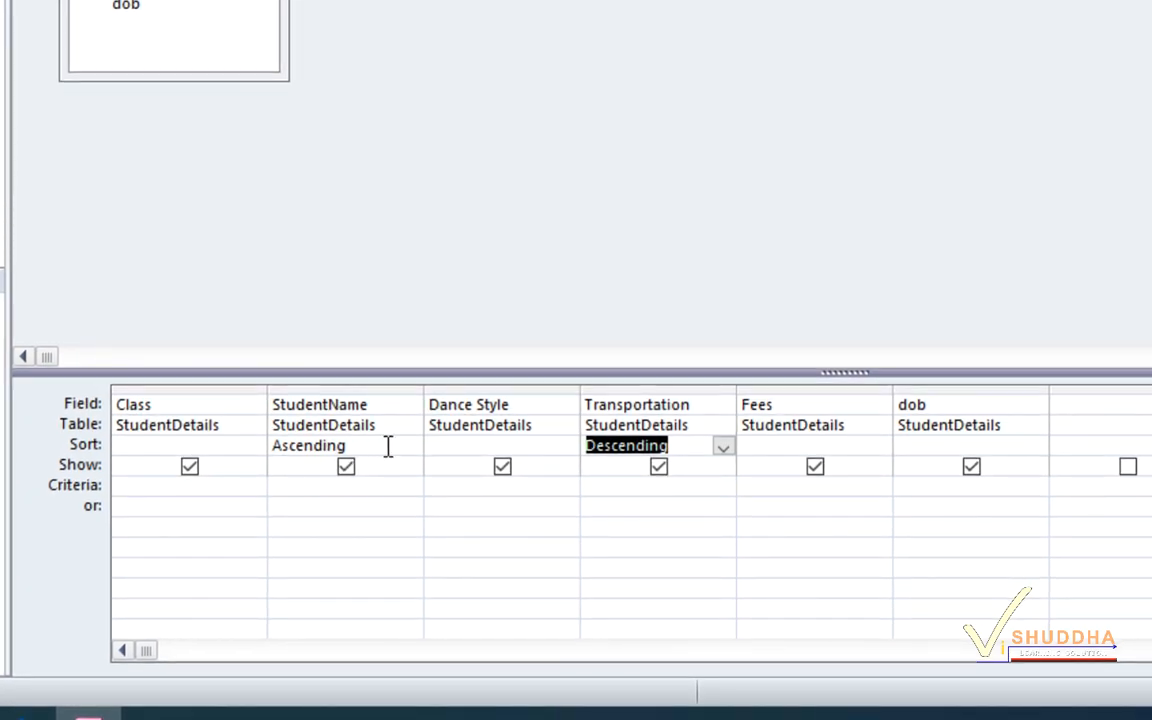
Step: Remove the StudentName sort, sort Class Ascending alongside Transportation, and run the query, returning to Design view
left_click(388, 446)
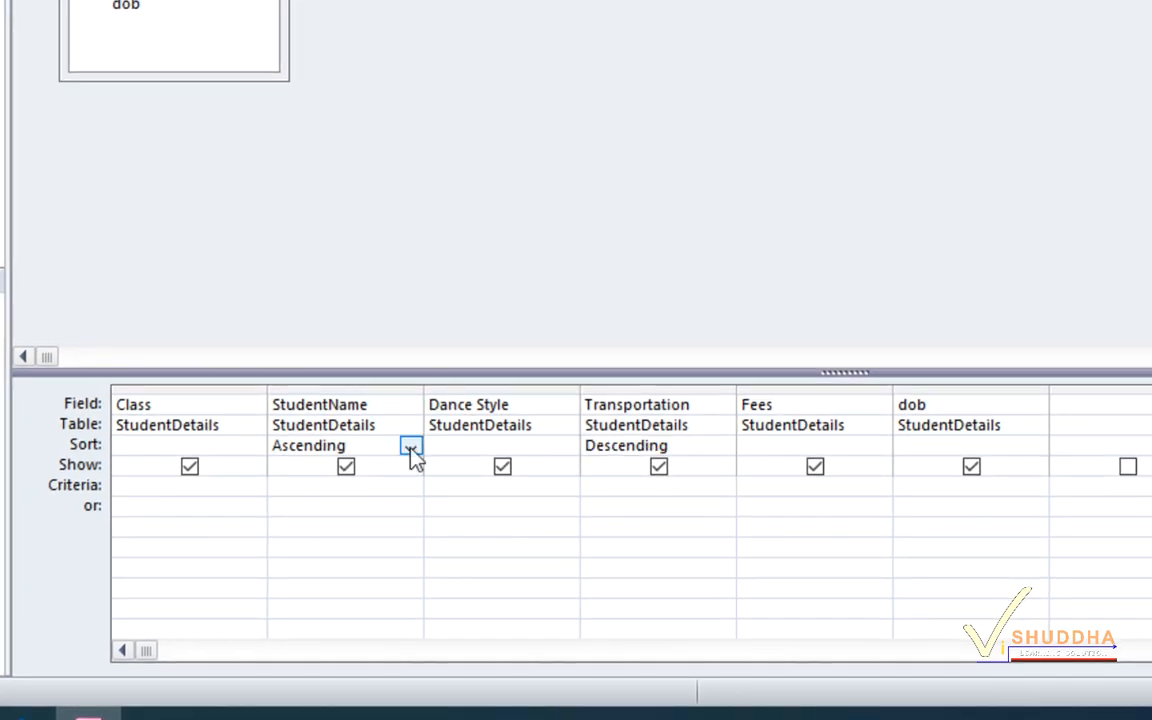
left_click(409, 446)
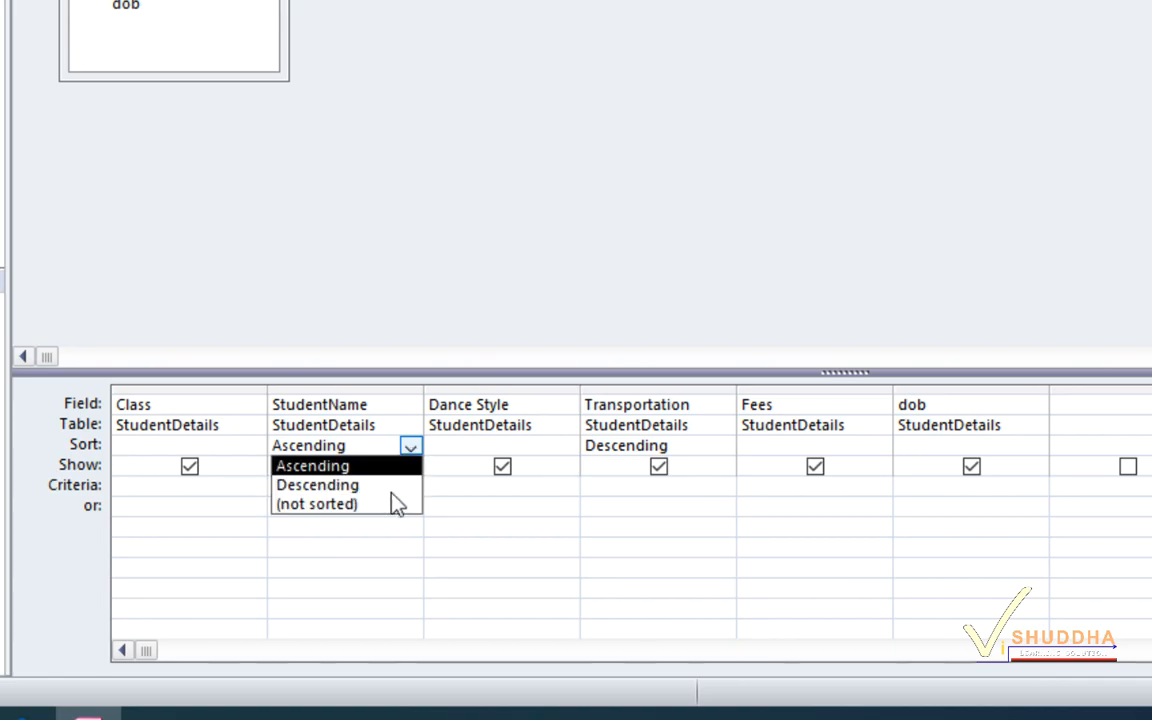
left_click(396, 505)
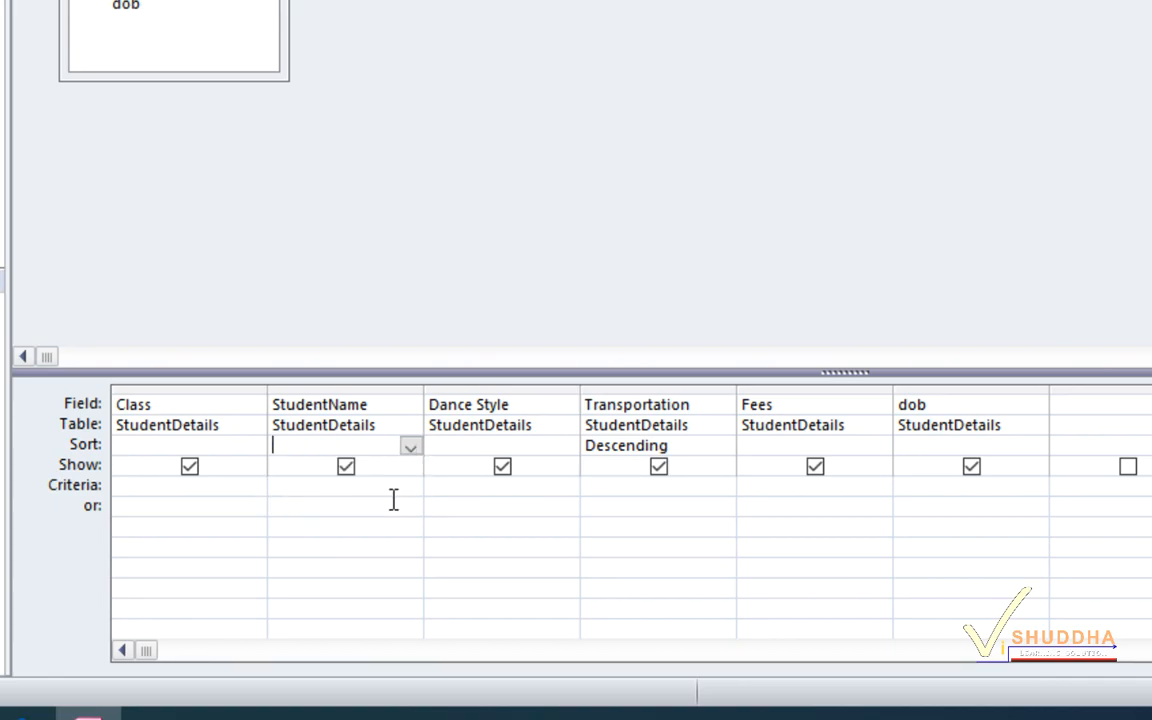
left_click(252, 447)
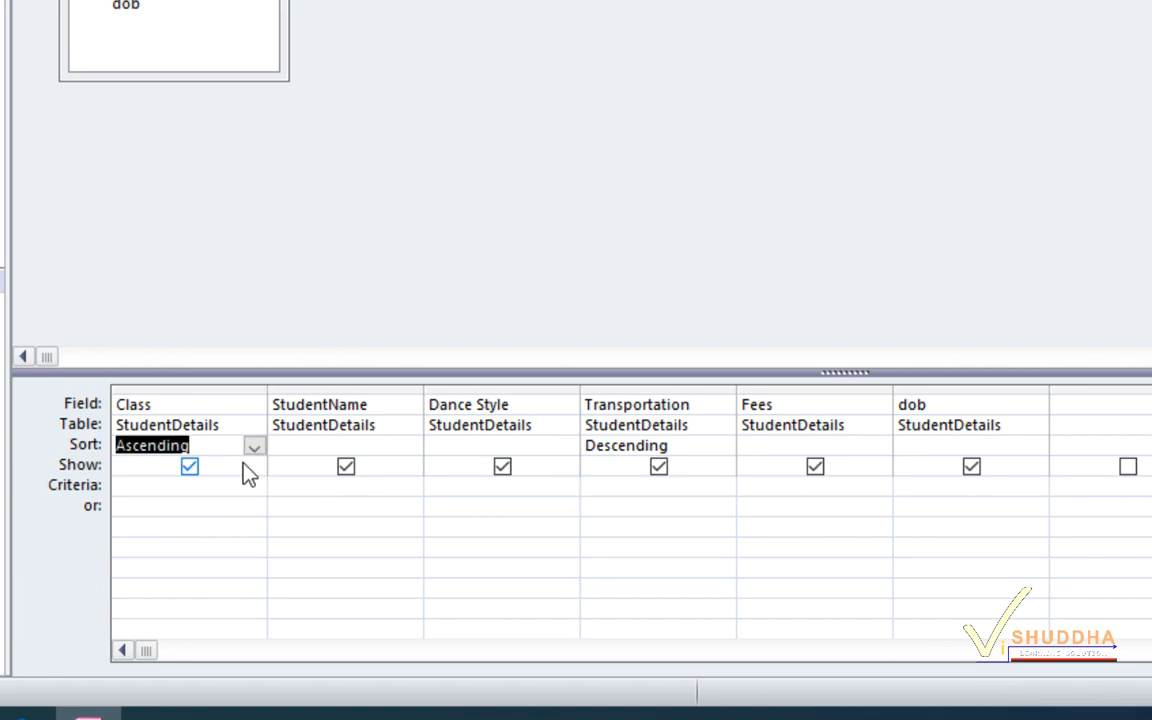
left_click(245, 467)
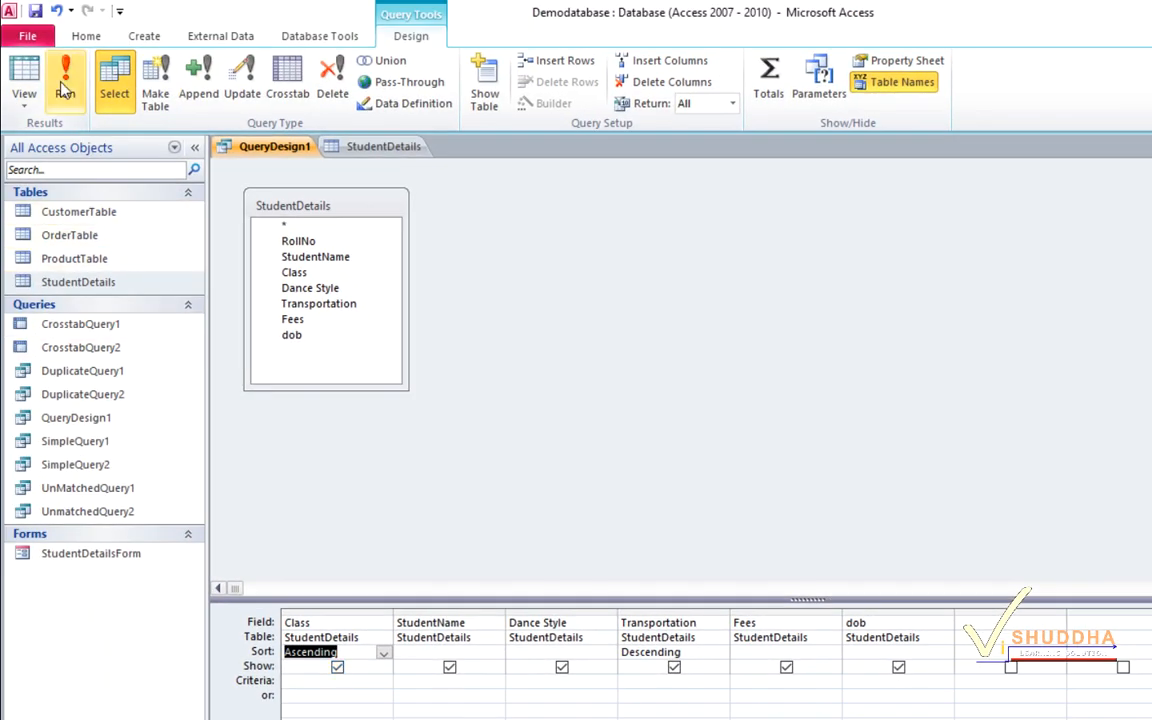
left_click(65, 90)
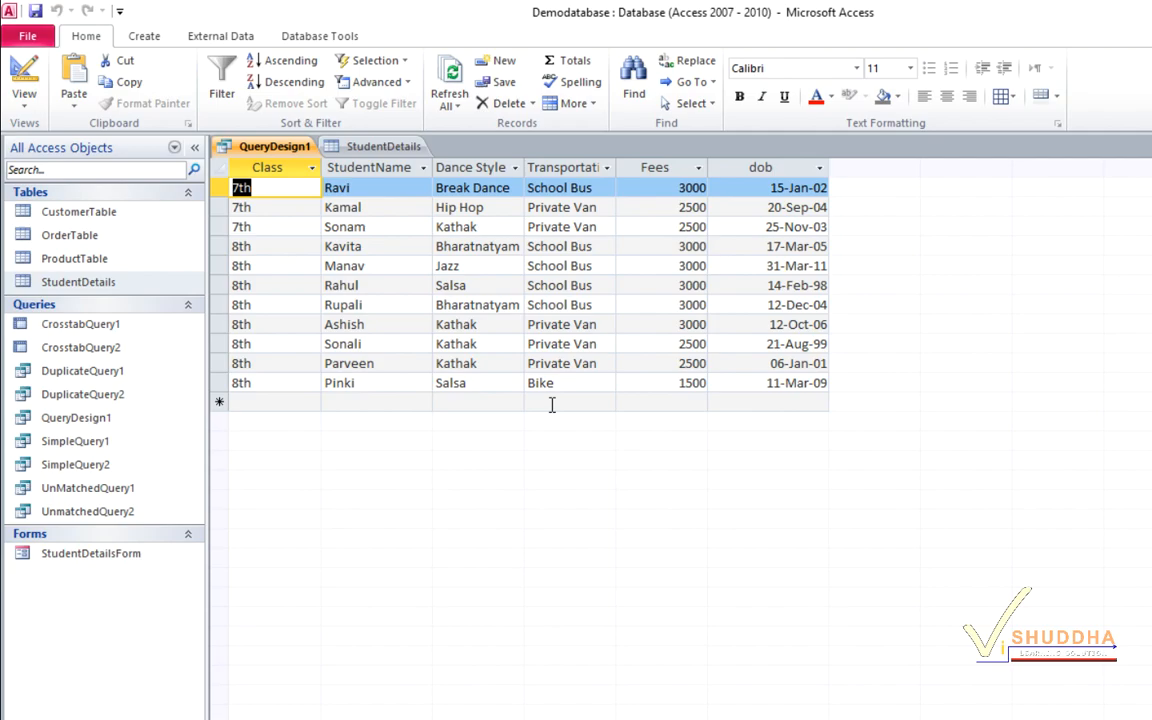
left_click(24, 80)
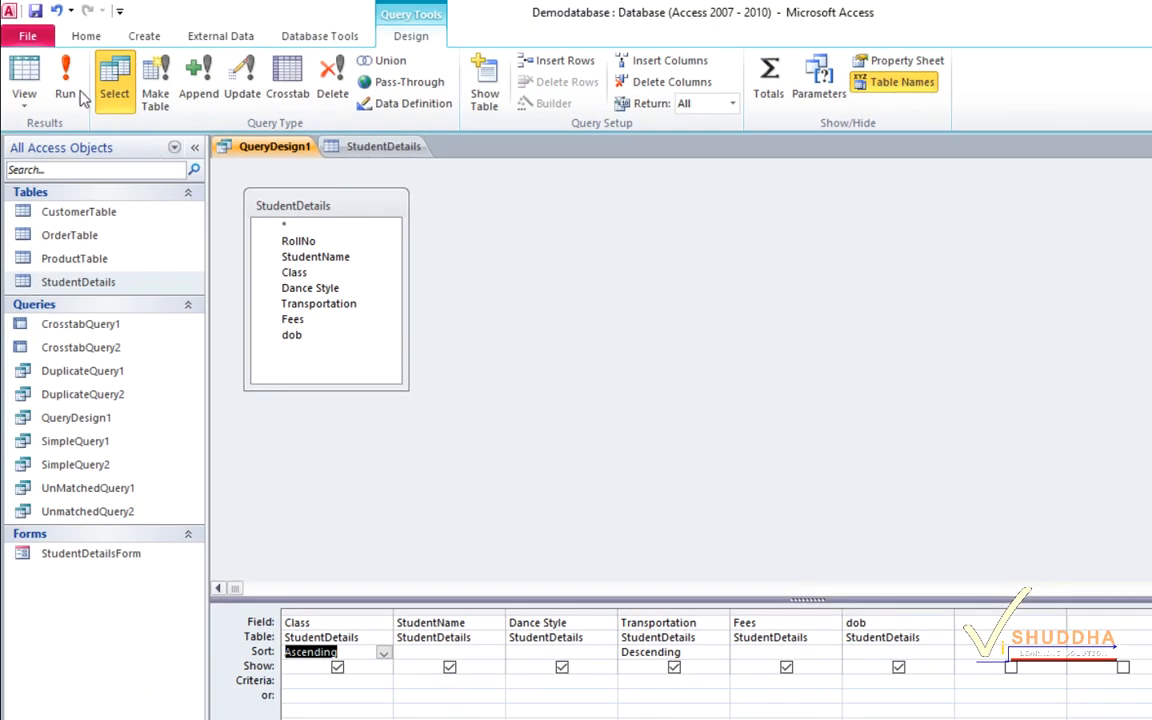
left_click(70, 86)
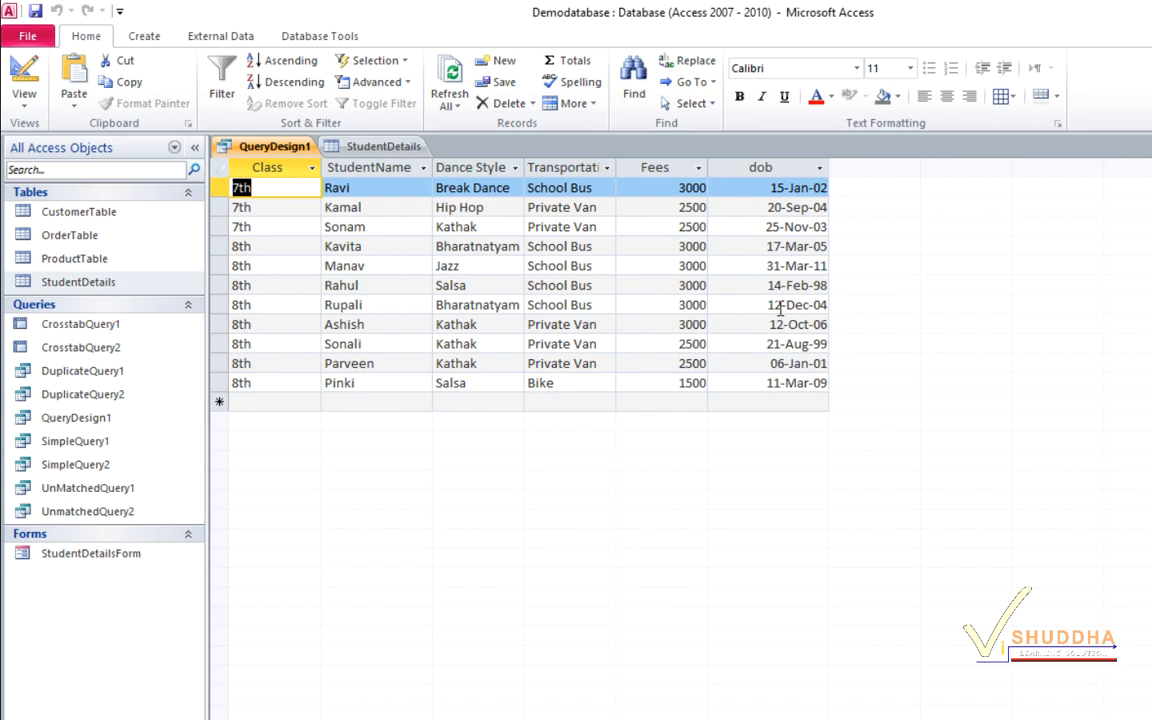
left_click(24, 80)
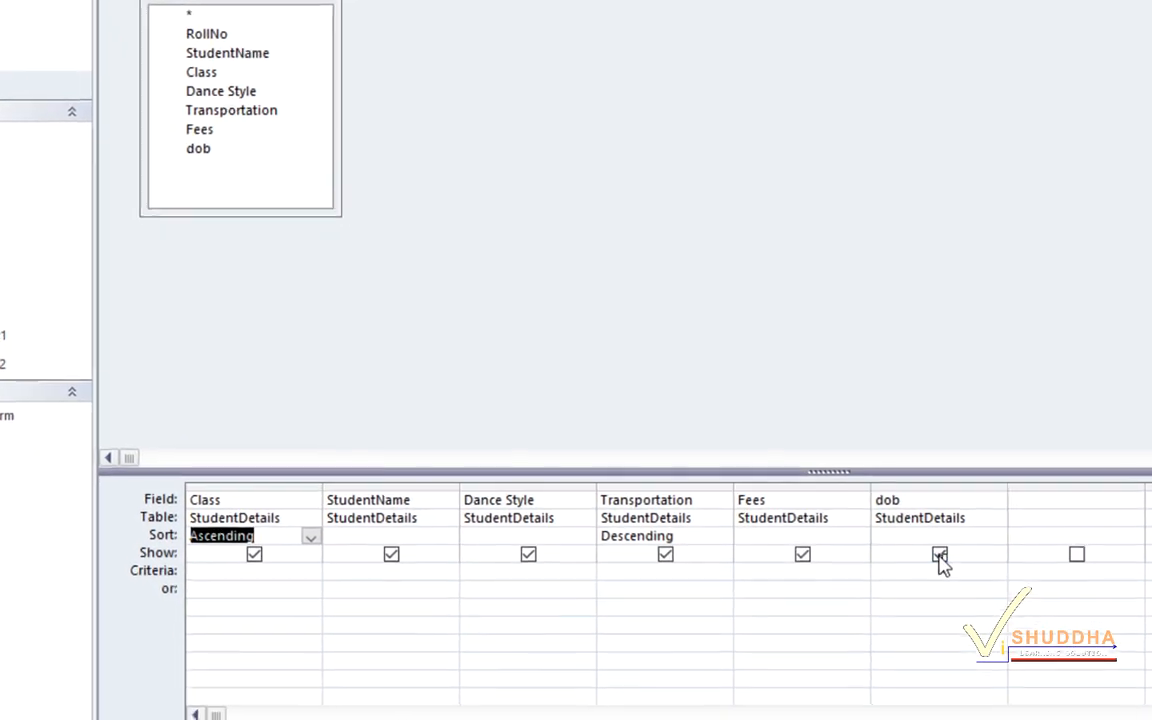
Step: Hide the dob field from the query output, run the query, and return to Design view
left_click(971, 467)
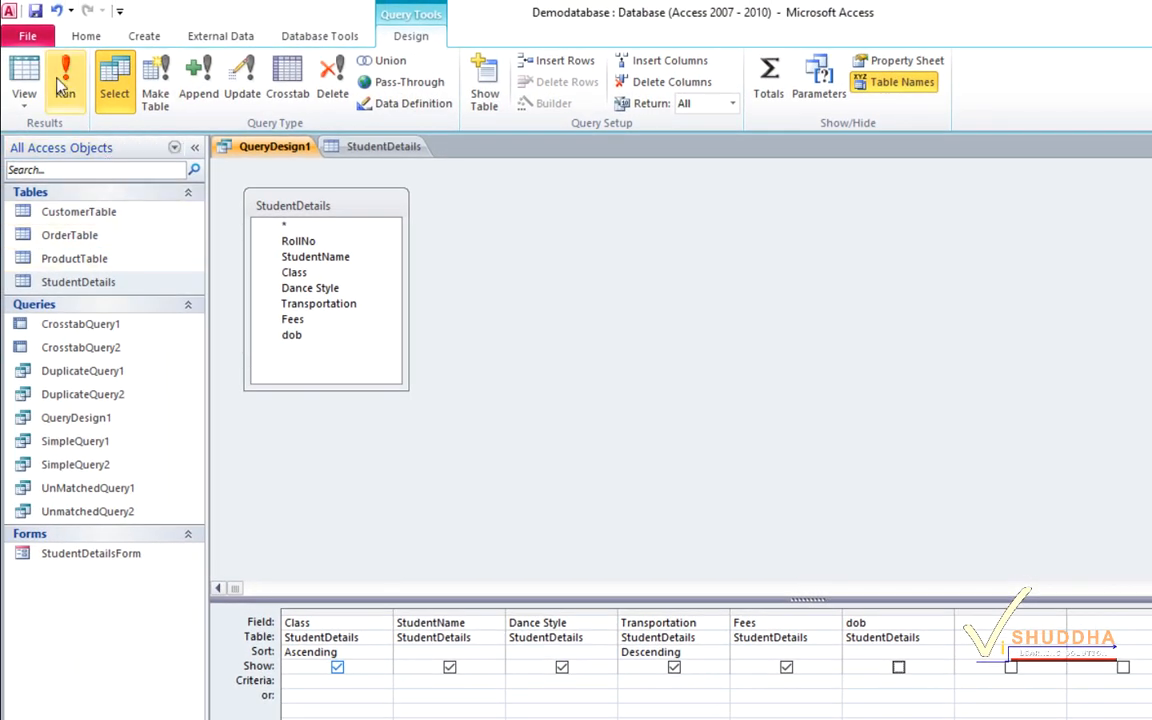
left_click(60, 86)
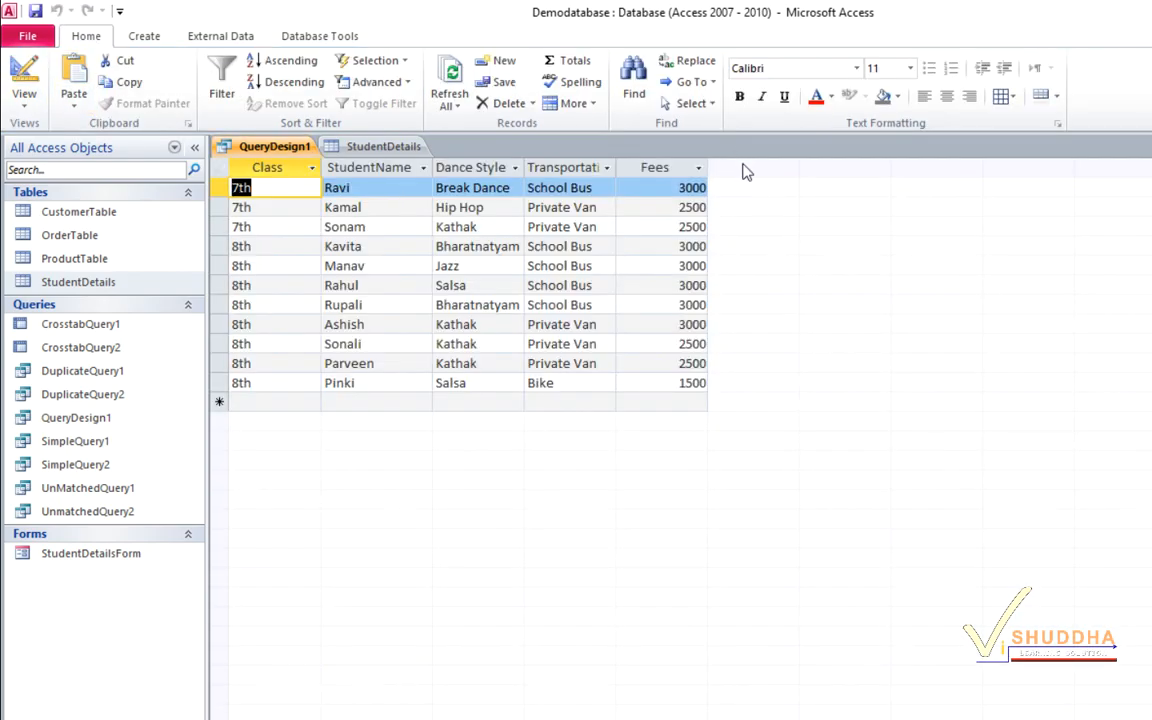
left_click(25, 75)
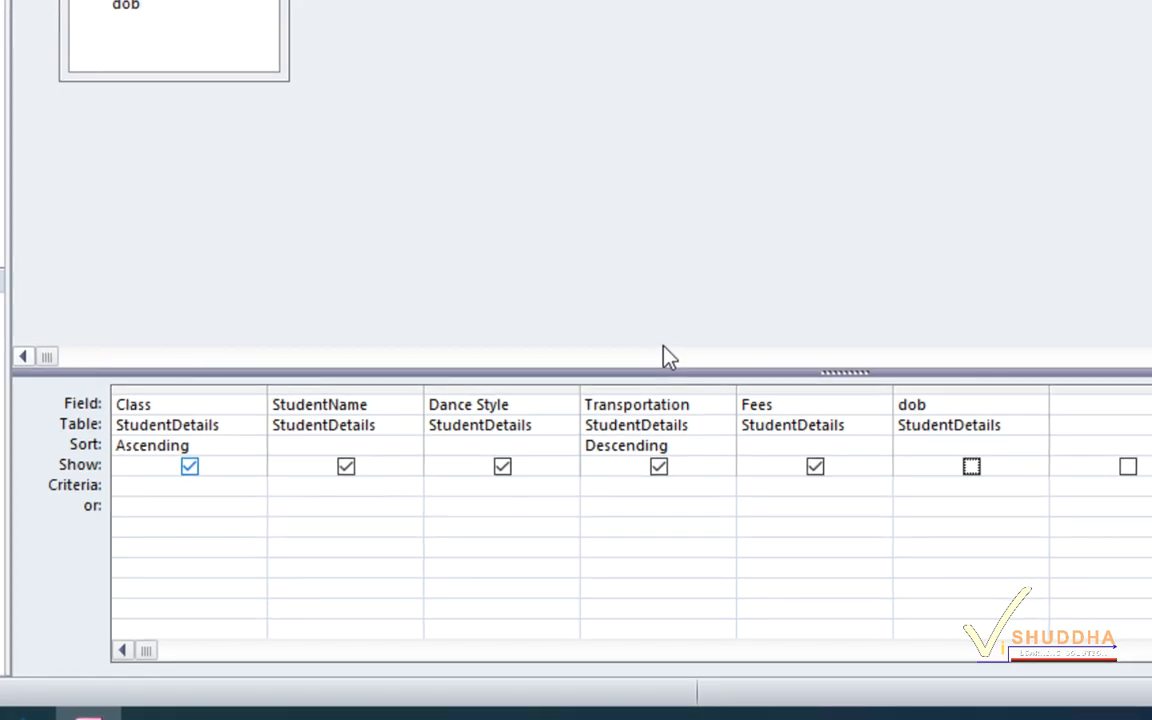
Step: Delete the Fees column from the query design, run the query, and return to Design view
left_click(780, 386)
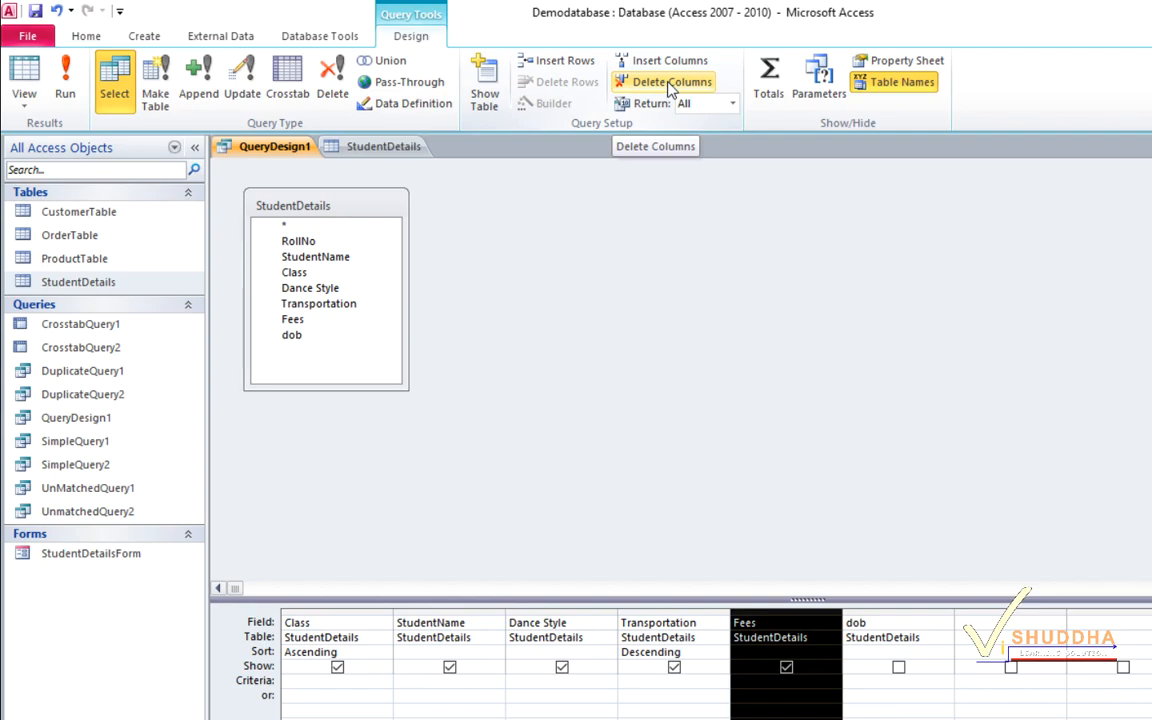
left_click(670, 88)
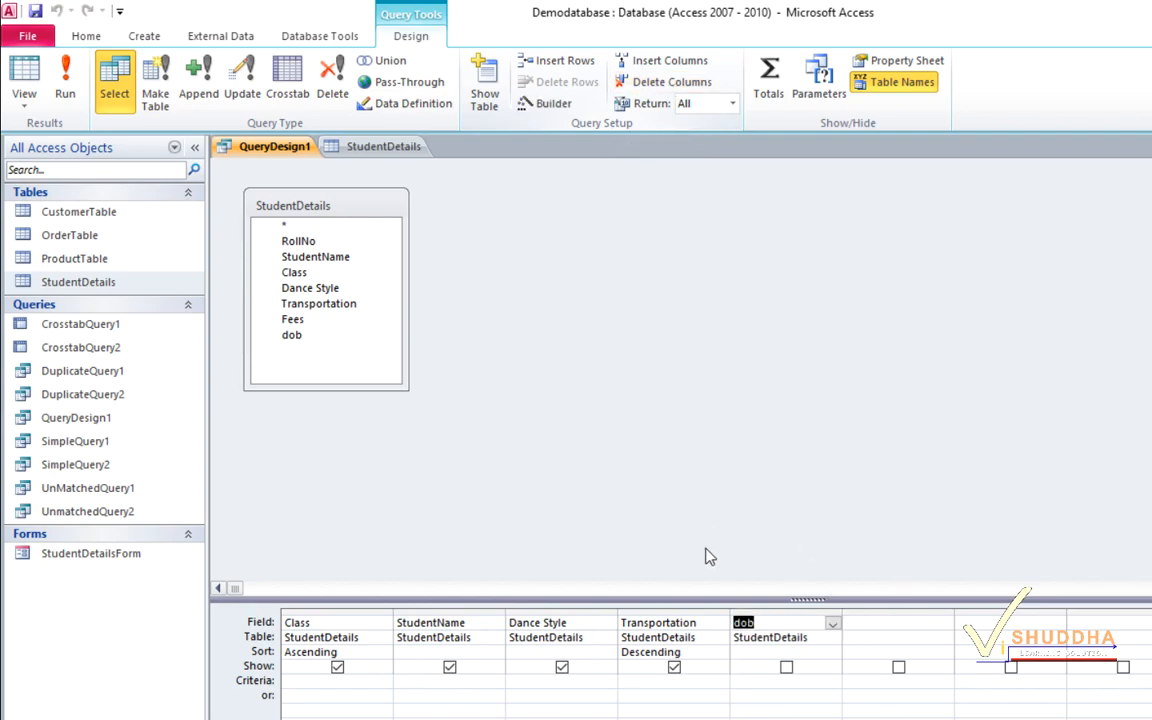
left_click(66, 88)
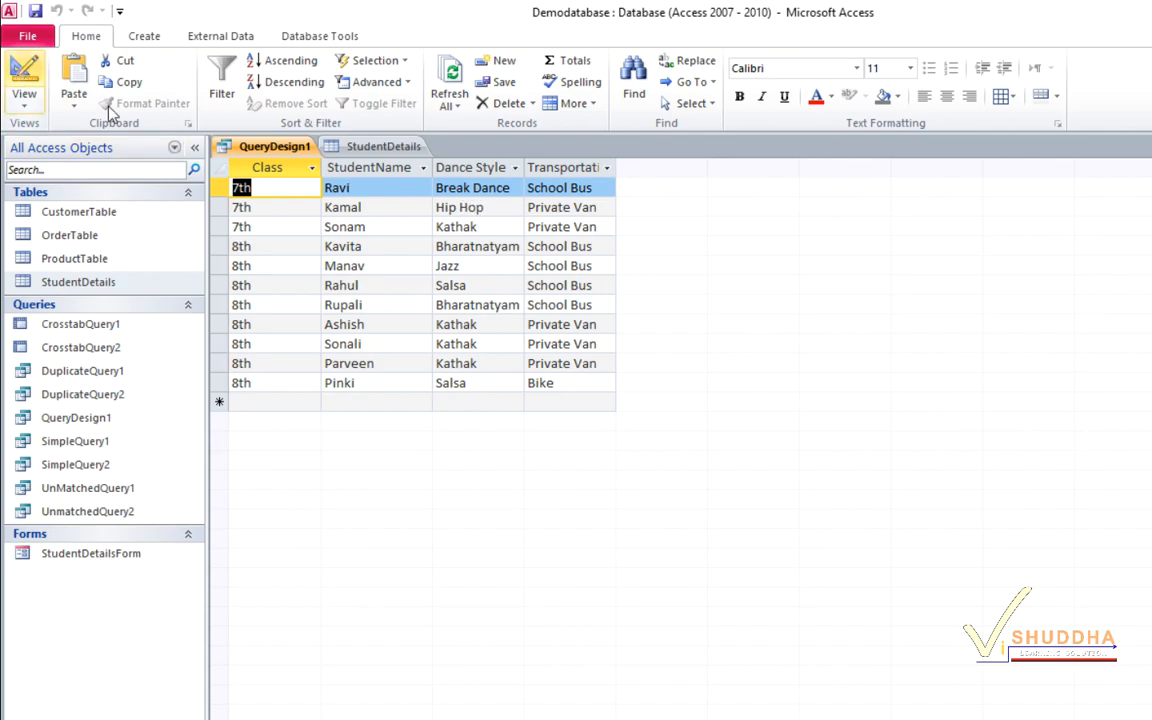
left_click(28, 75)
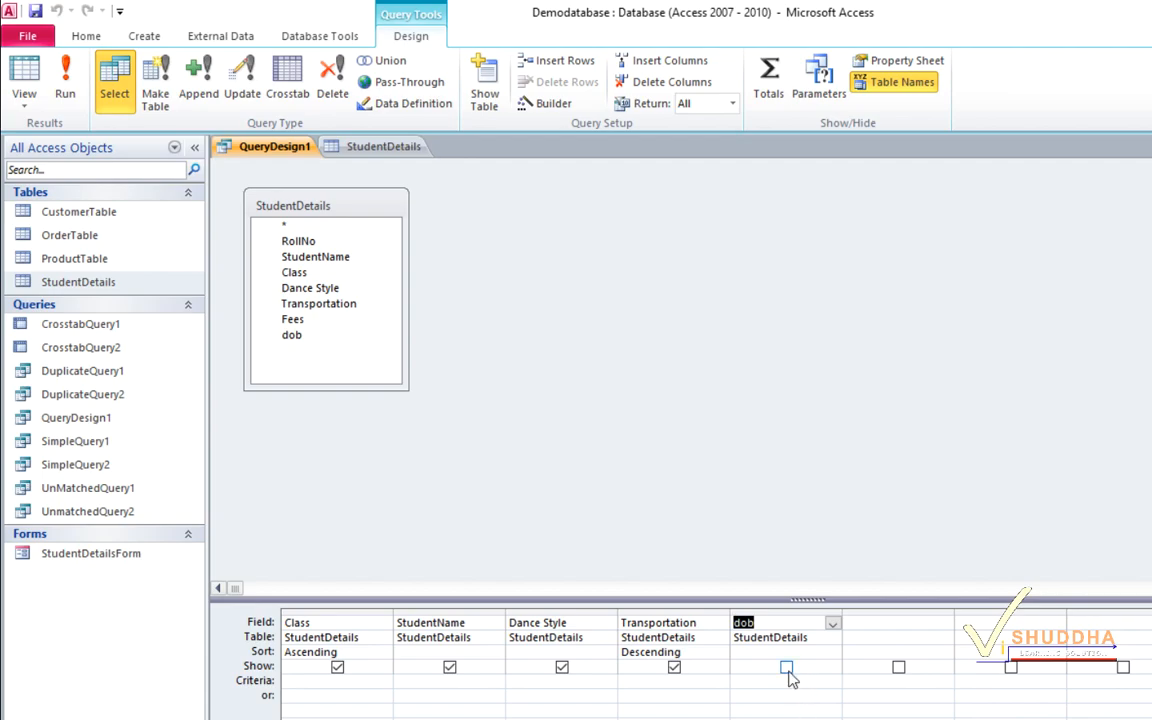
Step: Show the dob field in the output again, run the query, and return to Design view
left_click(787, 667)
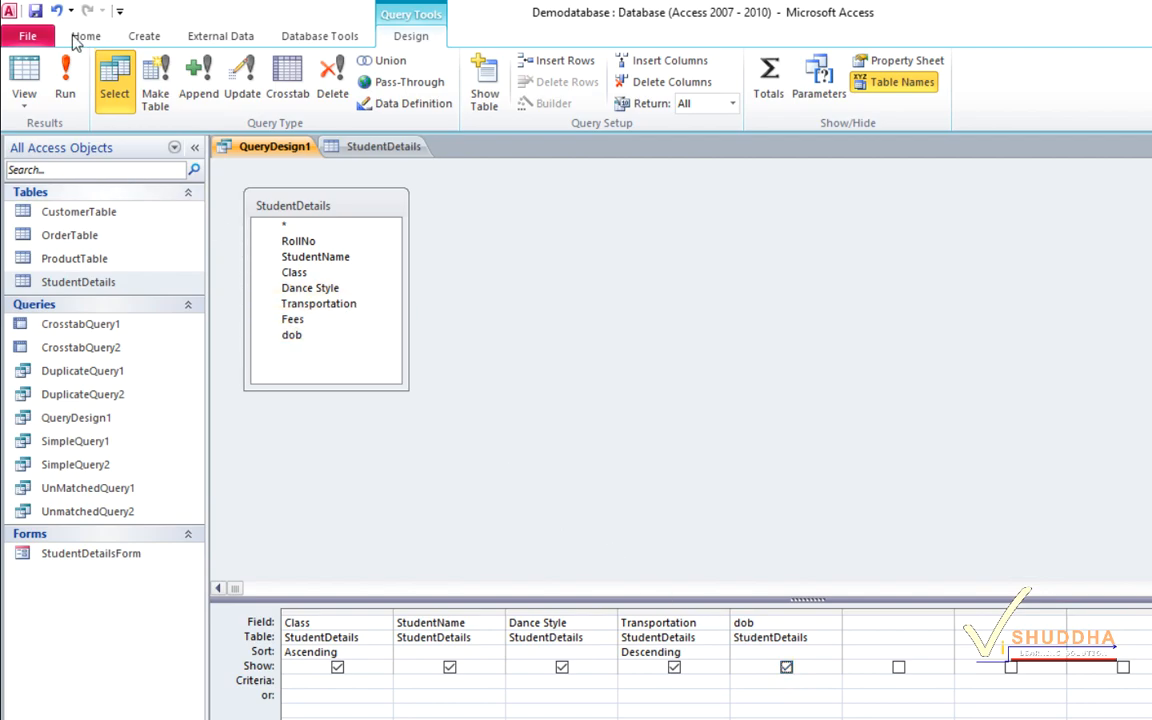
left_click(68, 70)
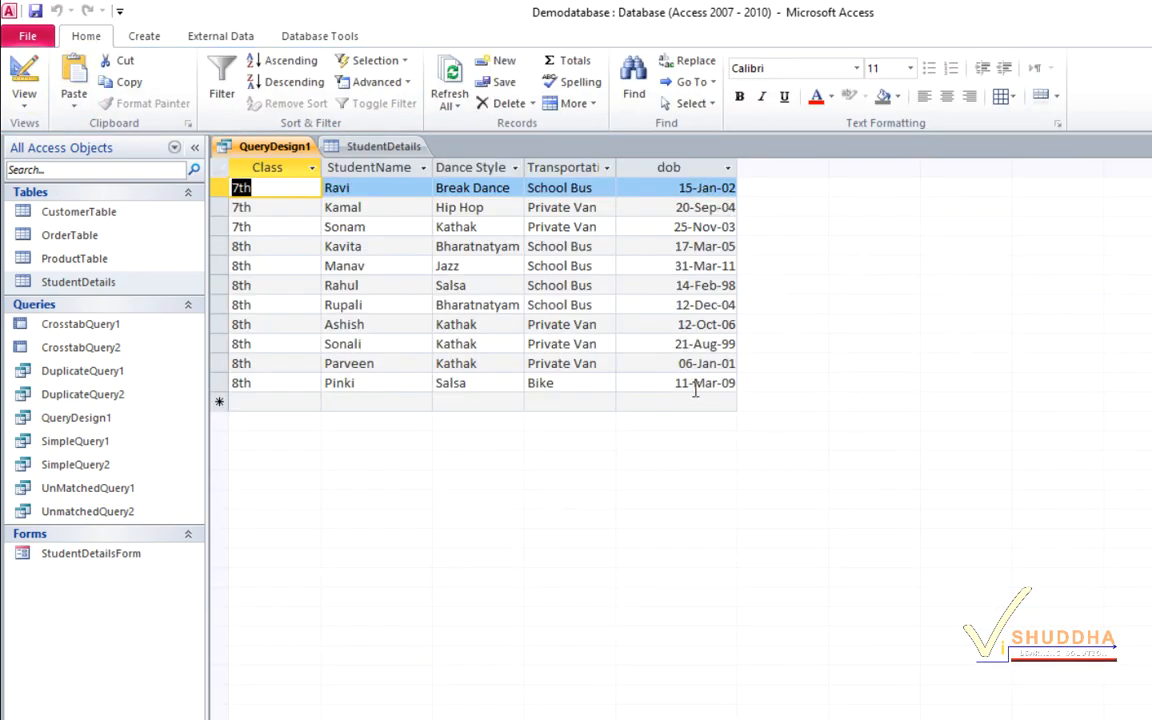
left_click(18, 78)
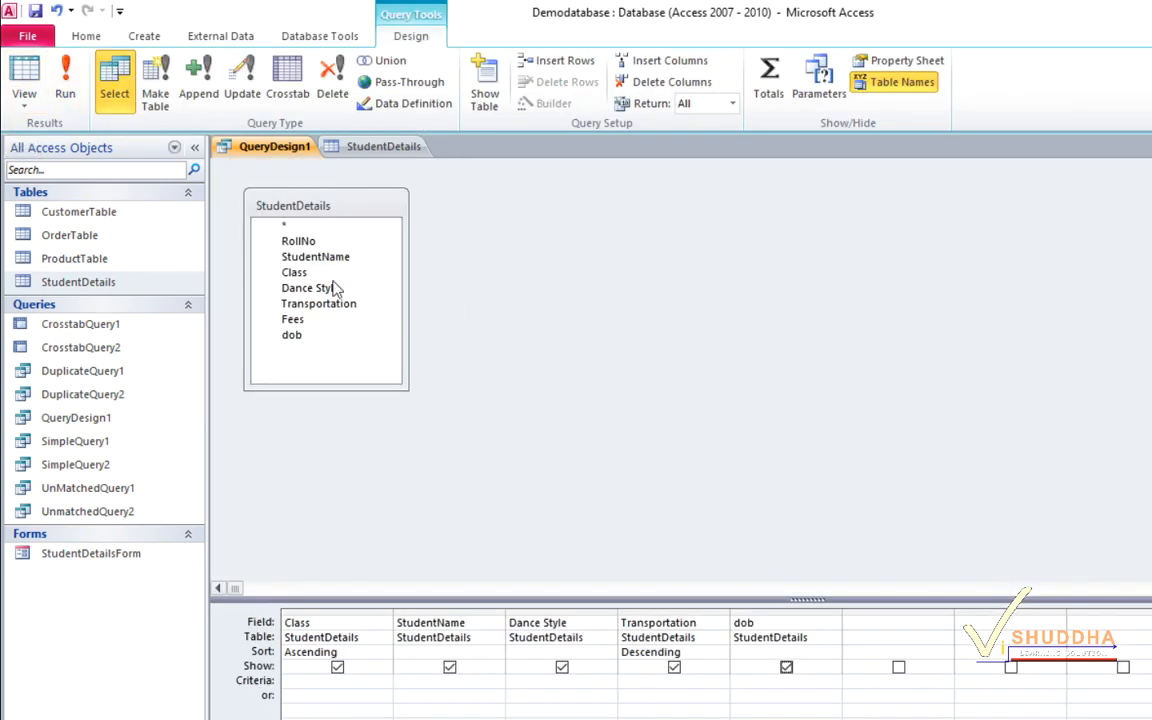
Step: Add the Fees field from StudentDetails back to the query, run it, and return to Design view
left_click(334, 289)
left_click(350, 304)
left_click(343, 320)
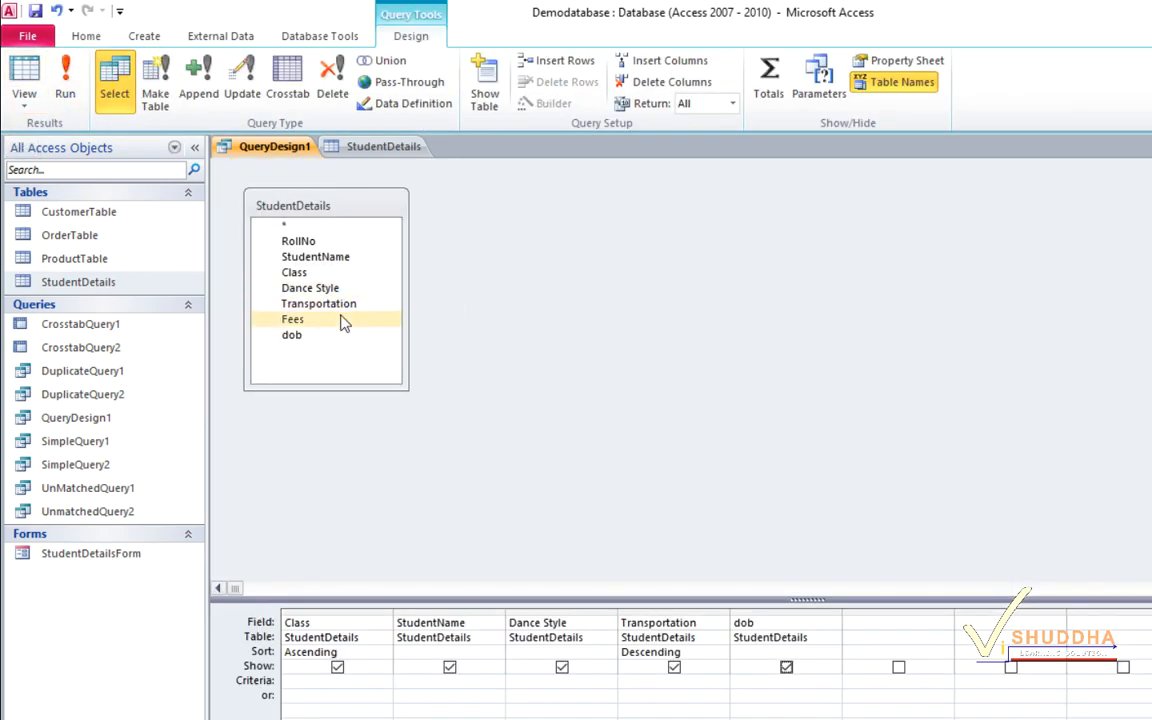
double_click(343, 320)
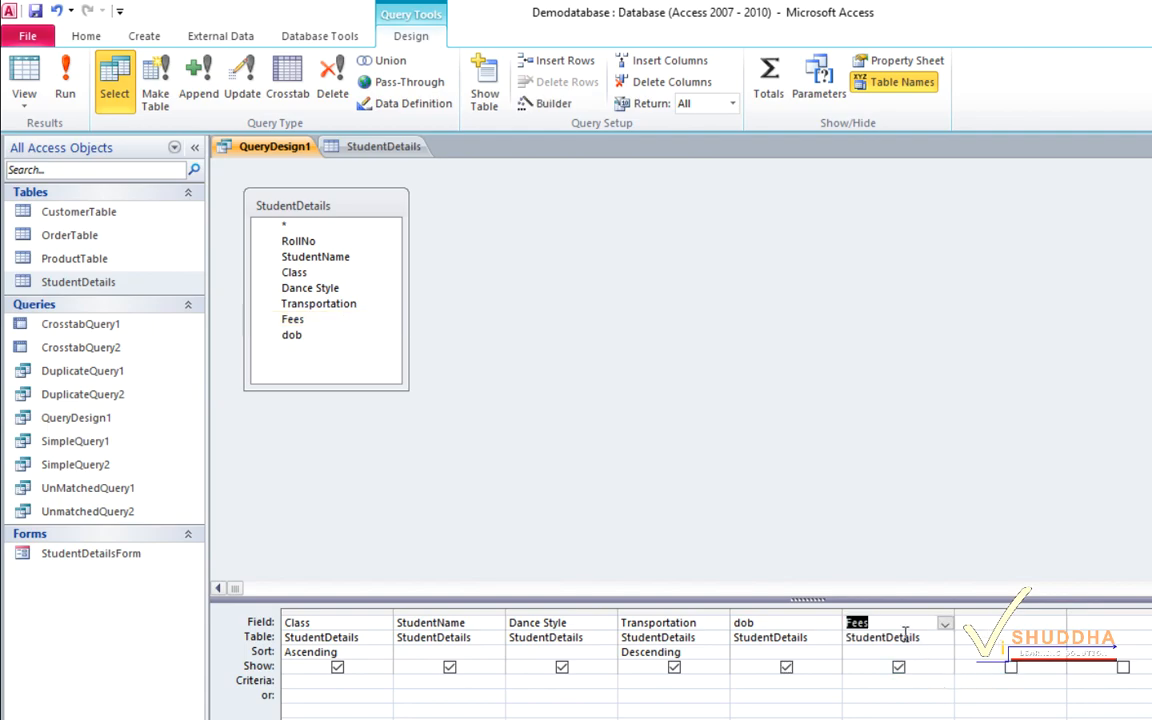
left_click(65, 82)
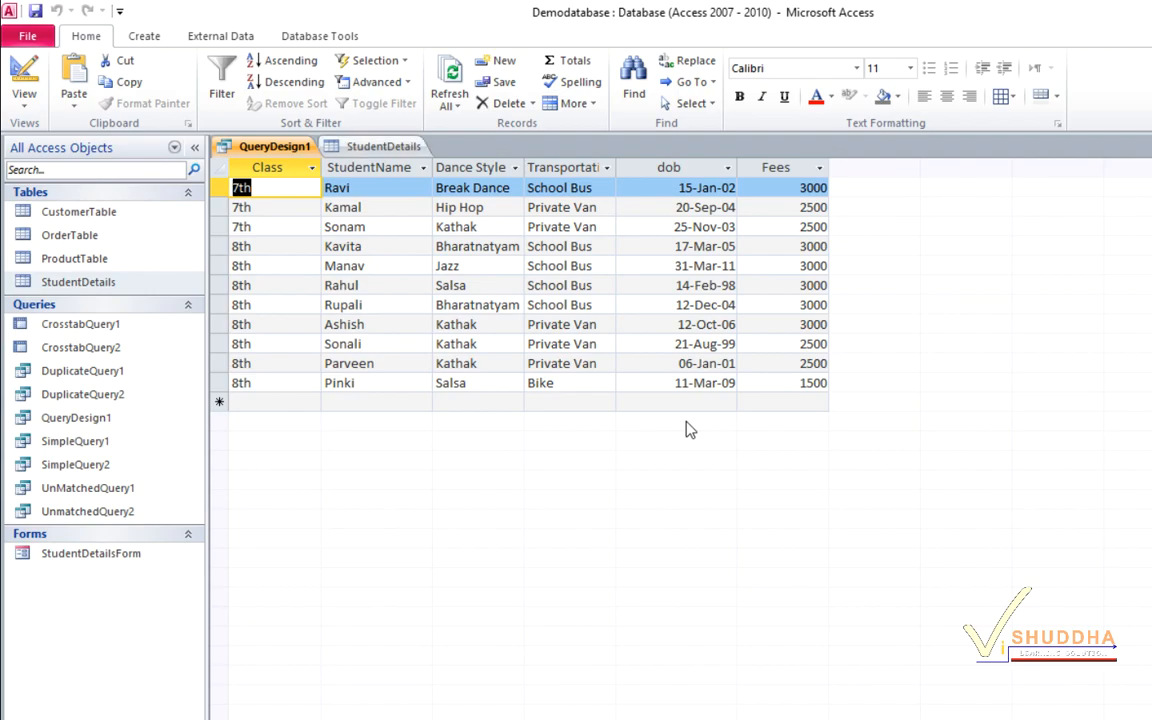
key("Left")
key("Return")
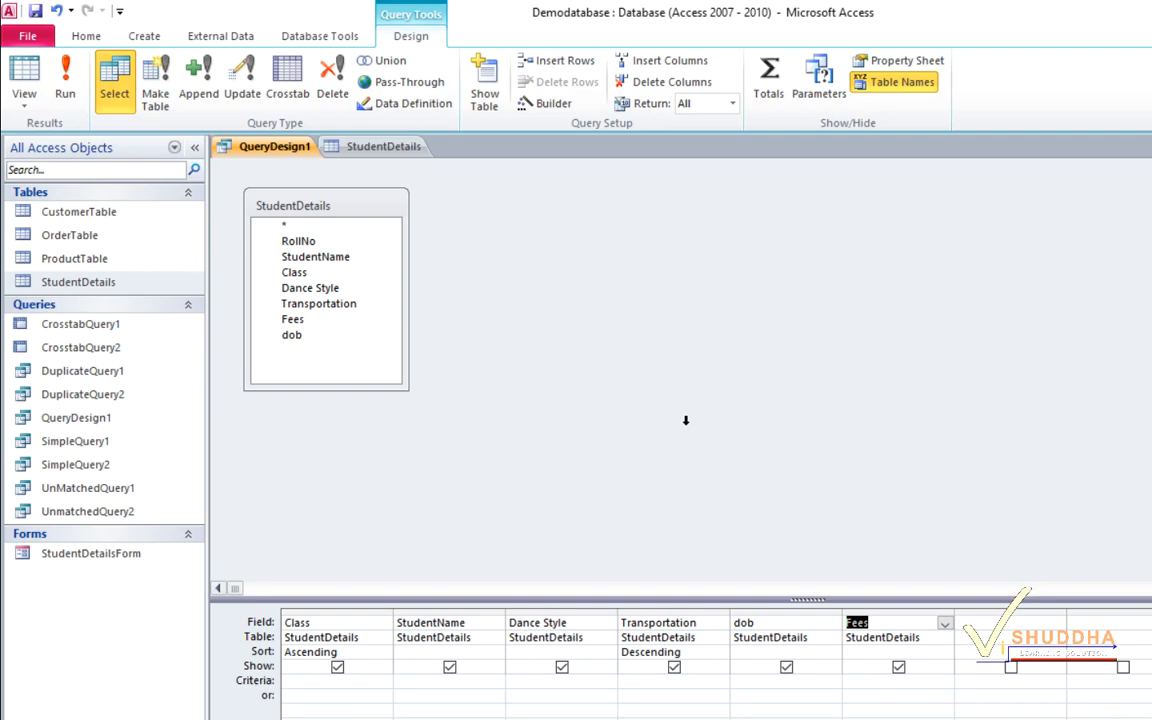
Step: Move the Fees column in front of dob in the design grid and run the query
left_click(858, 611)
left_click_drag(858, 611, 732, 614)
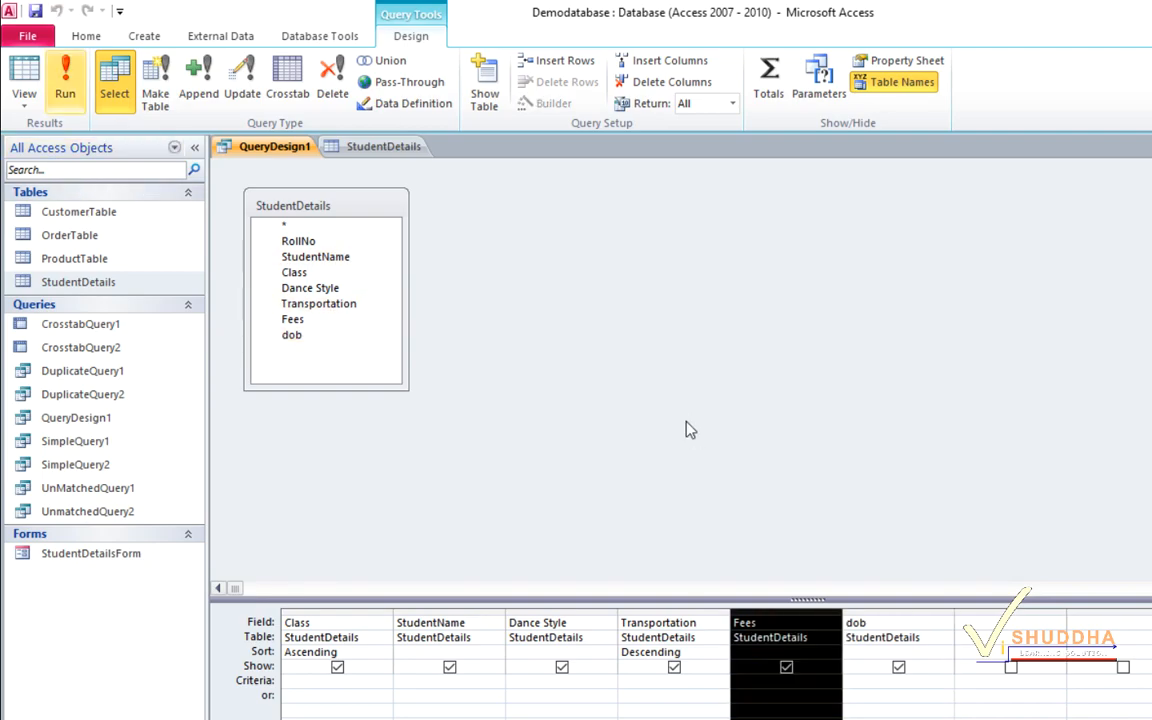
left_click(65, 81)
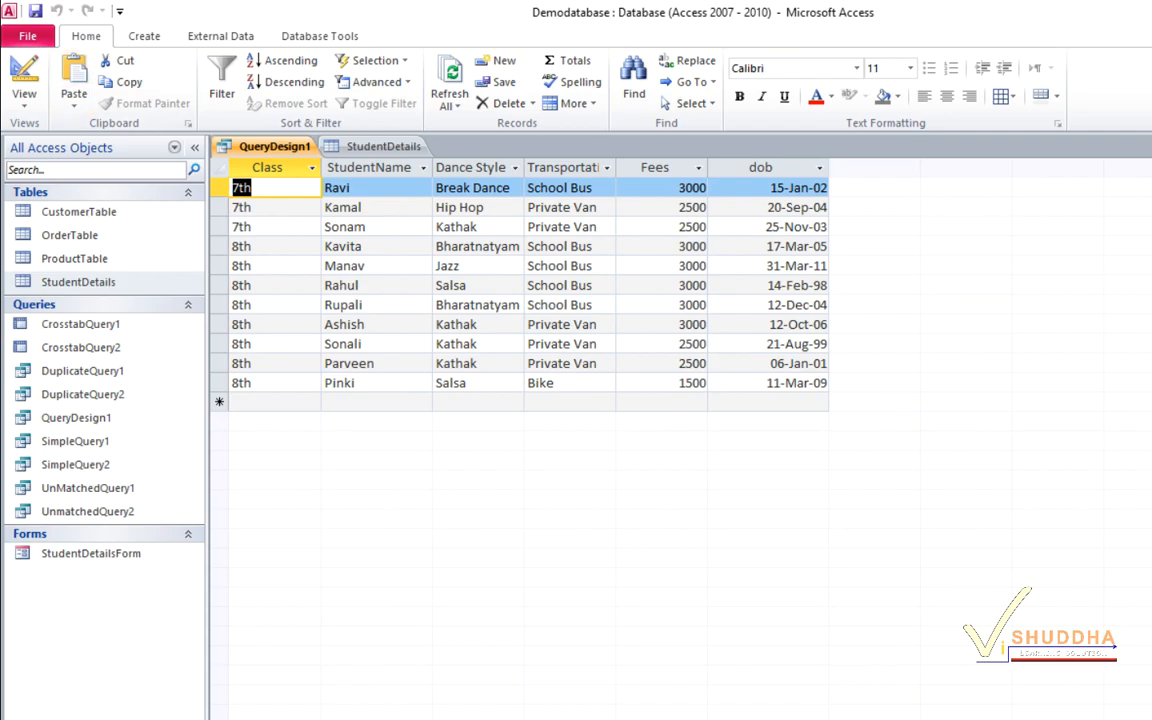